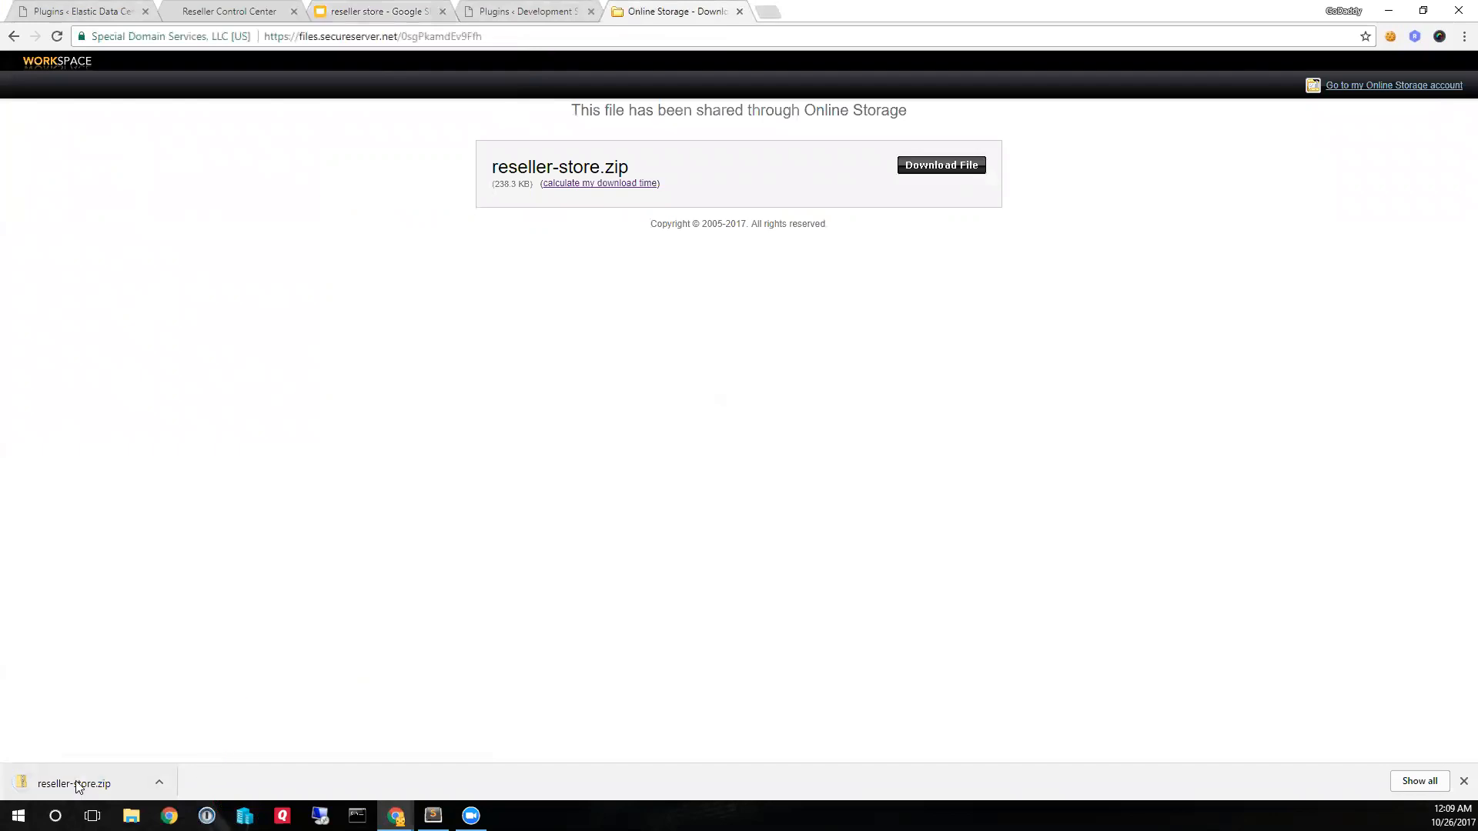
- Deactivate the installed GoDaddy Reseller Store plugin on the Elastic Data Centers site and delete it with its data
click(80, 9)
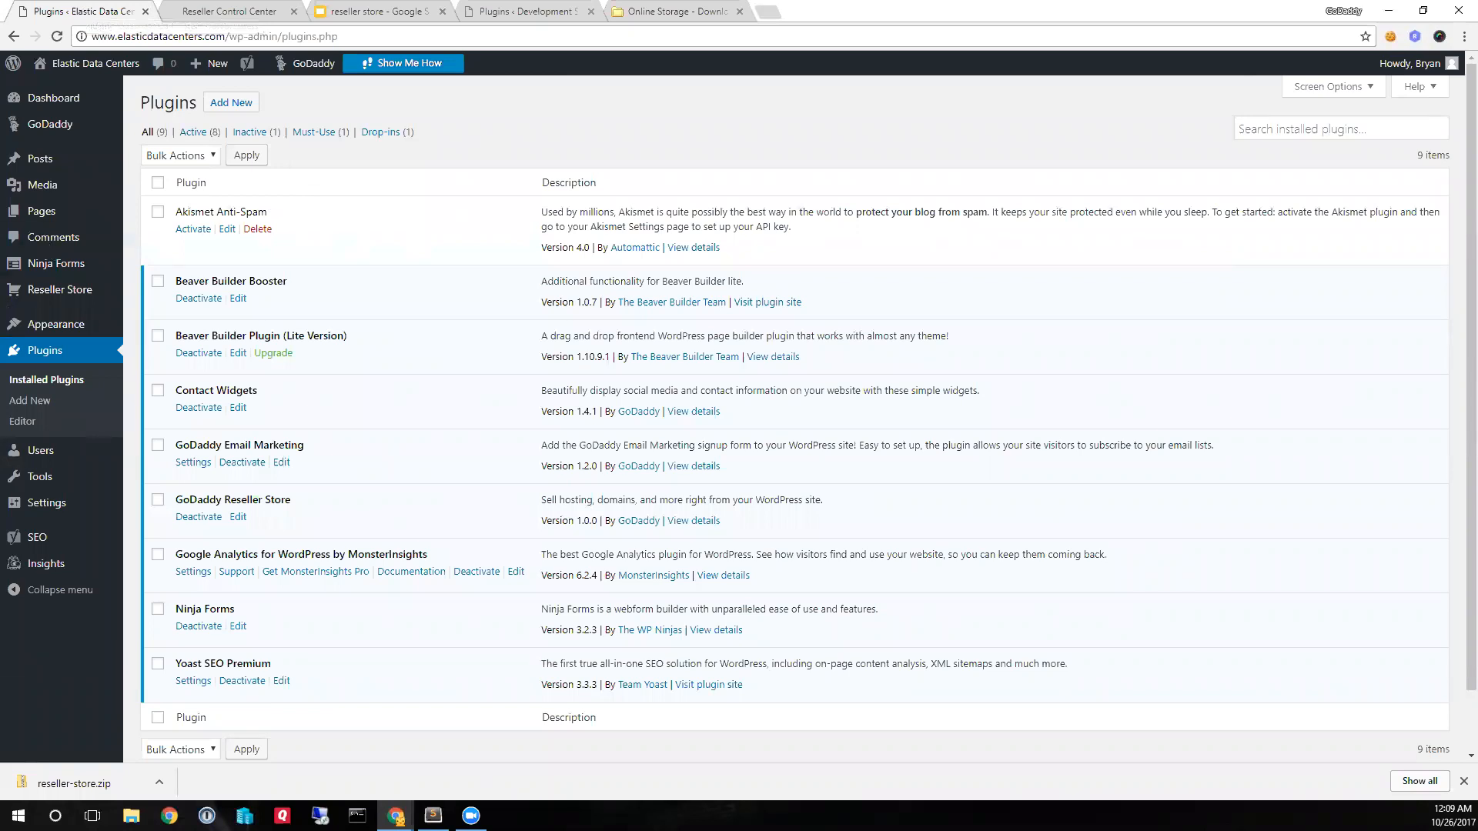
click(39, 356)
drag(178, 497, 343, 502)
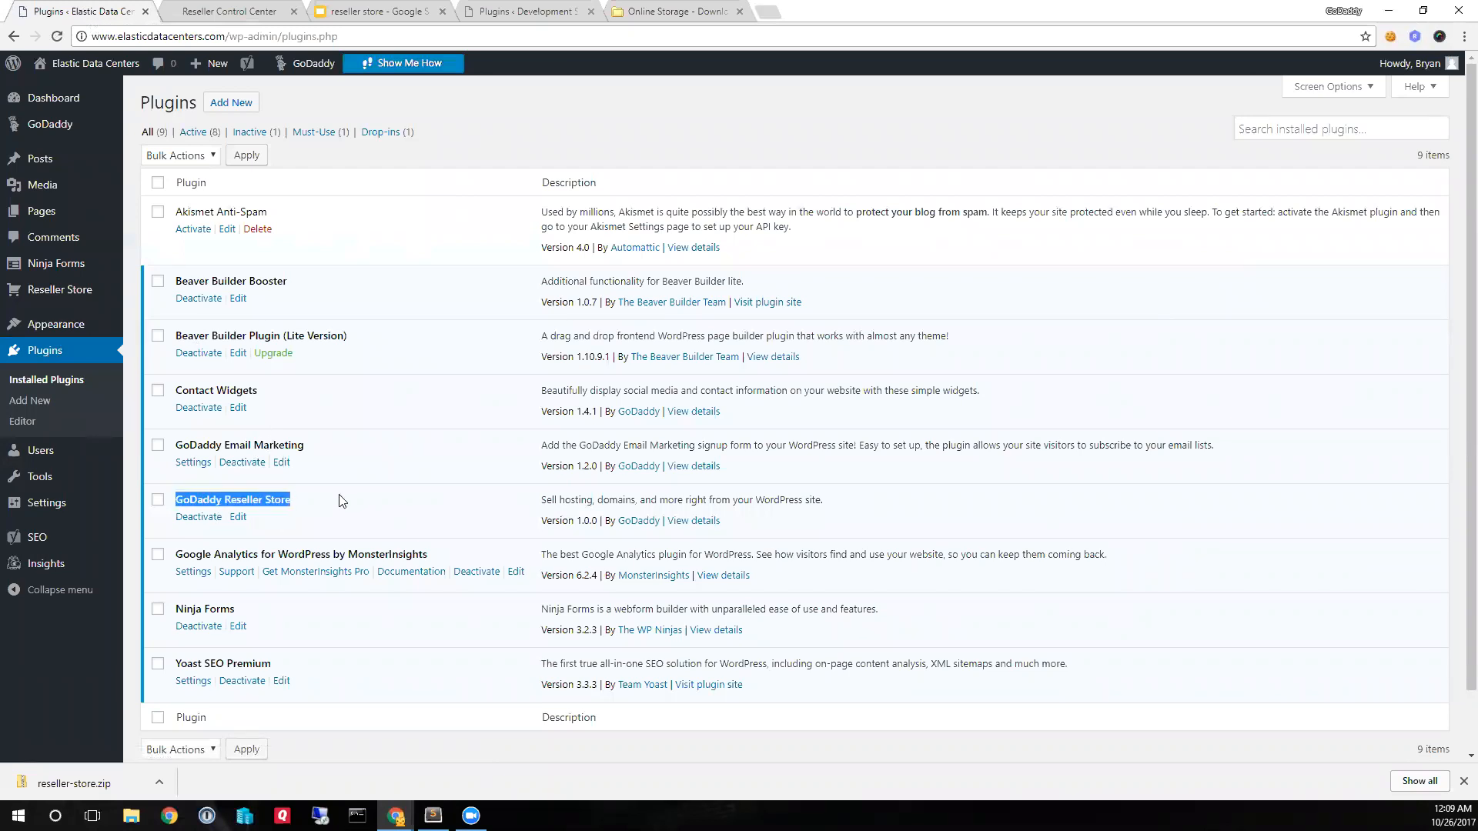
click(207, 518)
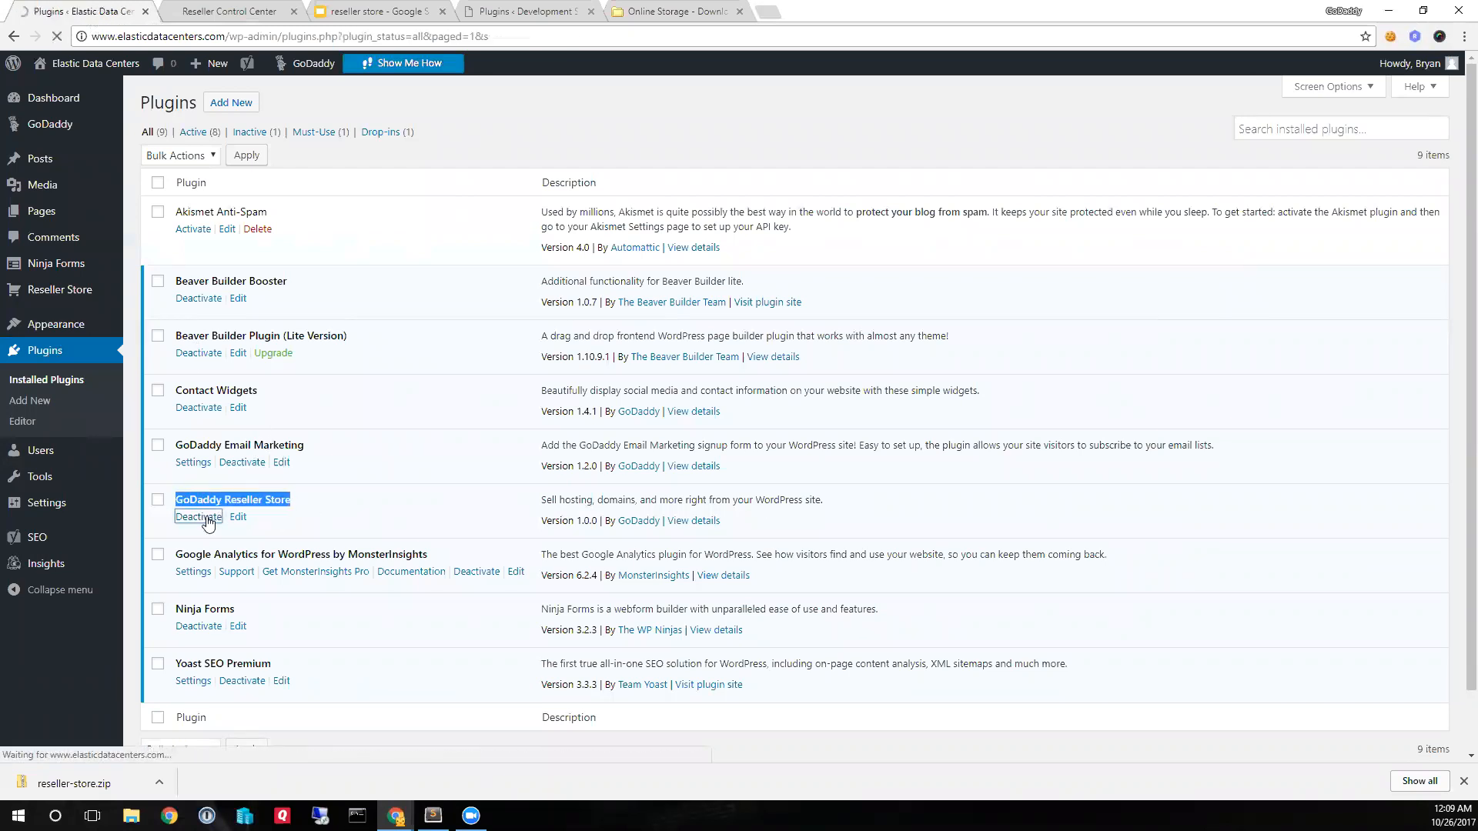
click(259, 568)
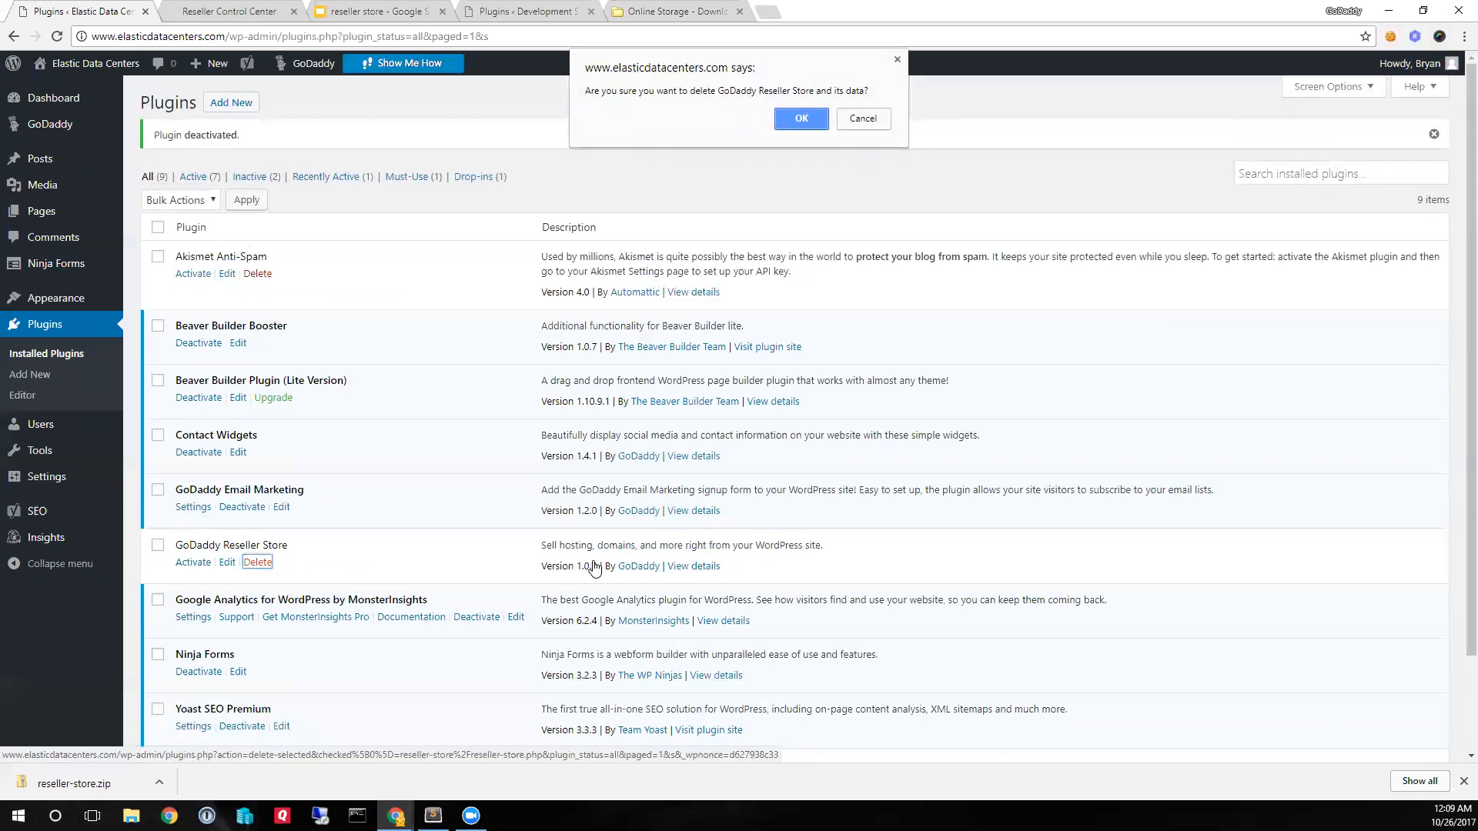
click(803, 118)
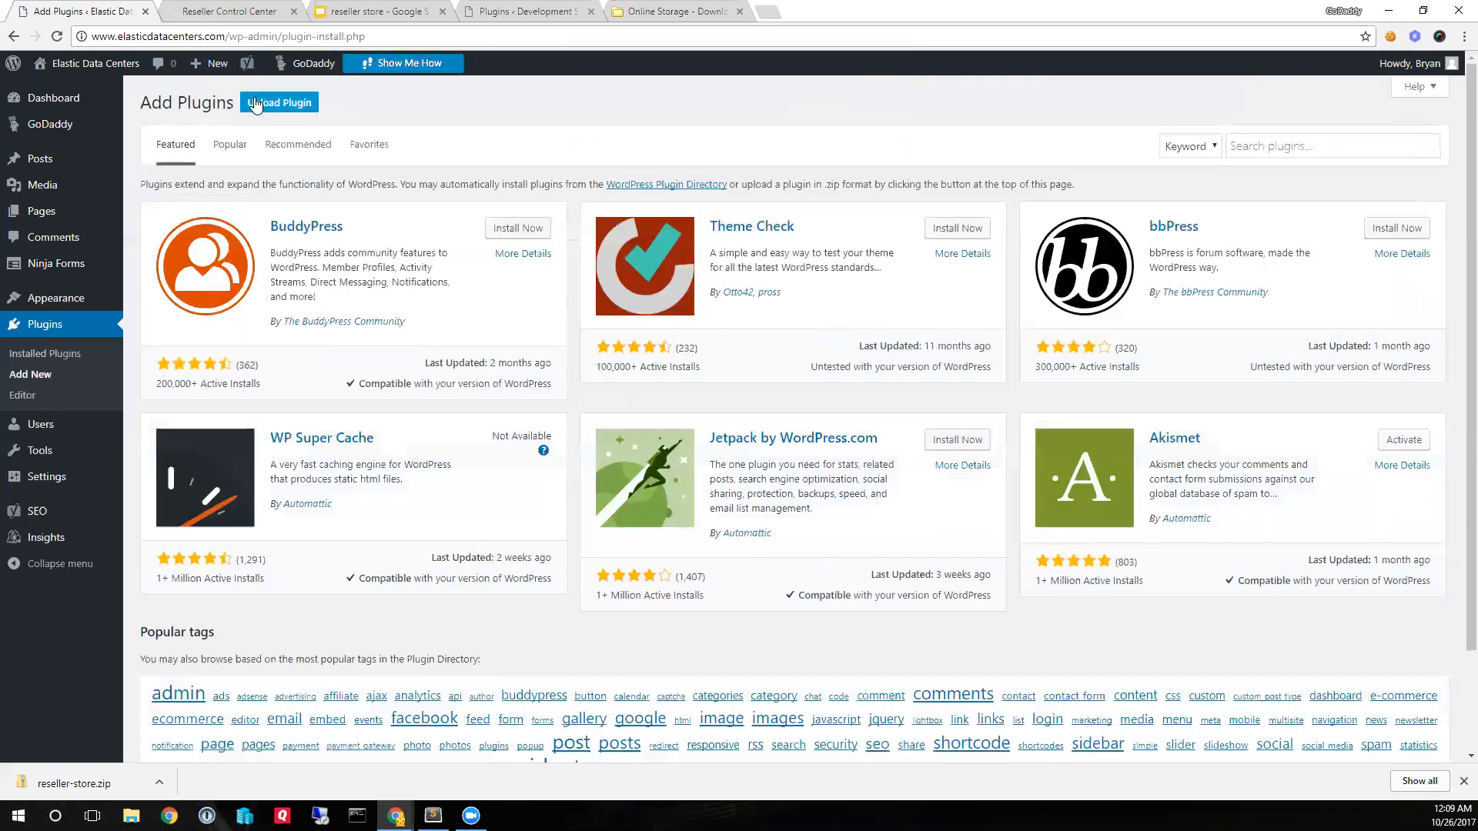
- Upload and install the plugin file reseller-store.zip from the Desktop and activate it
click(267, 106)
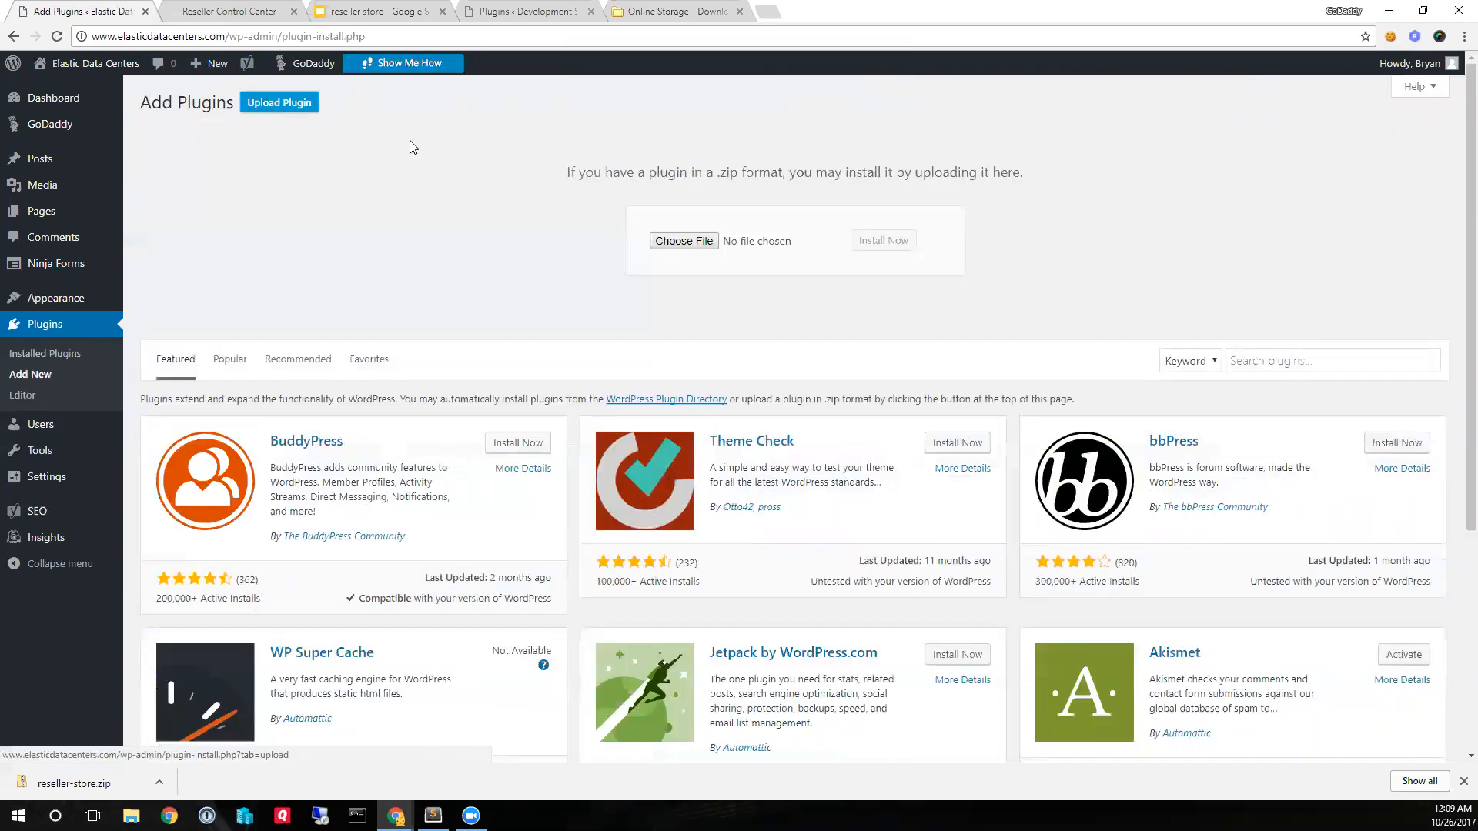
click(684, 241)
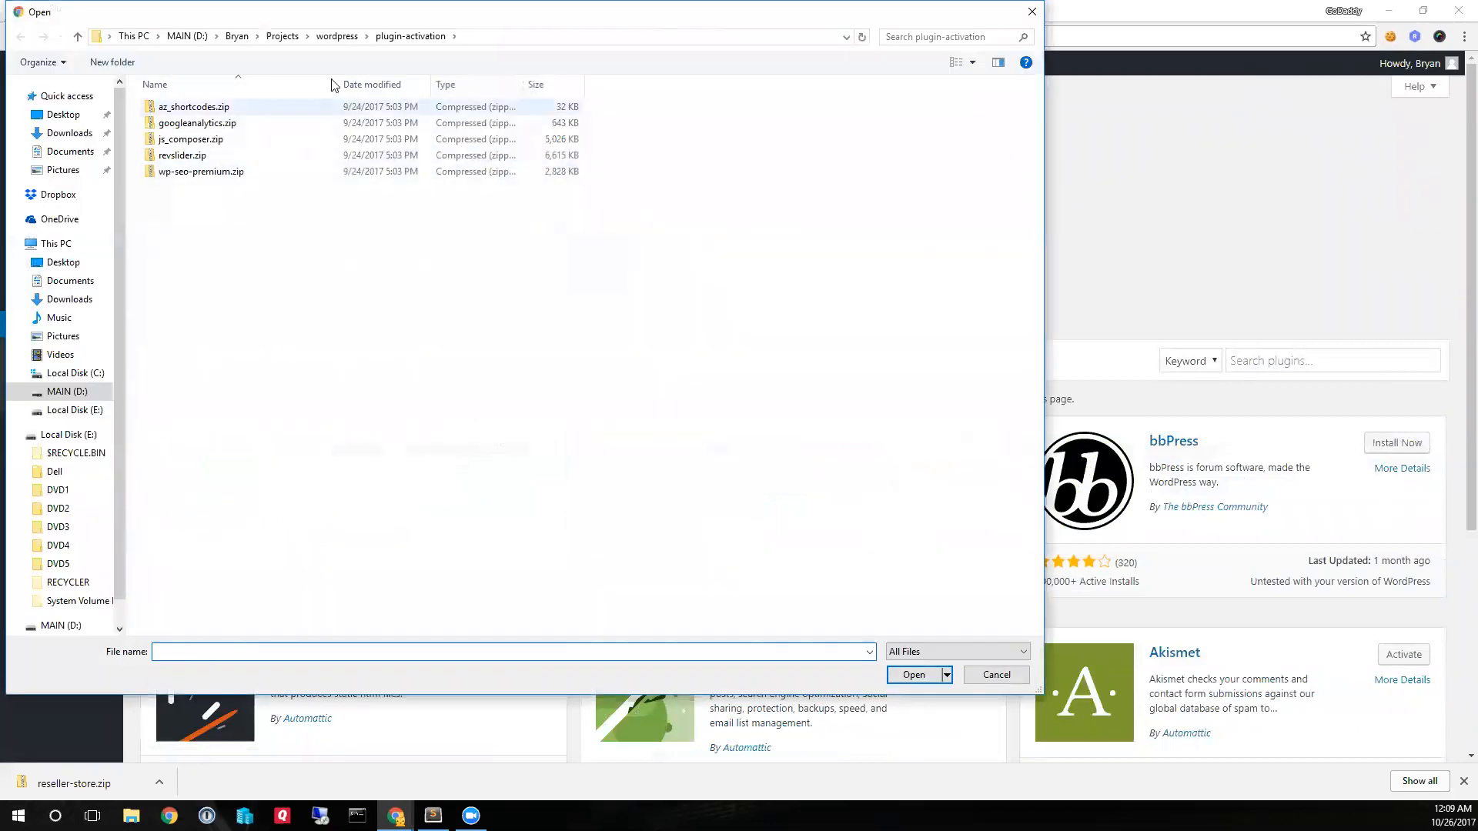
click(66, 117)
double_click(365, 113)
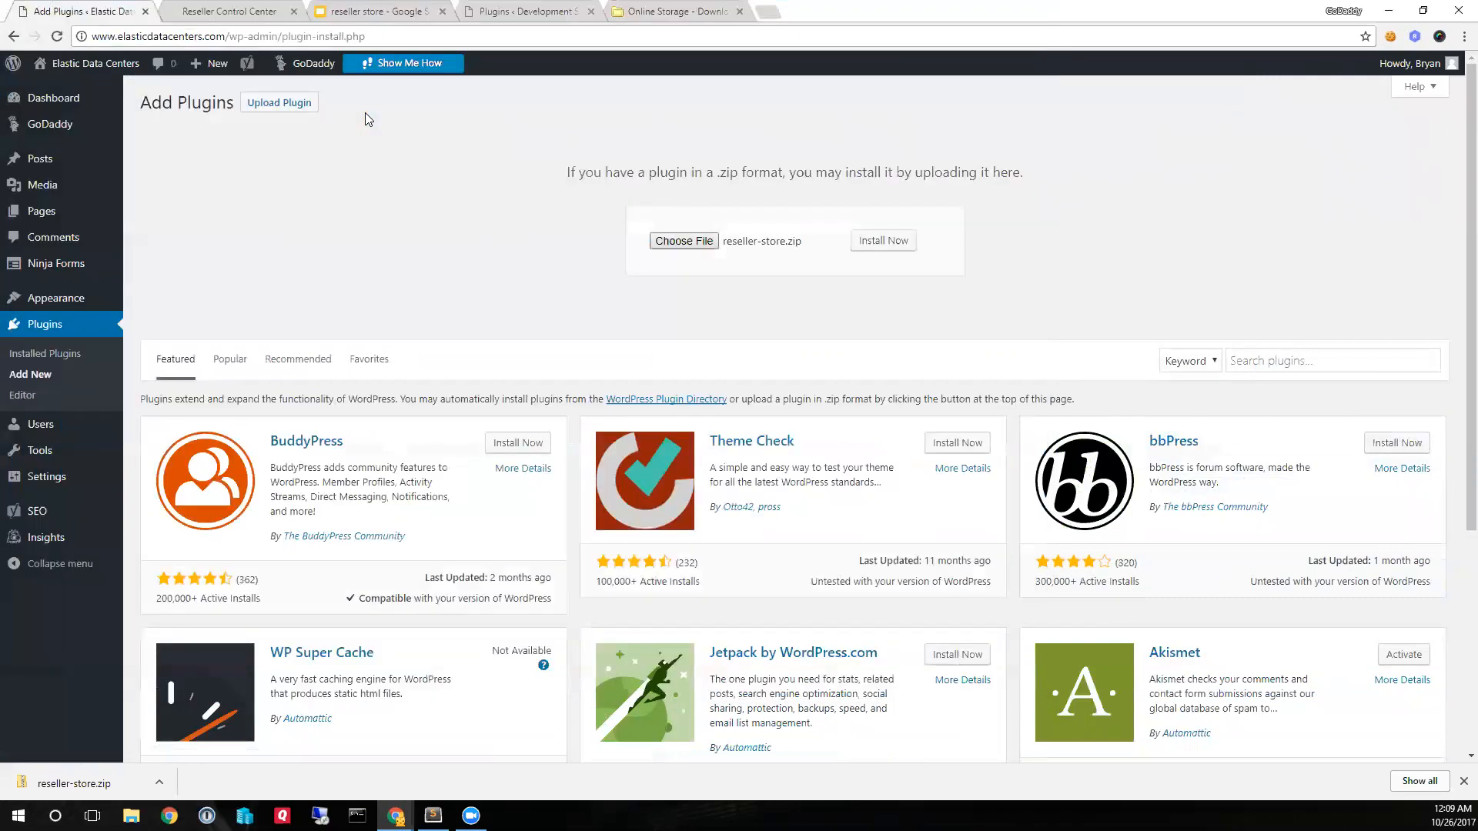
click(885, 241)
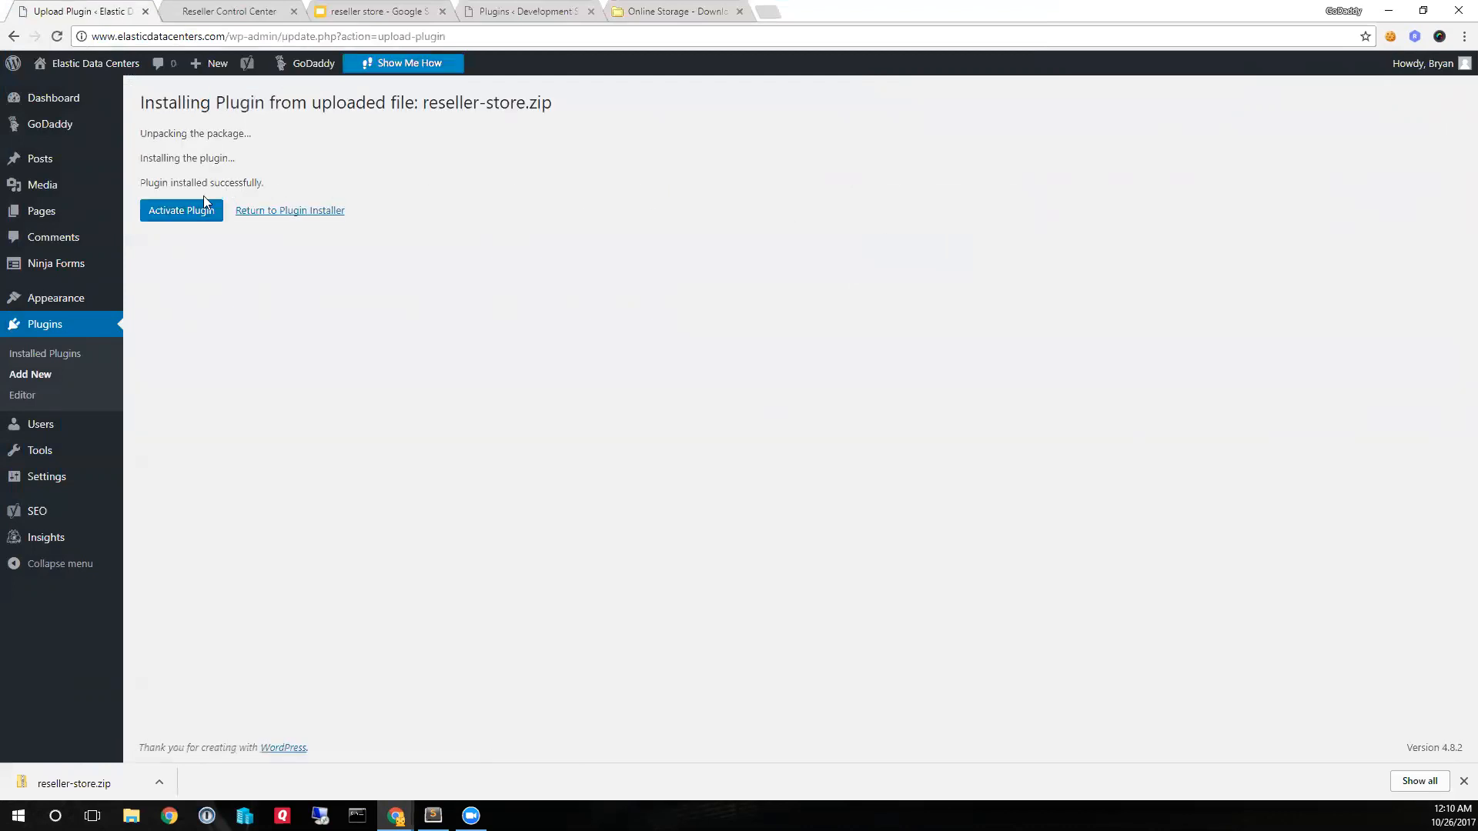
click(185, 209)
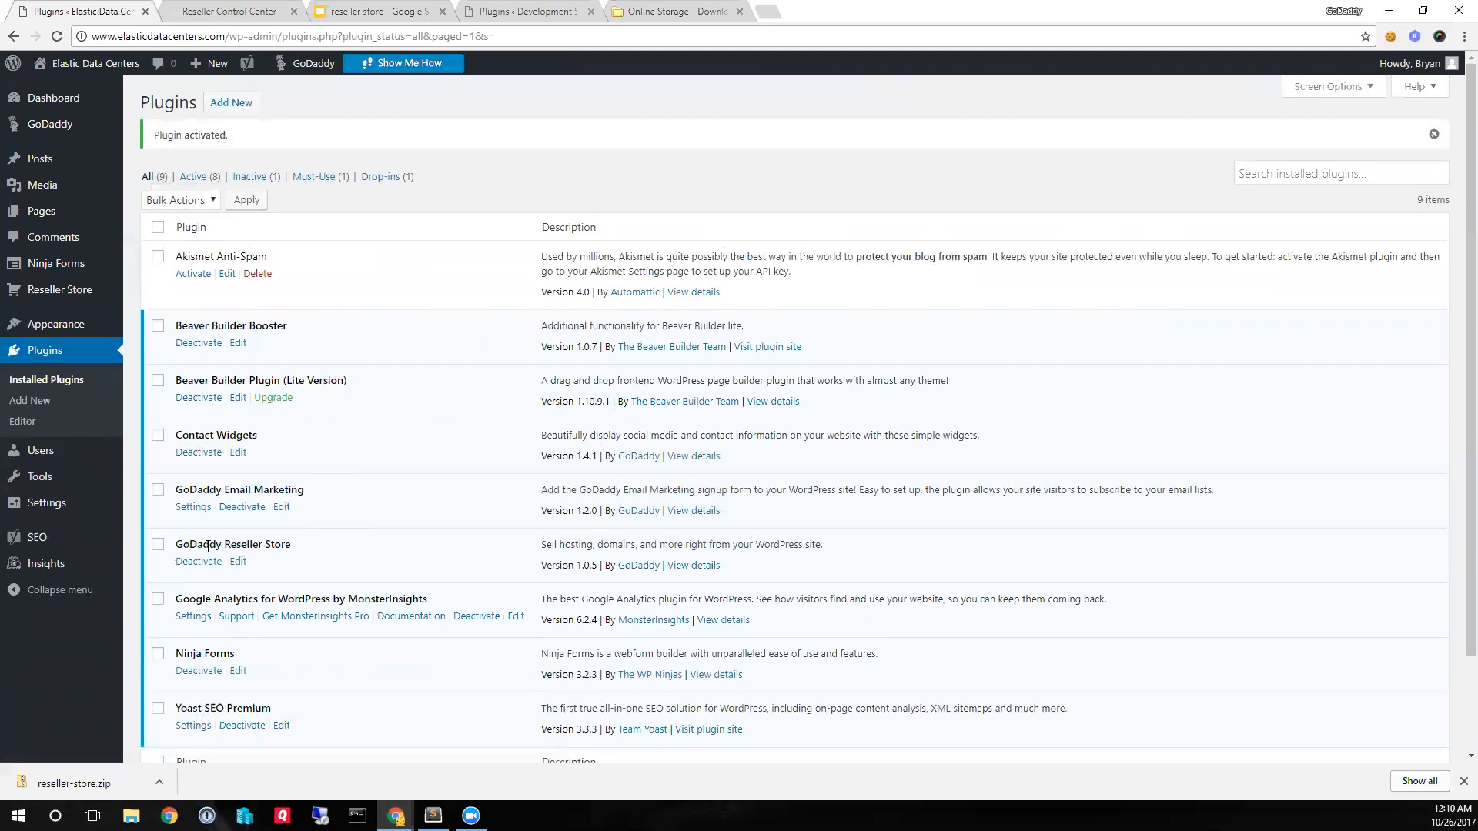
drag(545, 563, 595, 567)
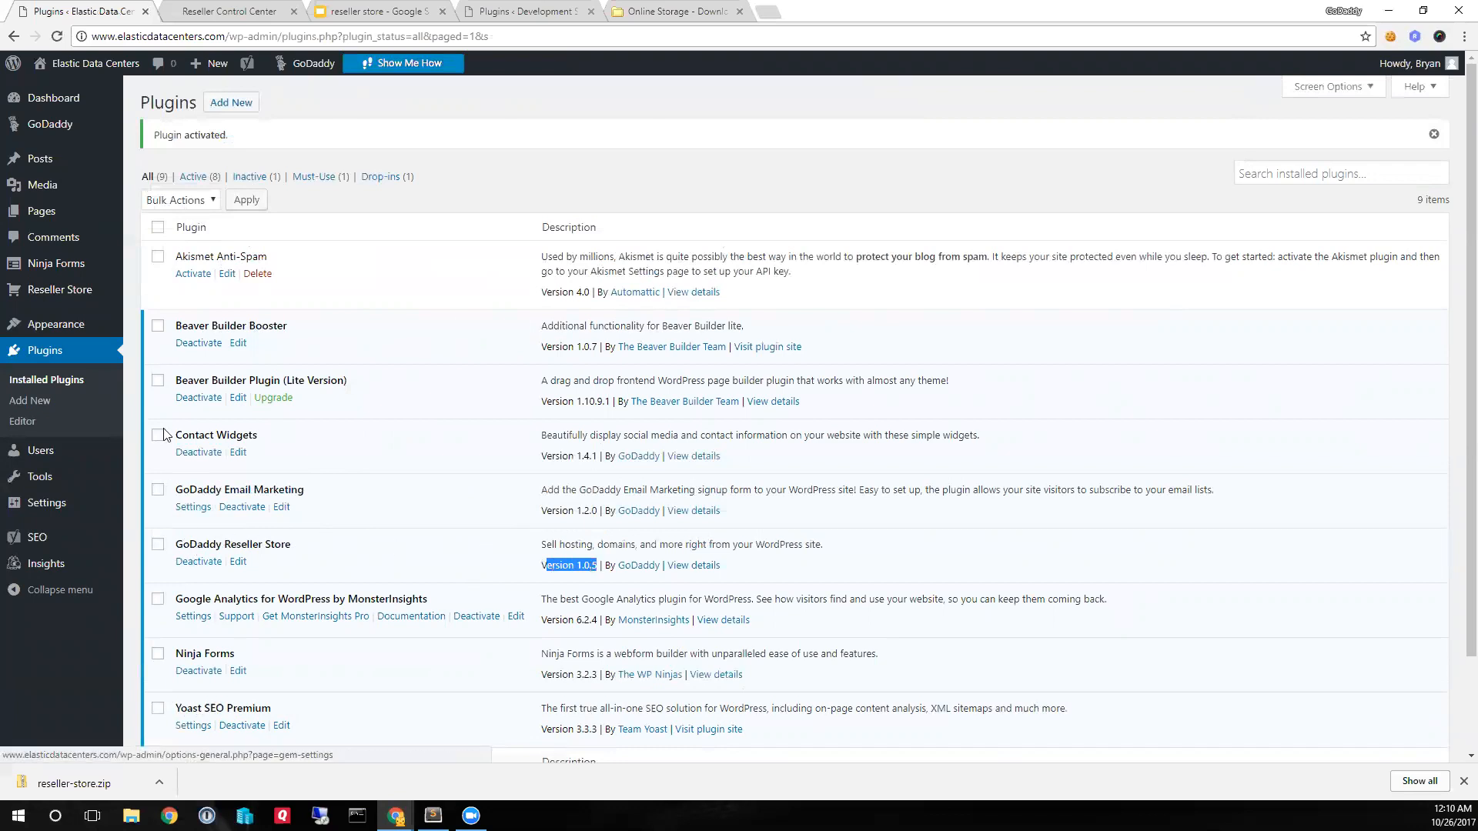
click(56, 293)
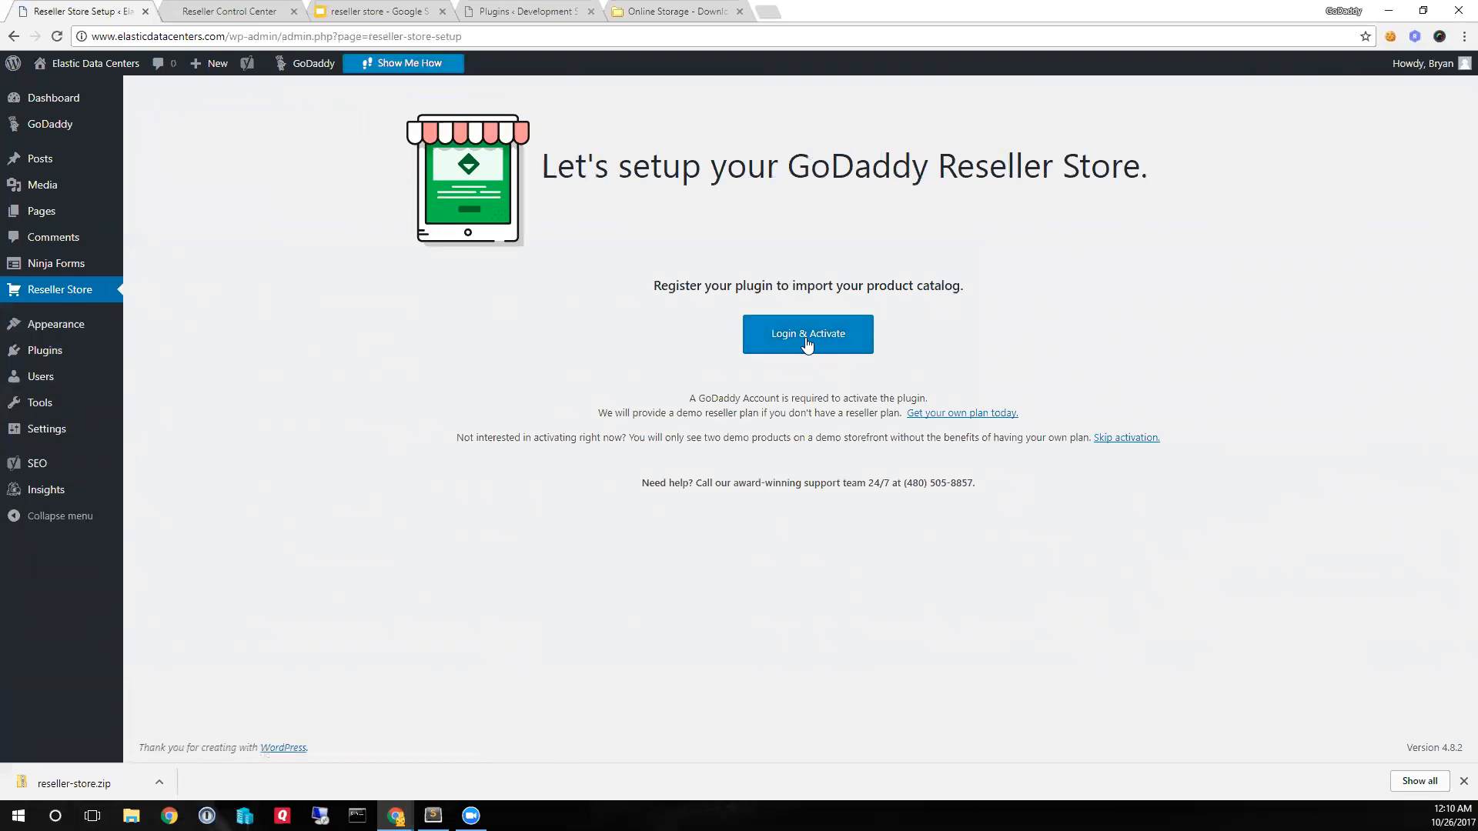
click(807, 344)
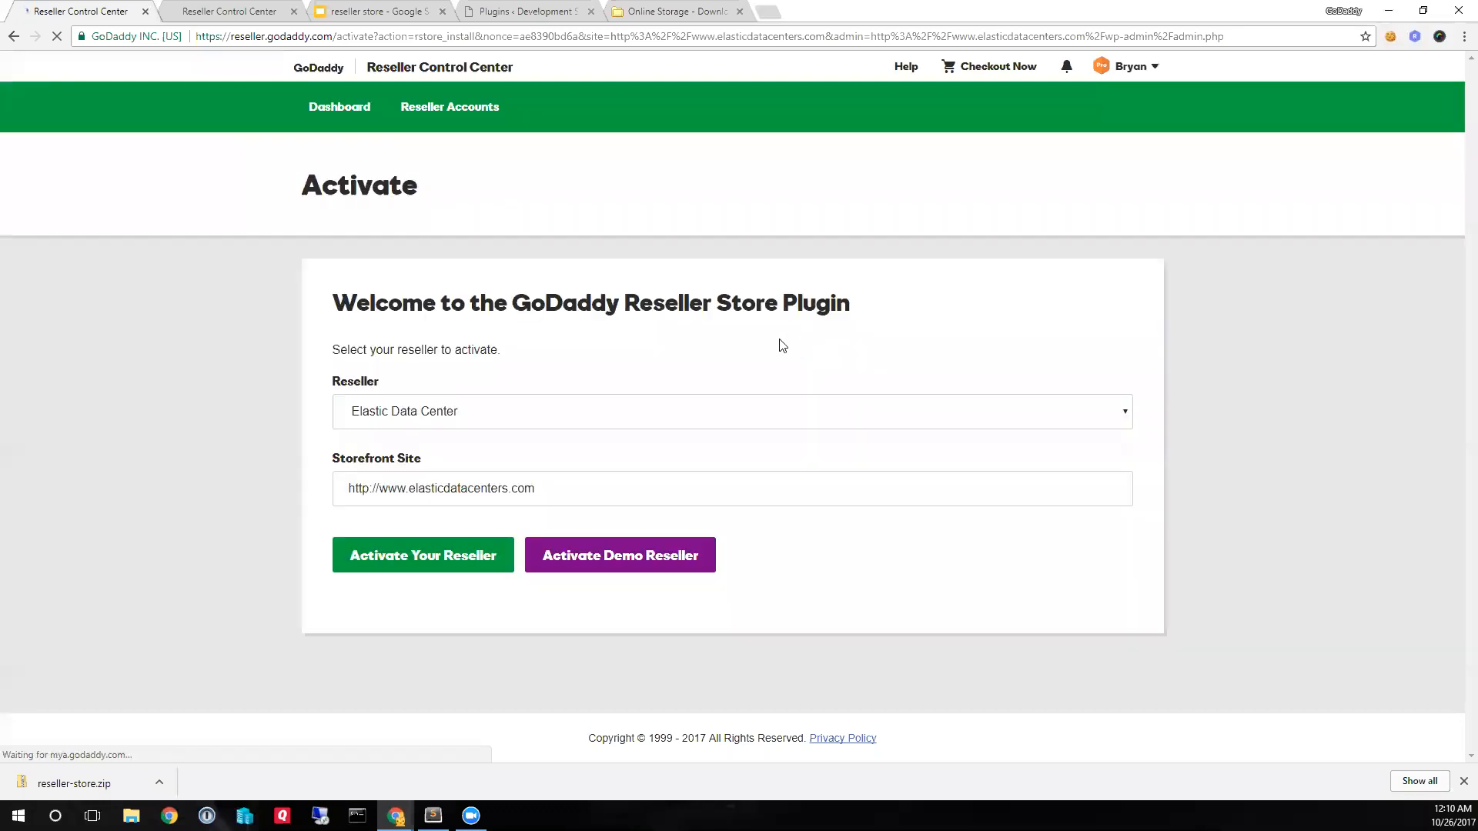
click(434, 562)
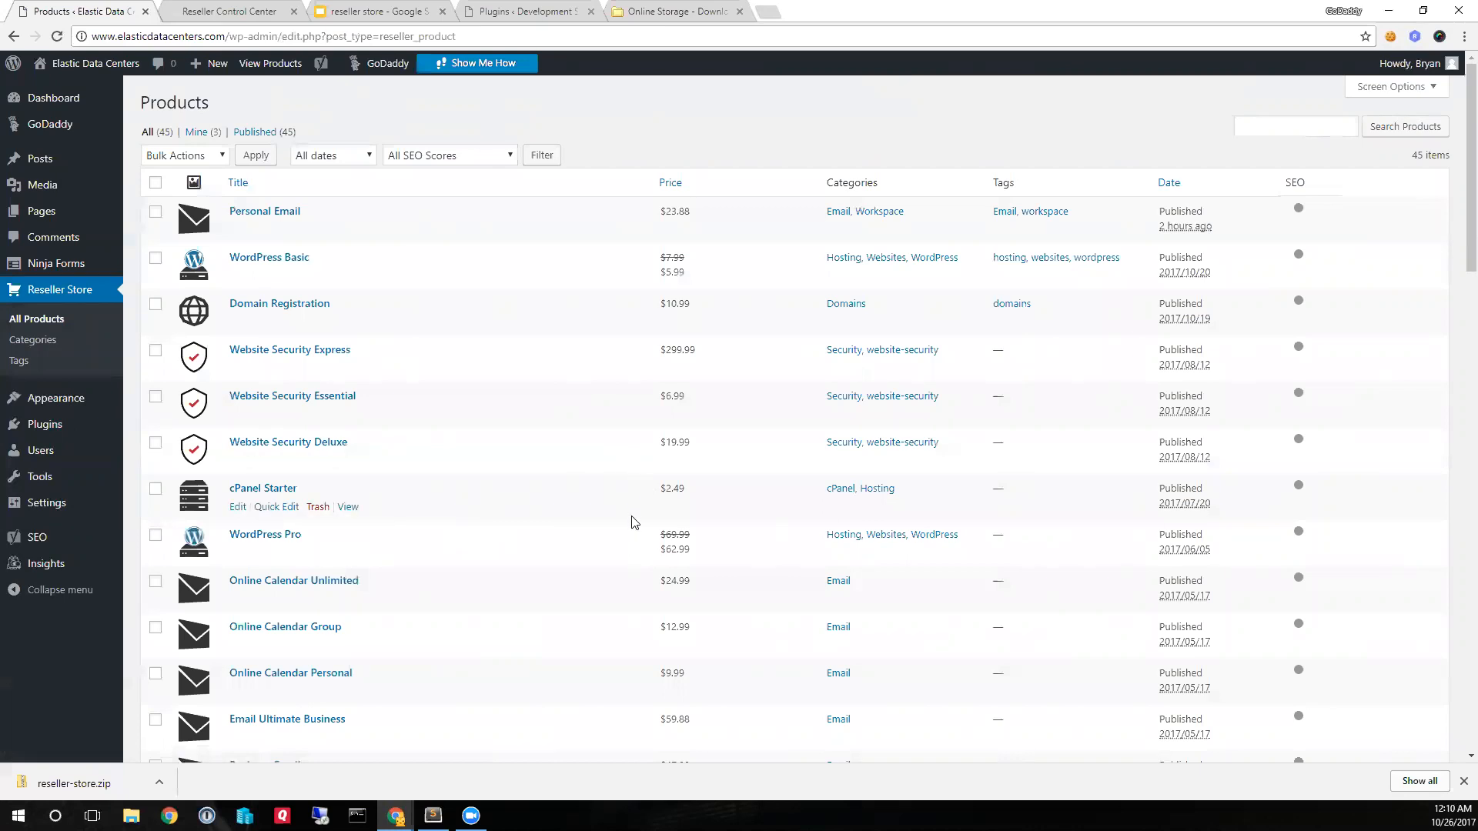
- Review the imported products and reset the Website Security Express product to republish its latest data
scroll(631, 522, down, 20)
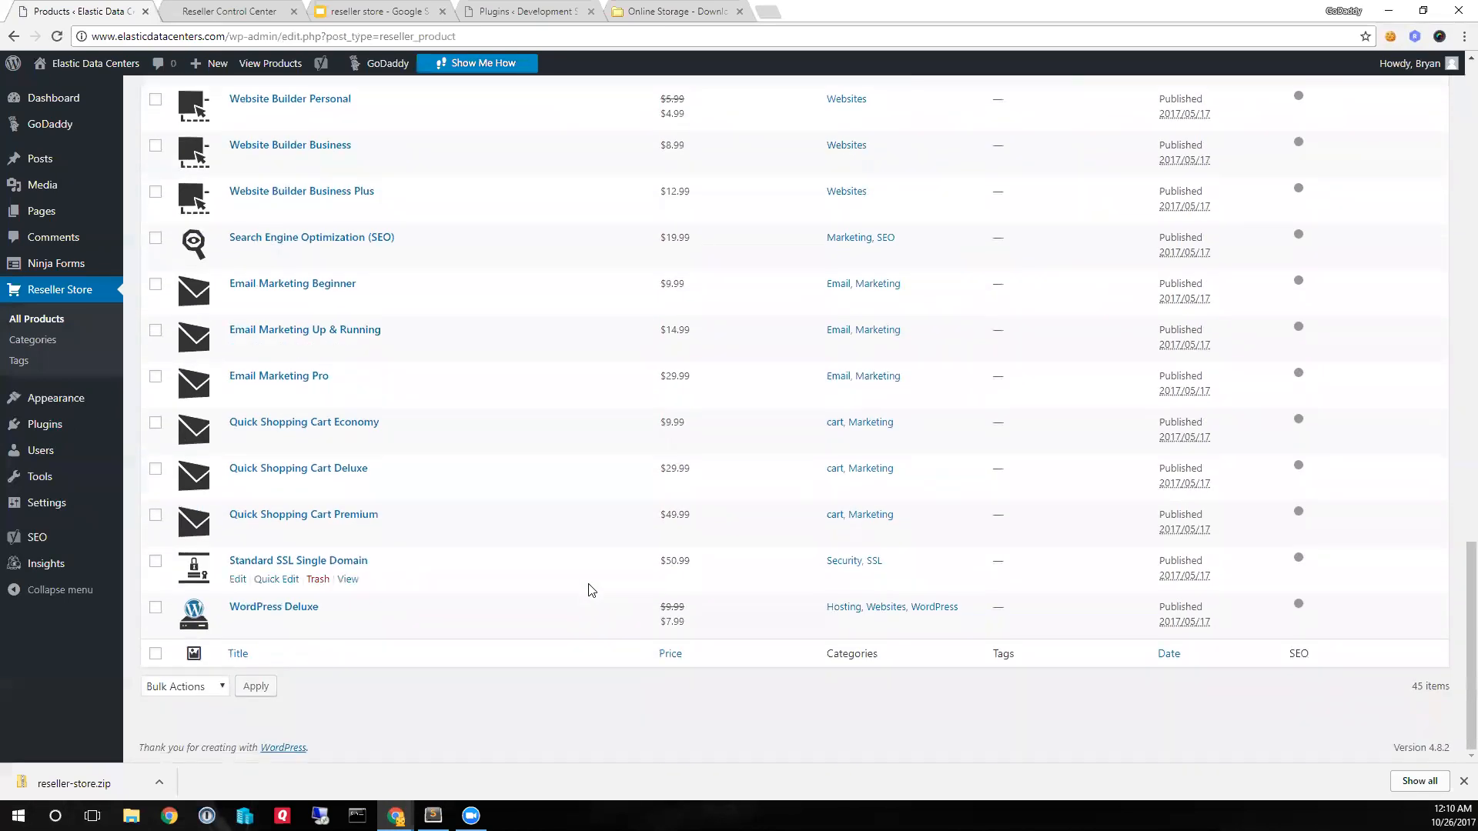
scroll(586, 589, up, 20)
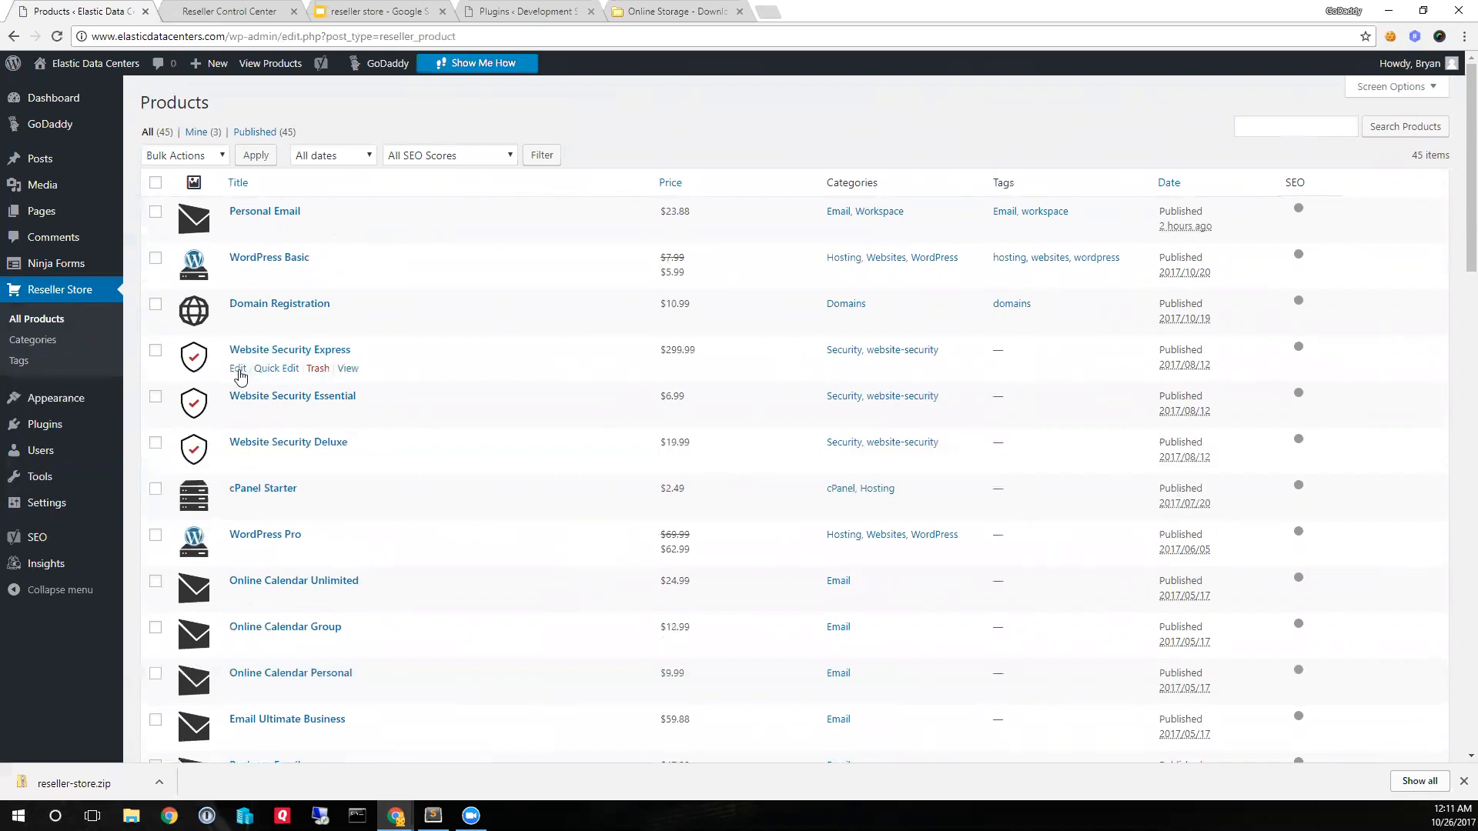
click(238, 369)
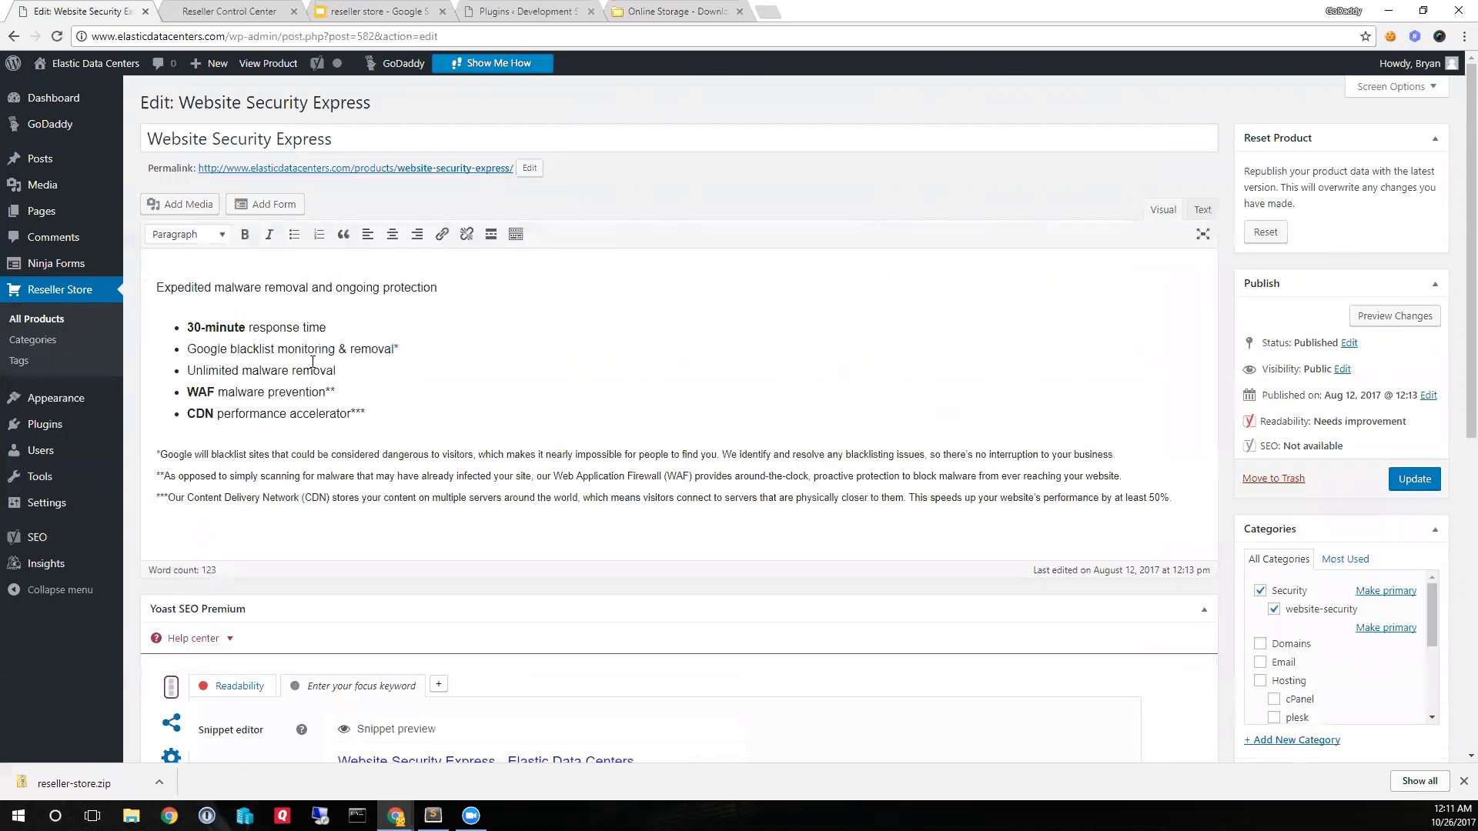
click(1267, 233)
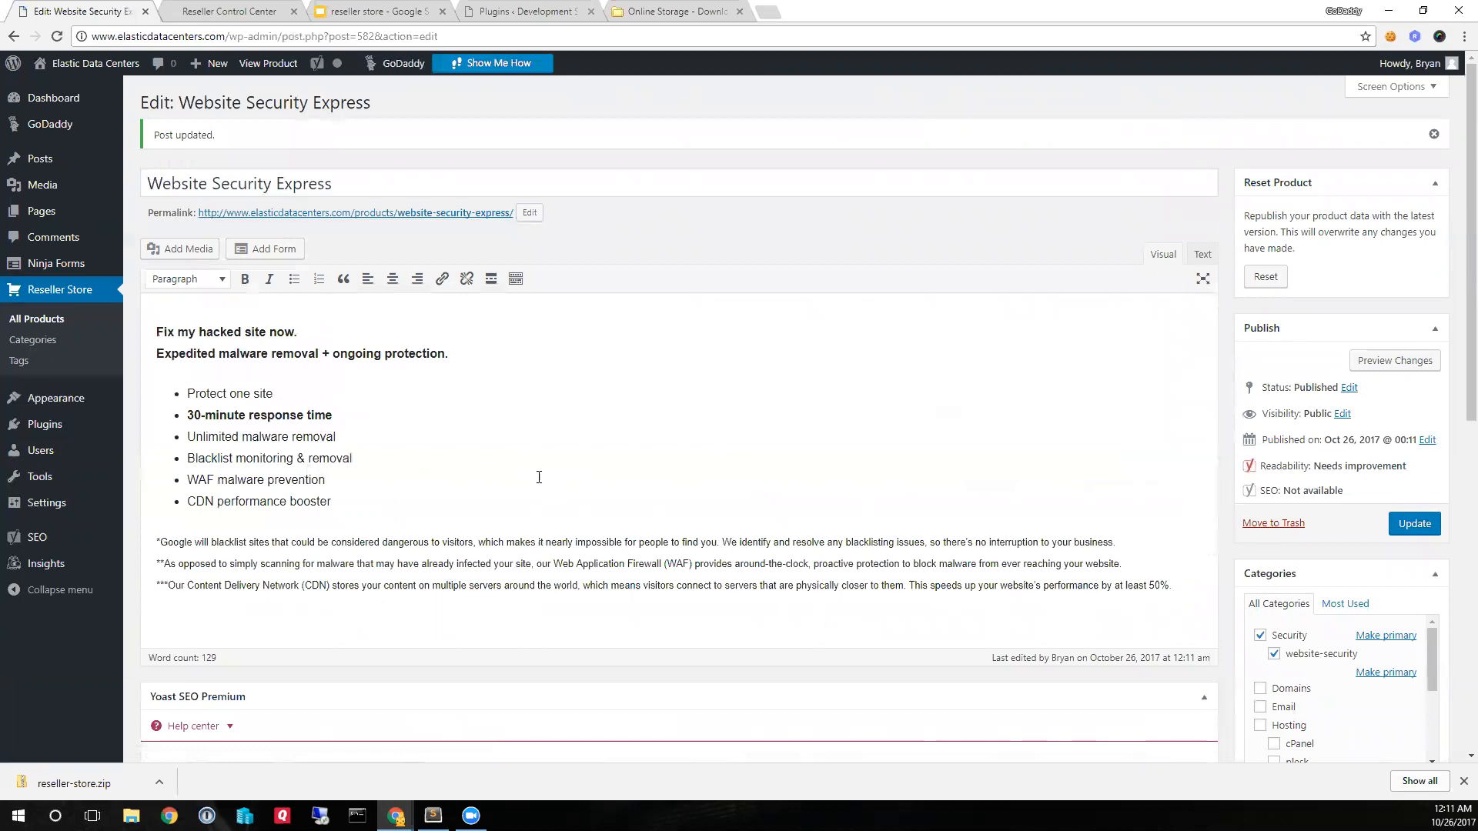
scroll(539, 477, down, 1)
scroll(360, 353, up, 1)
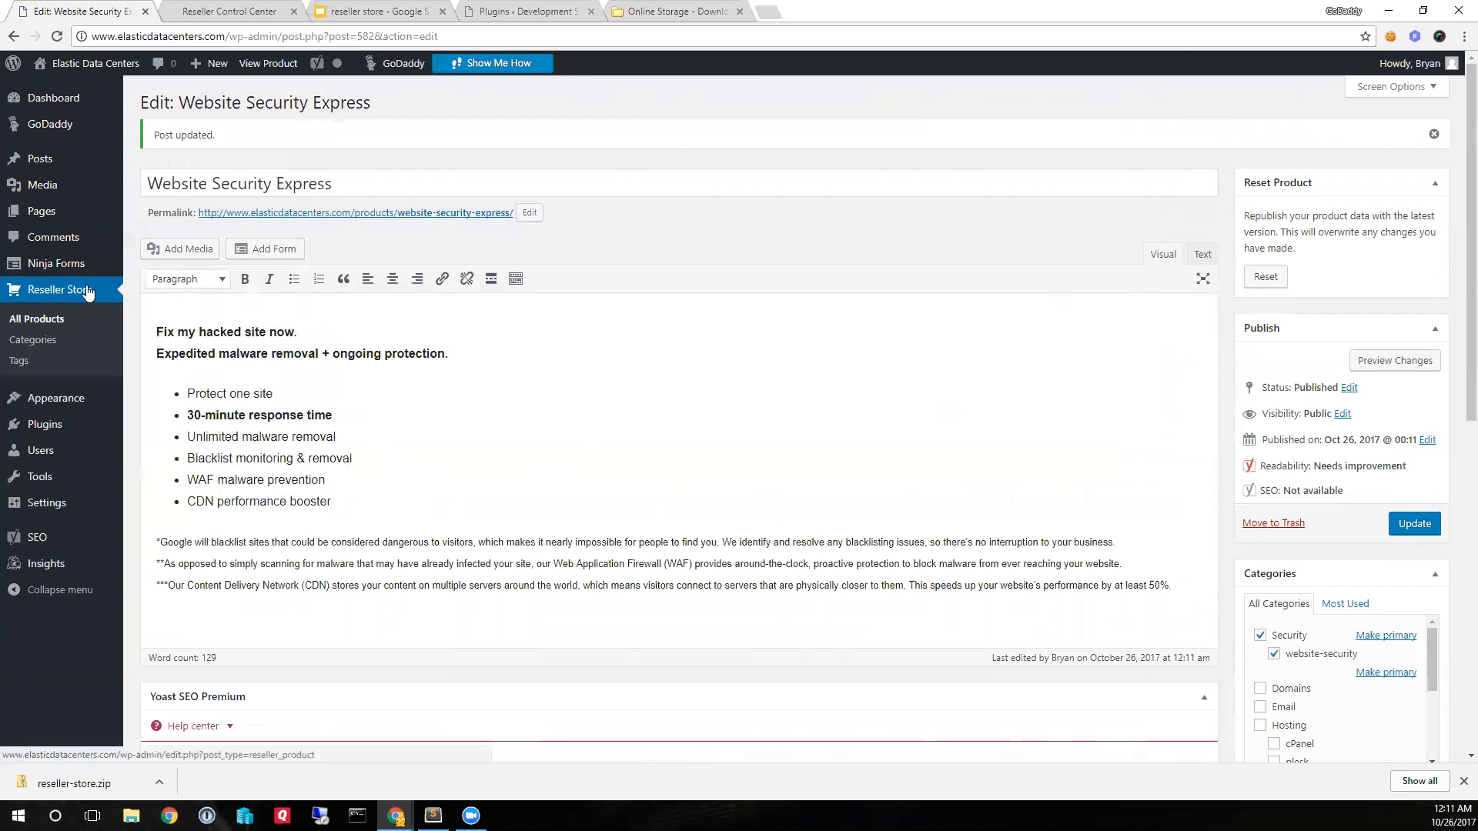
- Return to the full product list and filter it by the website-security tag of Website Security Express
mouse_move(75, 280)
click(44, 320)
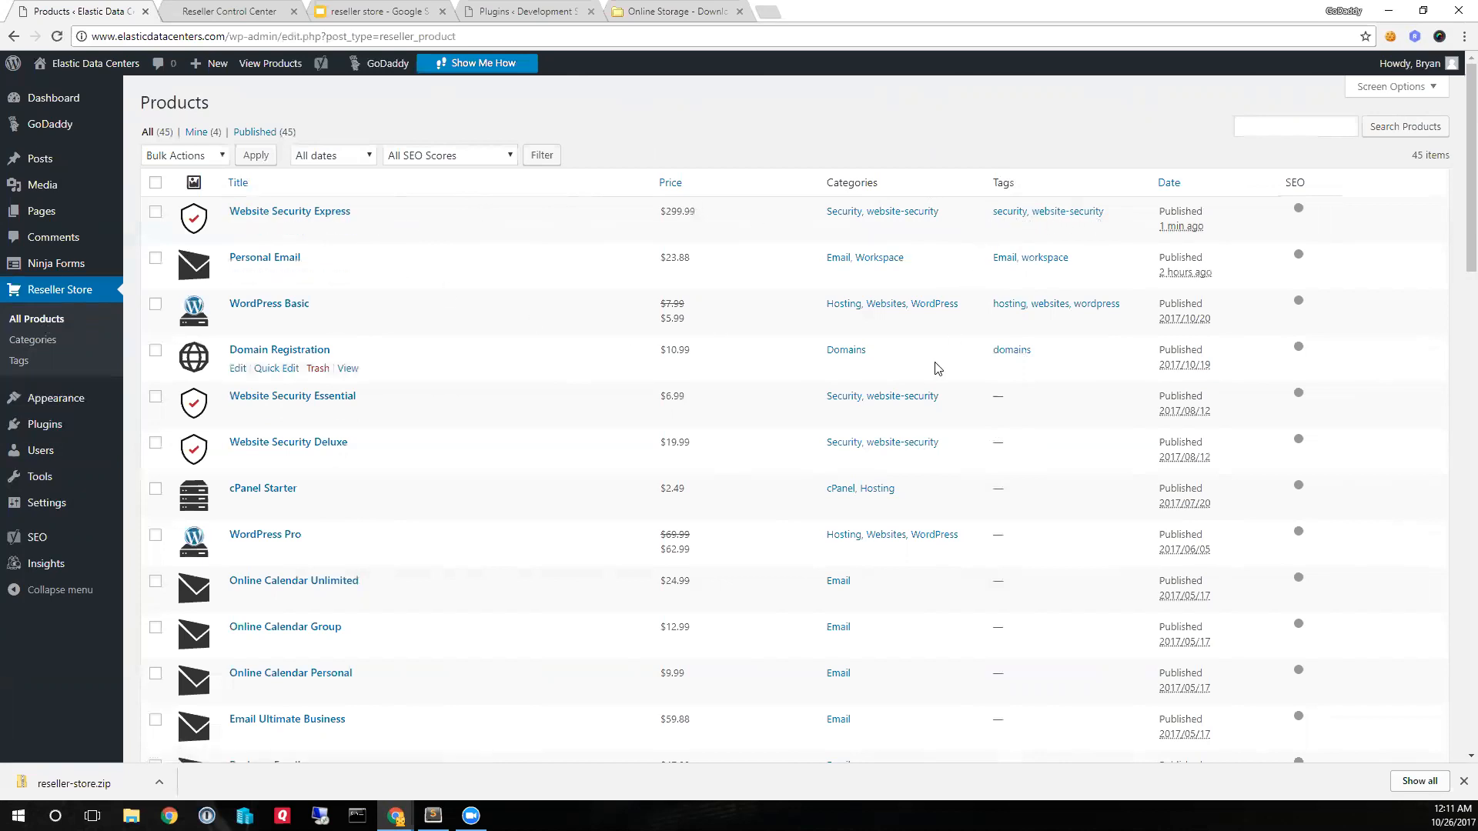
click(1072, 218)
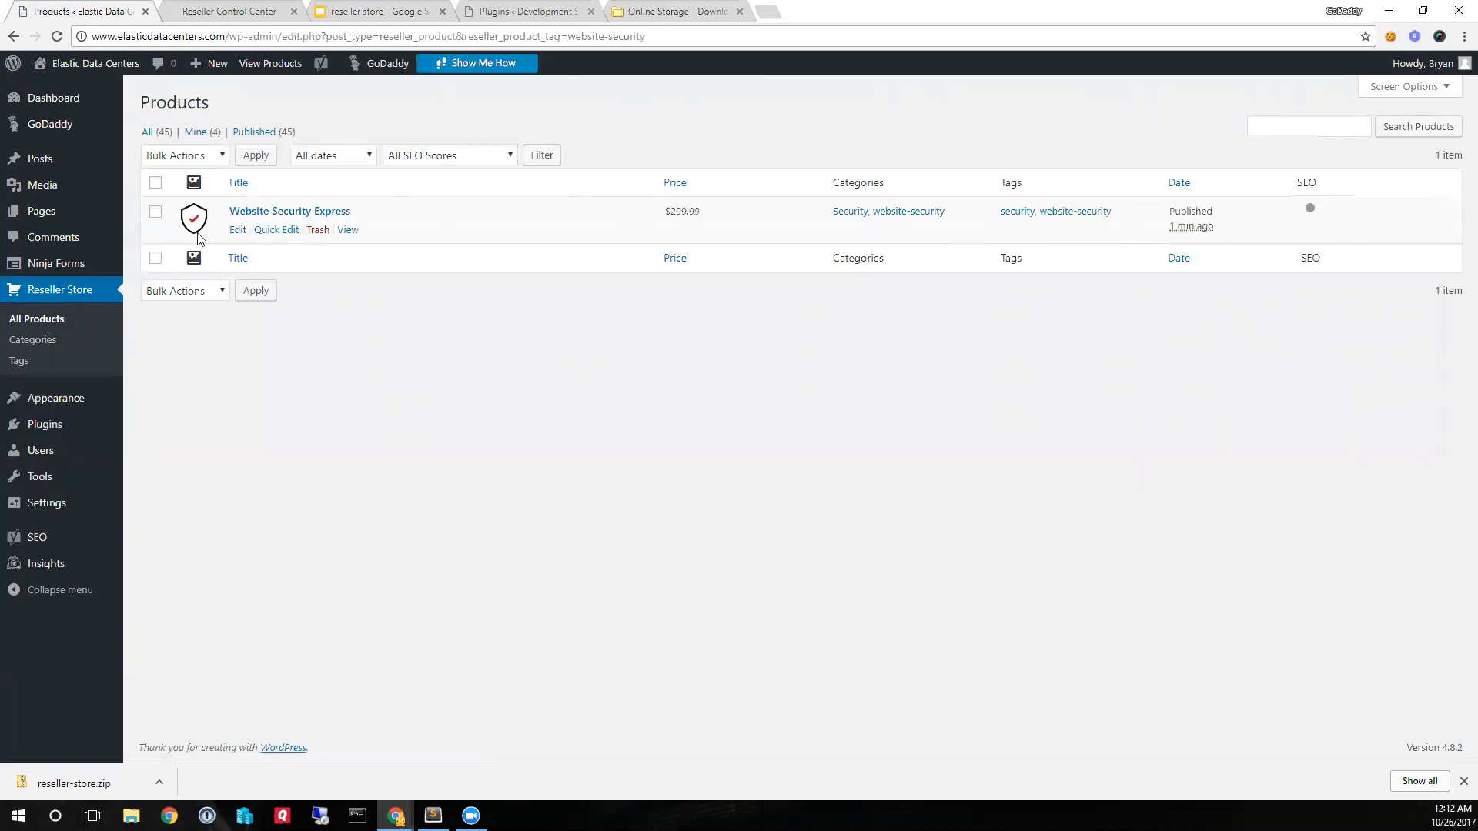
- Reset the Website Security Essential and Website Security Deluxe products to republish their latest data
click(44, 318)
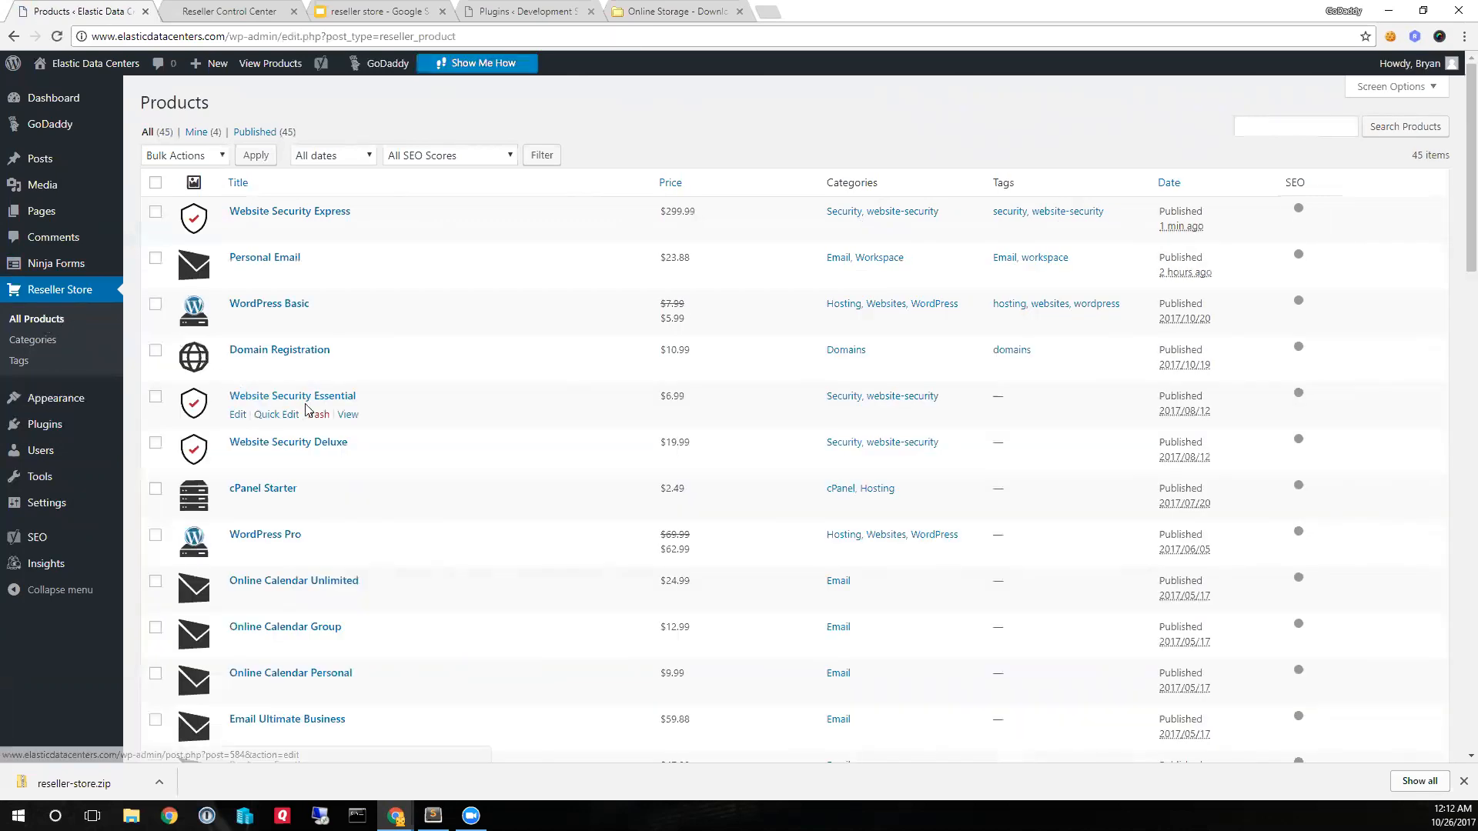
click(238, 417)
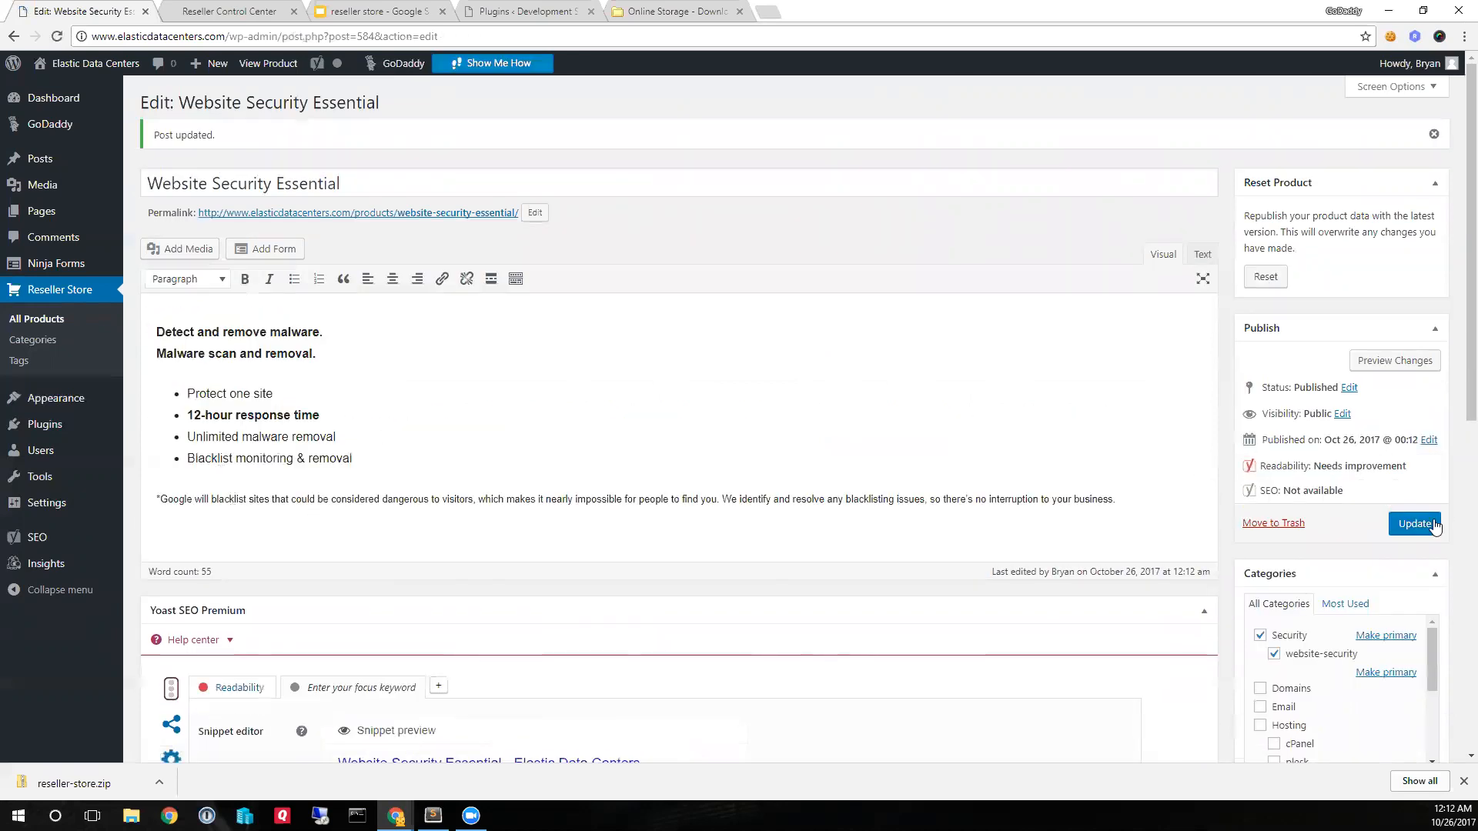
click(37, 323)
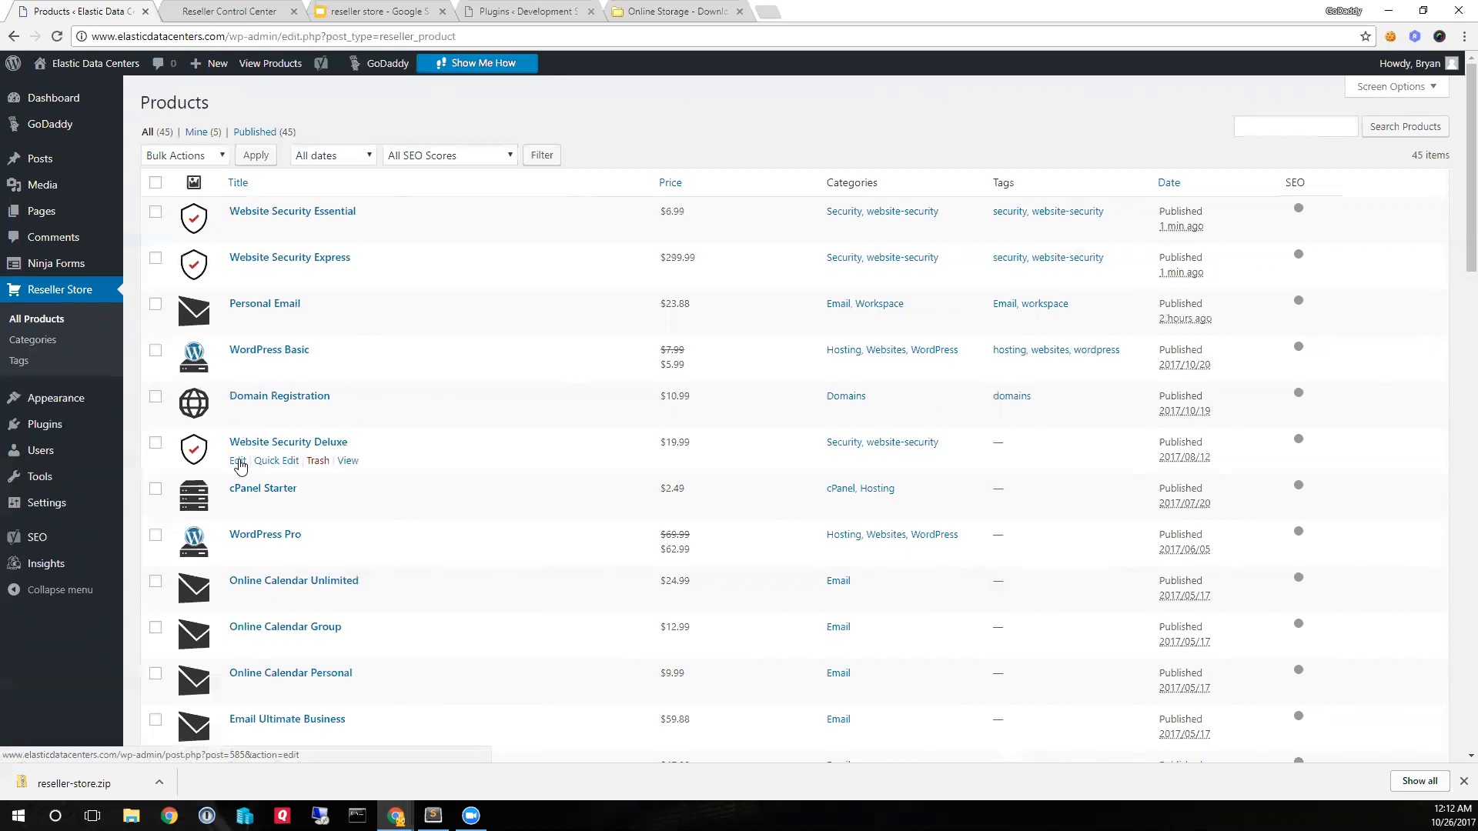
click(238, 462)
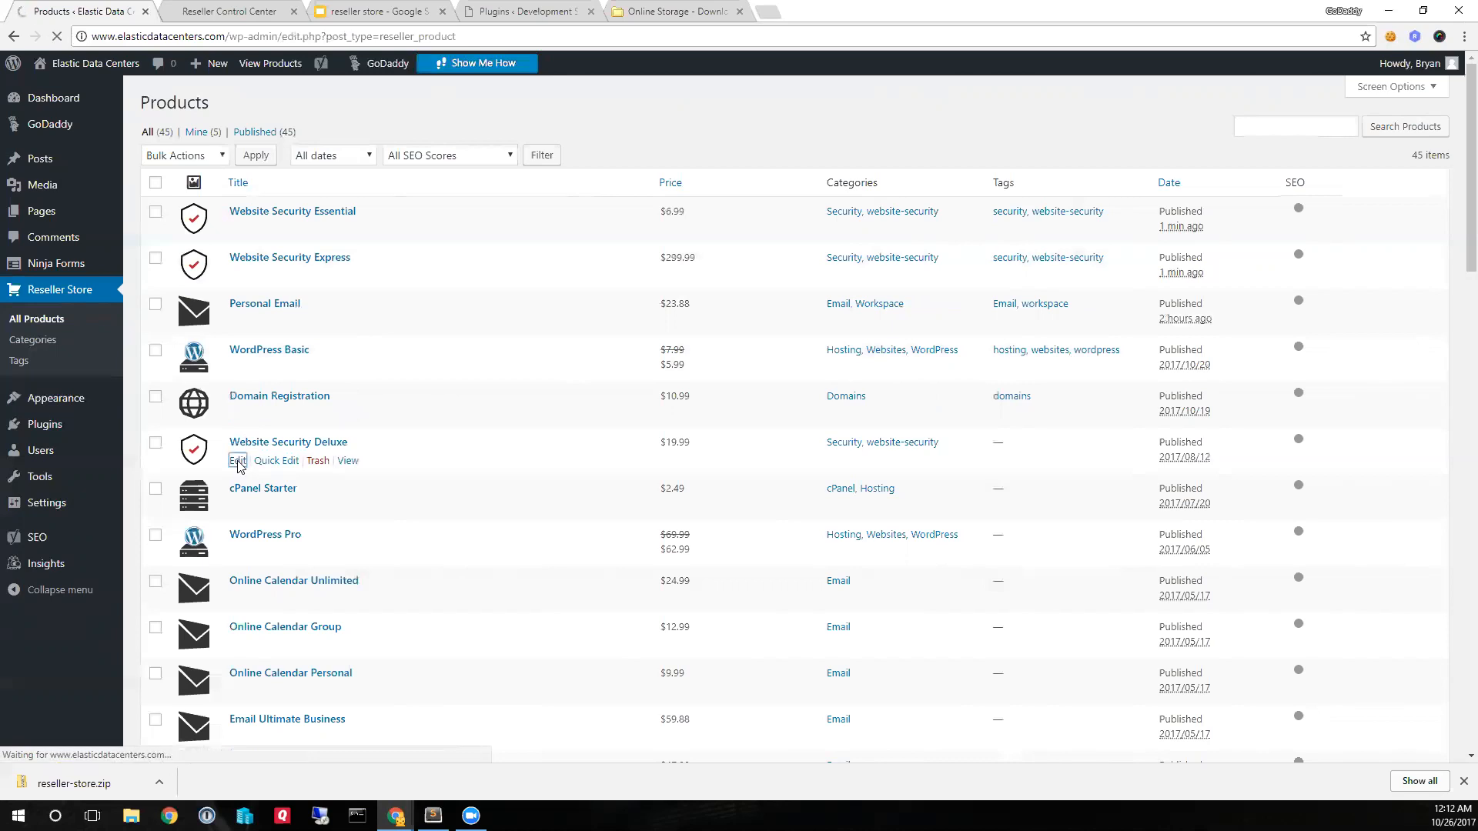
click(1266, 232)
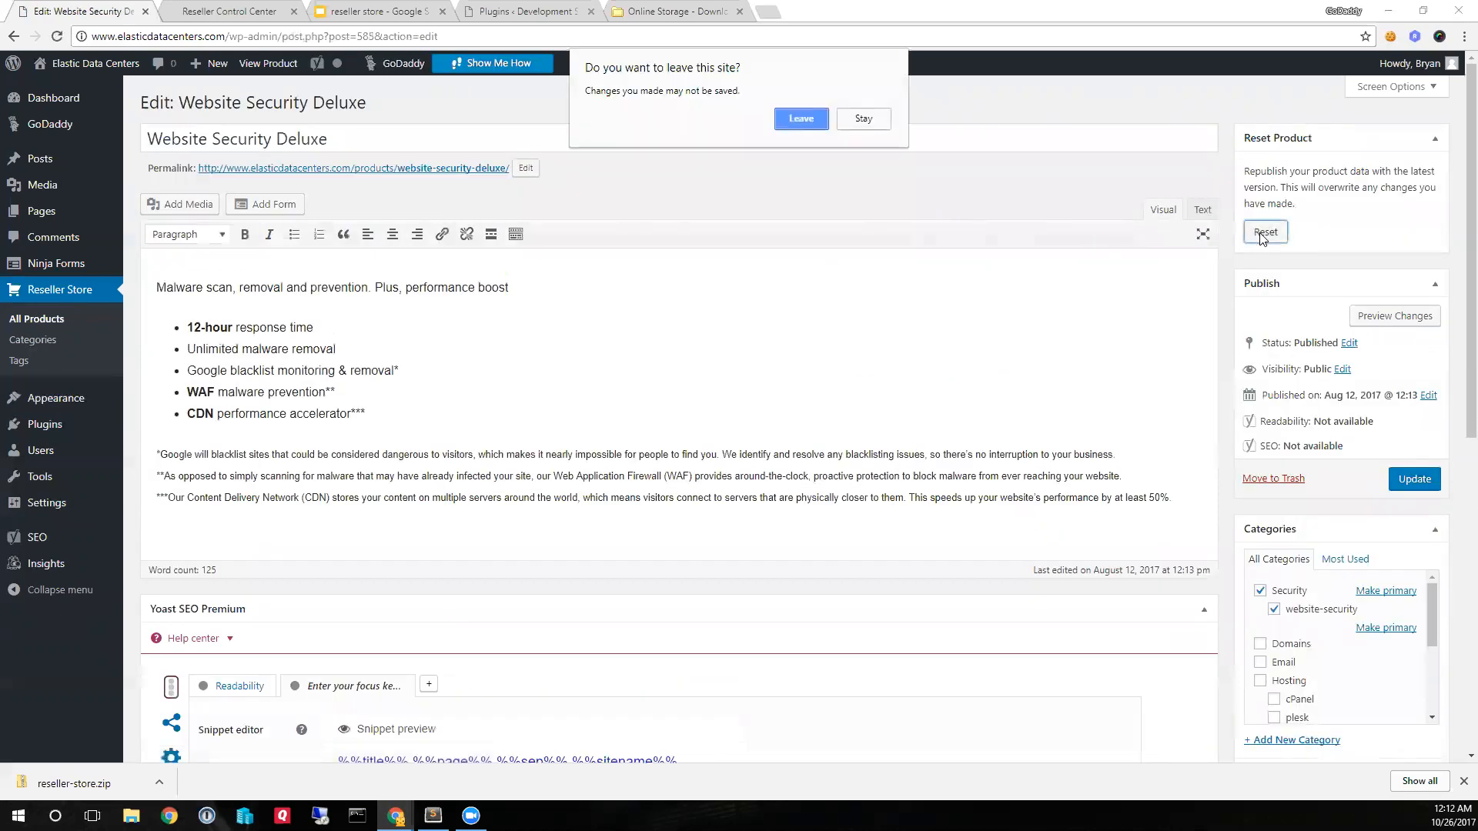
click(861, 118)
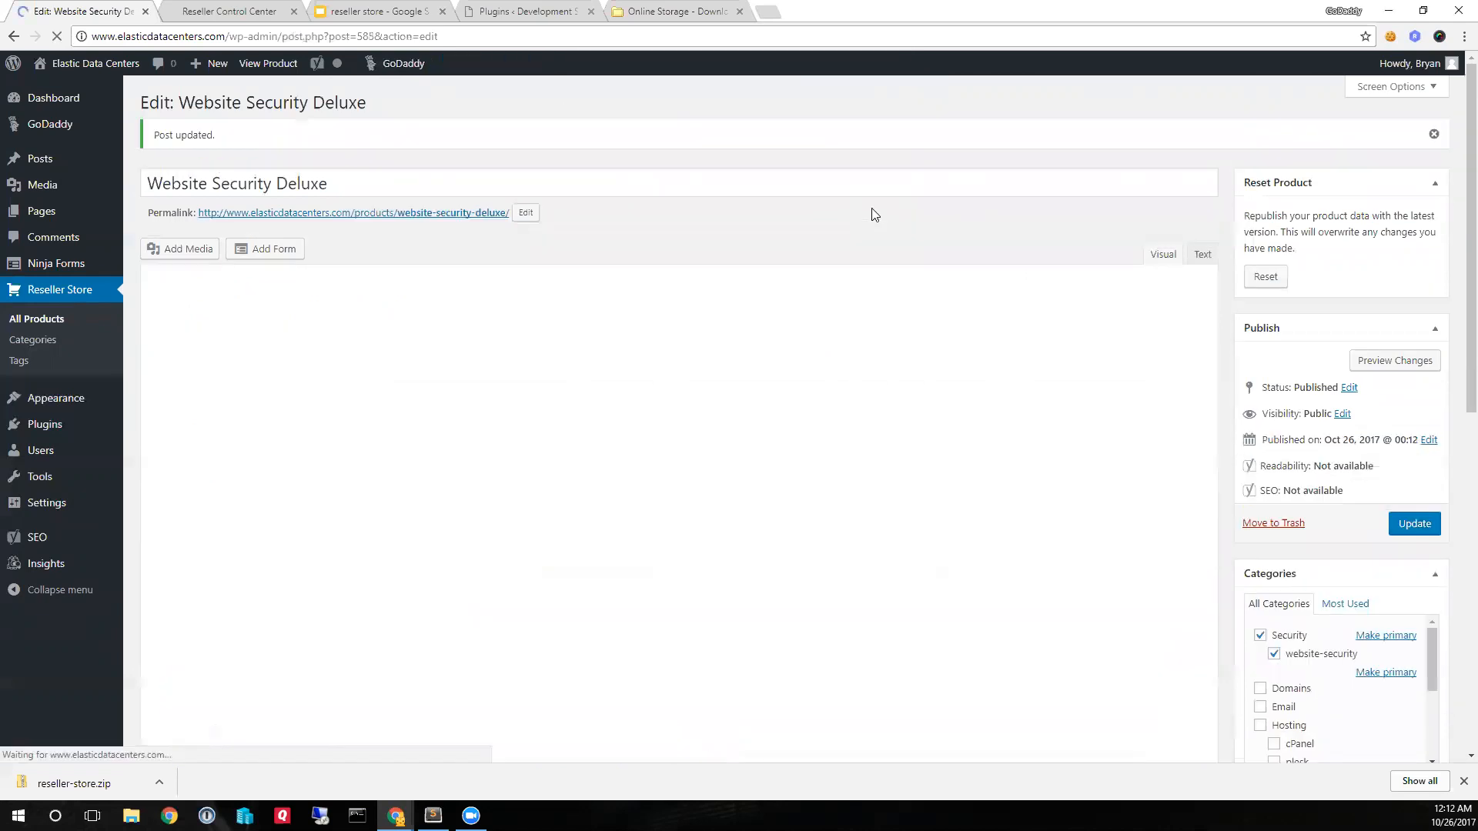
- Show only the products tagged website-security again to check the reset products
click(40, 319)
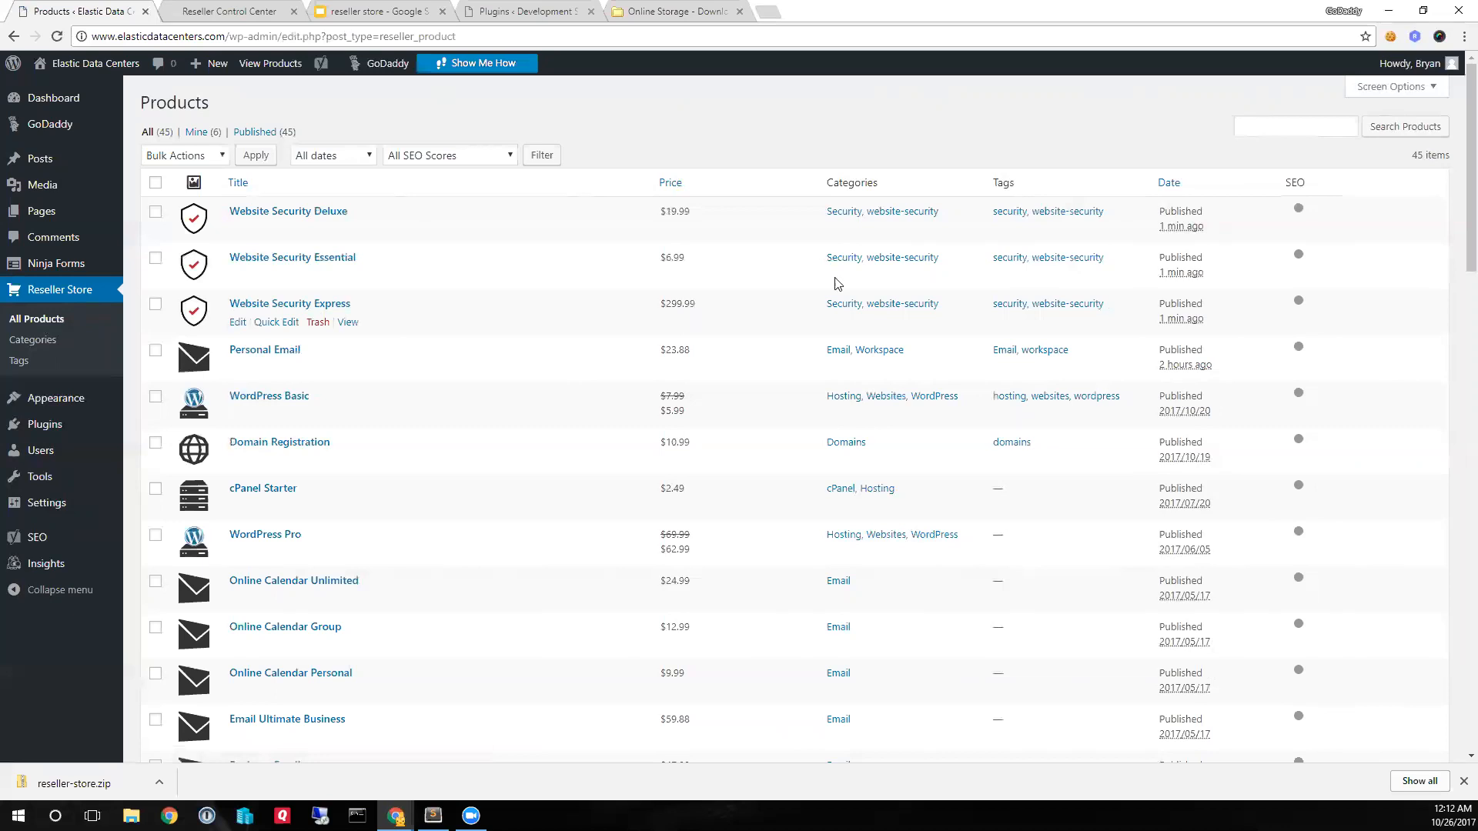
click(1078, 214)
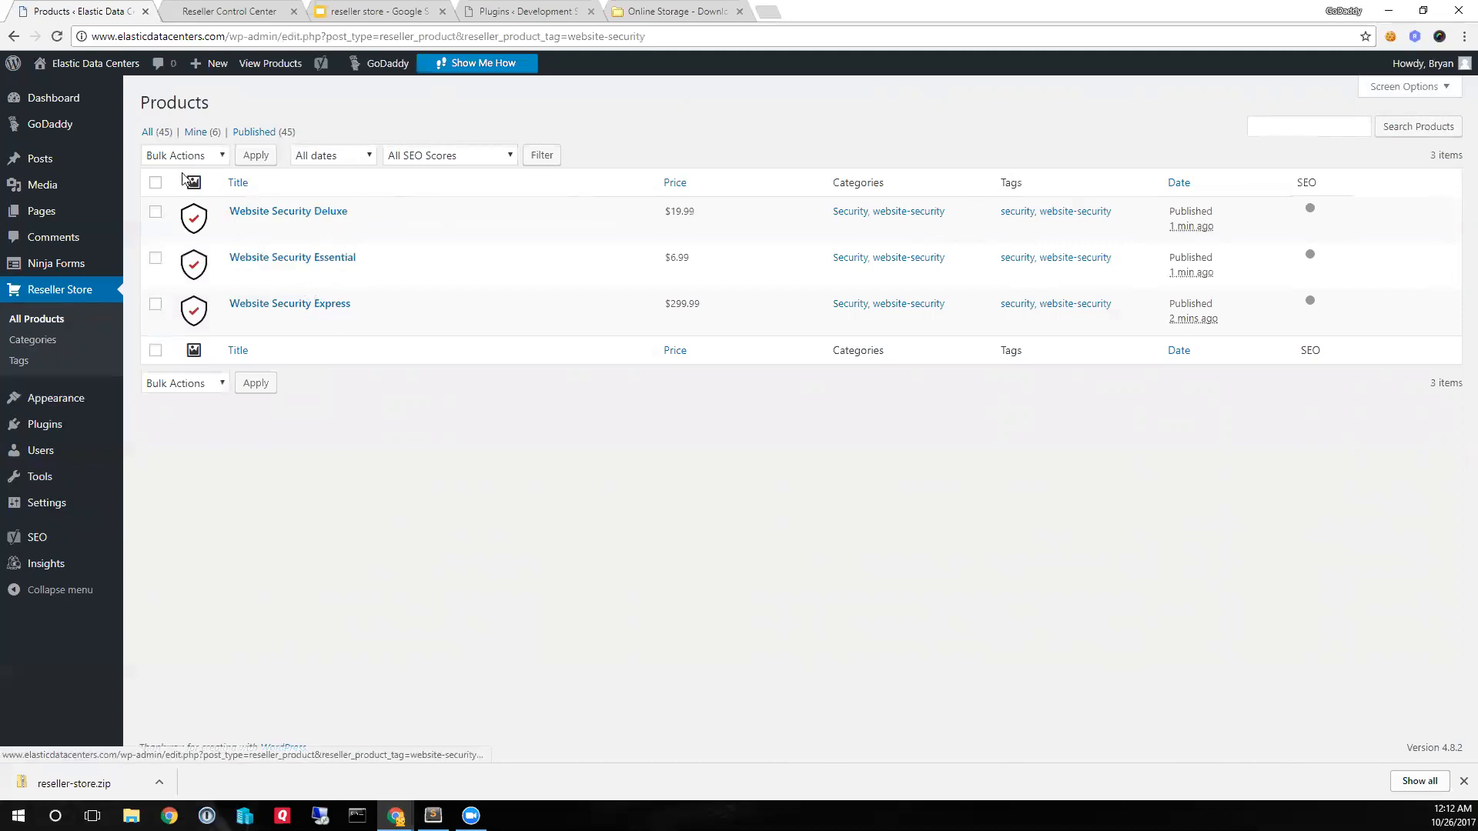
- Open the site's Home page for editing and launch Page Builder on it
mouse_move(44, 217)
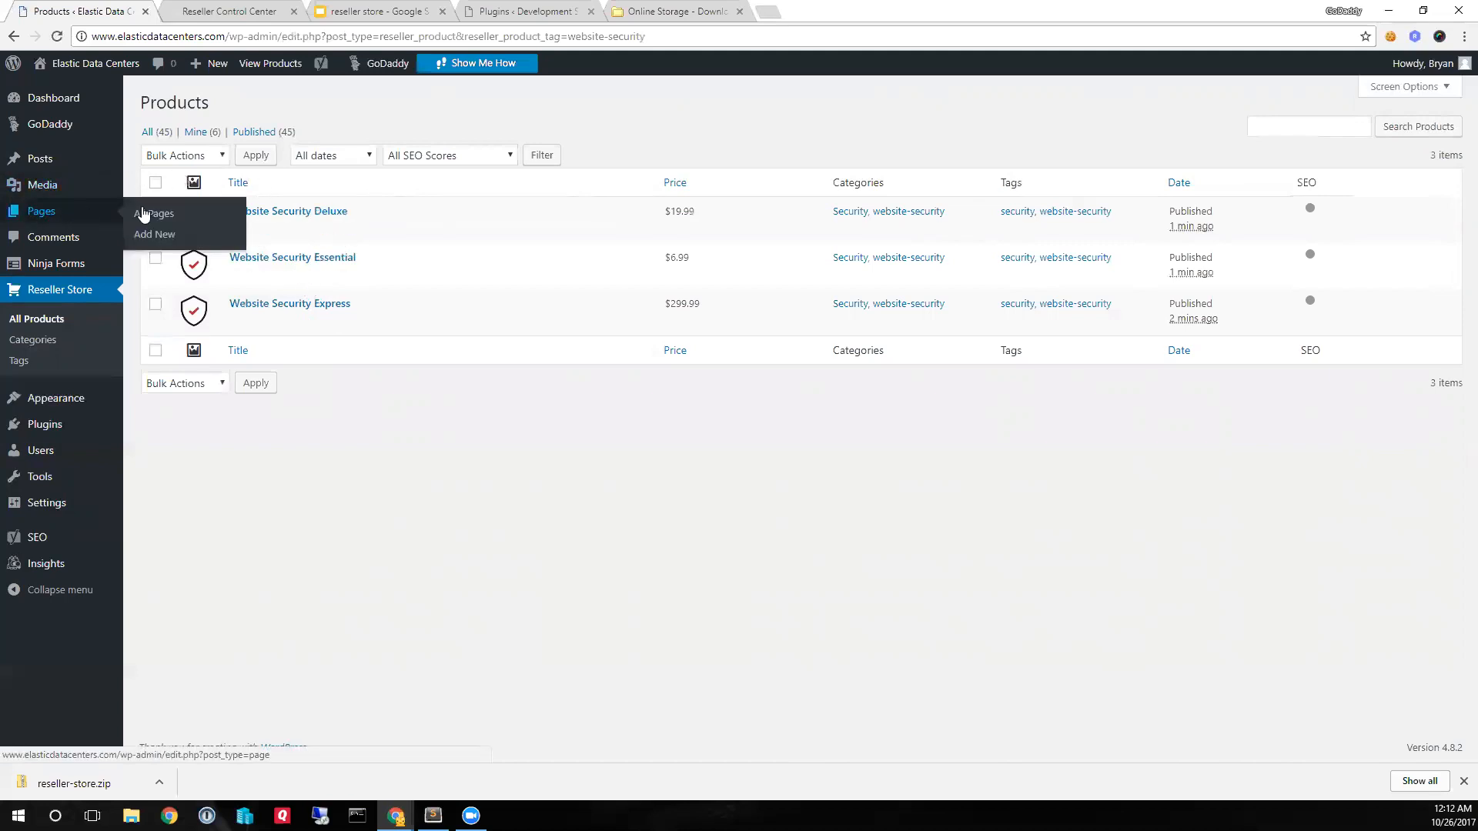
click(46, 217)
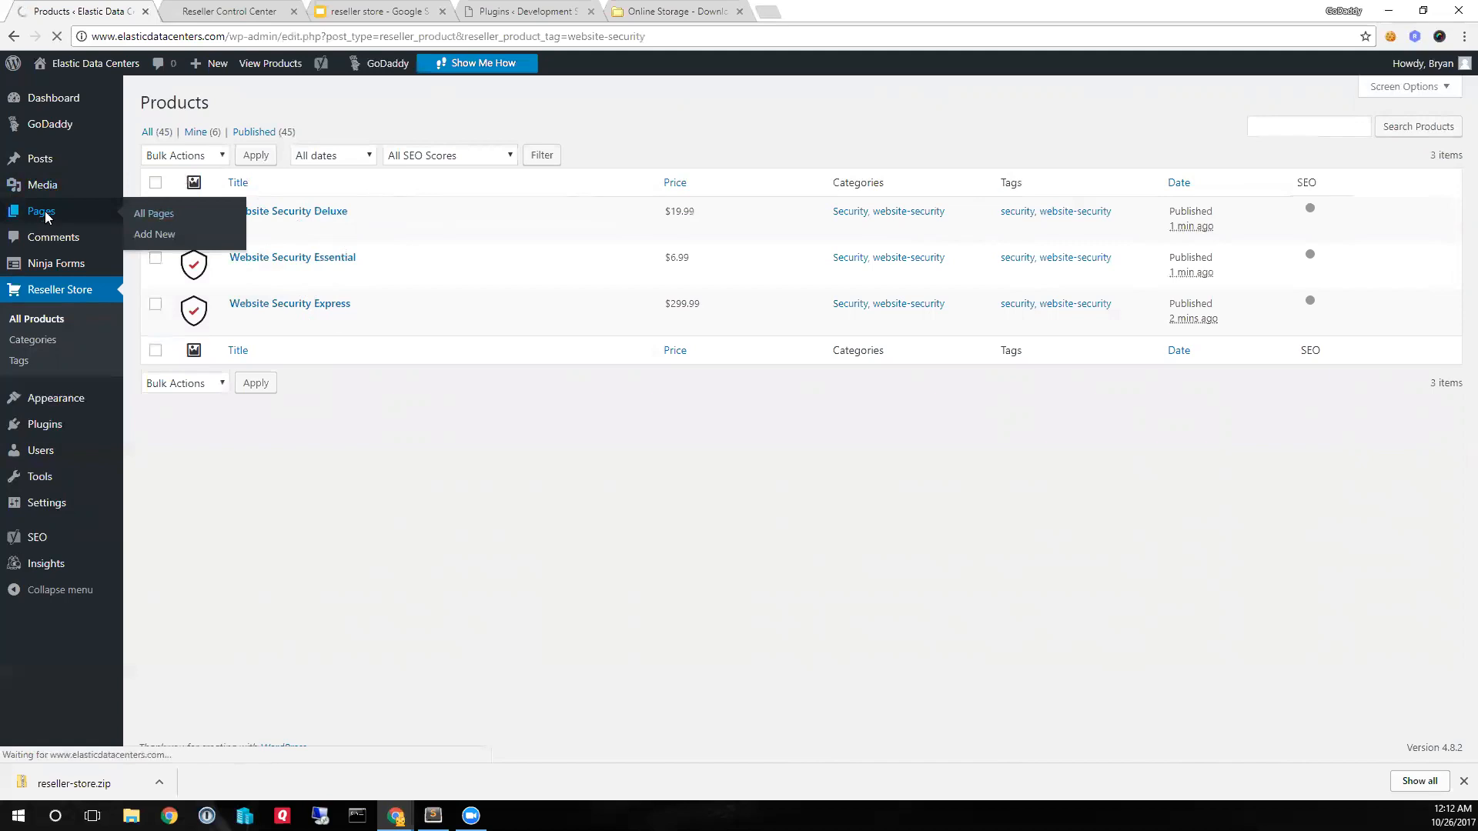
mouse_move(194, 549)
click(182, 553)
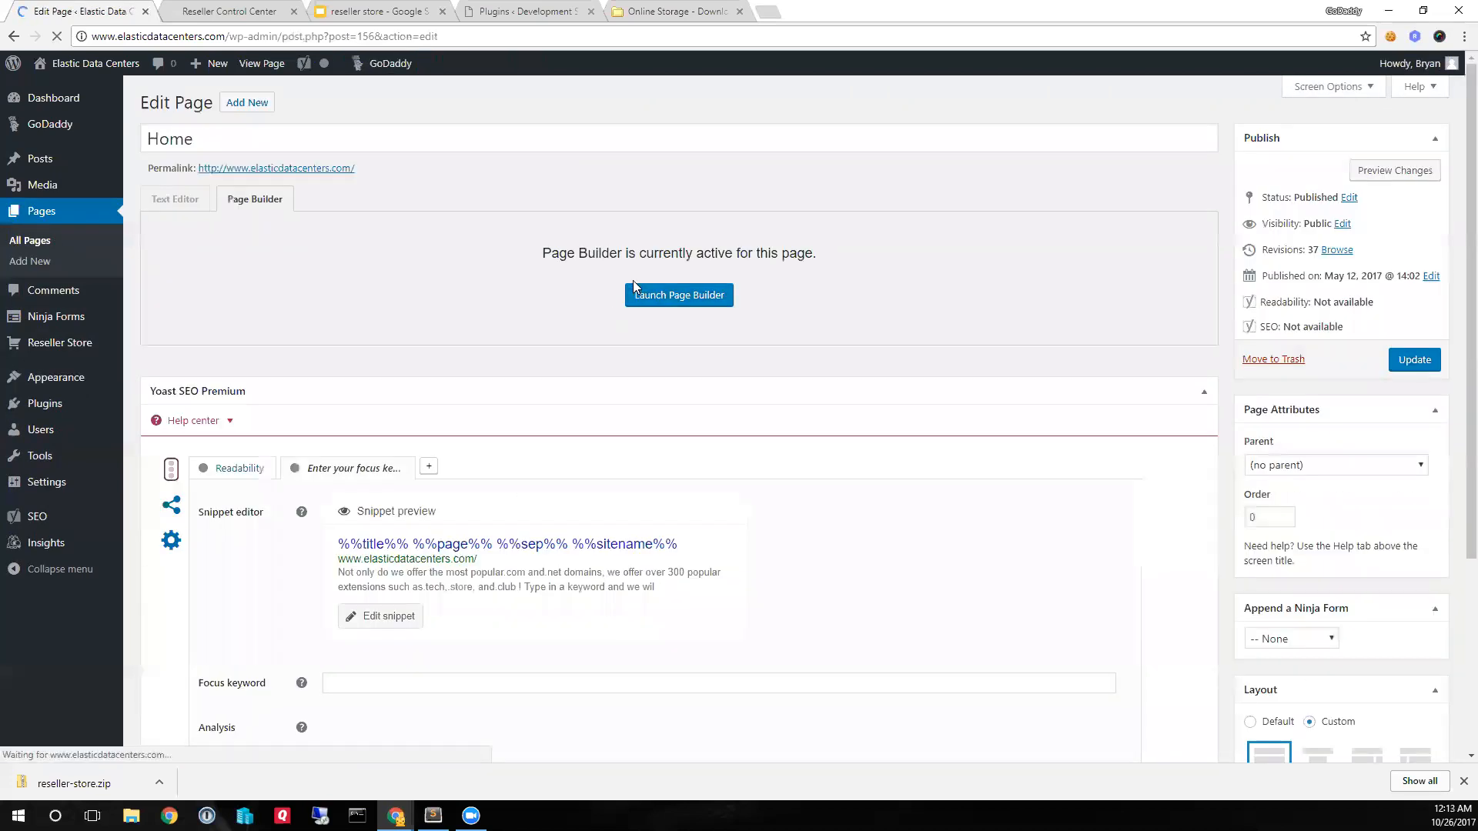
drag(541, 252, 684, 252)
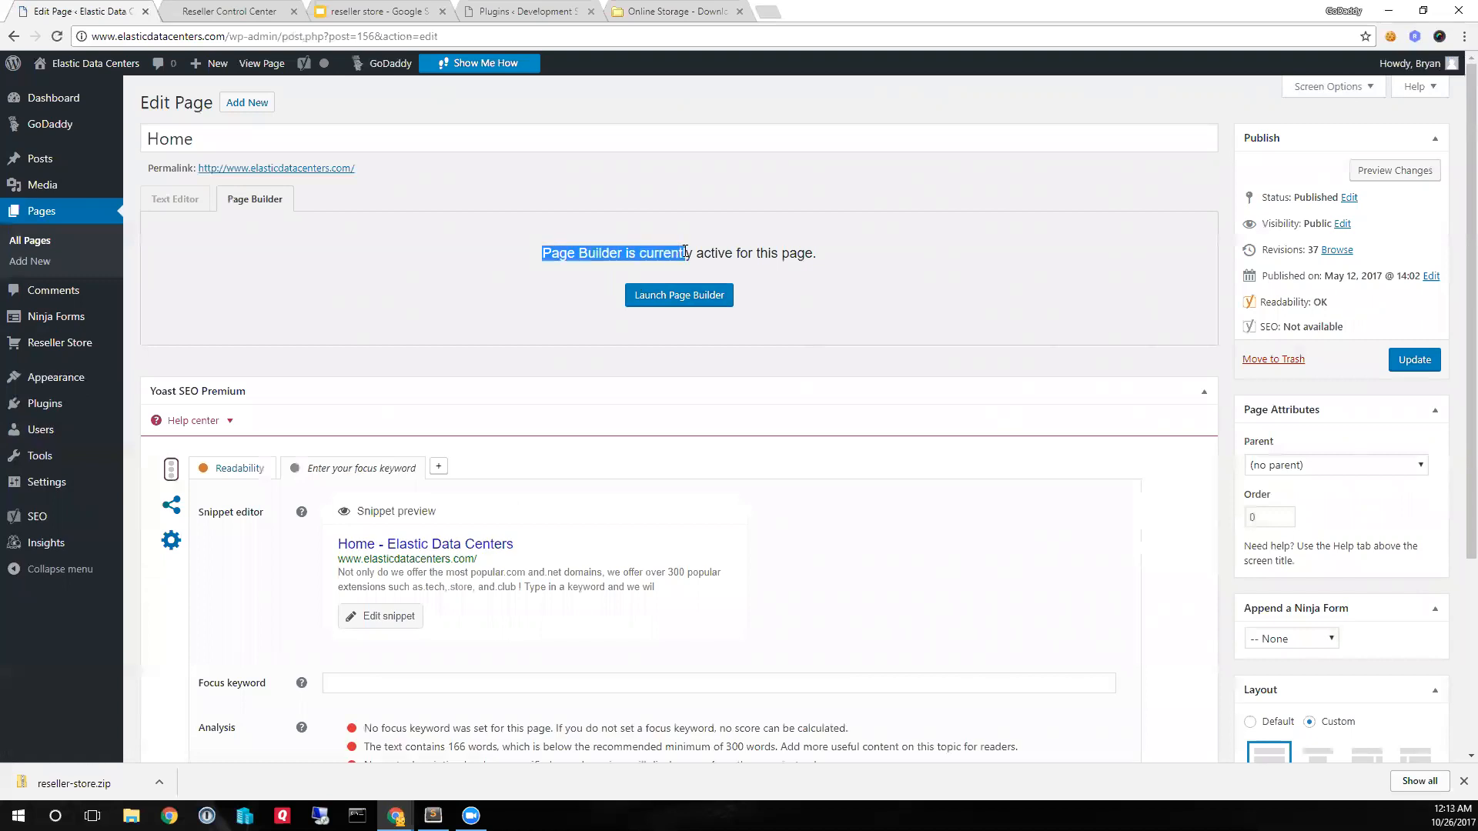
click(701, 253)
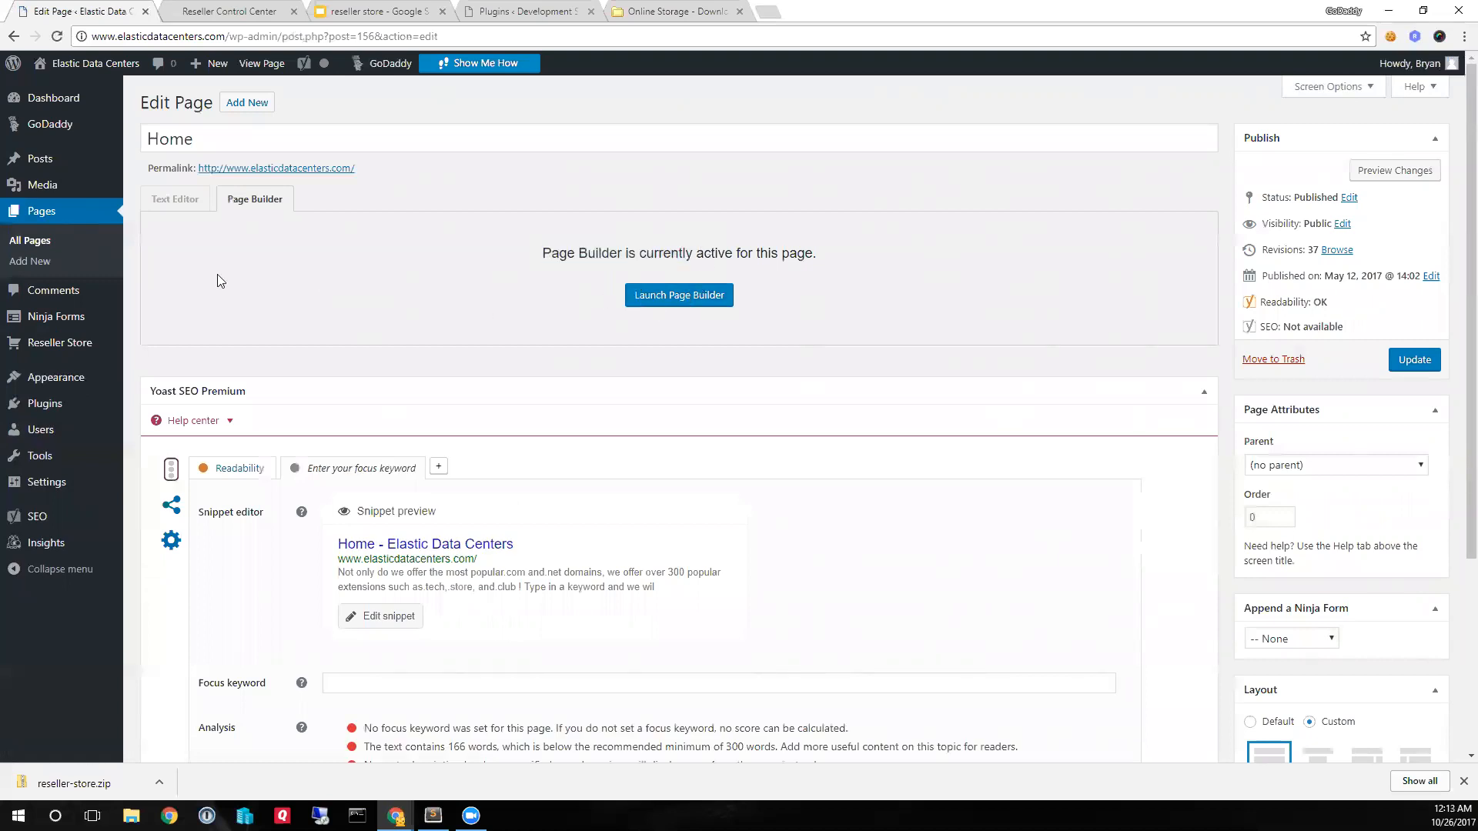
click(688, 299)
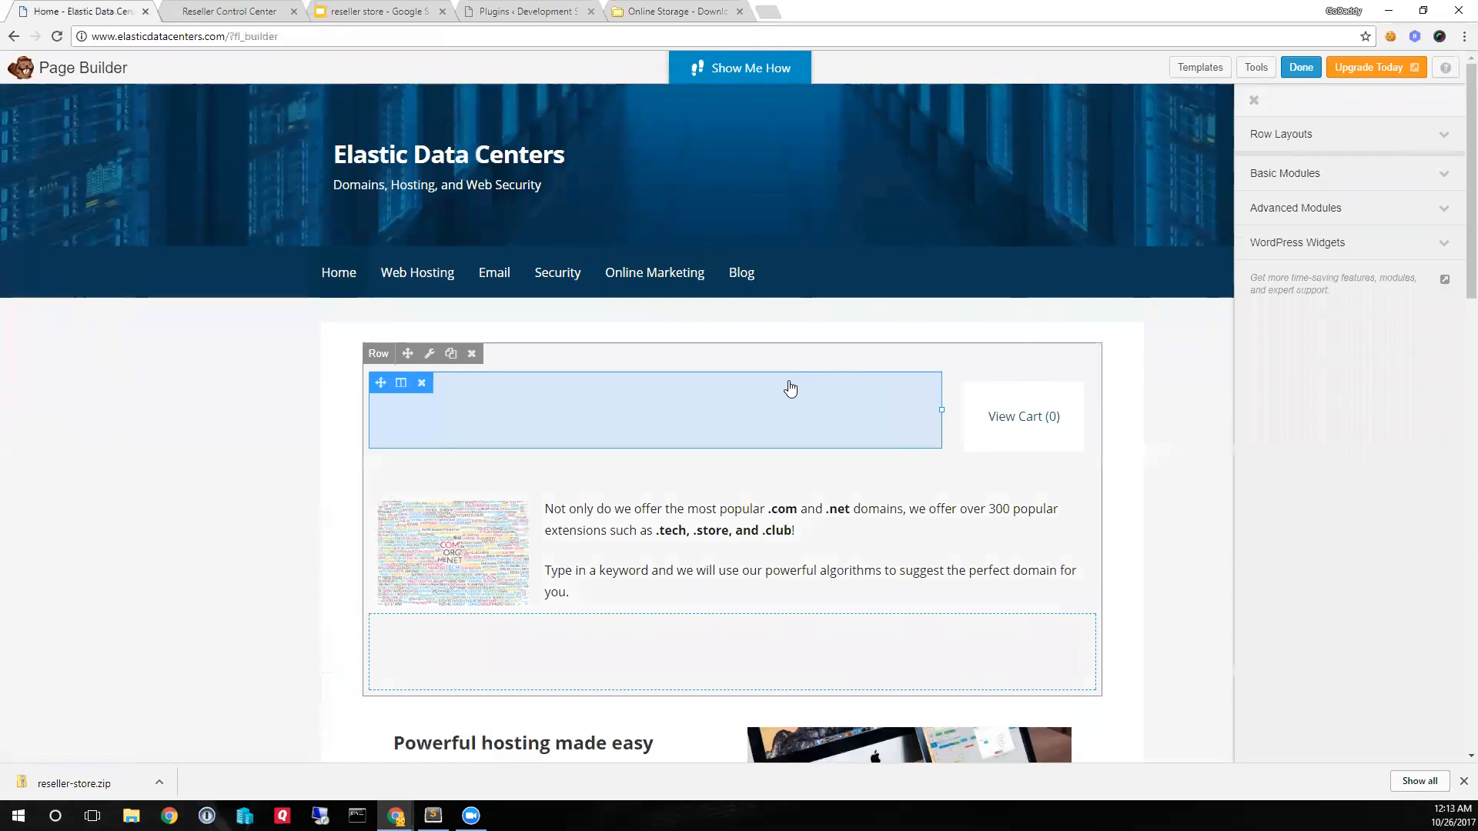
- Add a Reseller Domain Search widget with its default settings in the empty area below the domain text and publish the page
scroll(788, 386, down, 1)
scroll(787, 385, up, 1)
scroll(694, 463, down, 1)
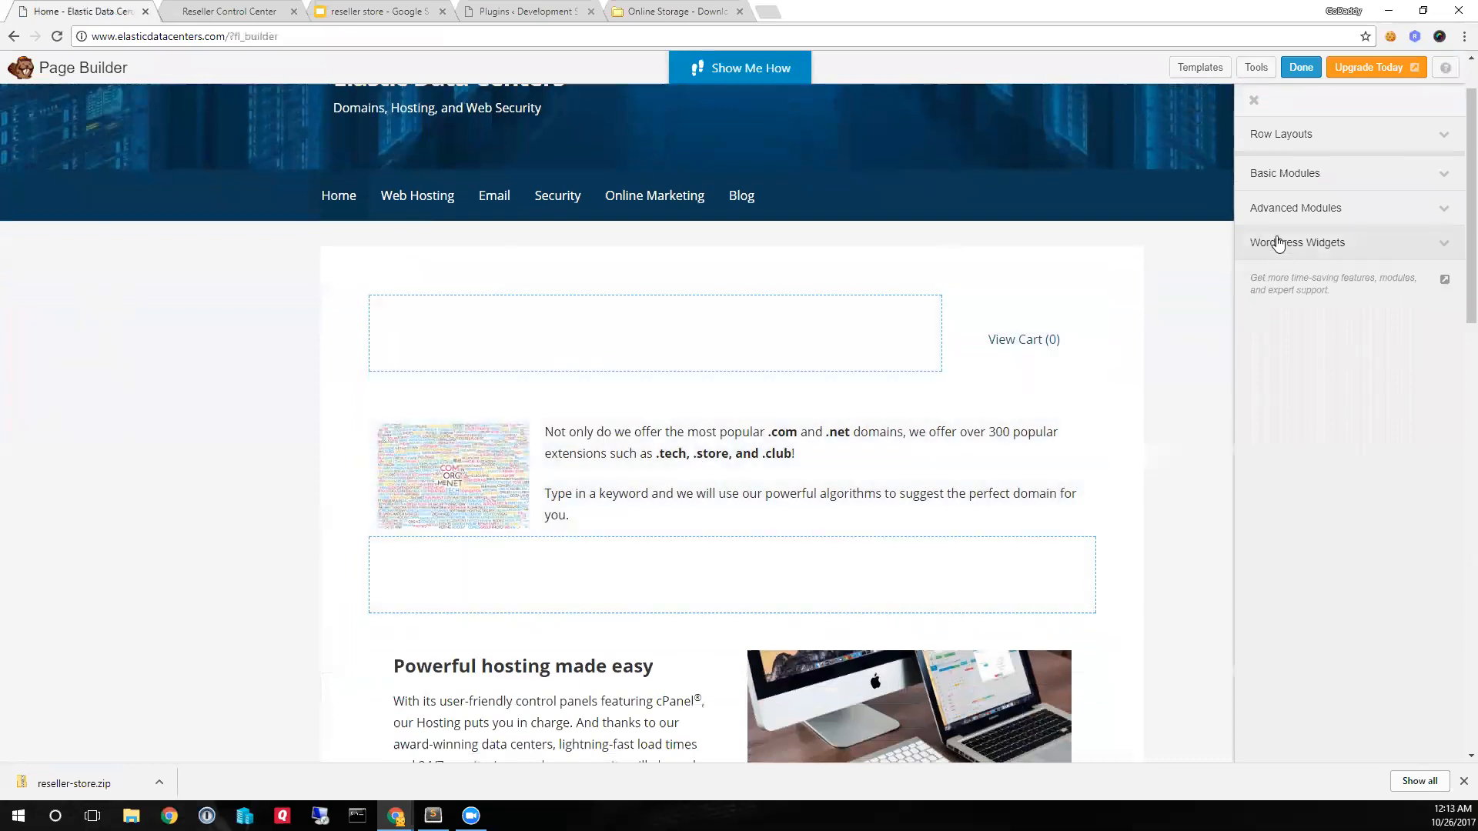
click(1300, 245)
scroll(1347, 424, down, 4)
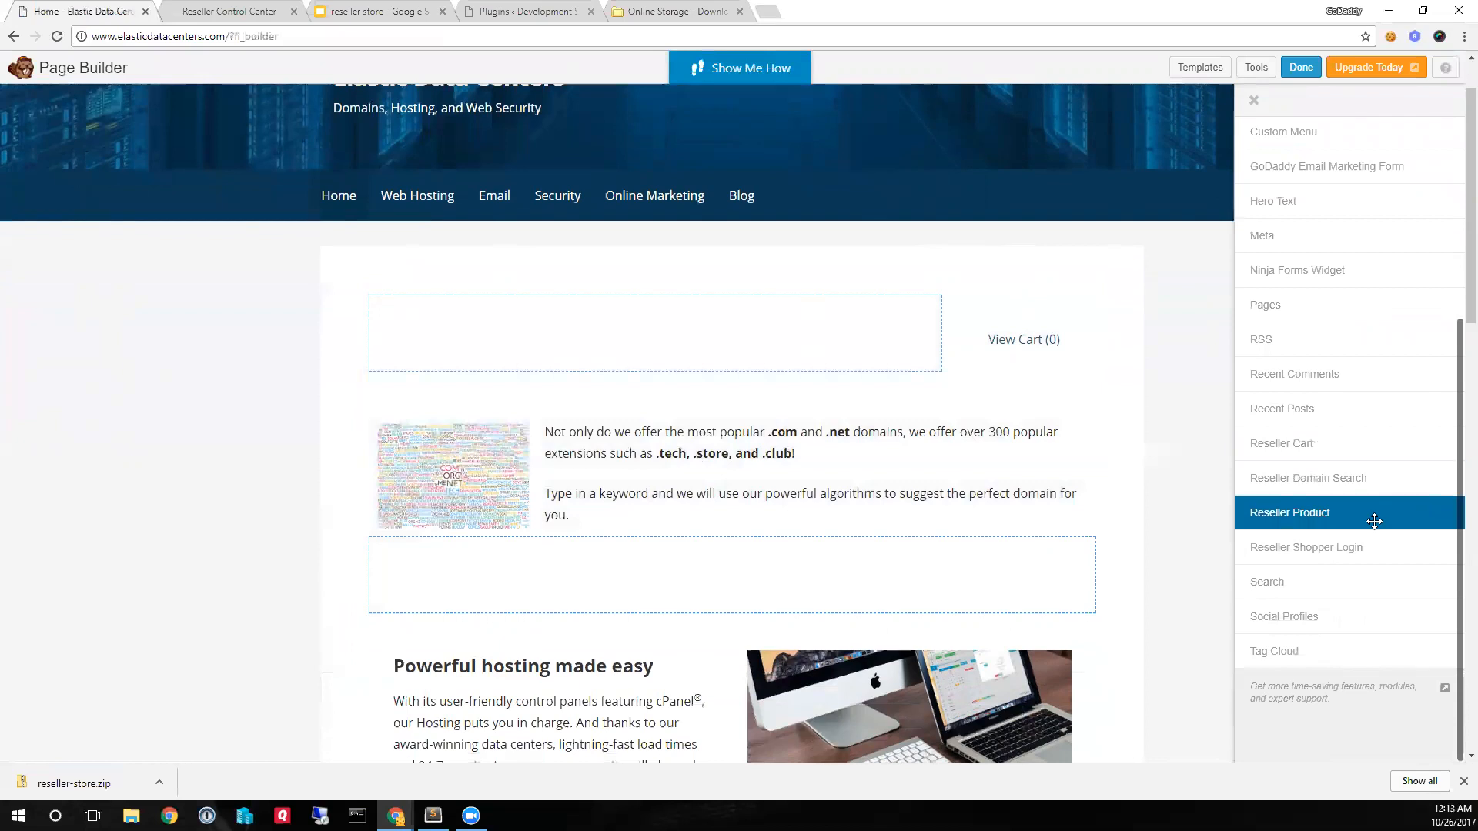
drag(1341, 481, 657, 532)
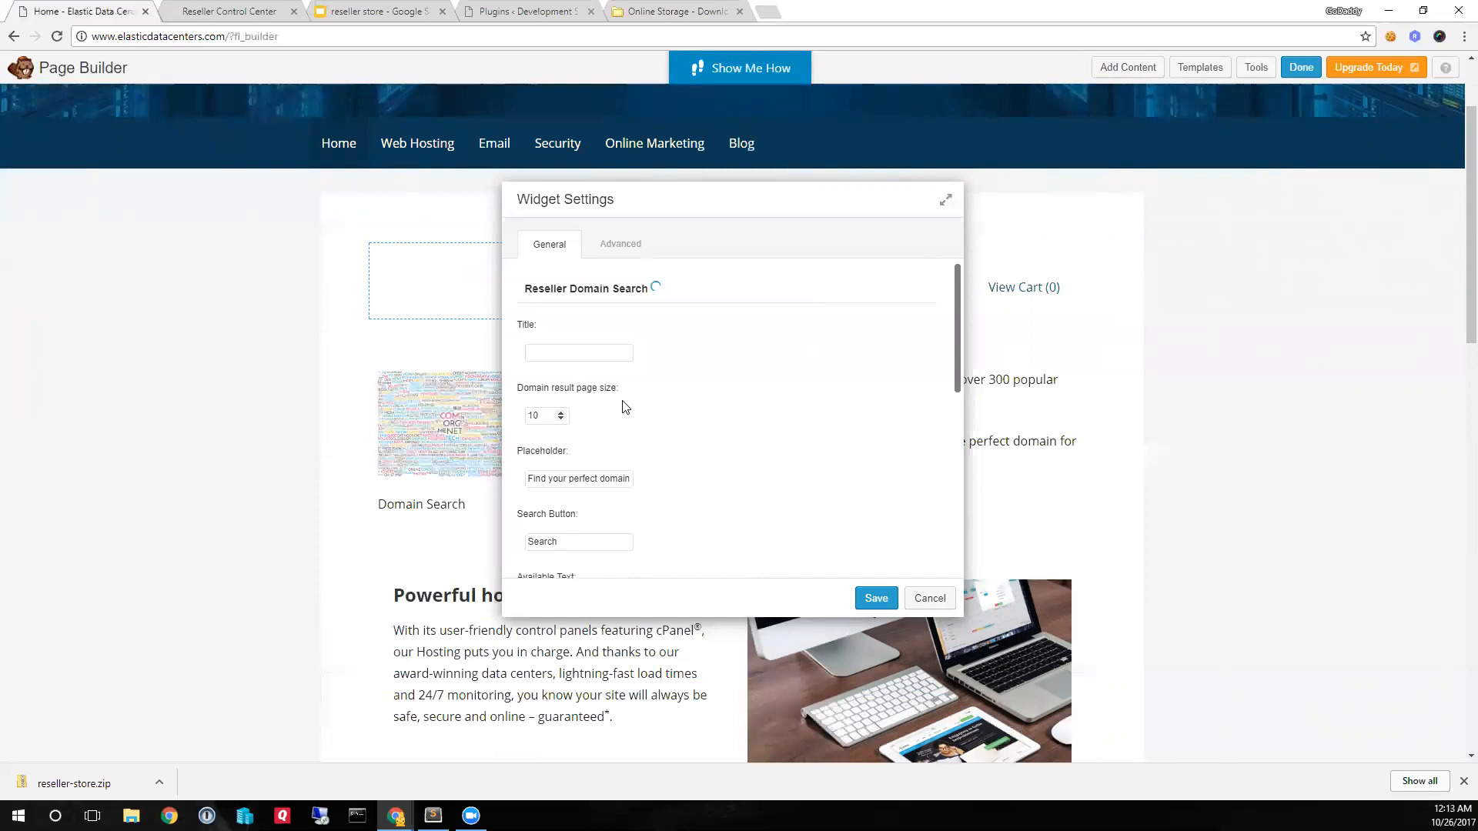
click(878, 600)
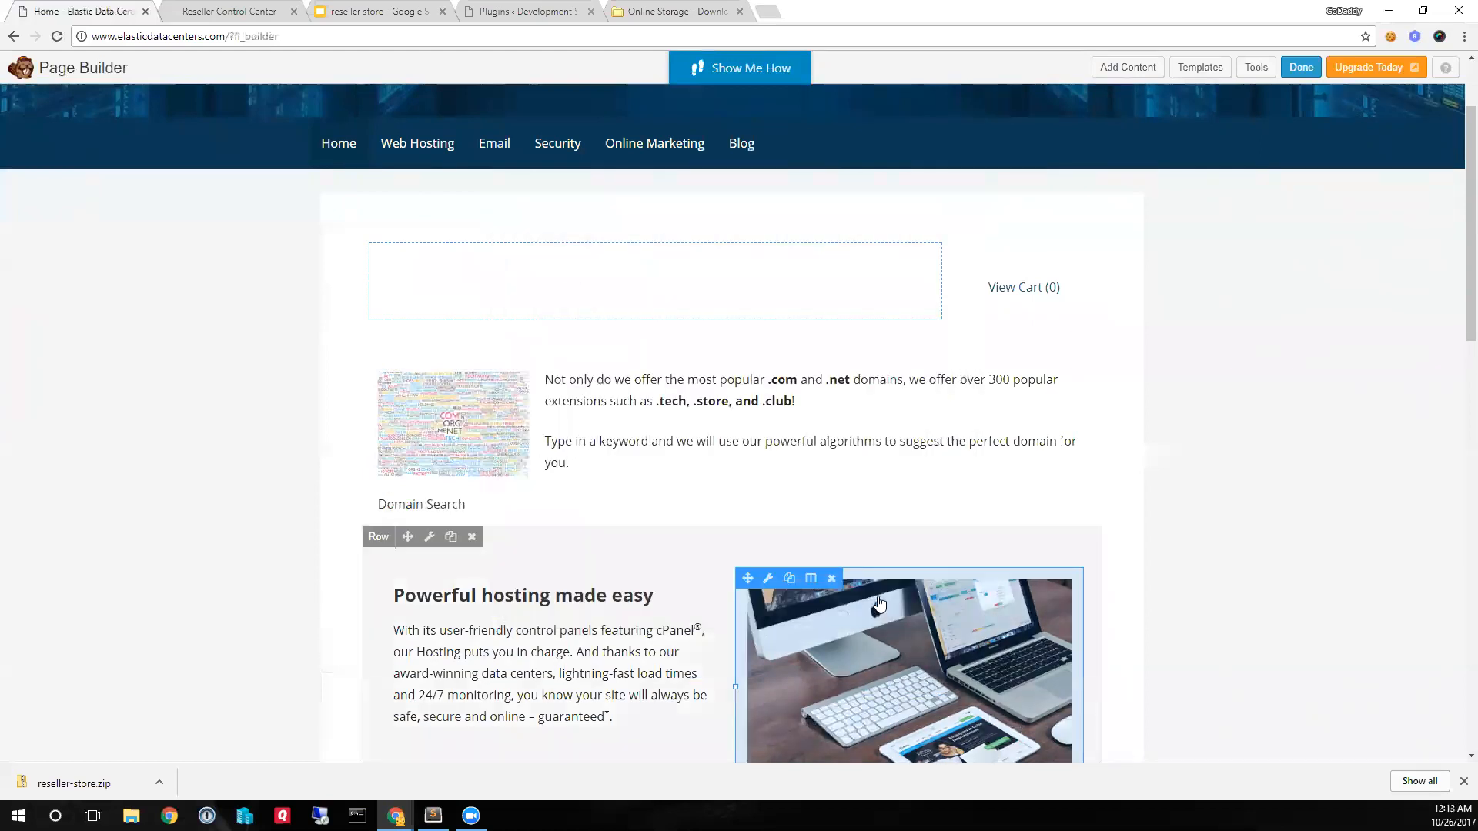
click(1301, 67)
click(764, 371)
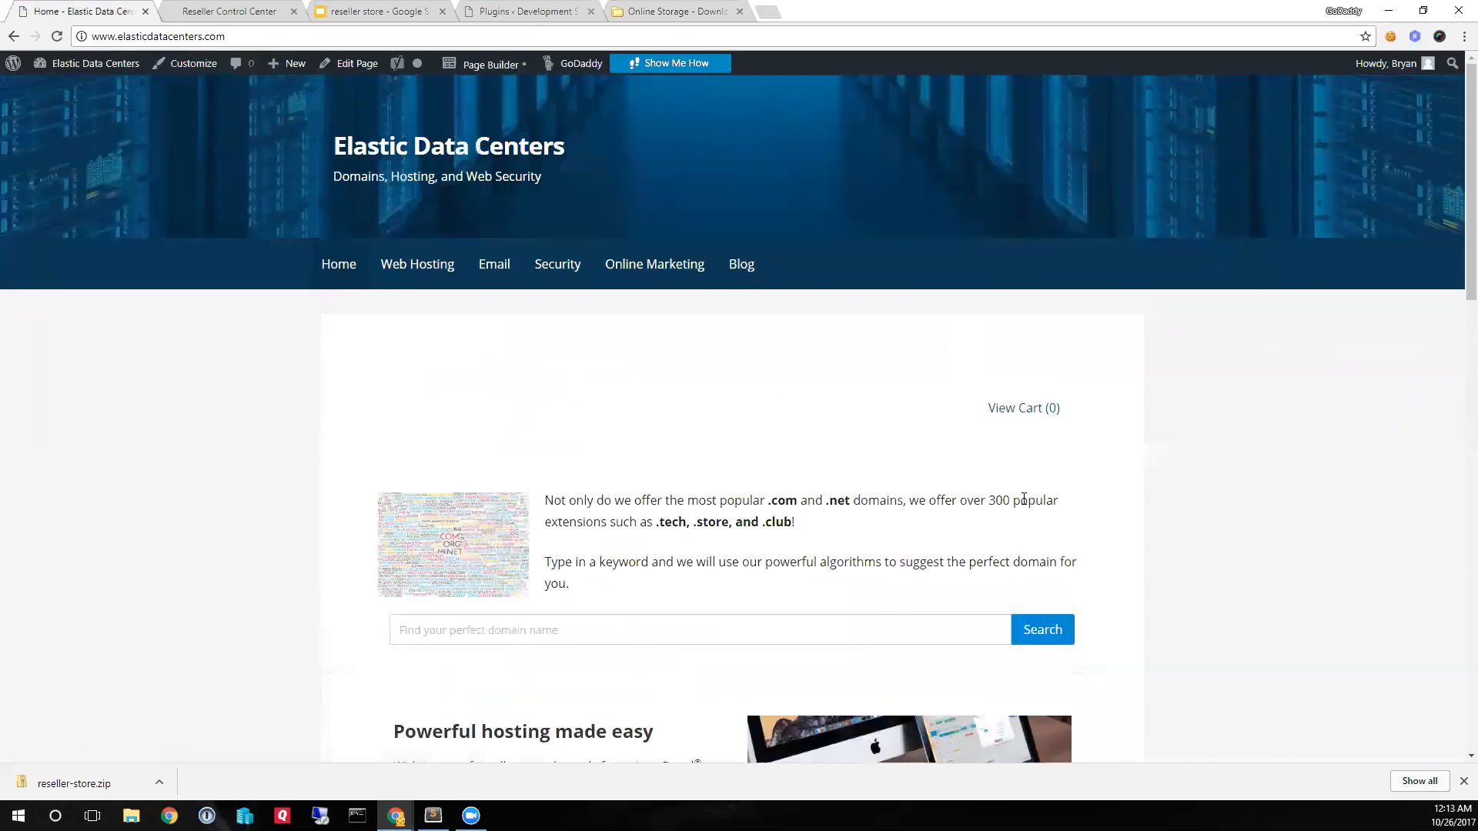
- Test the new domain search on the published page with the keyword domaintest and look through the suggested domains
scroll(1020, 524, down, 2)
scroll(1020, 524, down, 1)
click(918, 476)
text(domaintest)
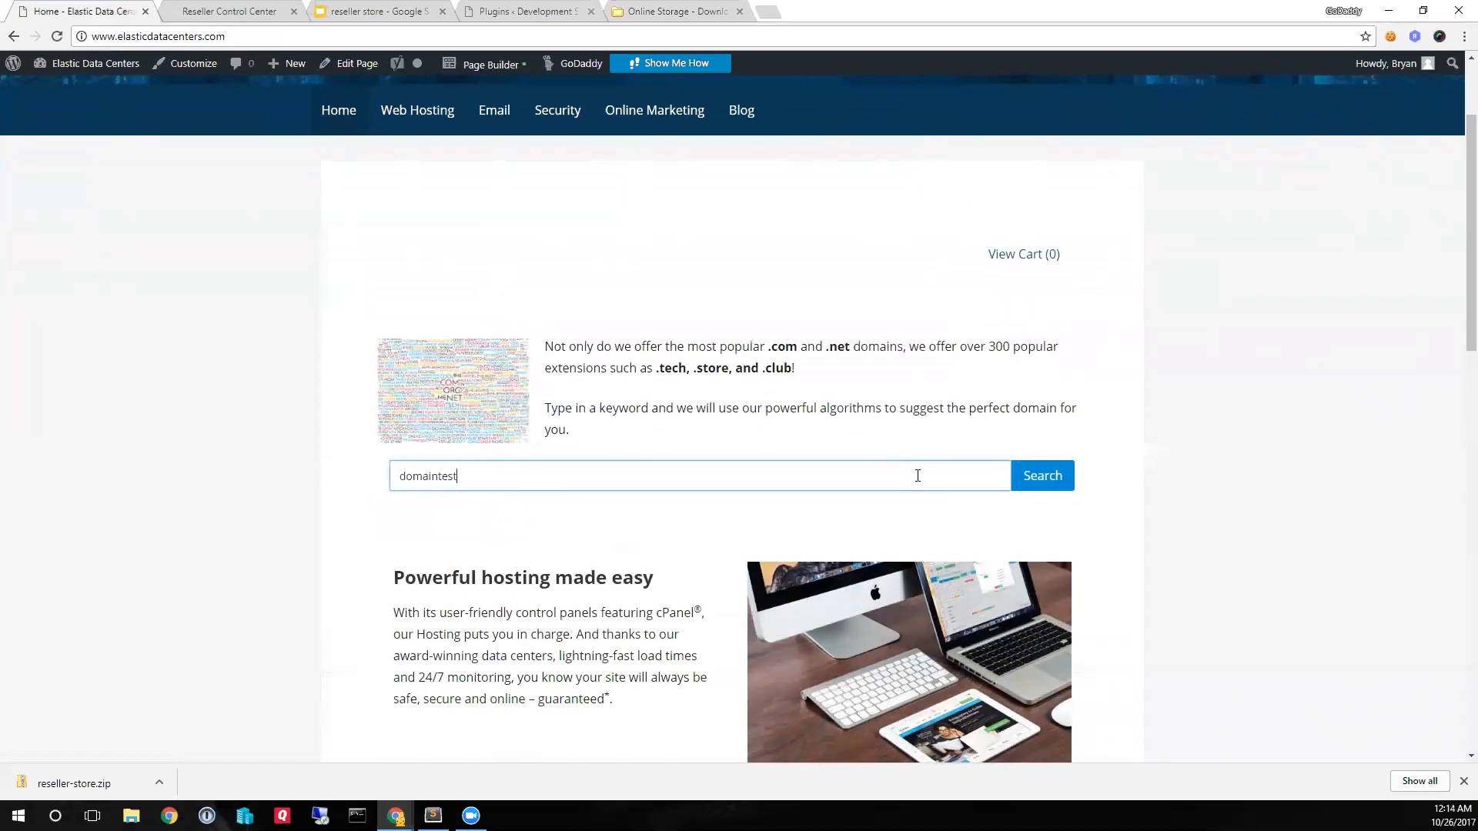
key(Return)
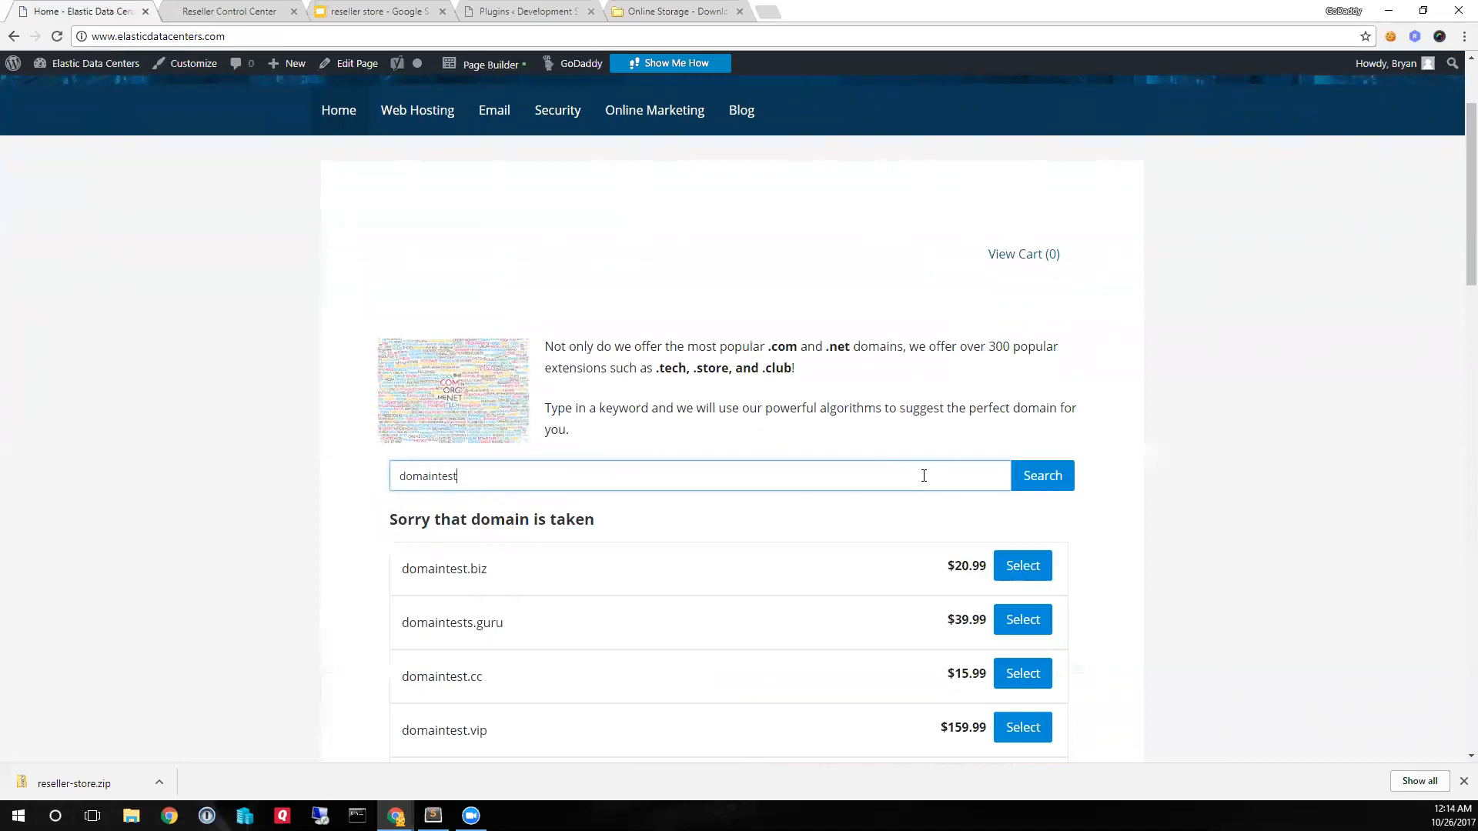
scroll(918, 650, down, 7)
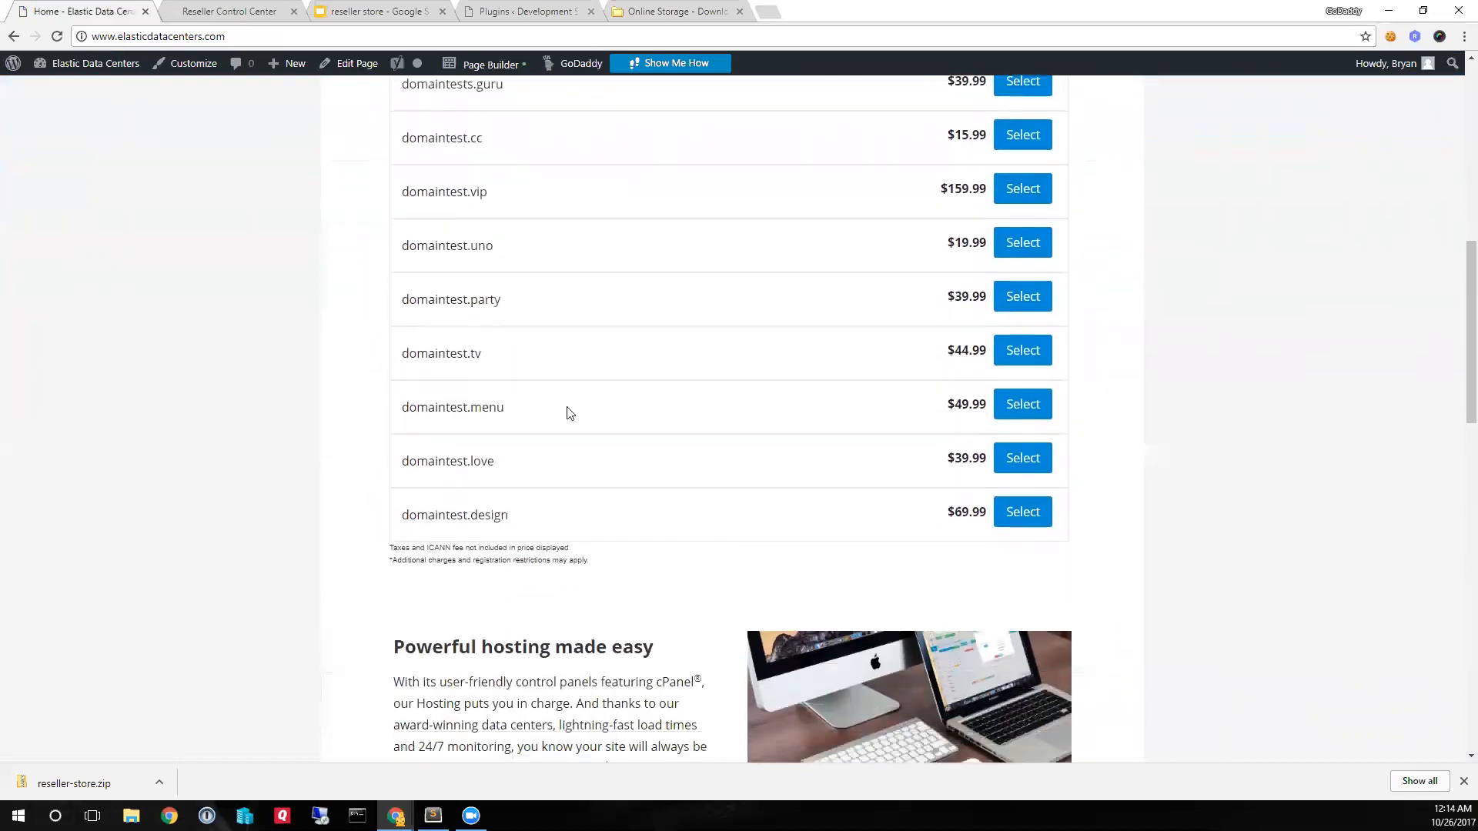
scroll(535, 529, up, 4)
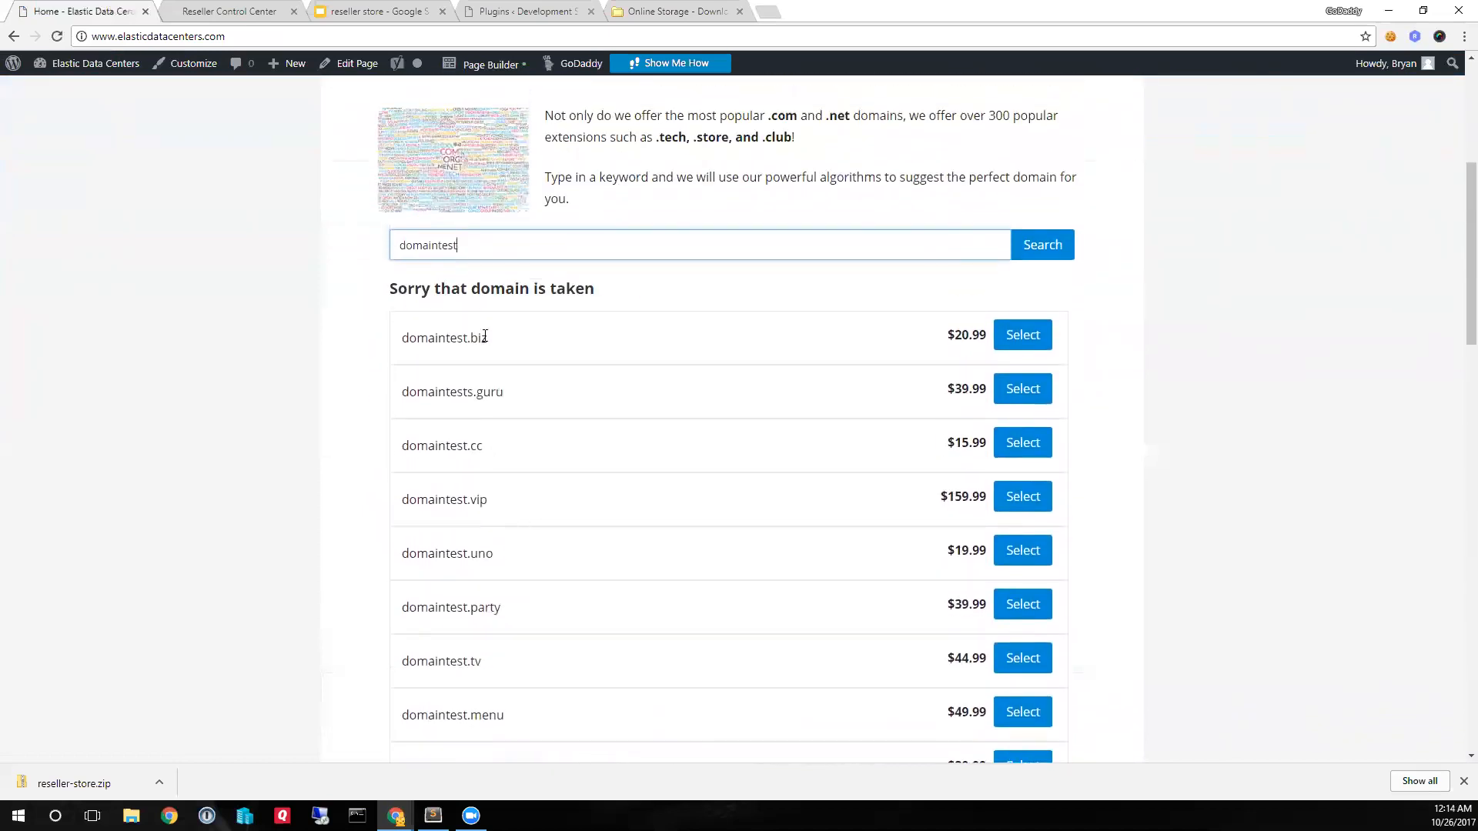
- Search for testdomain instead and review the offered domains and their prices
drag(489, 254, 340, 260)
text(testdomain)
key(Return)
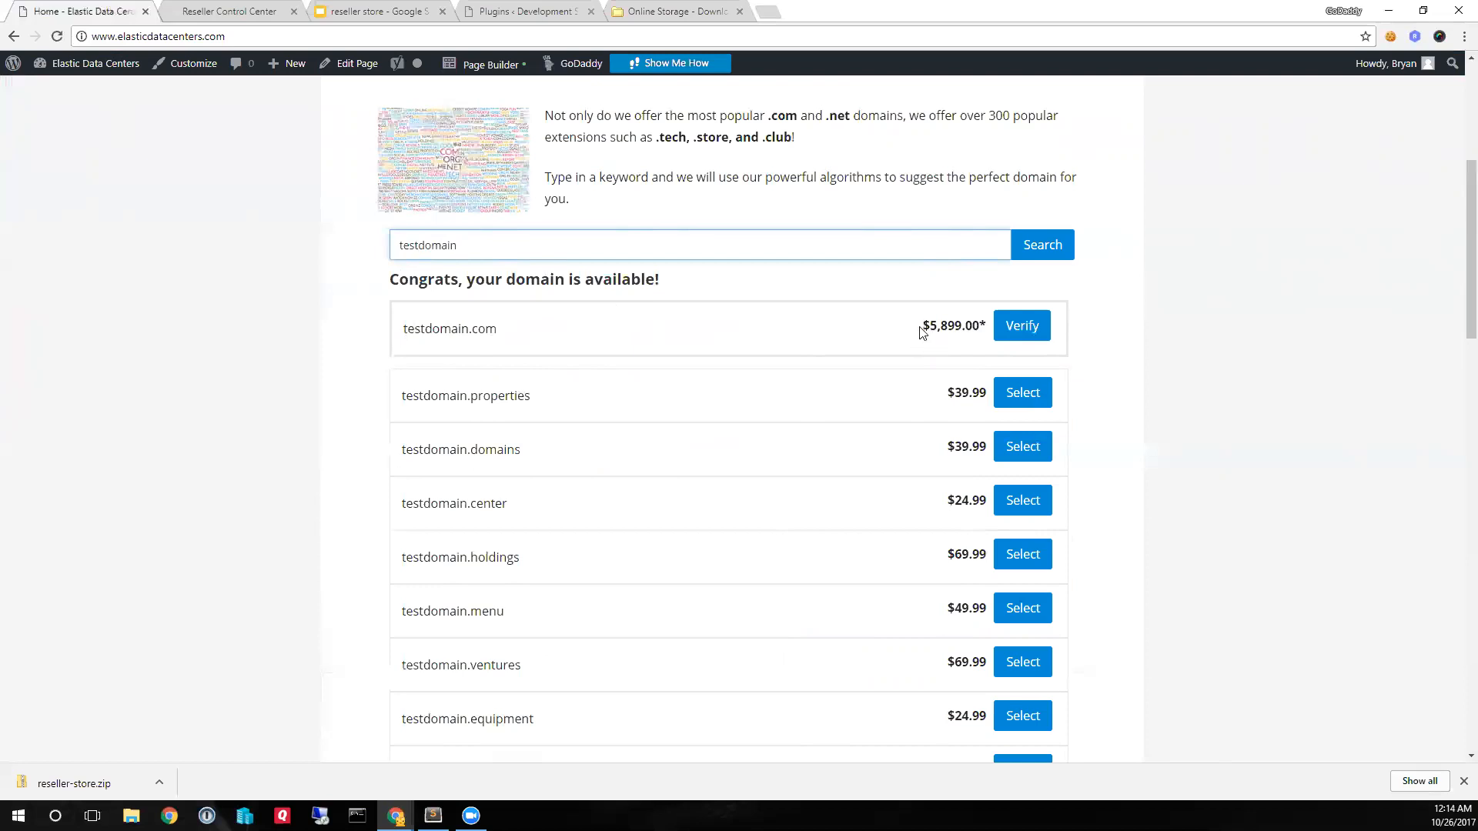
scroll(793, 509, down, 1)
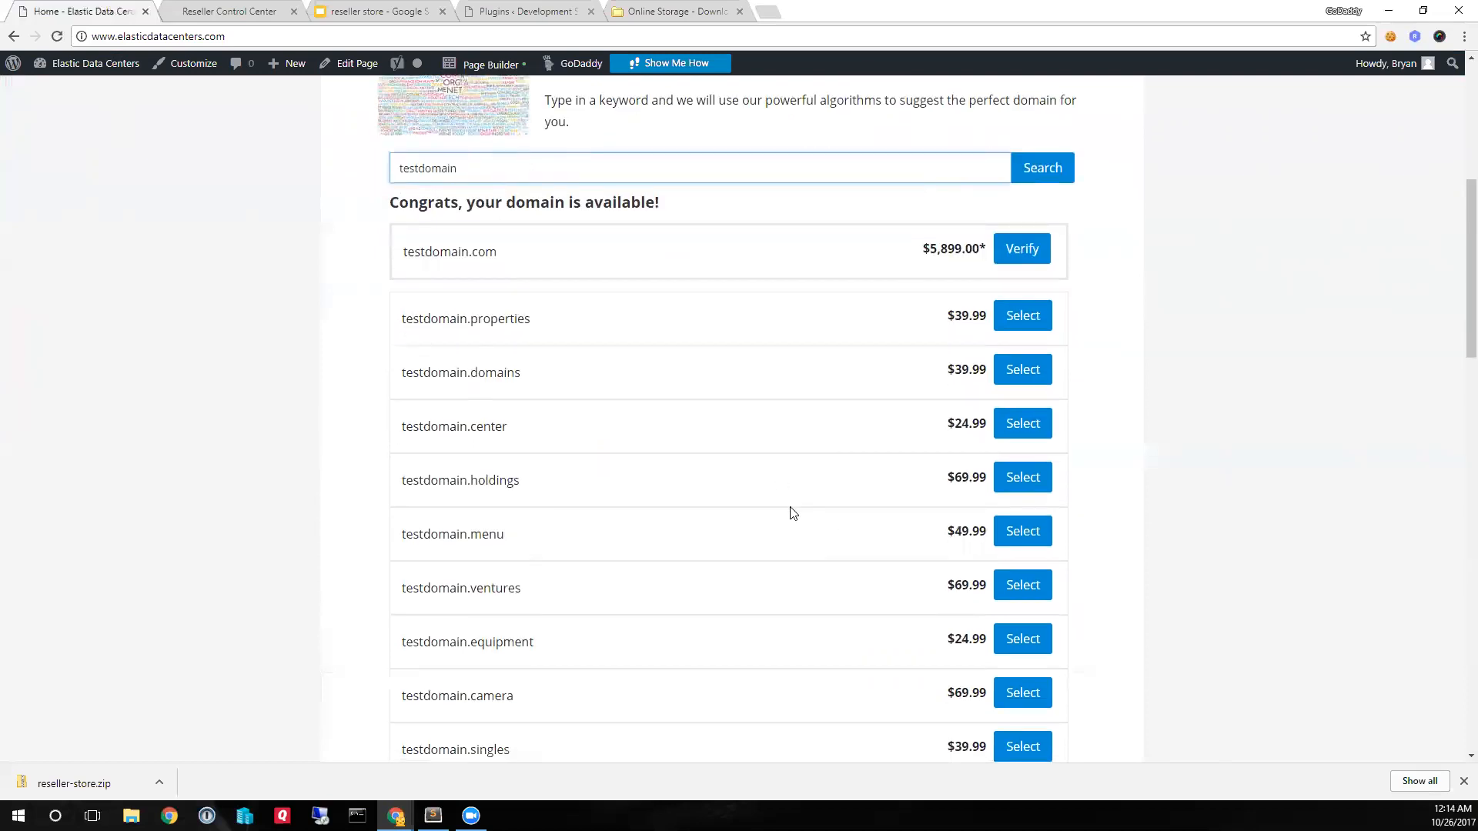
scroll(793, 514, down, 1)
scroll(793, 514, up, 1)
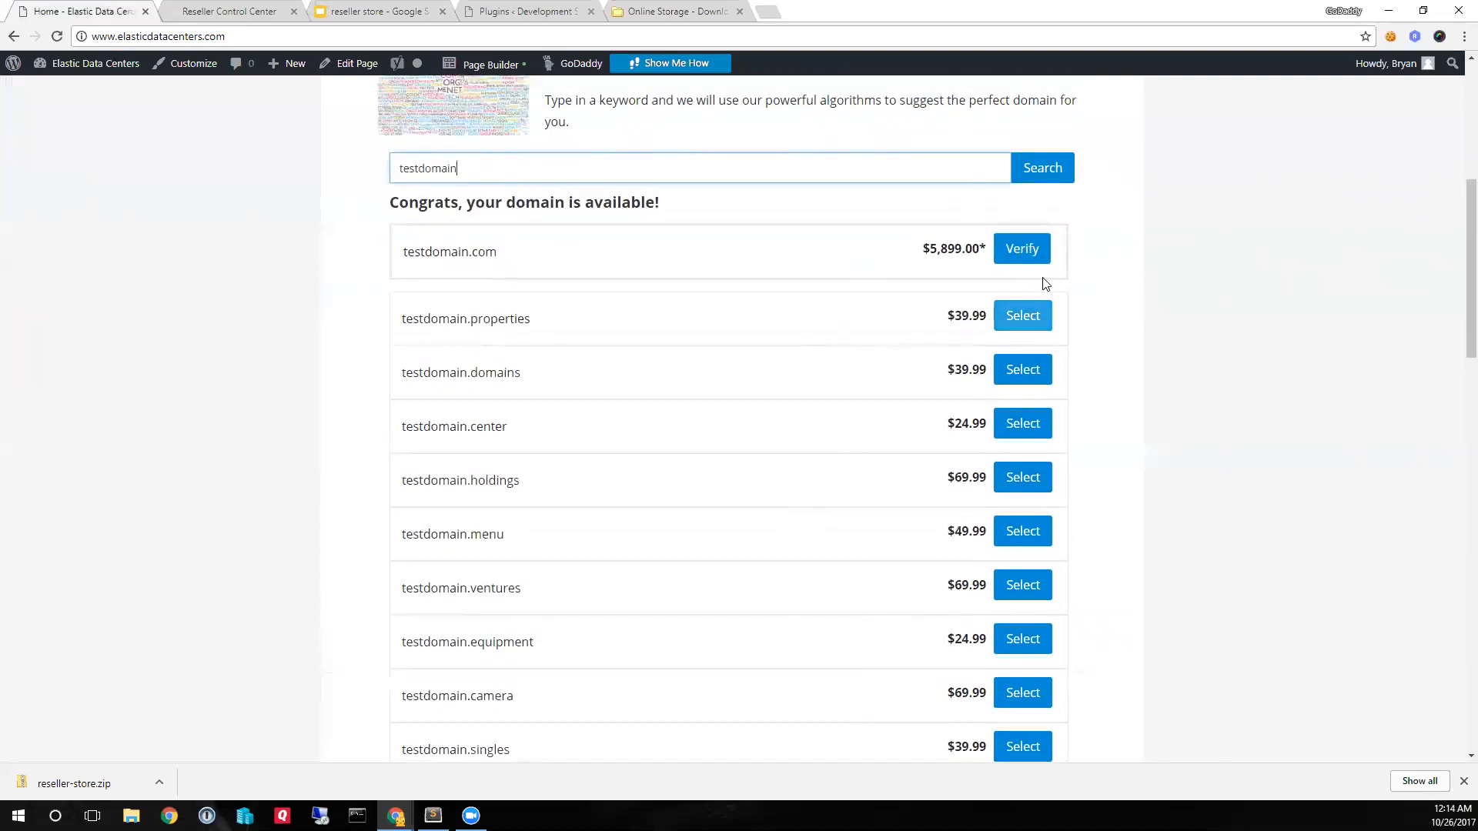
- Verify testdomain.com on the storefront's domain page, and return to the site's Home page
click(1027, 246)
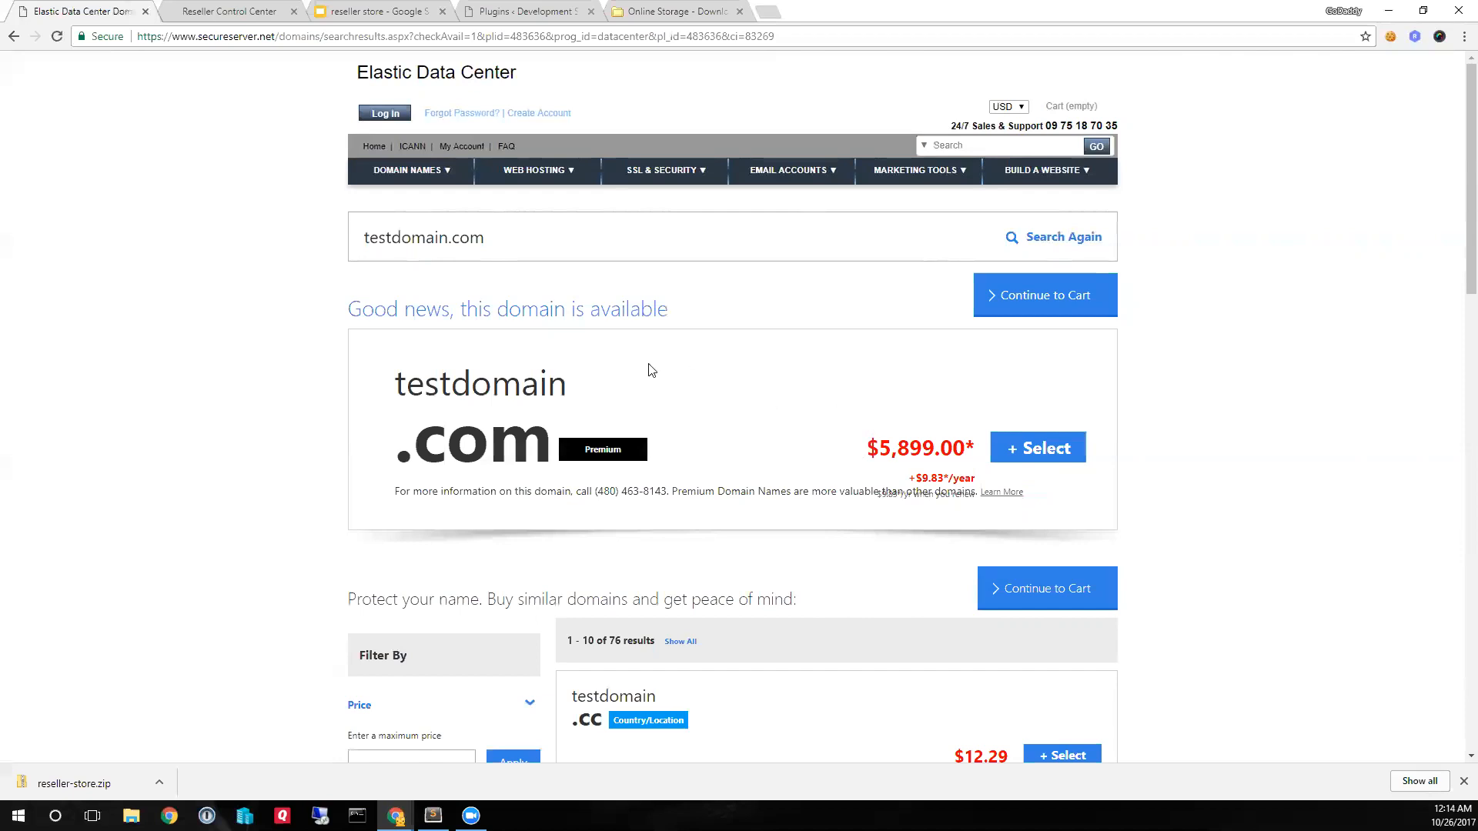
click(14, 37)
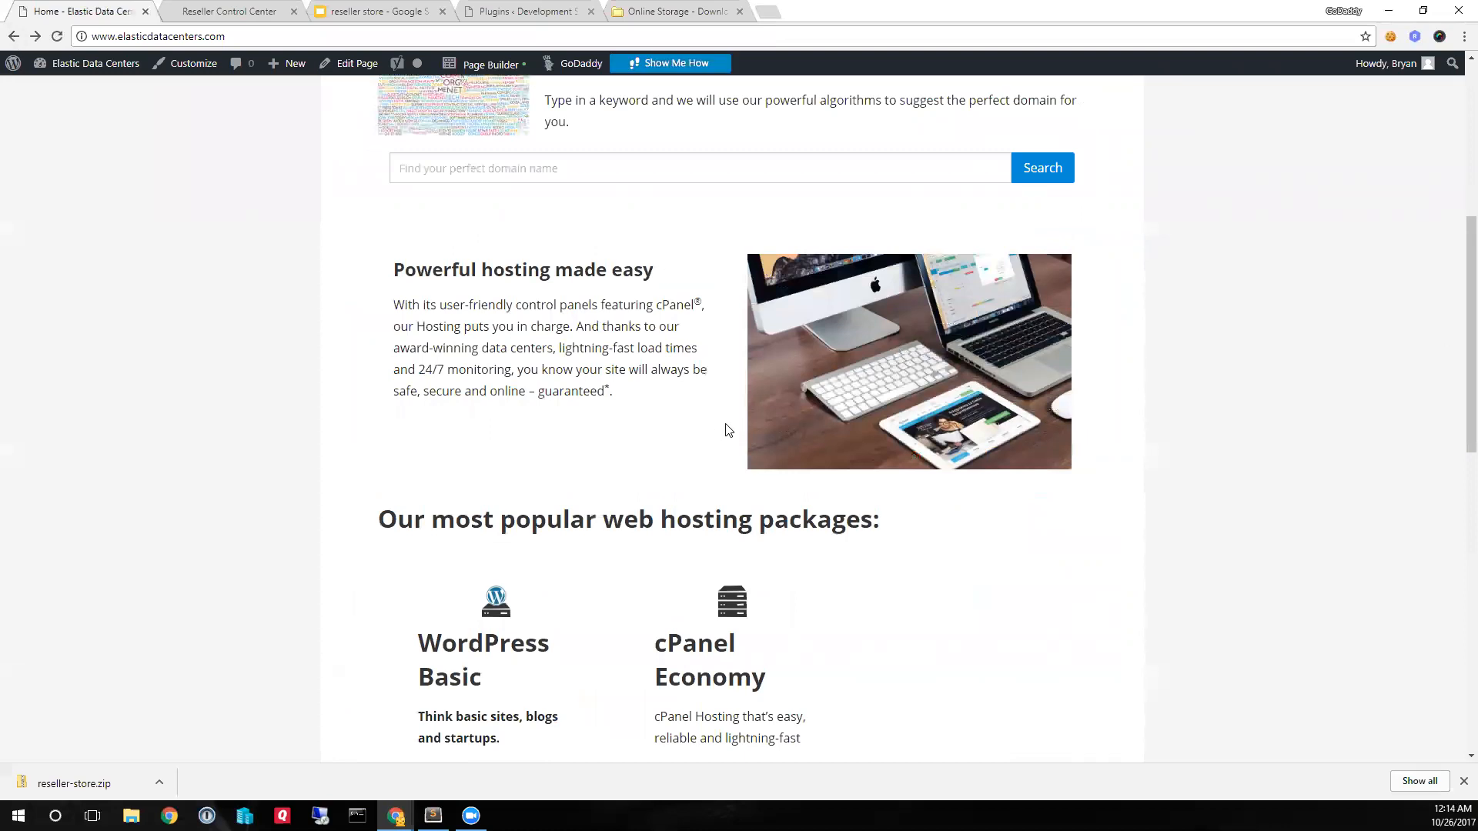
scroll(737, 439, down, 2)
scroll(736, 440, up, 6)
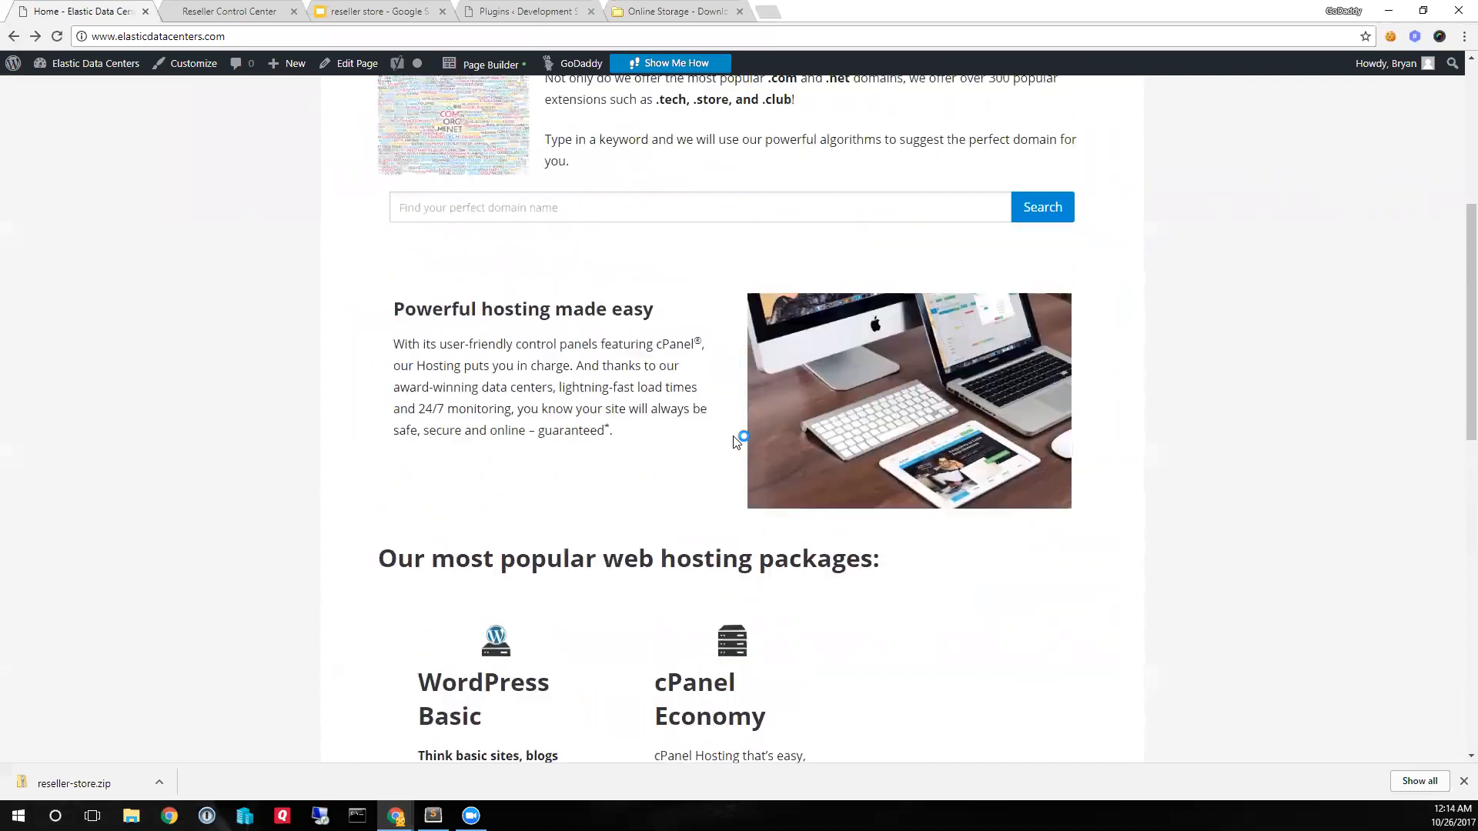
scroll(653, 245, up, 2)
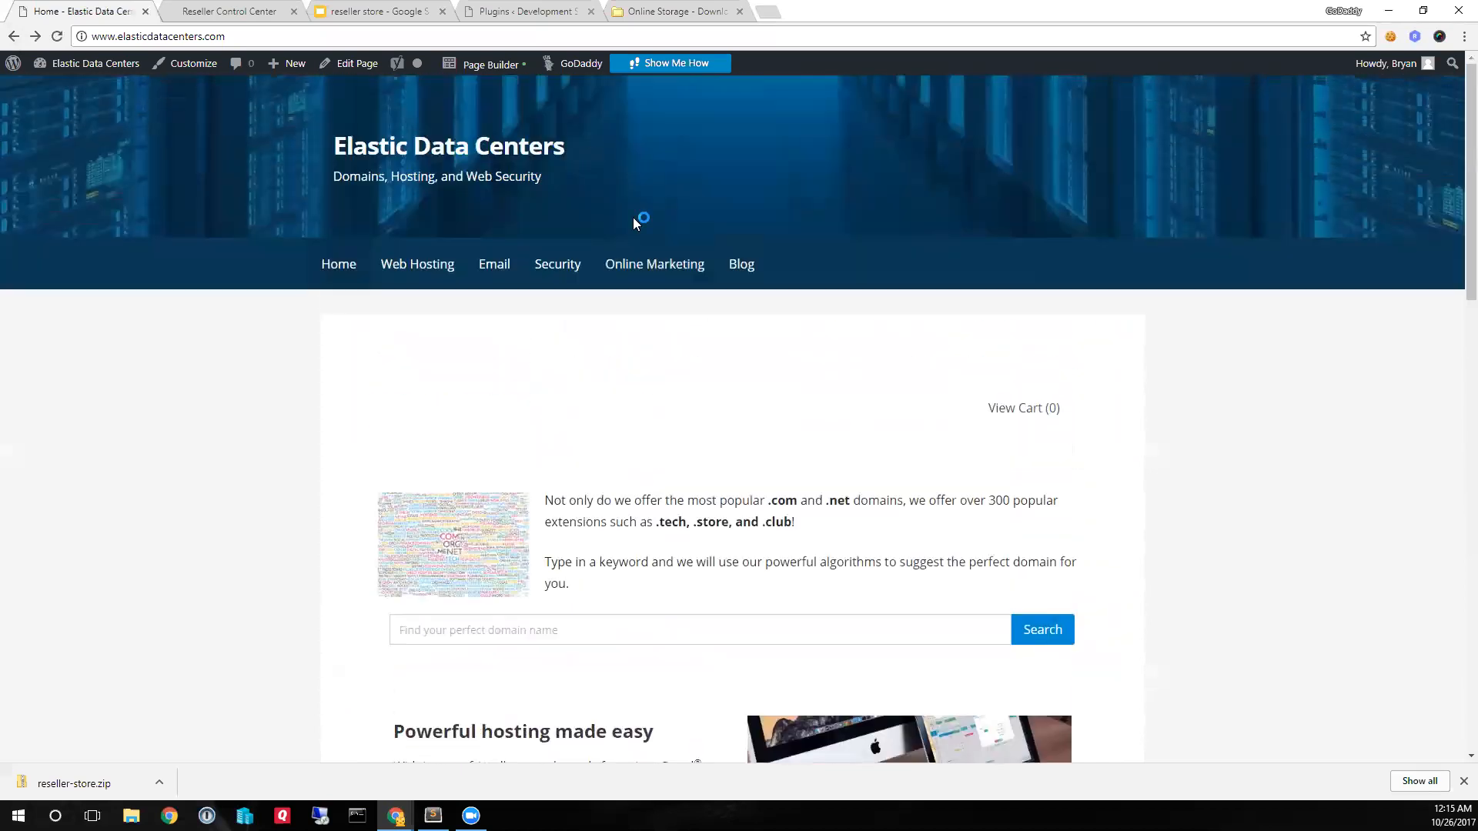
- Reopen the page in Page Builder and add a Reseller Product widget for Website Builder Personal in the empty third hosting-package column
click(490, 66)
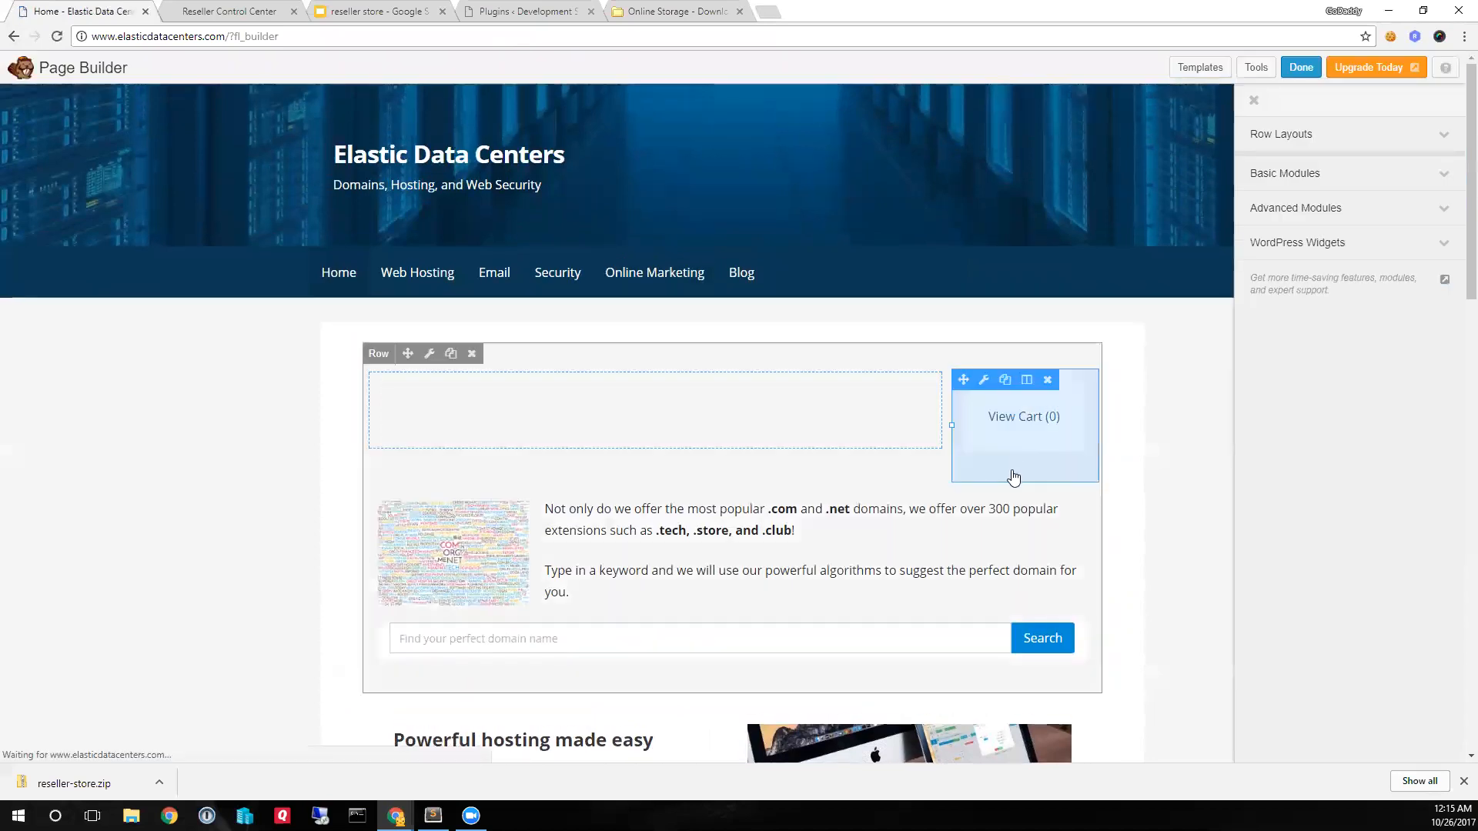
scroll(1012, 479, down, 9)
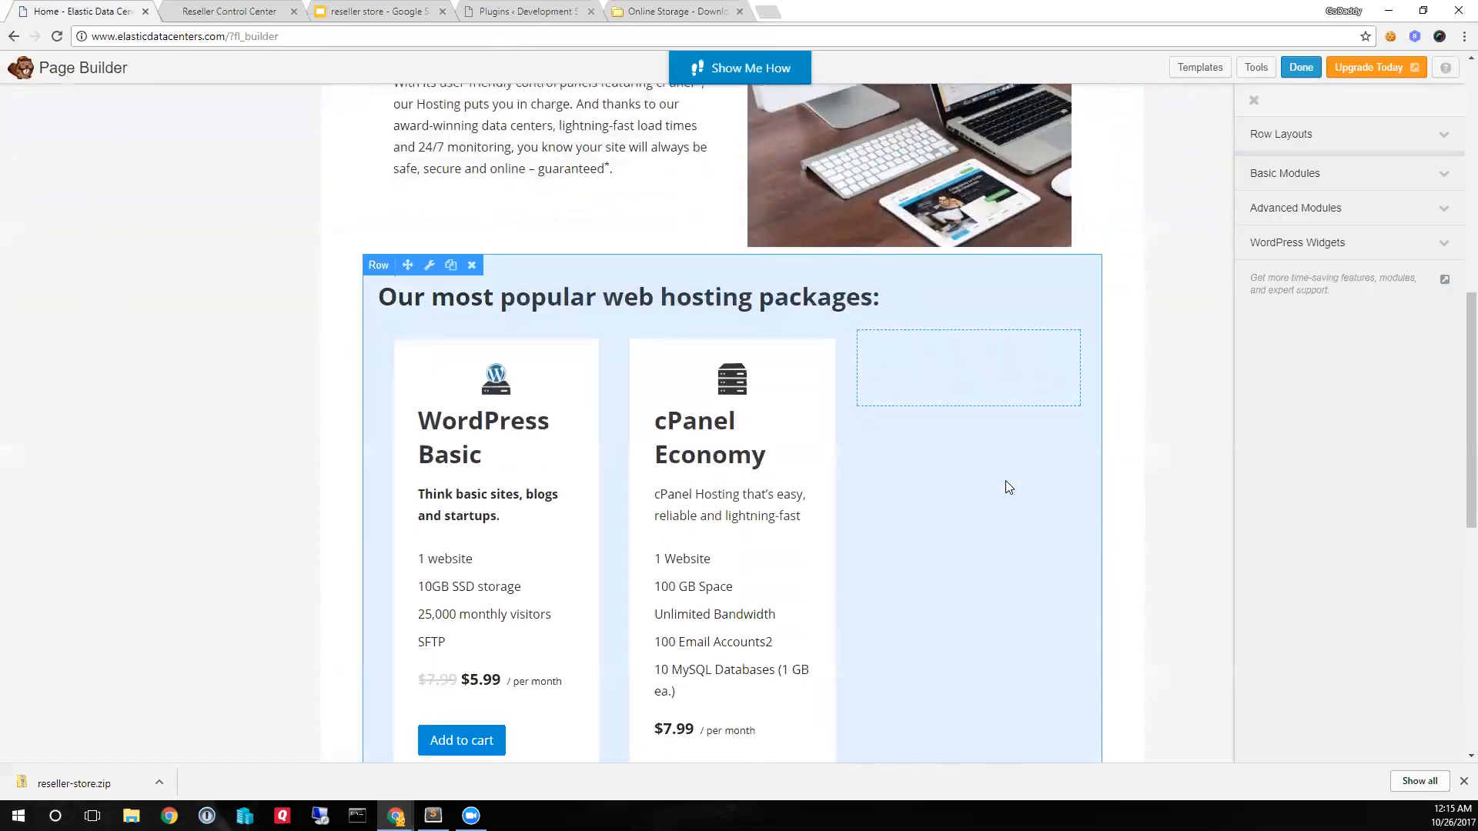
scroll(1005, 481, down, 2)
click(1301, 242)
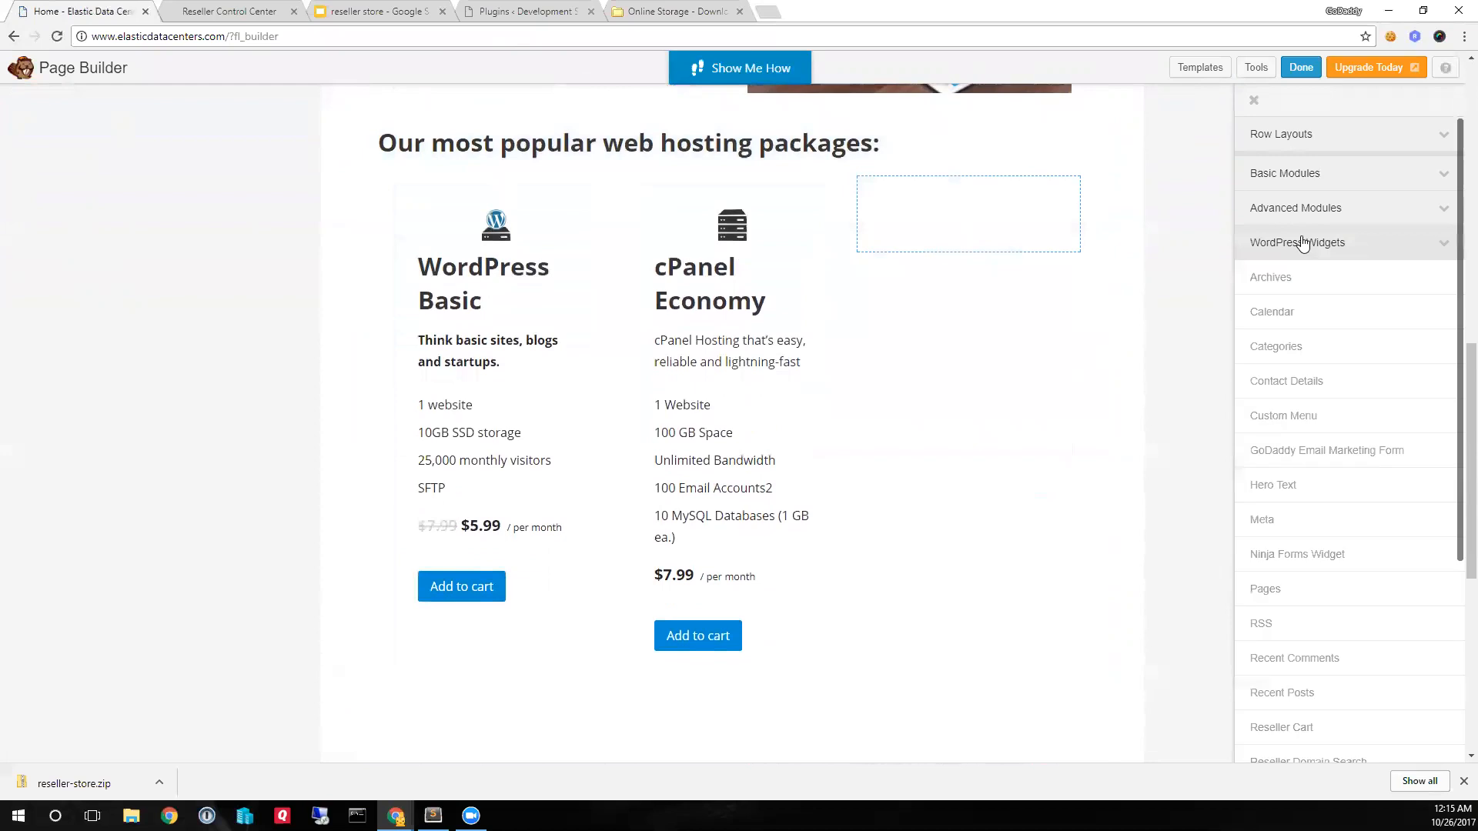
scroll(1324, 455, down, 4)
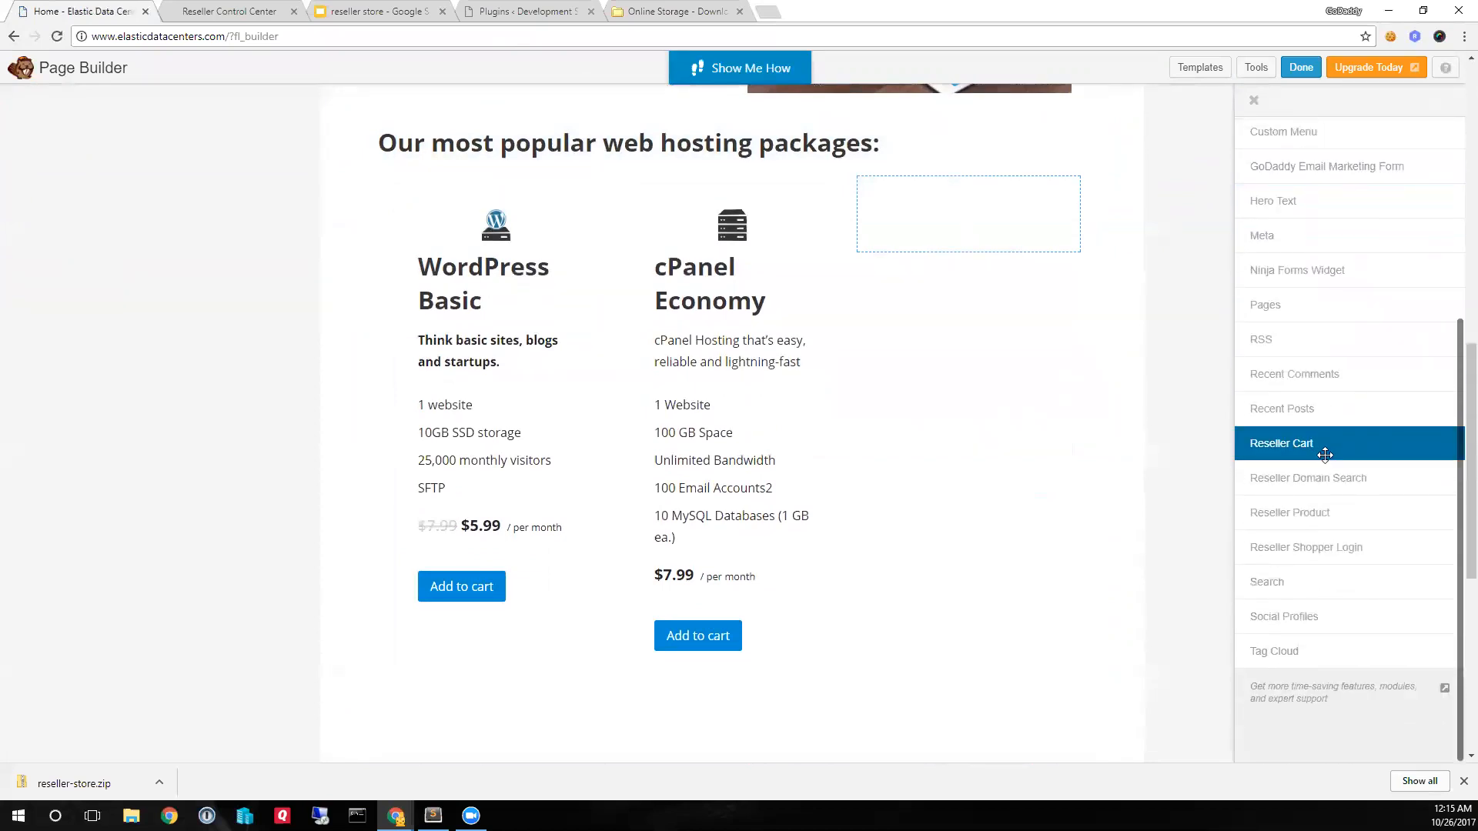
drag(1332, 512, 956, 319)
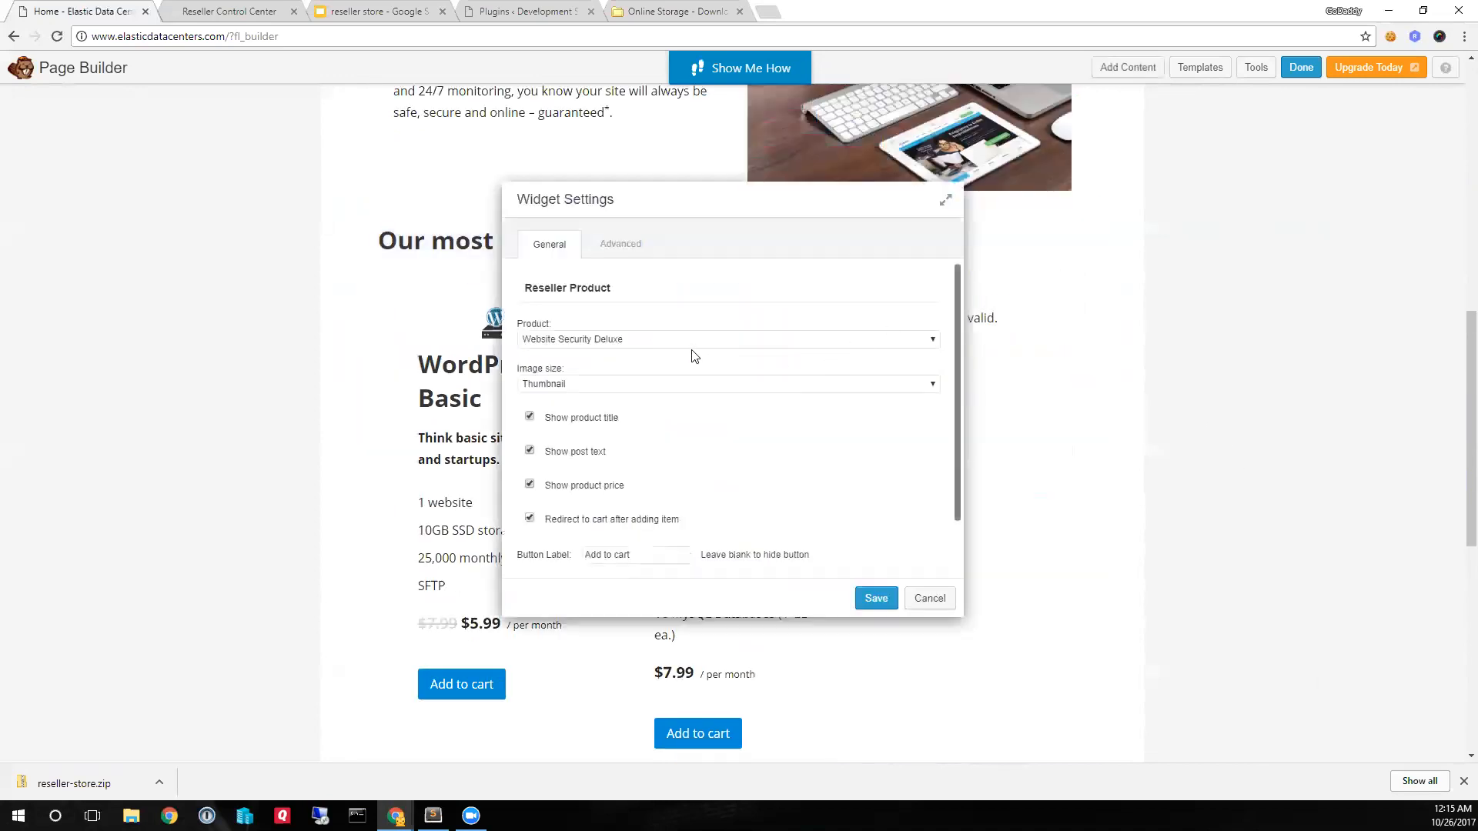
click(665, 339)
scroll(723, 426, down, 5)
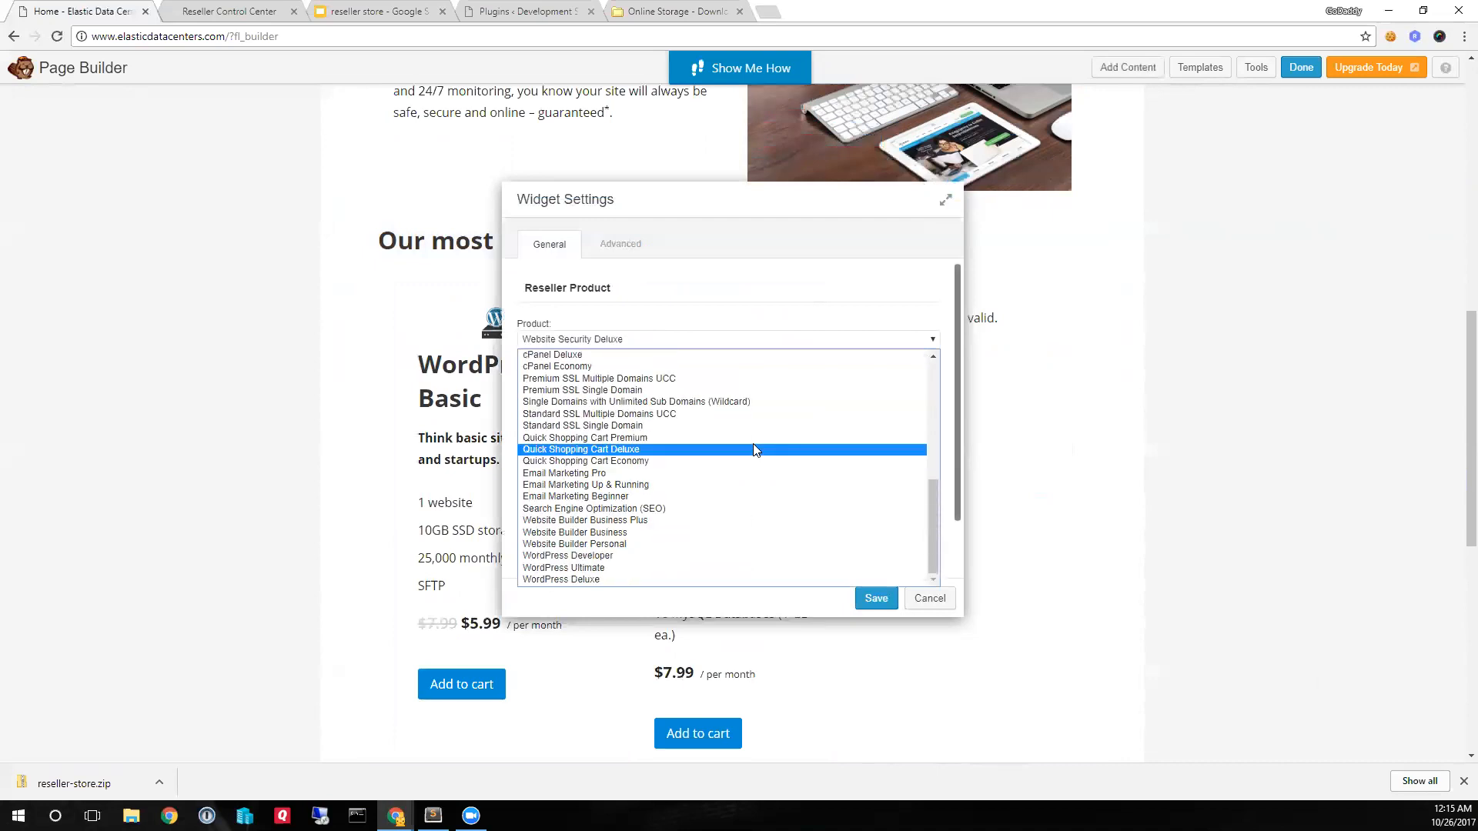
click(690, 543)
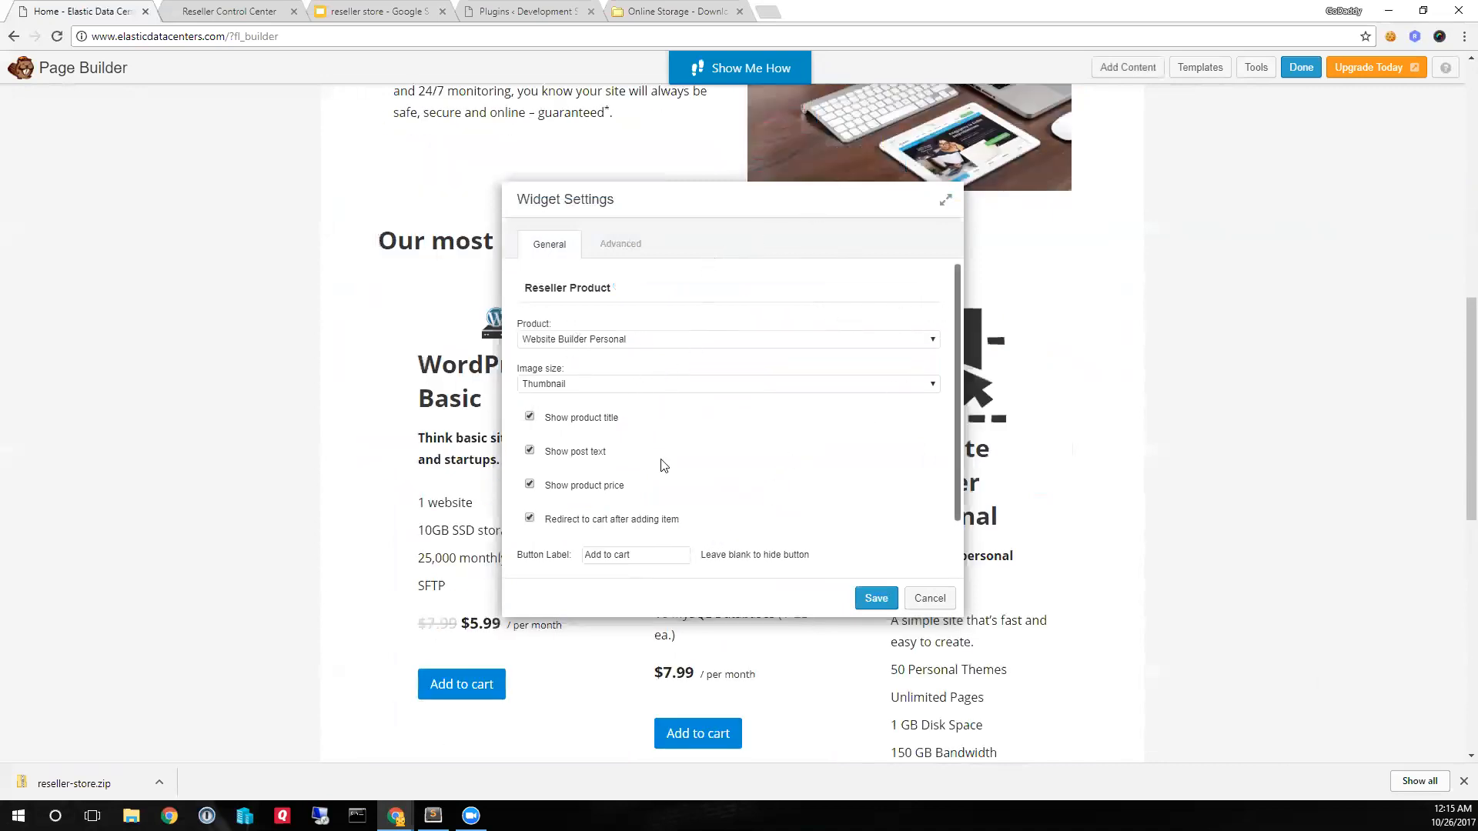
- Set the product widget's image size to Original resolution and move the settings dialog aside to uncover the product preview
scroll(686, 465, down, 1)
click(629, 324)
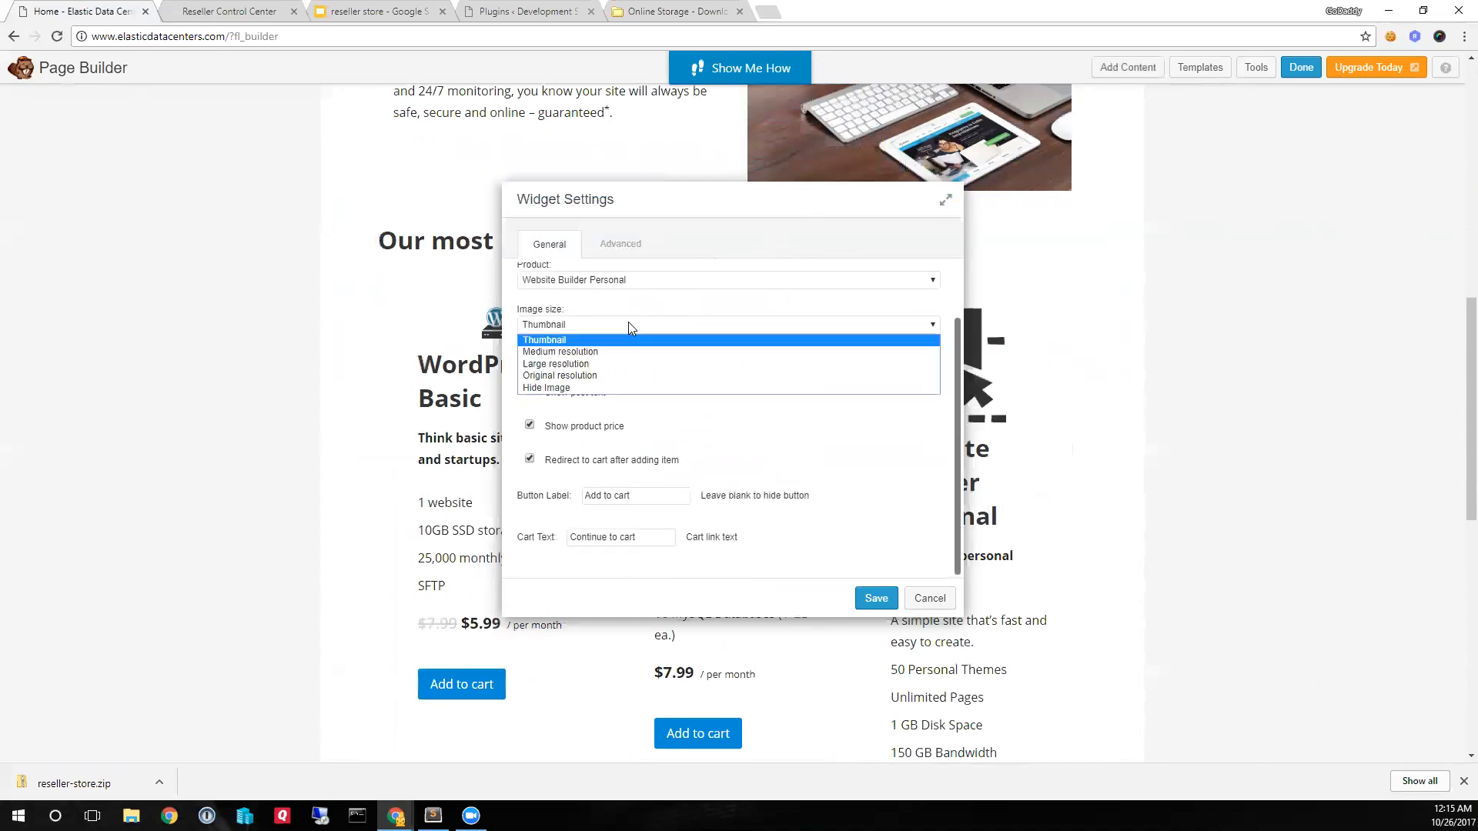
click(581, 375)
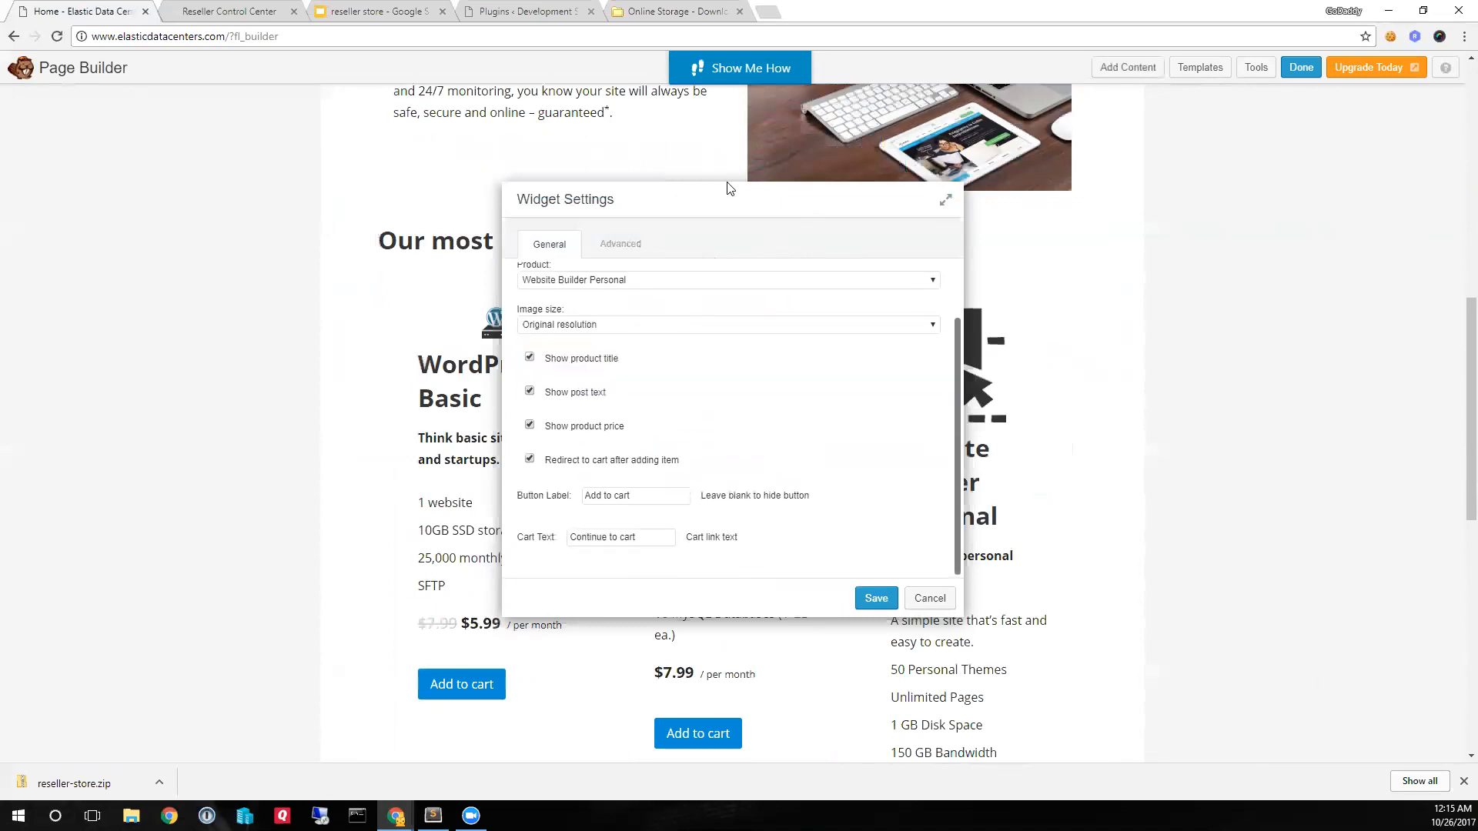
drag(719, 201, 526, 202)
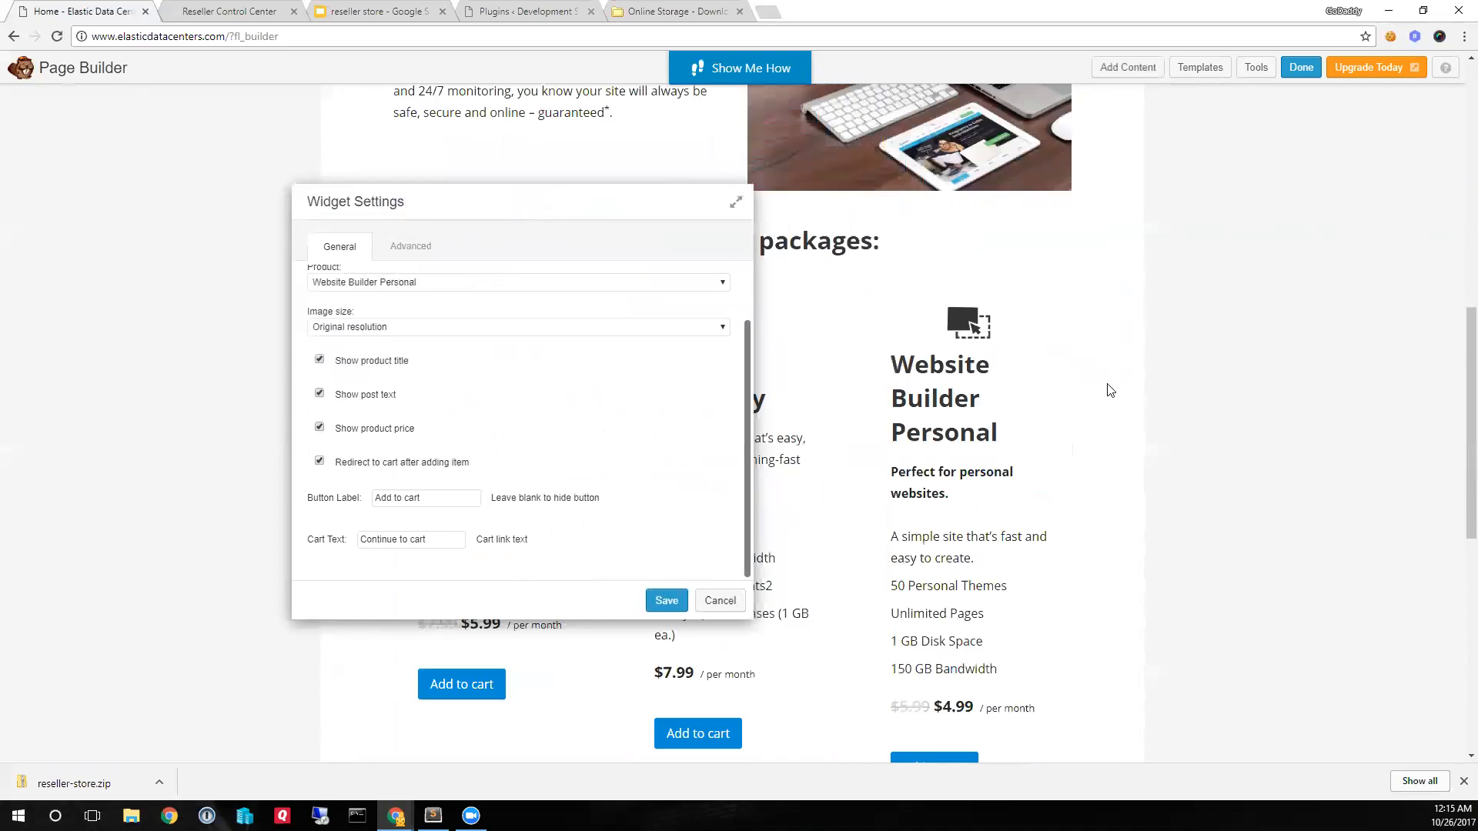
- Try hiding the product's image, title and post text, and clear the button label before restoring it to Add to cart
click(435, 330)
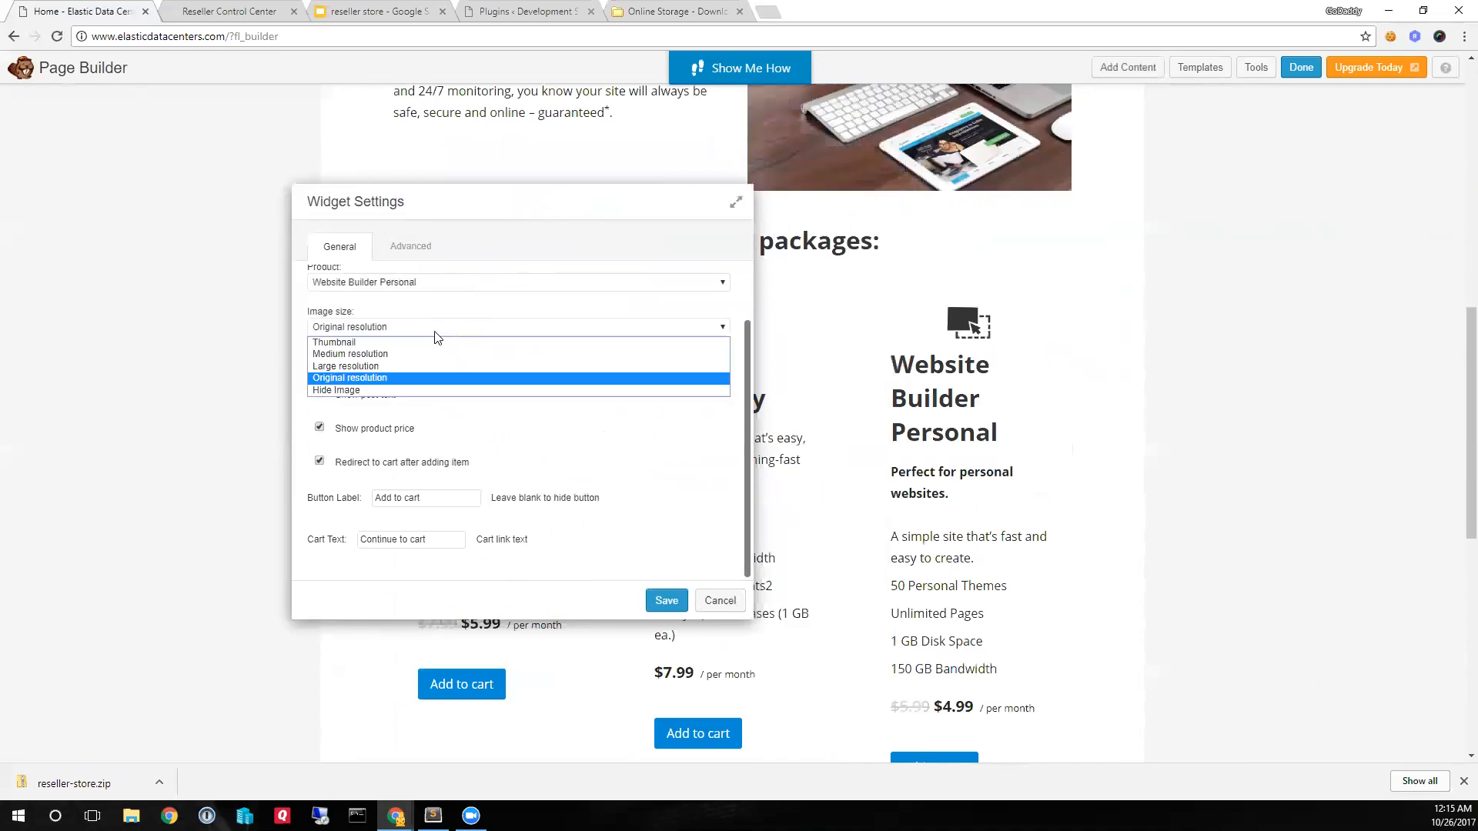
click(385, 390)
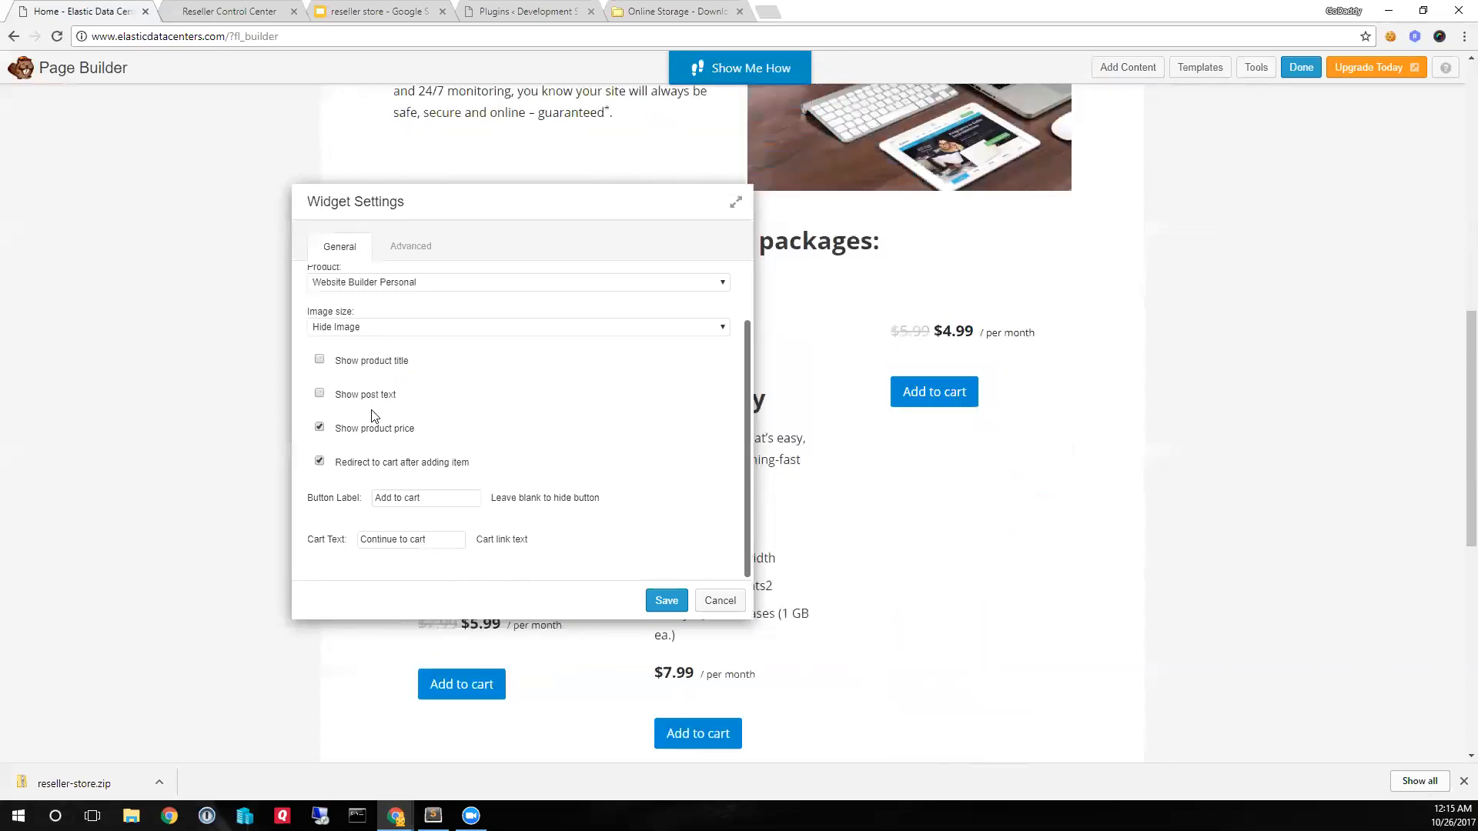
drag(422, 501, 324, 513)
key(BackSpace)
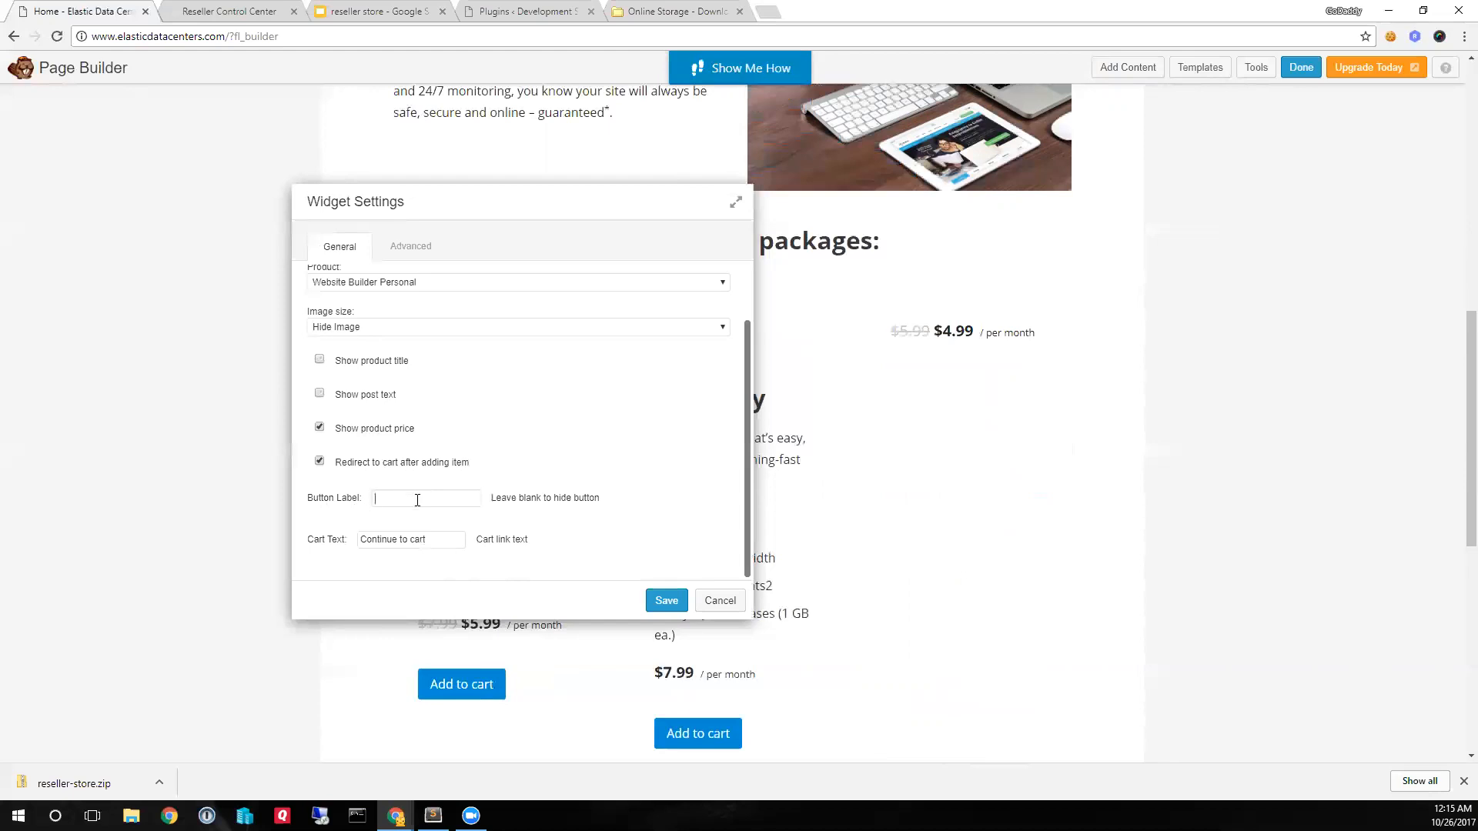
key(ctrl+z)
- Have the widget show the product title, post text and price with the image at Original resolution, and save it
click(320, 429)
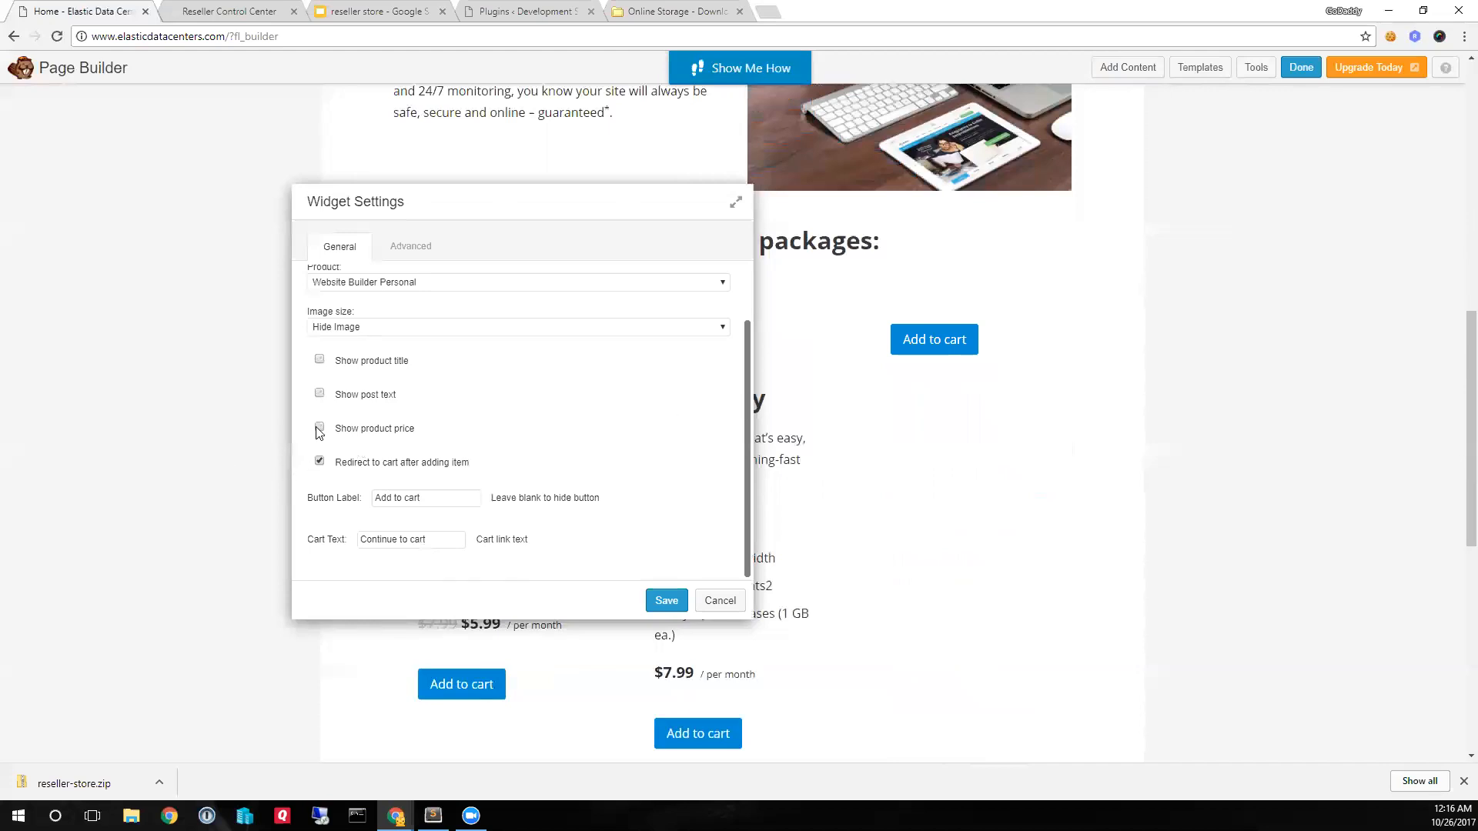
click(320, 361)
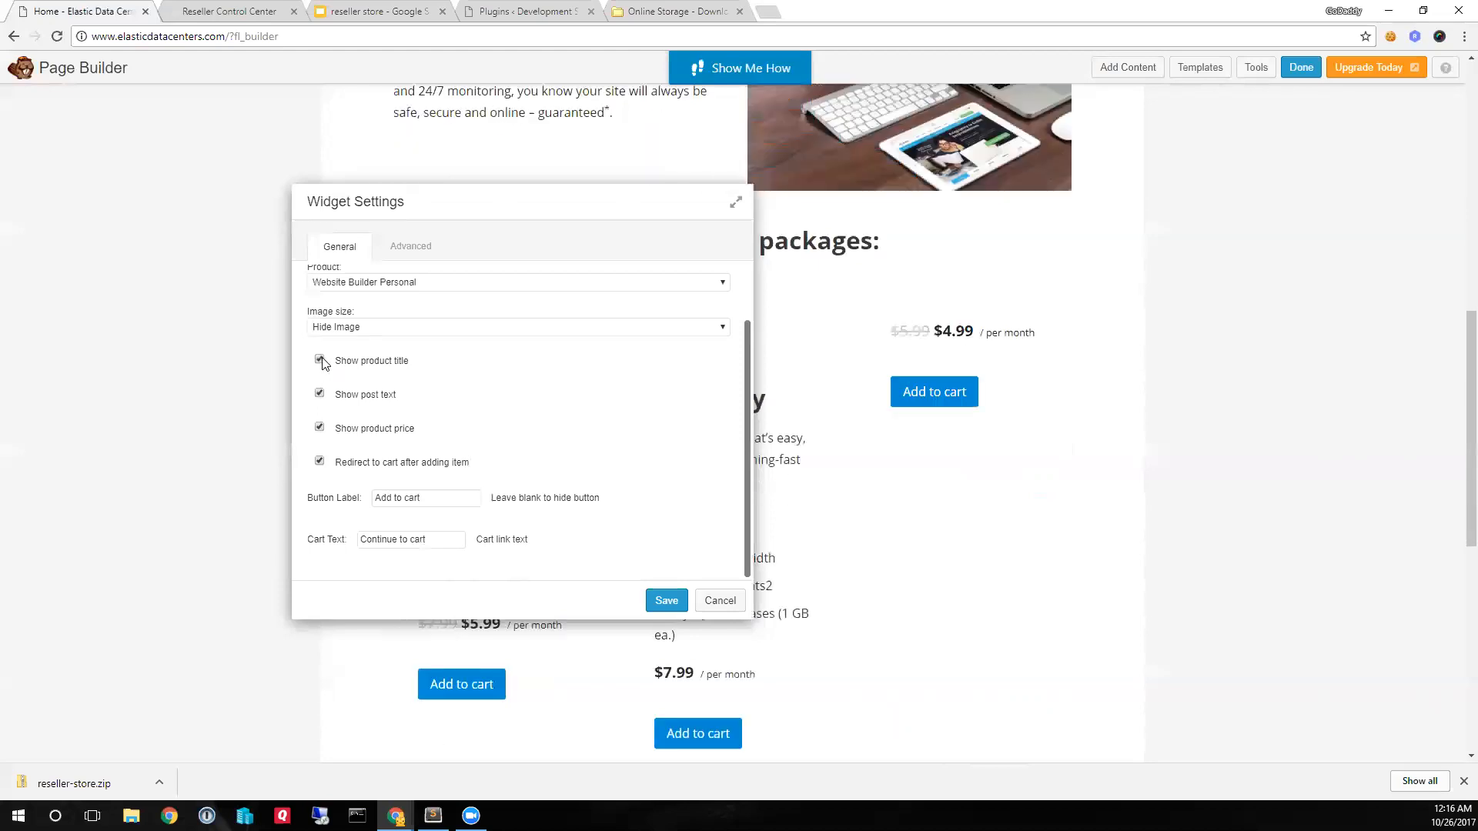
click(354, 331)
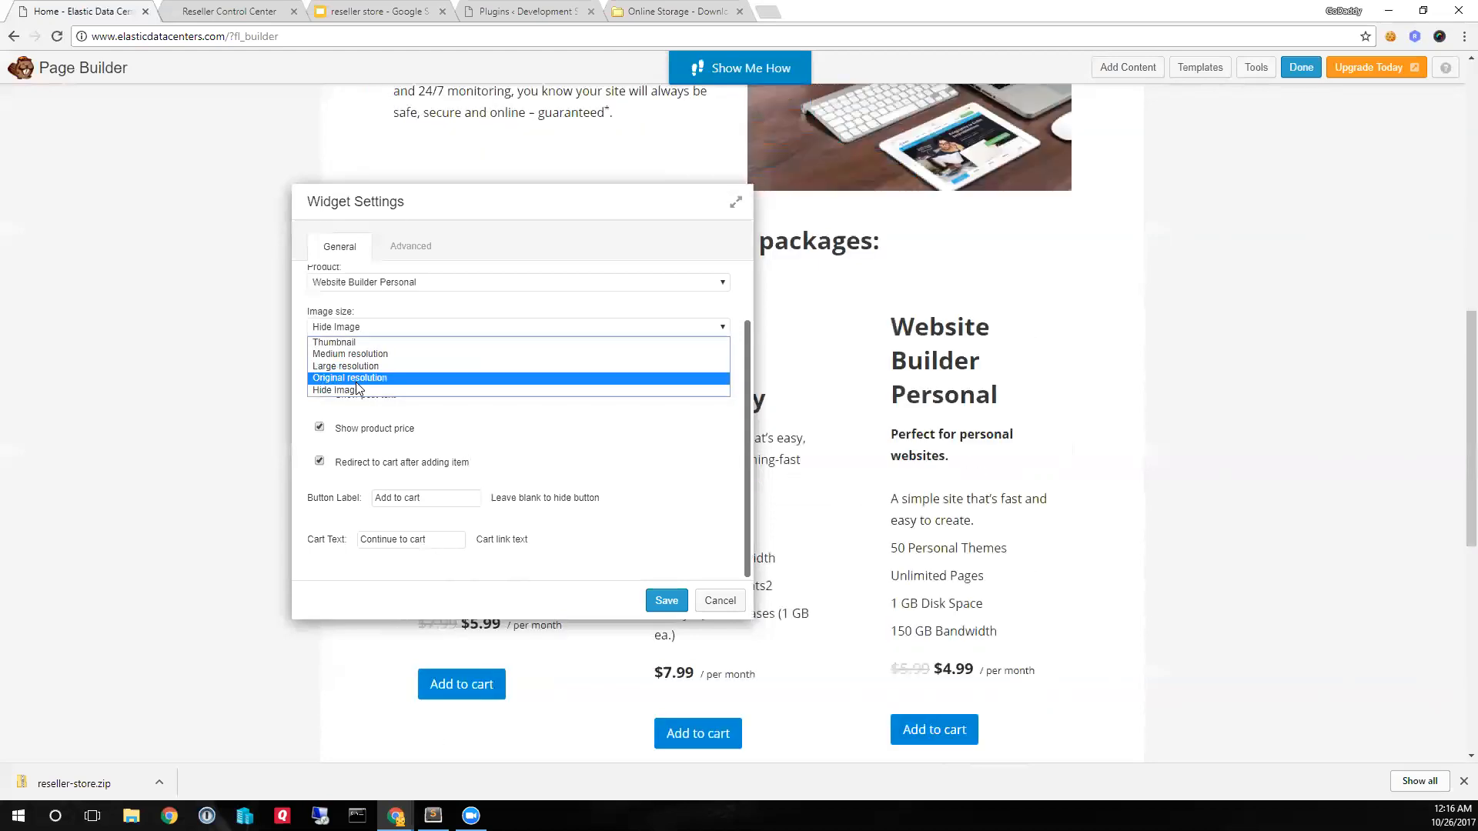
click(357, 384)
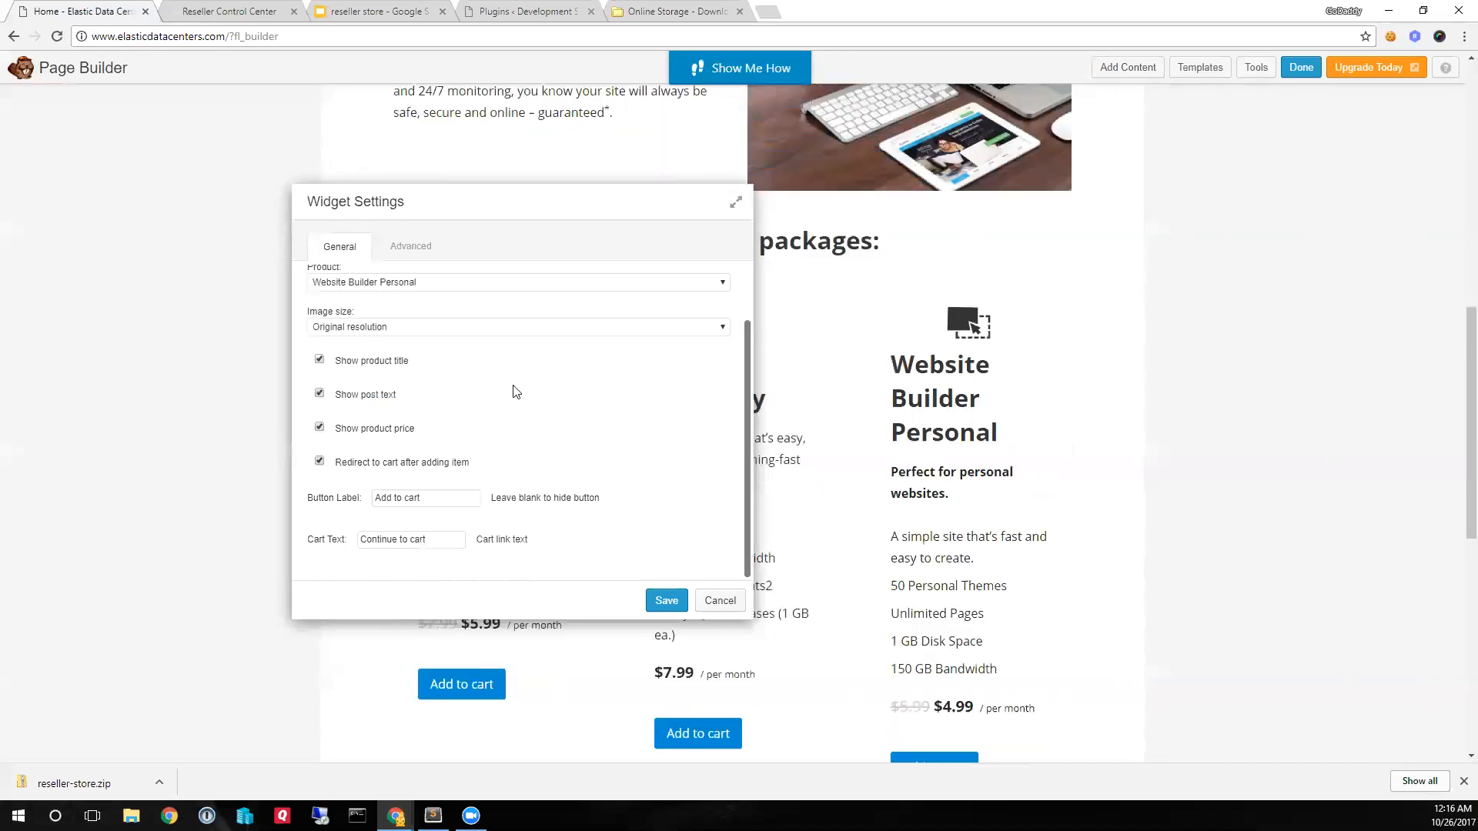
click(667, 600)
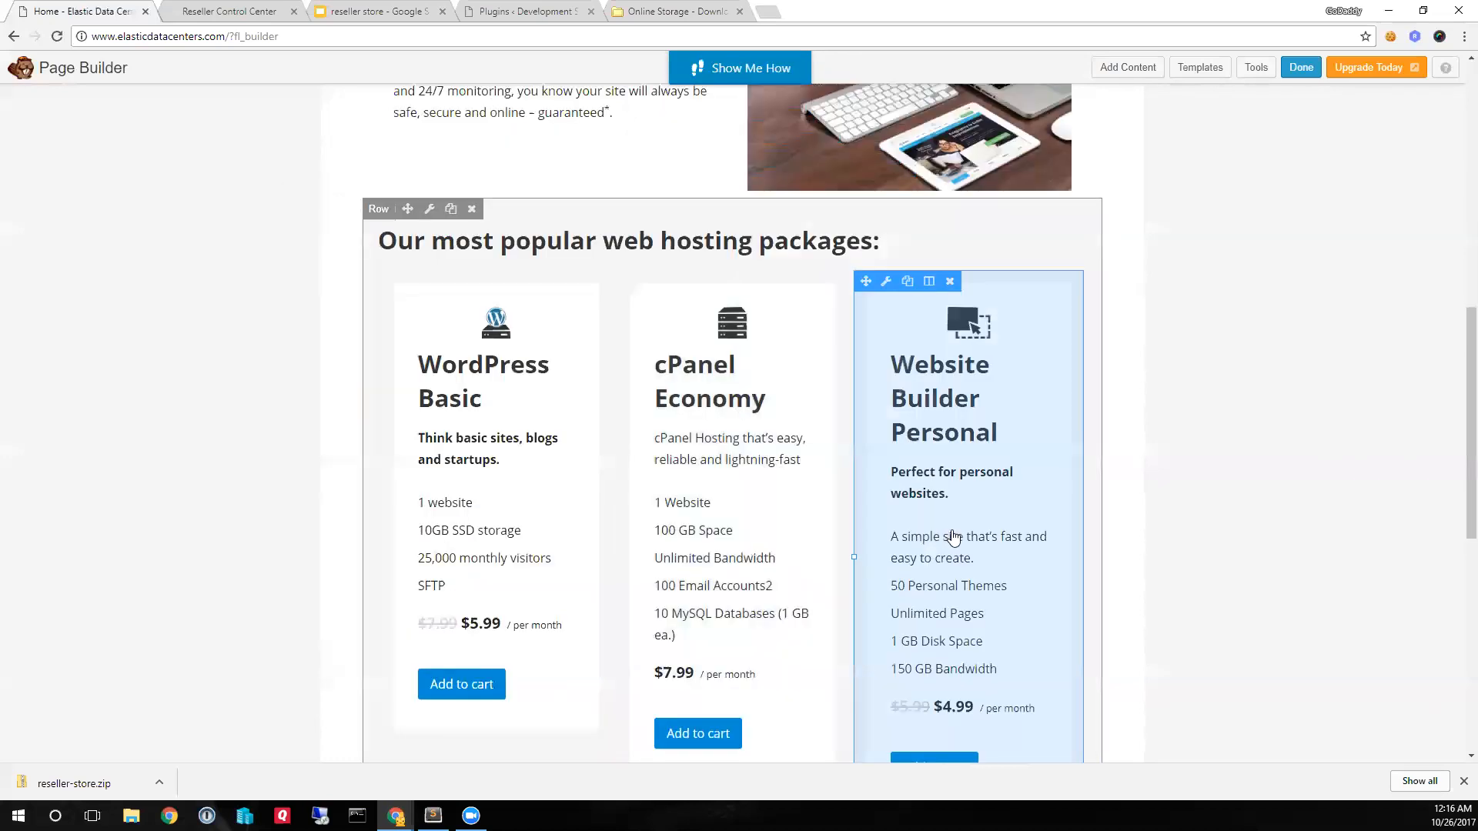
- Check the three hosting-package product widgets on the Home page and publish the Page Builder changes
scroll(986, 550, down, 2)
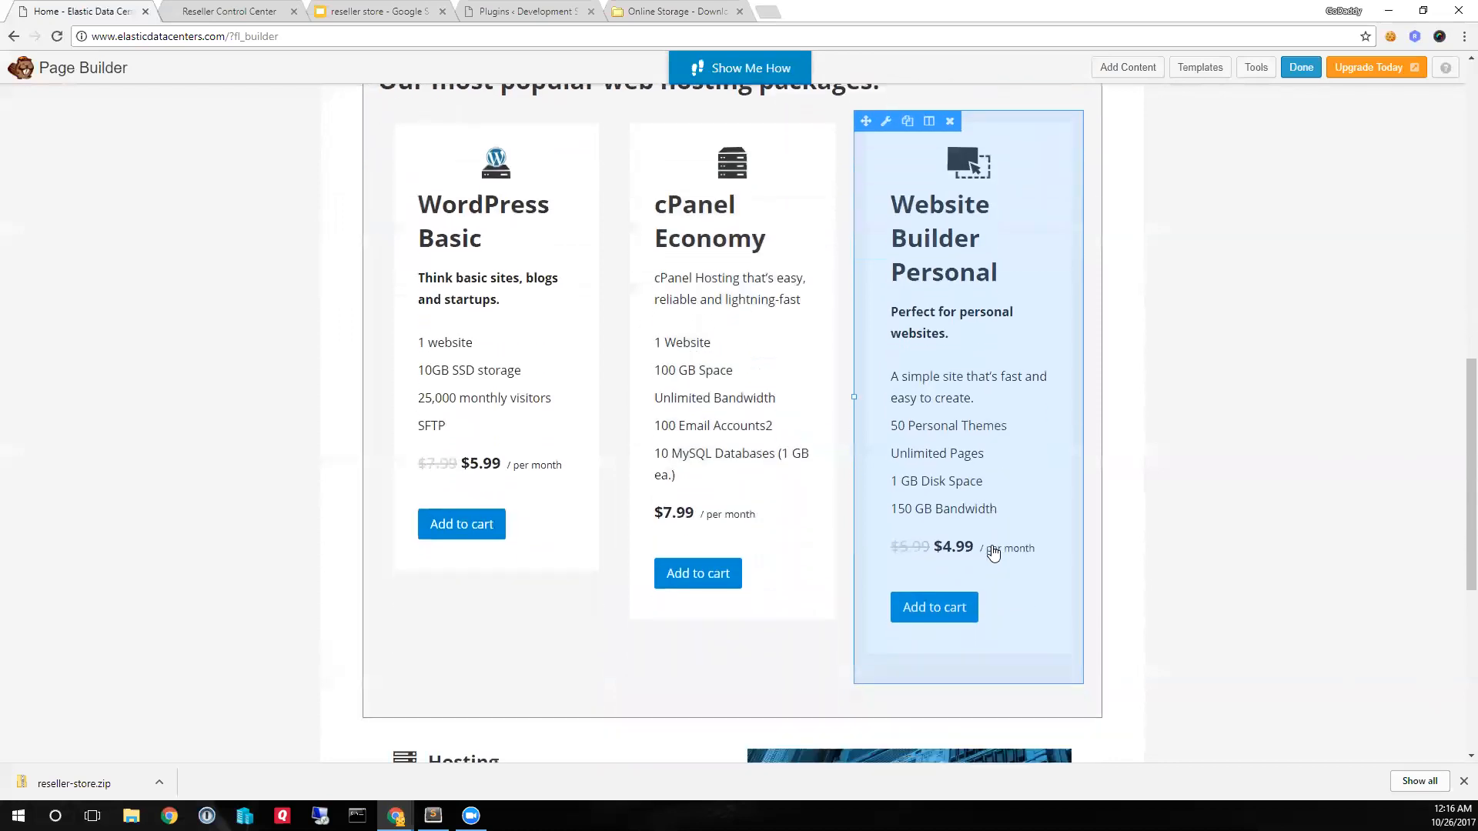
scroll(994, 553, down, 1)
scroll(987, 551, down, 1)
scroll(987, 551, up, 3)
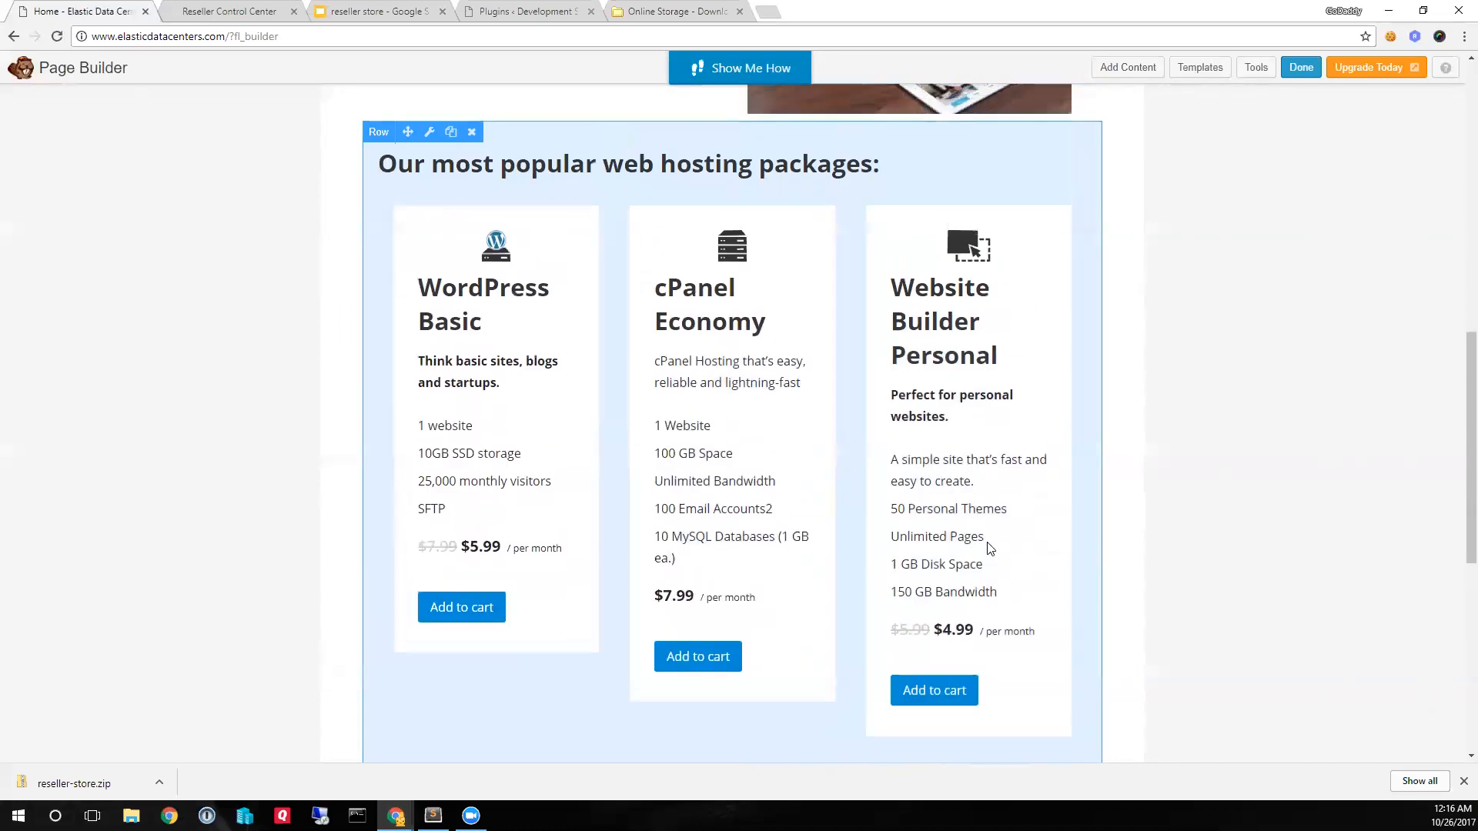
scroll(989, 550, up, 1)
click(1300, 67)
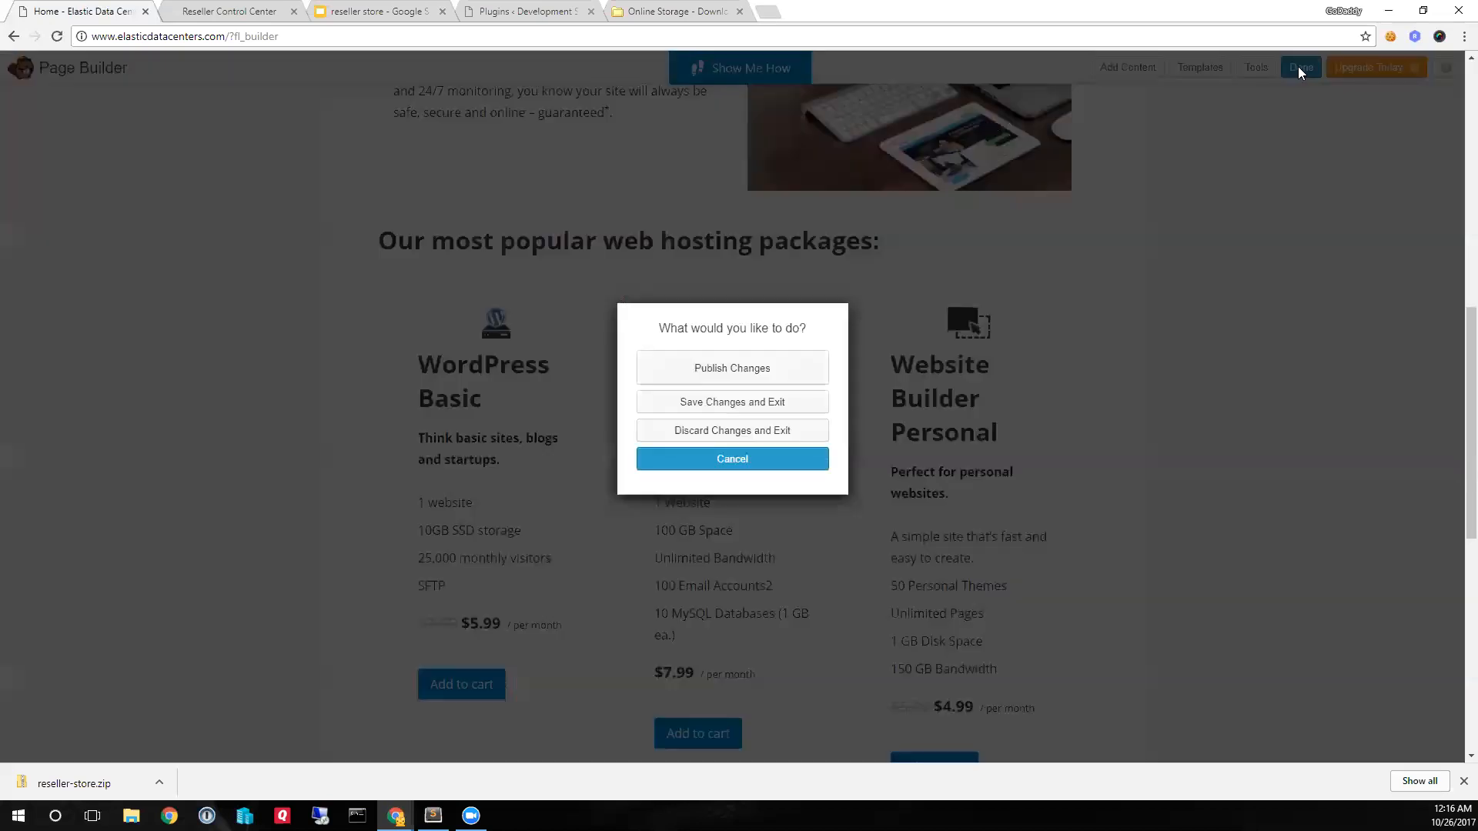
click(716, 372)
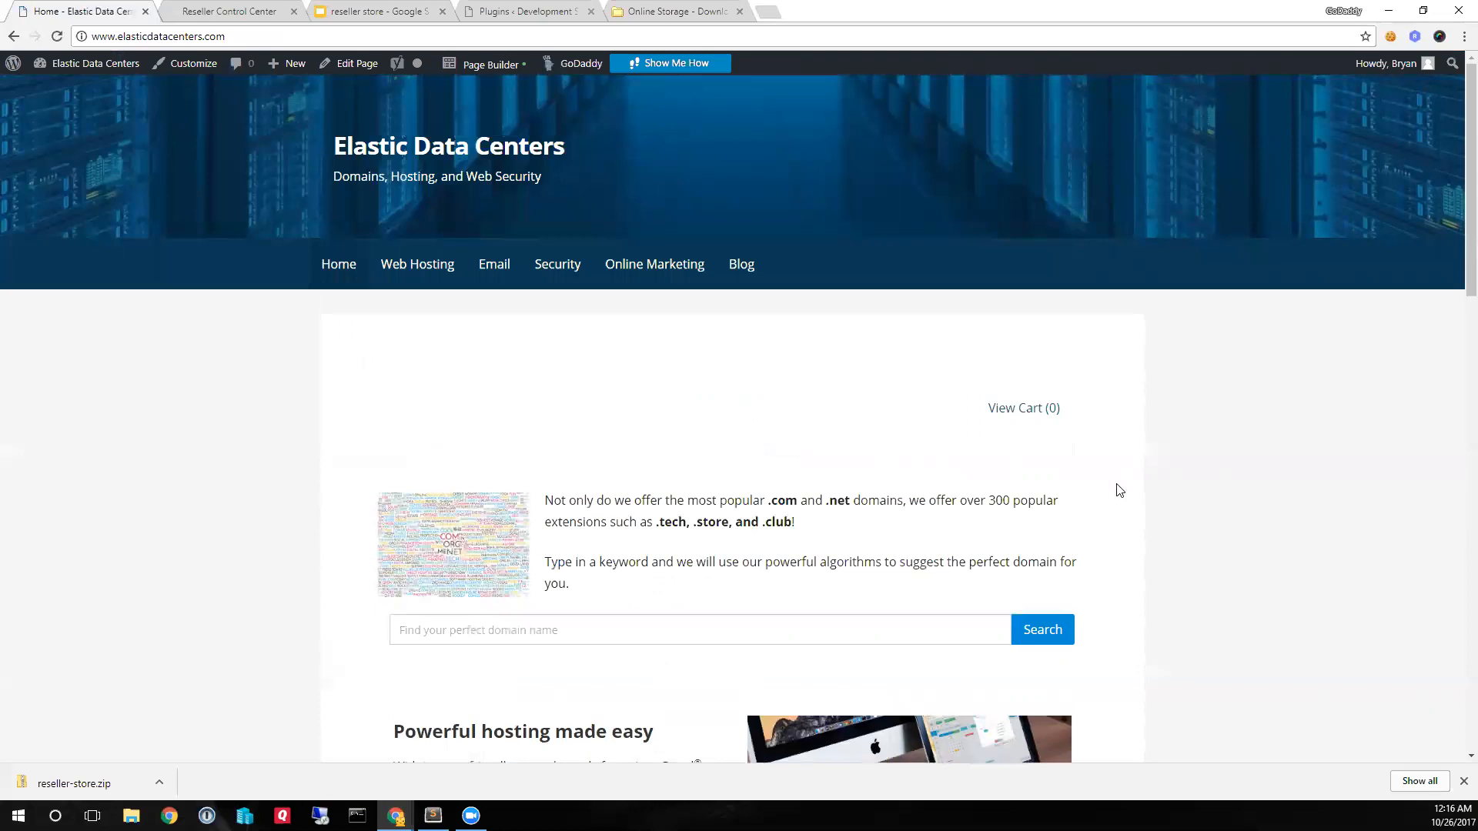
- Add Website Builder Personal to the cart from the published Home page's web hosting packages section
scroll(1120, 491, down, 10)
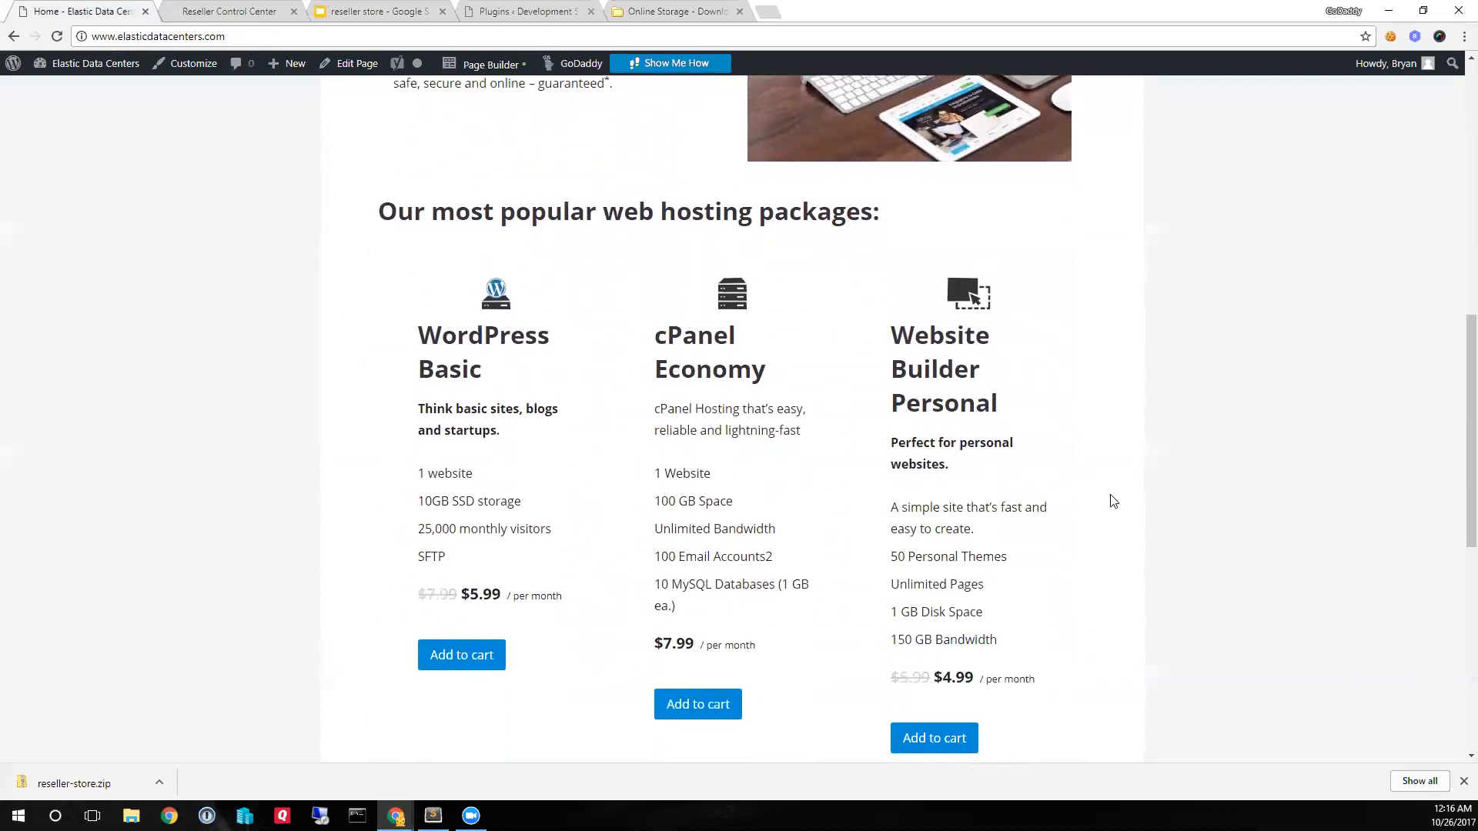
scroll(1114, 502, down, 1)
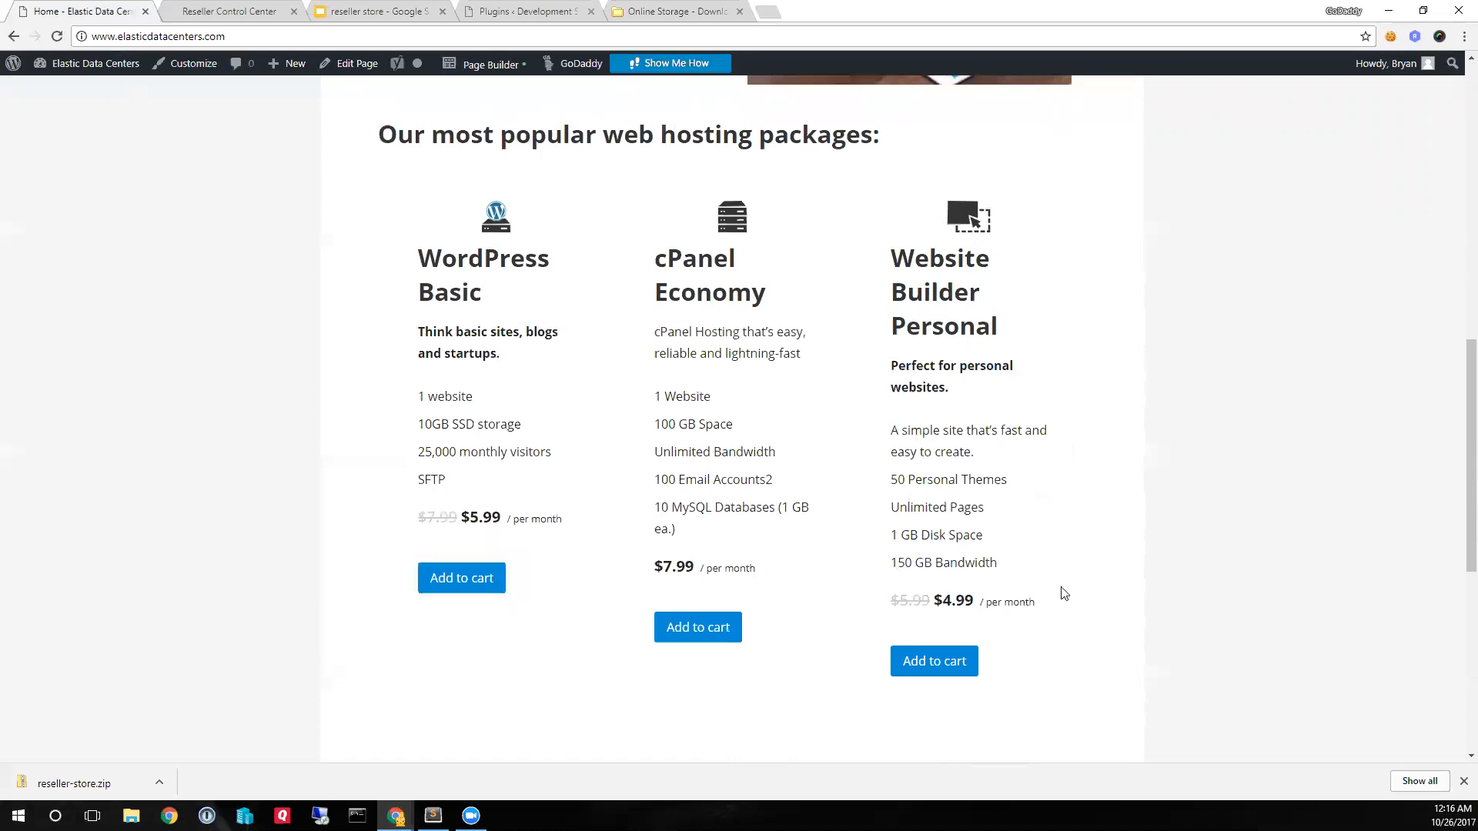
click(937, 671)
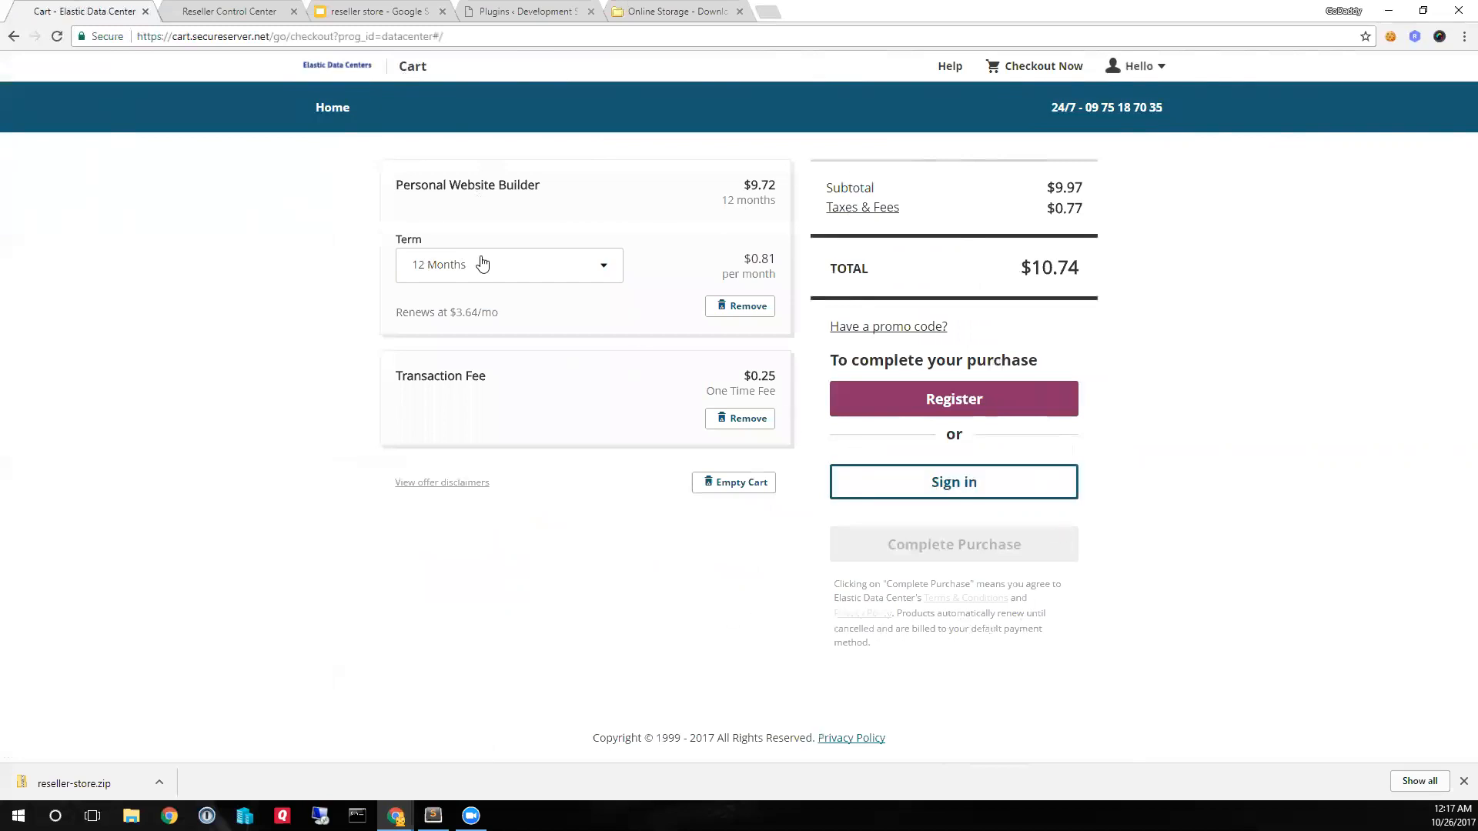
- Switch to the Reseller Control Center and open the Branding Beta page through the New Branding Beta Available news item
click(238, 14)
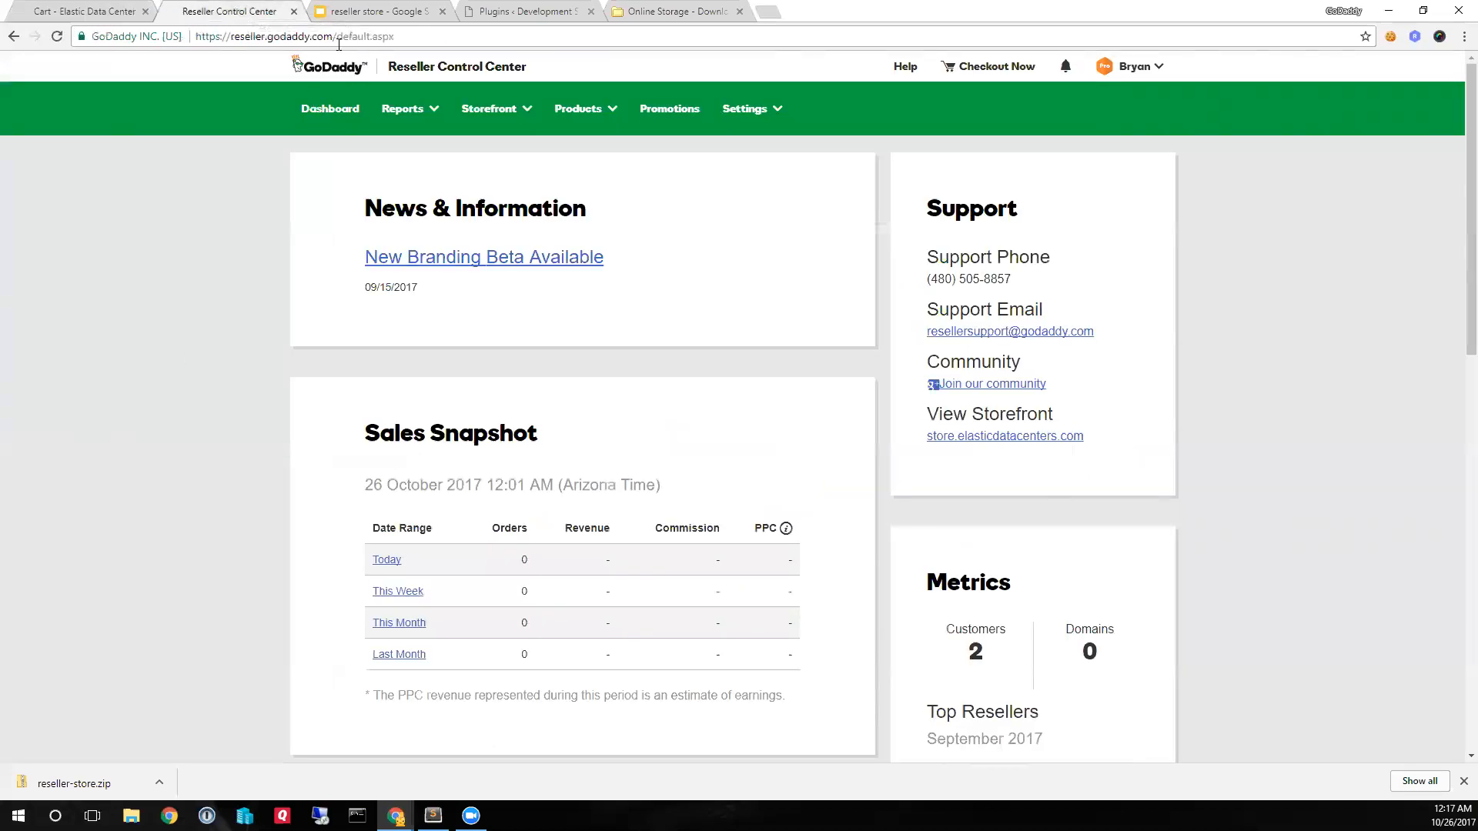
drag(339, 43, 430, 32)
click(445, 257)
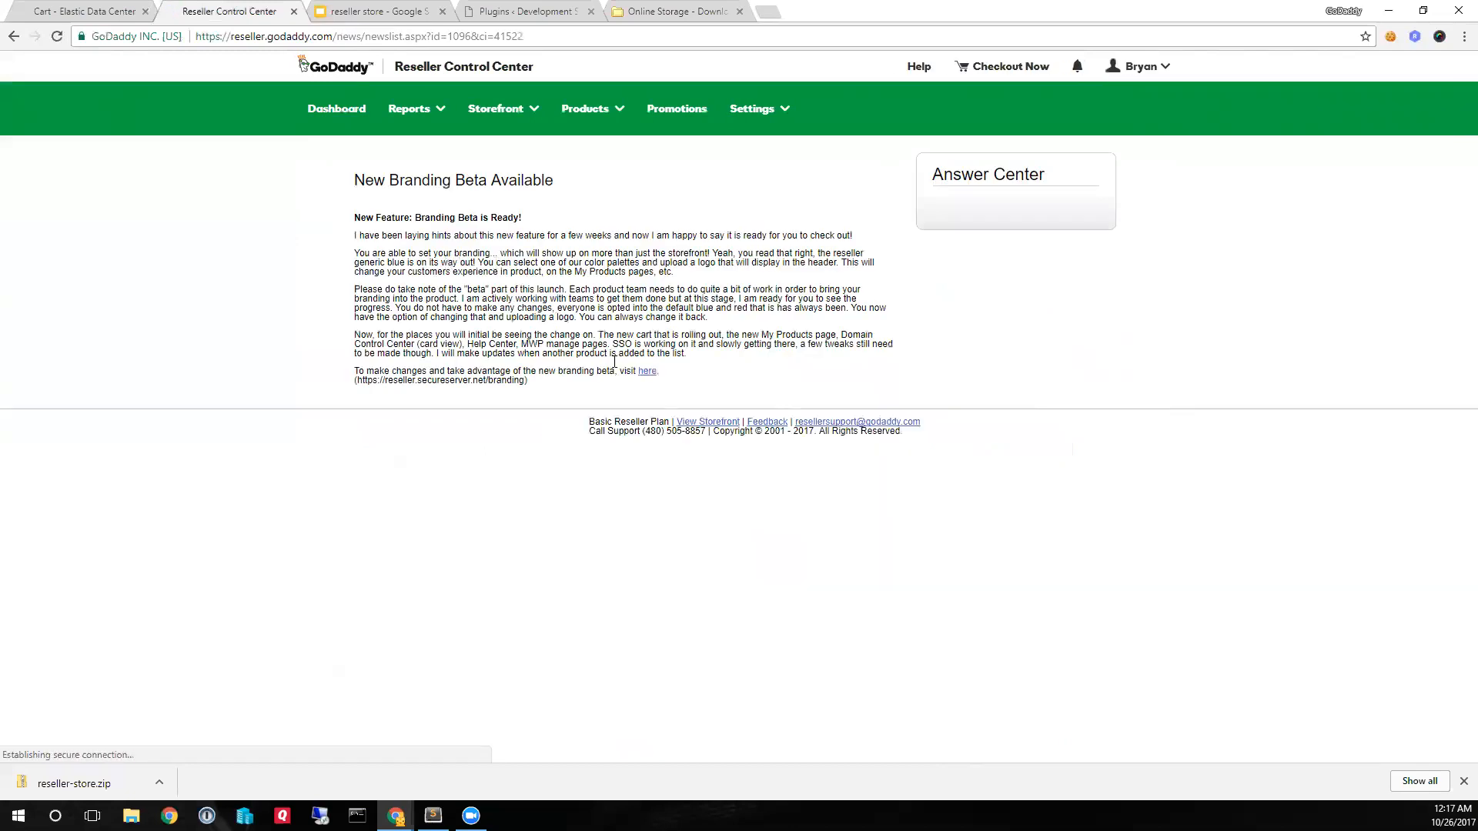
click(644, 372)
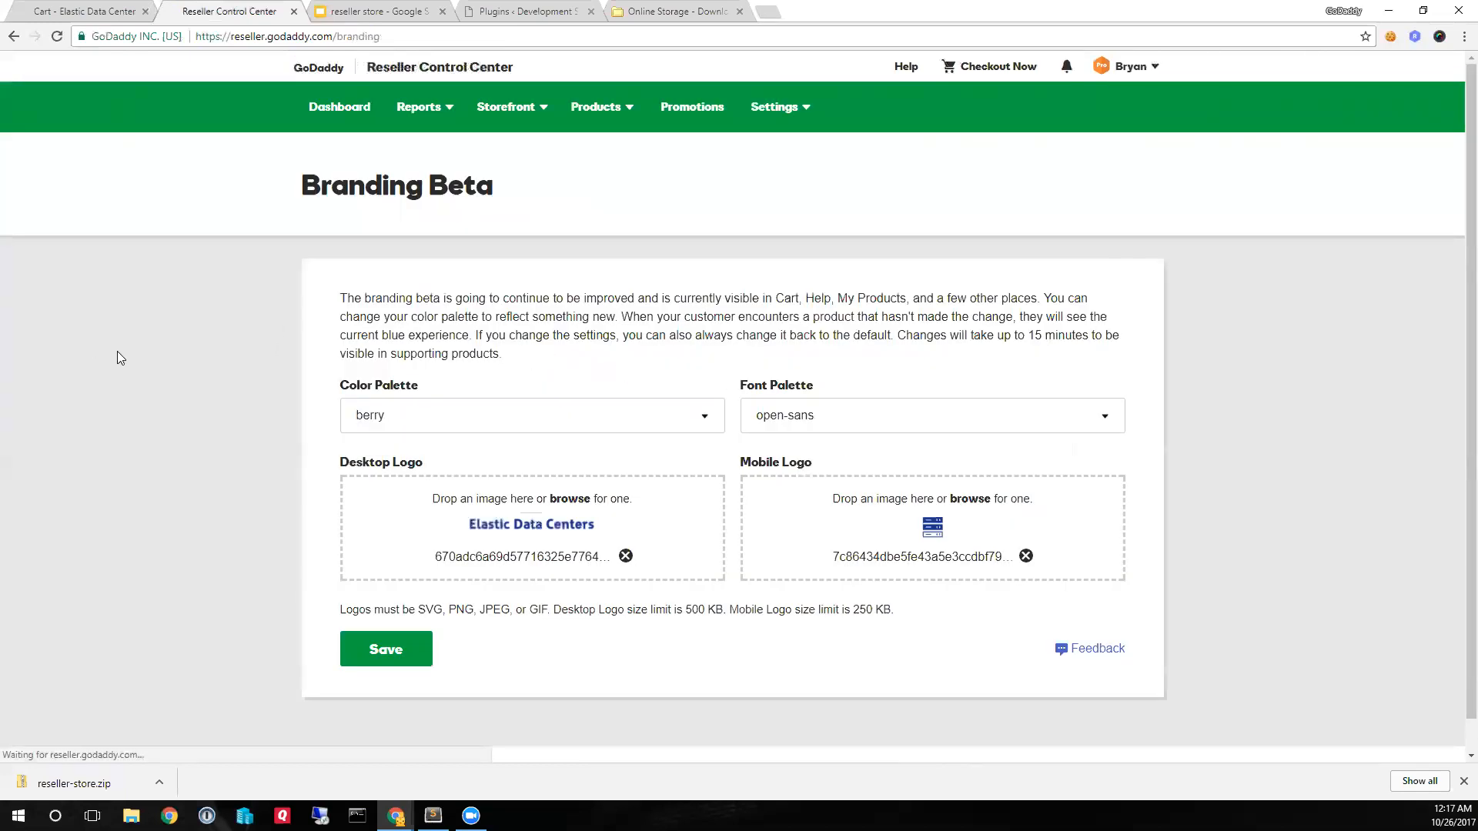
- Look over the current branding preview and try the professional color palette
scroll(169, 367, down, 4)
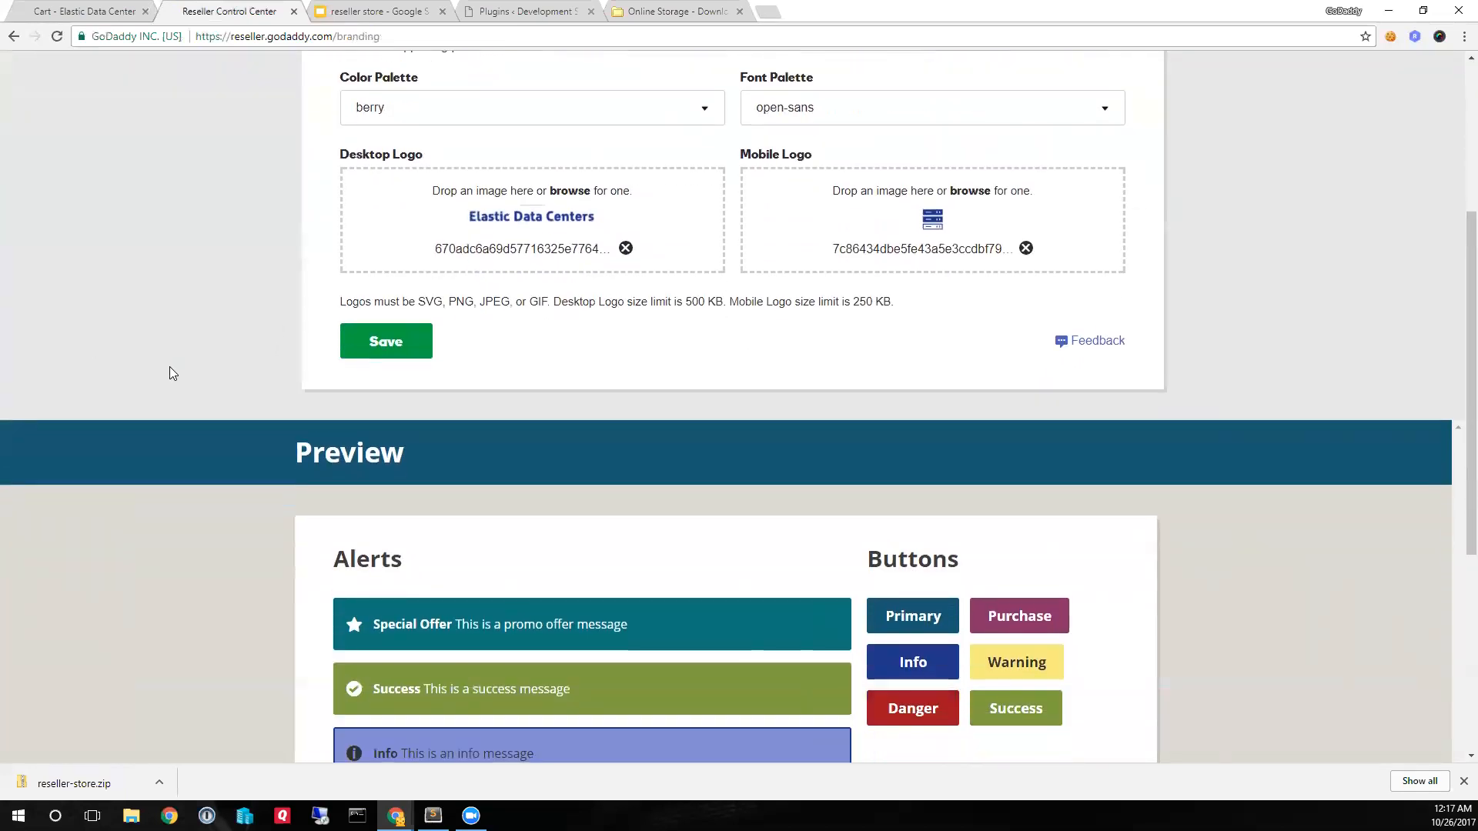
scroll(171, 374, down, 1)
scroll(438, 150, up, 1)
click(455, 109)
scroll(466, 285, down, 2)
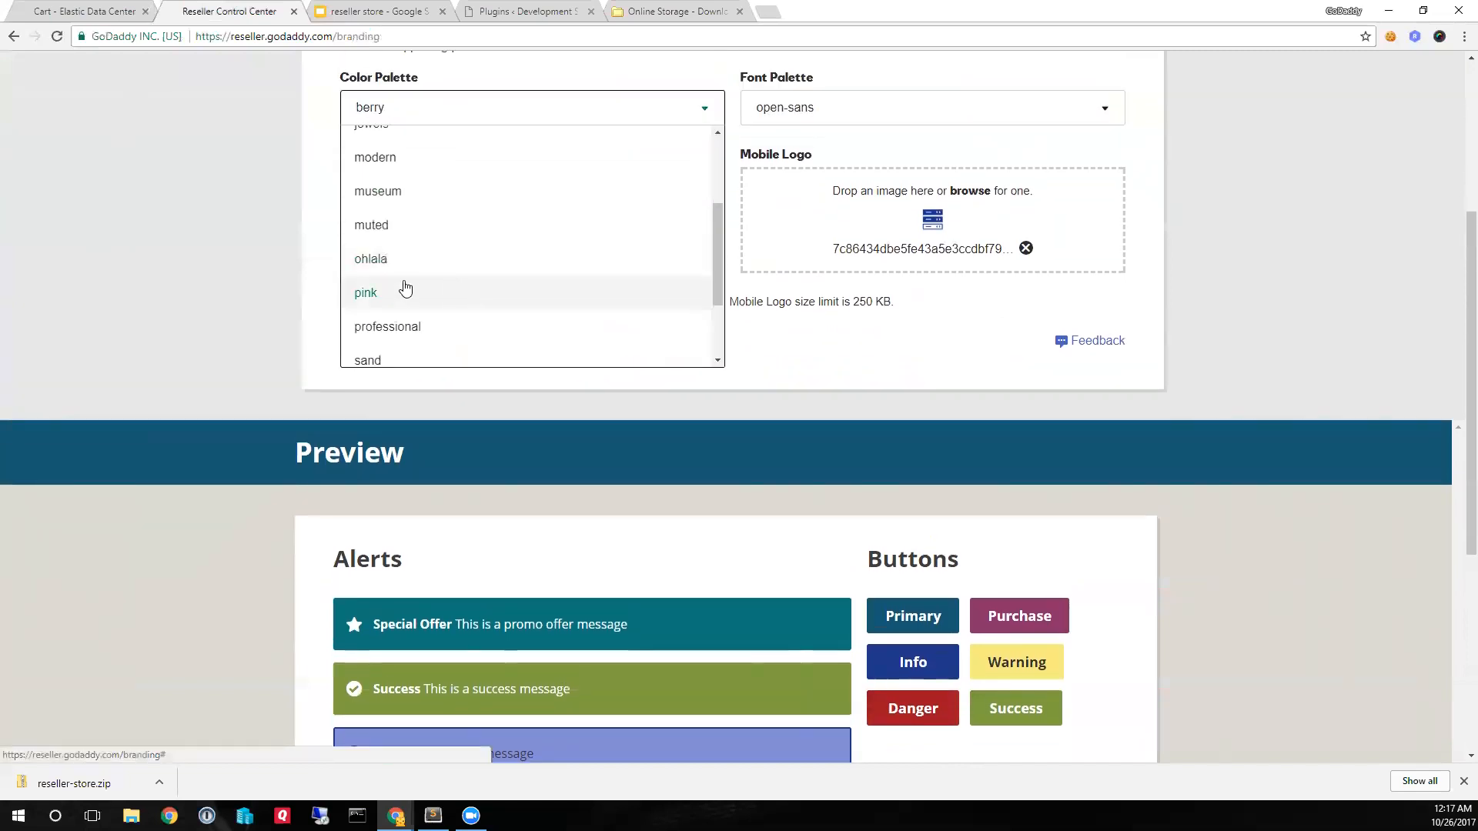
scroll(385, 308, down, 1)
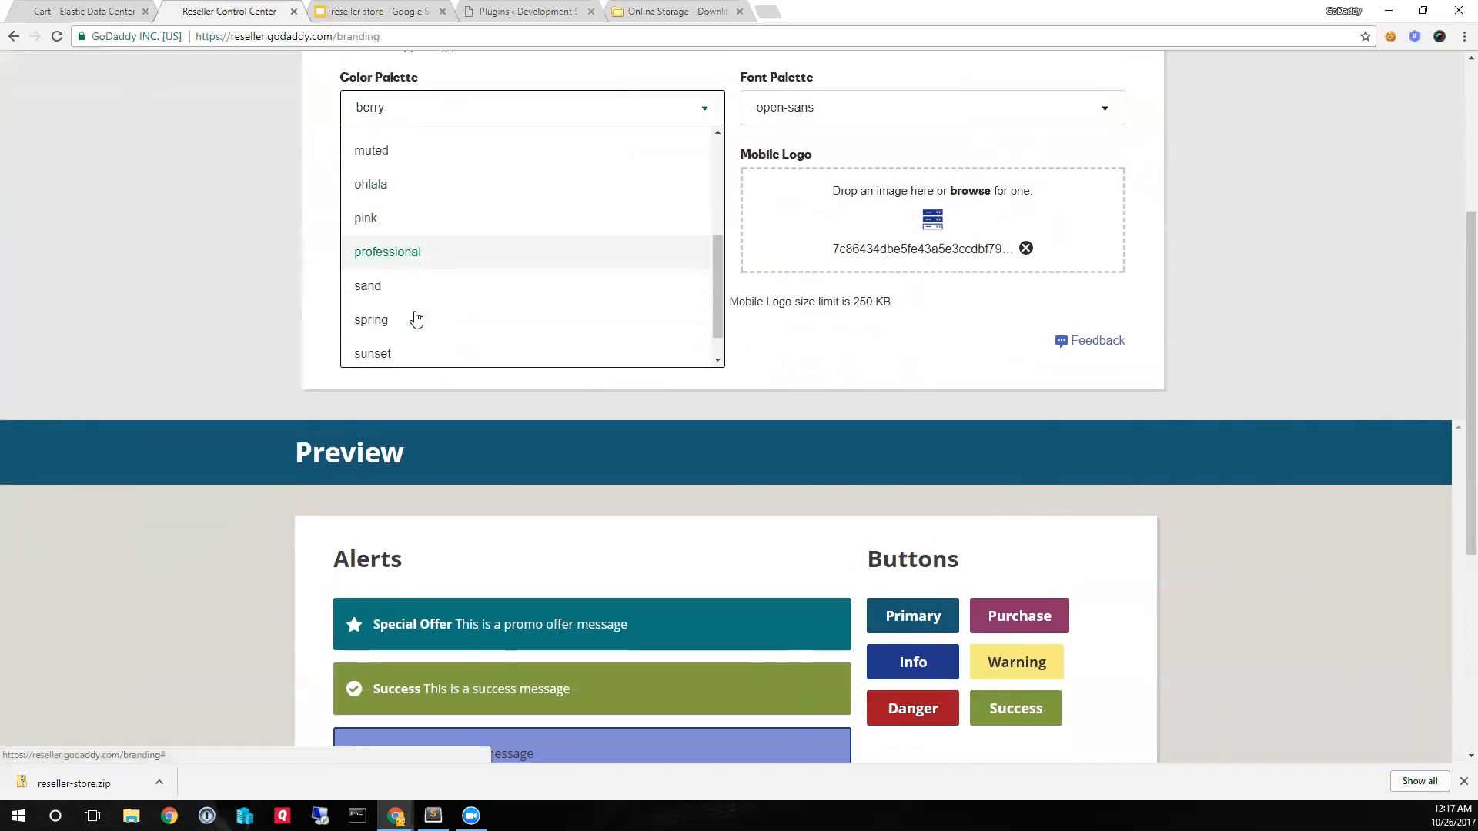
click(396, 254)
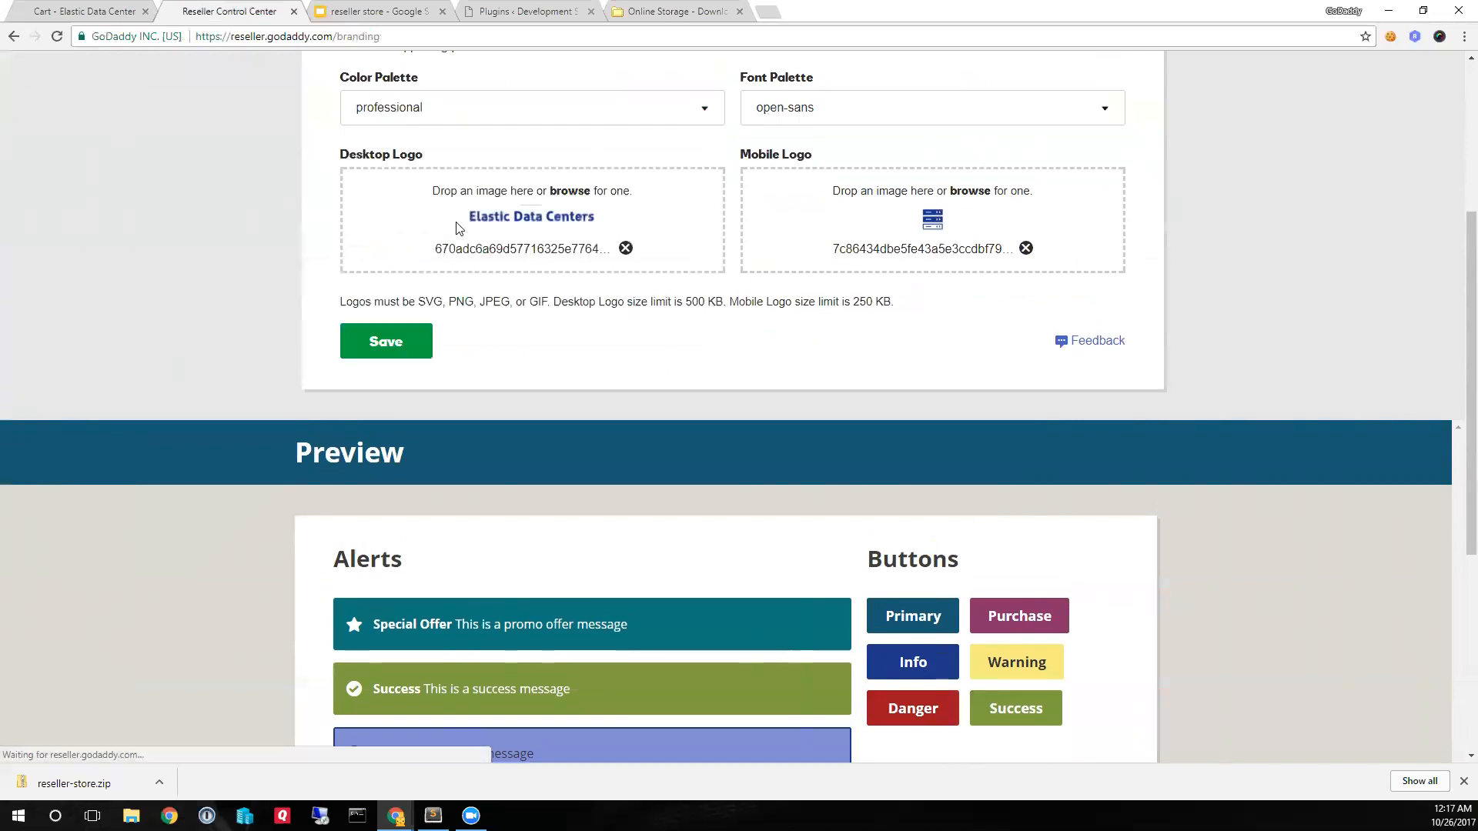
- Try the terranova color palette and examine its alerts and buttons in the preview
click(457, 112)
scroll(458, 231, down, 1)
click(390, 355)
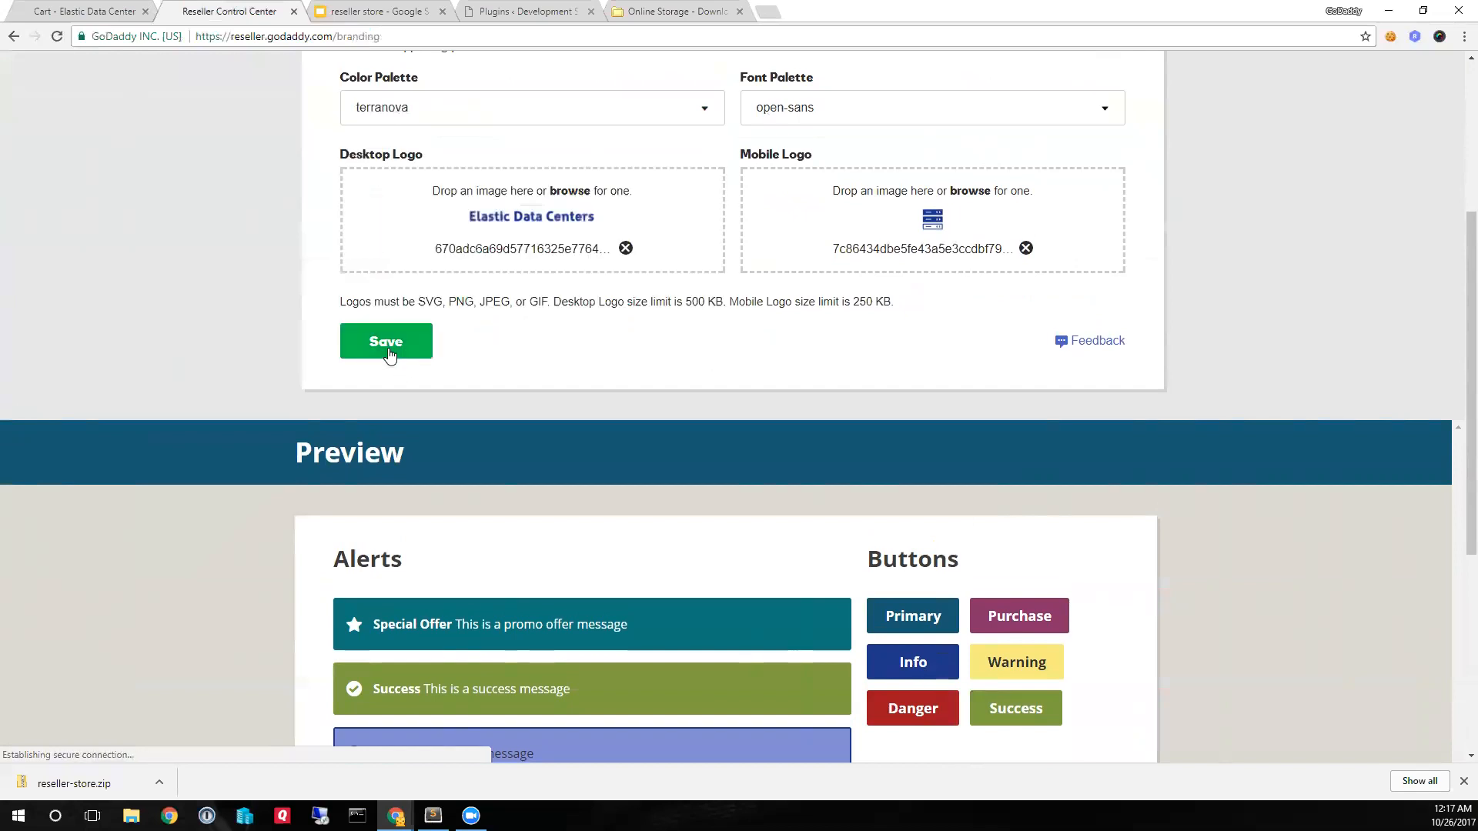
scroll(551, 343, down, 4)
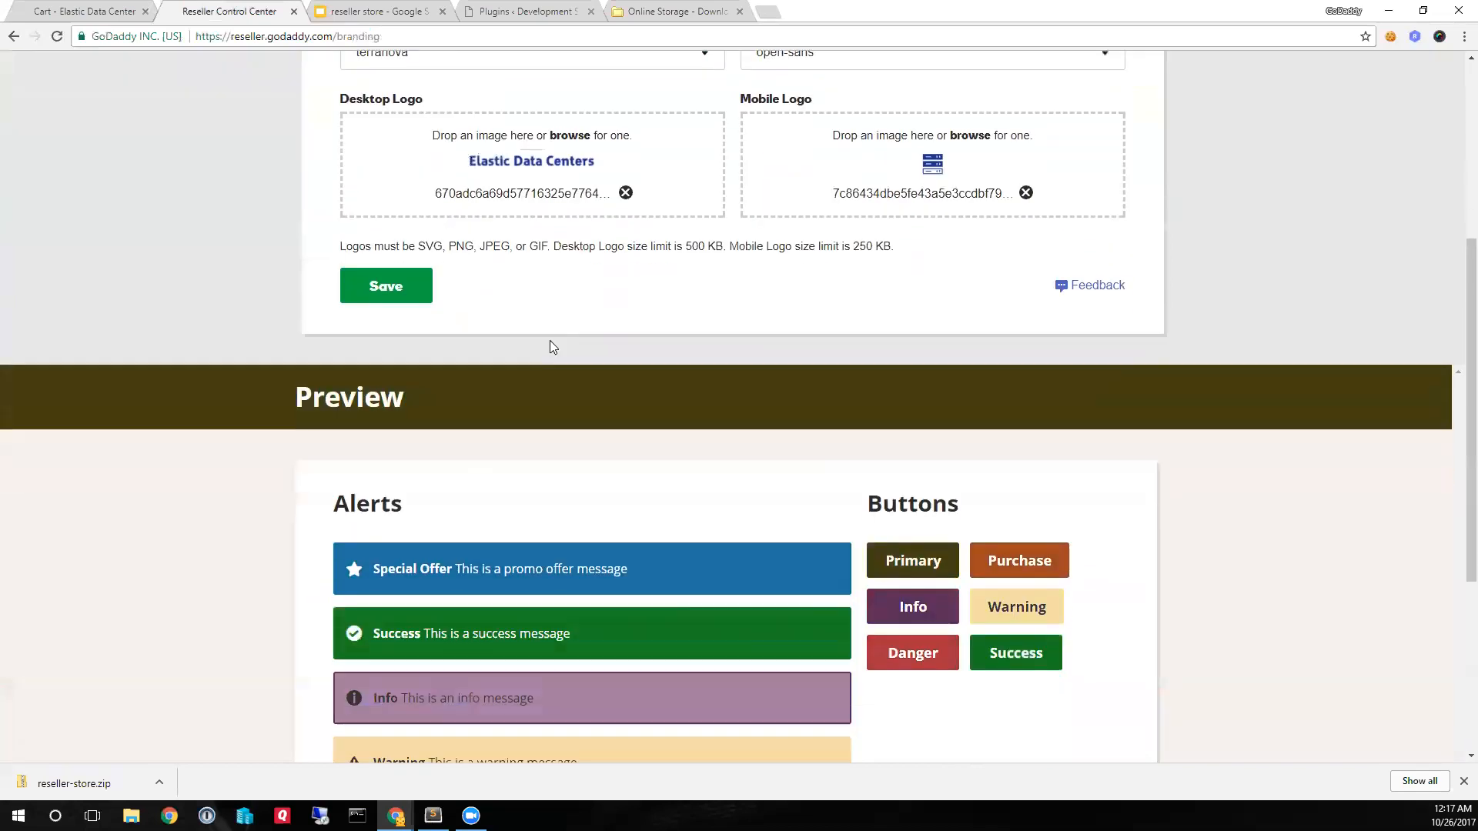
scroll(455, 454, up, 2)
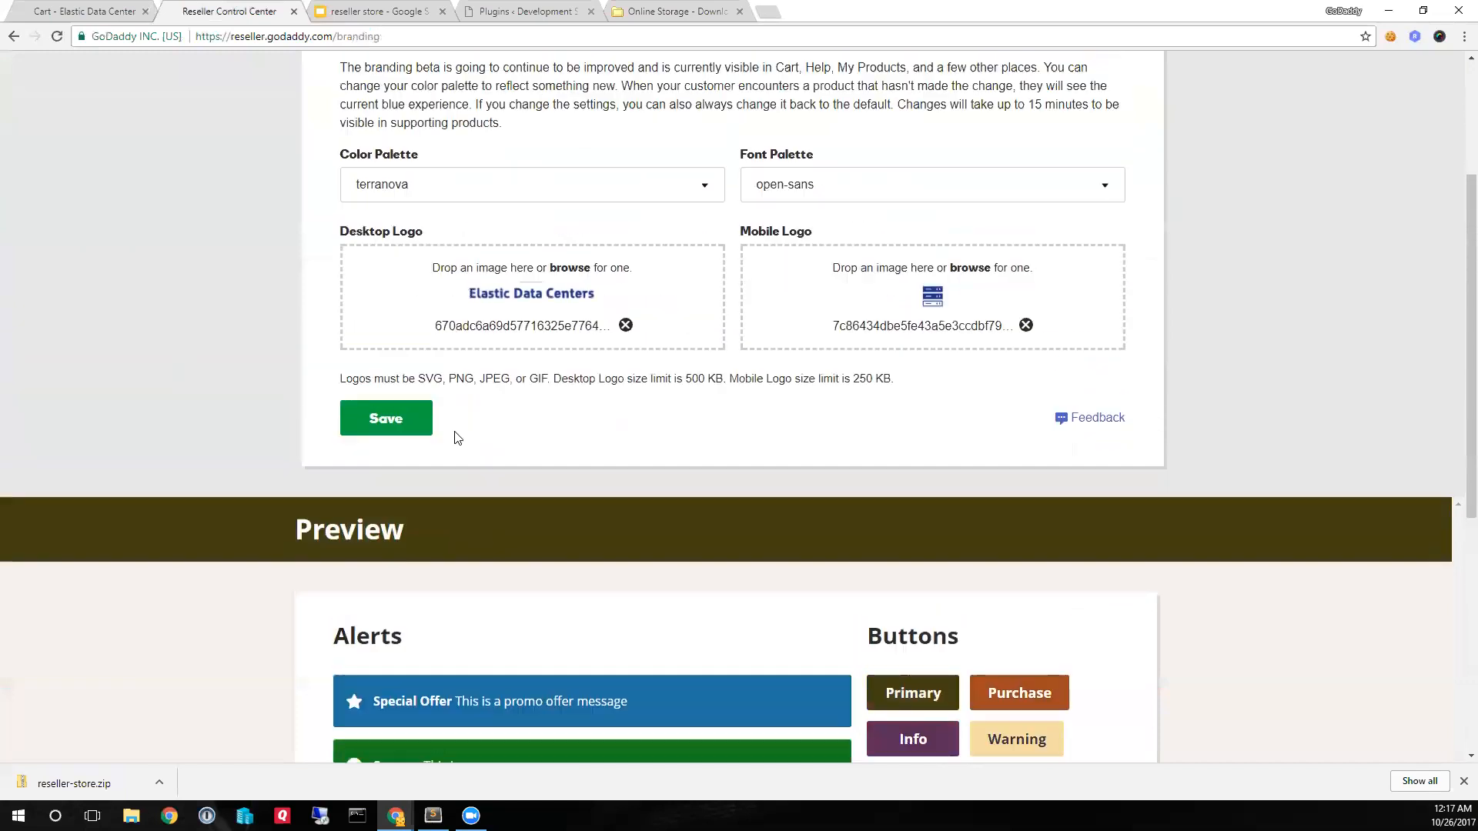
- Change the branding color palette back to berry
click(453, 187)
scroll(453, 239, up, 5)
scroll(455, 245, up, 1)
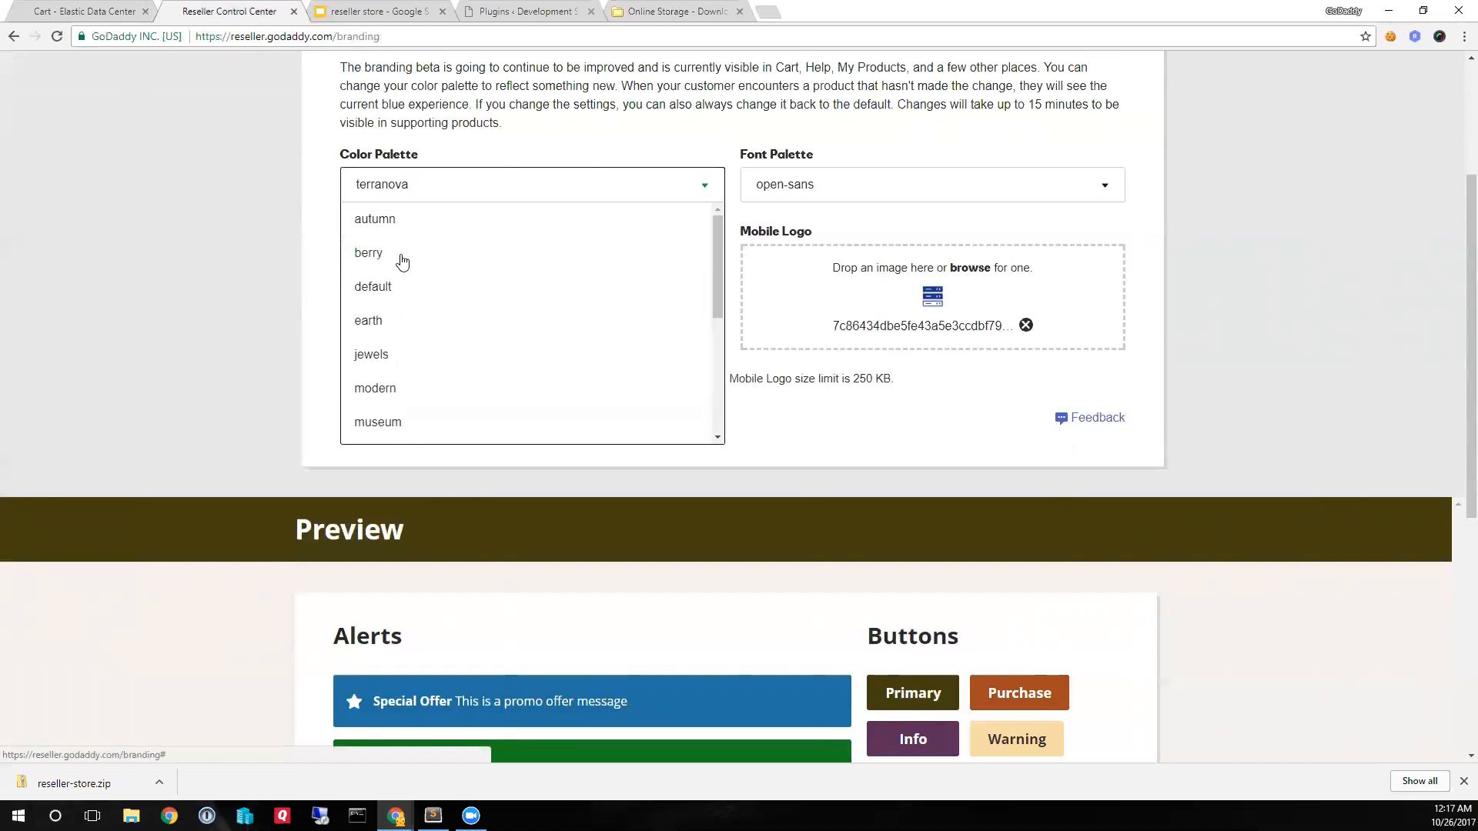
click(365, 257)
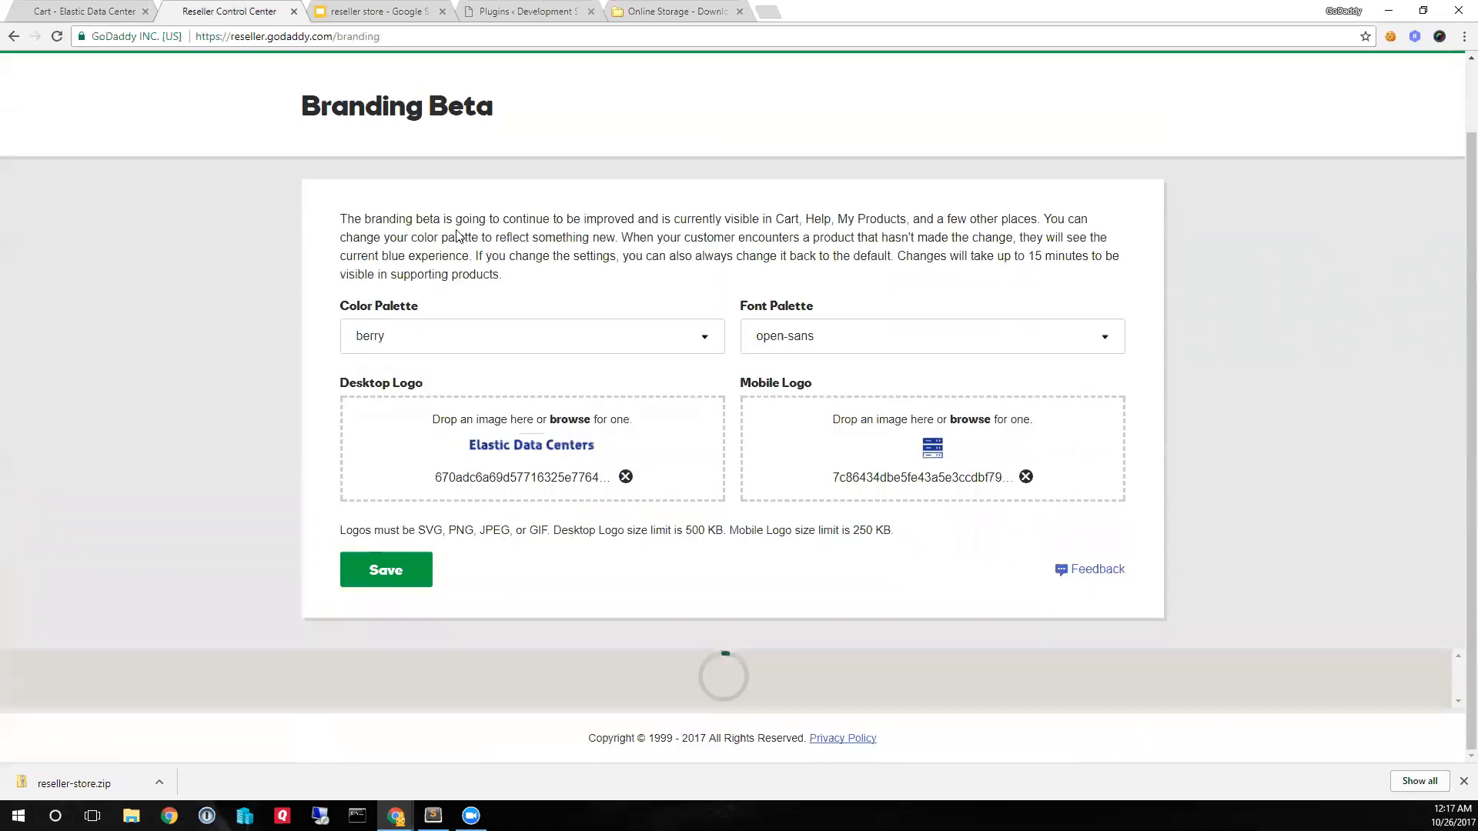
- Set the branding color palette to professional and save the branding settings
scroll(579, 427, down, 1)
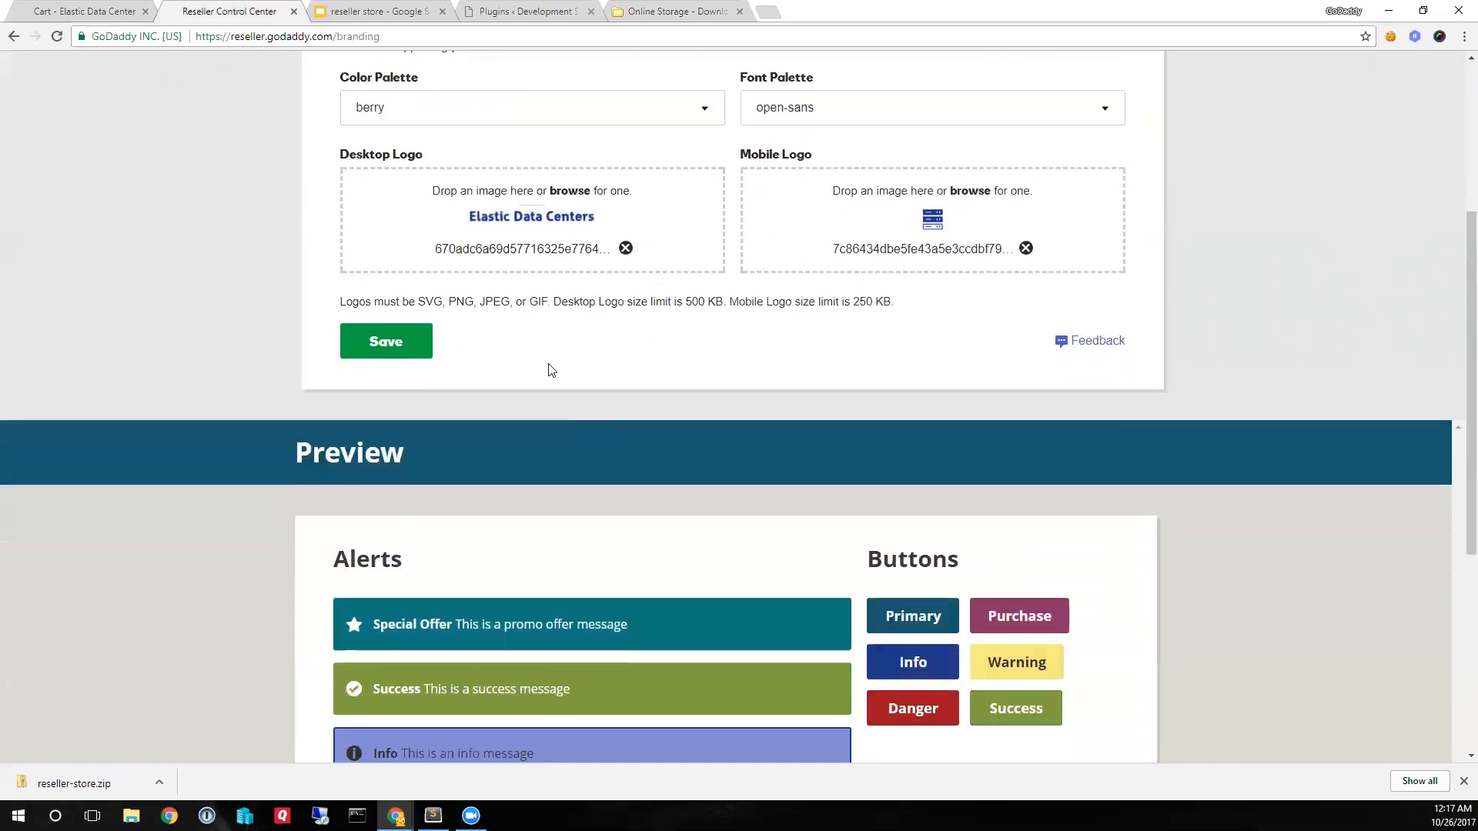
click(451, 114)
scroll(478, 300, down, 4)
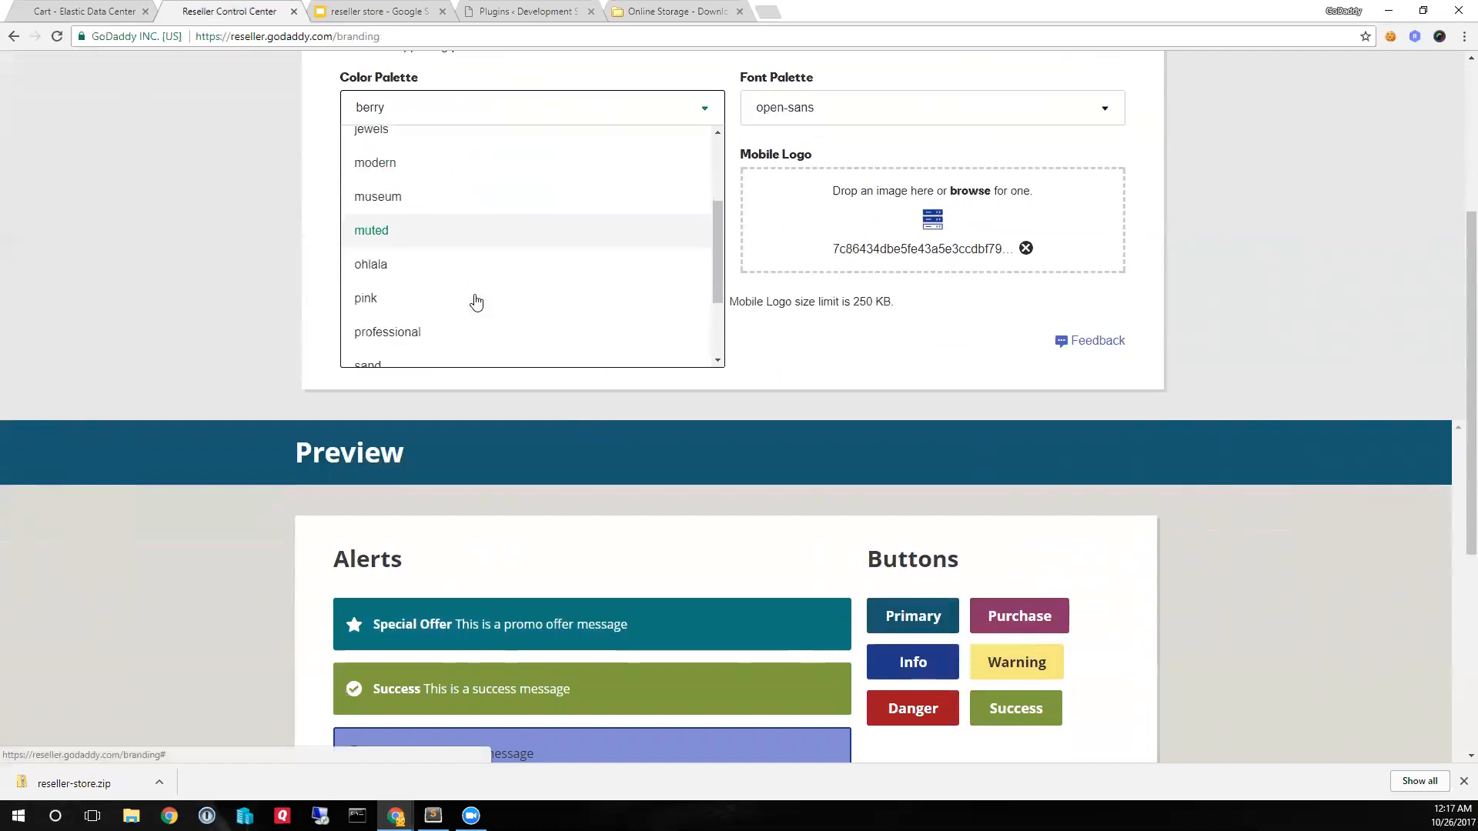
click(448, 331)
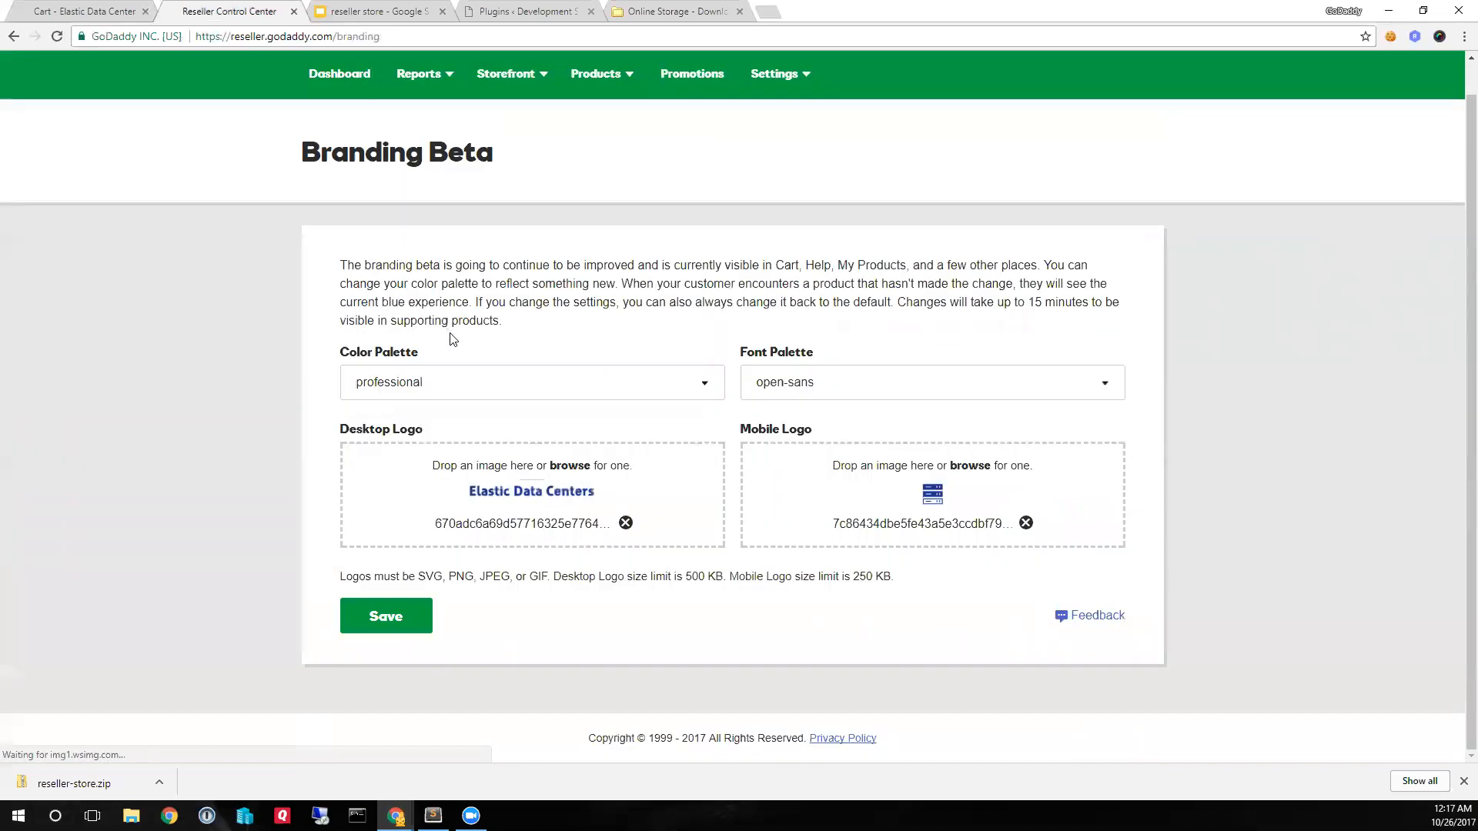
scroll(506, 391, up, 1)
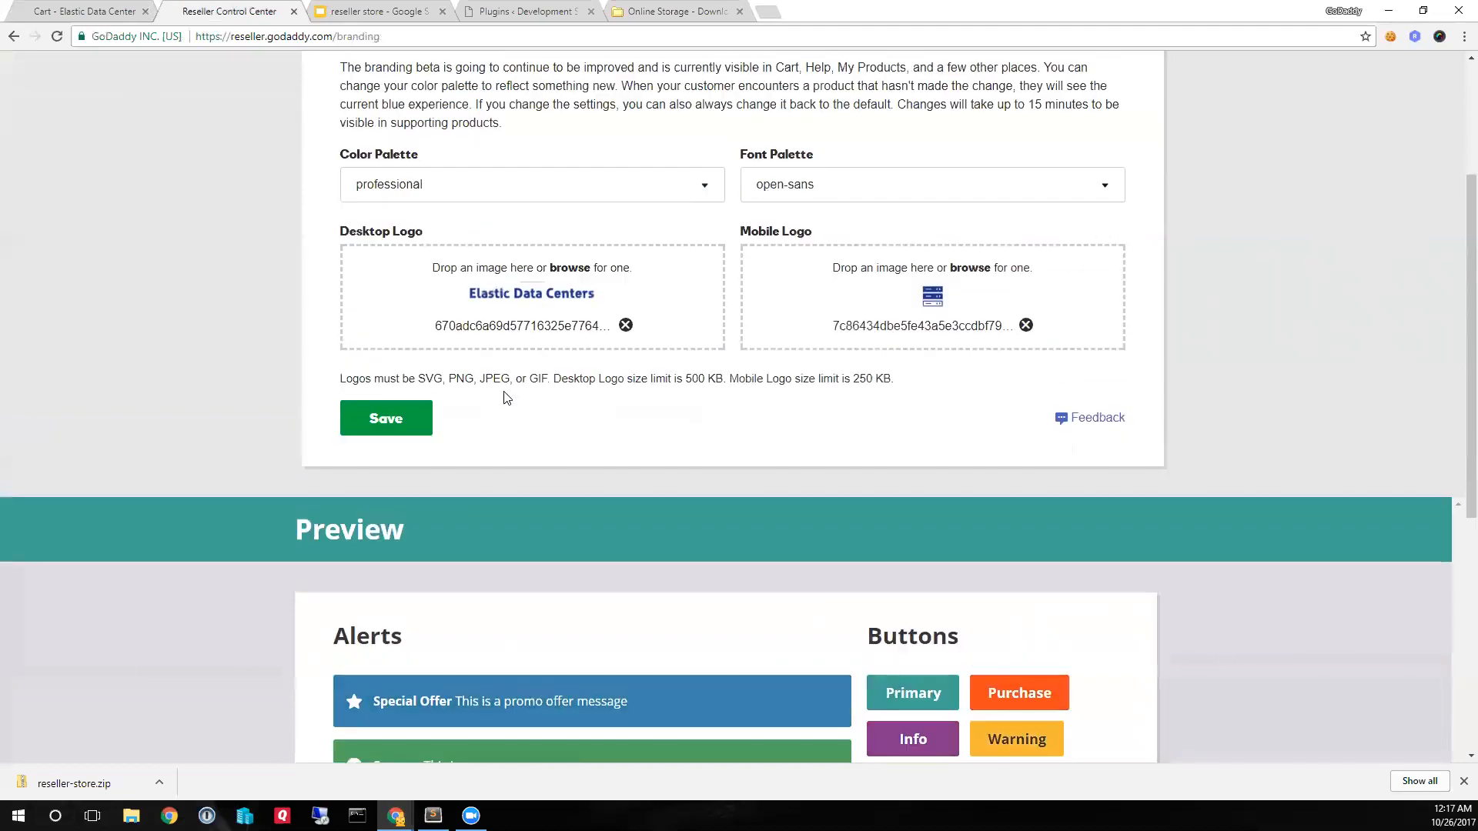
click(399, 425)
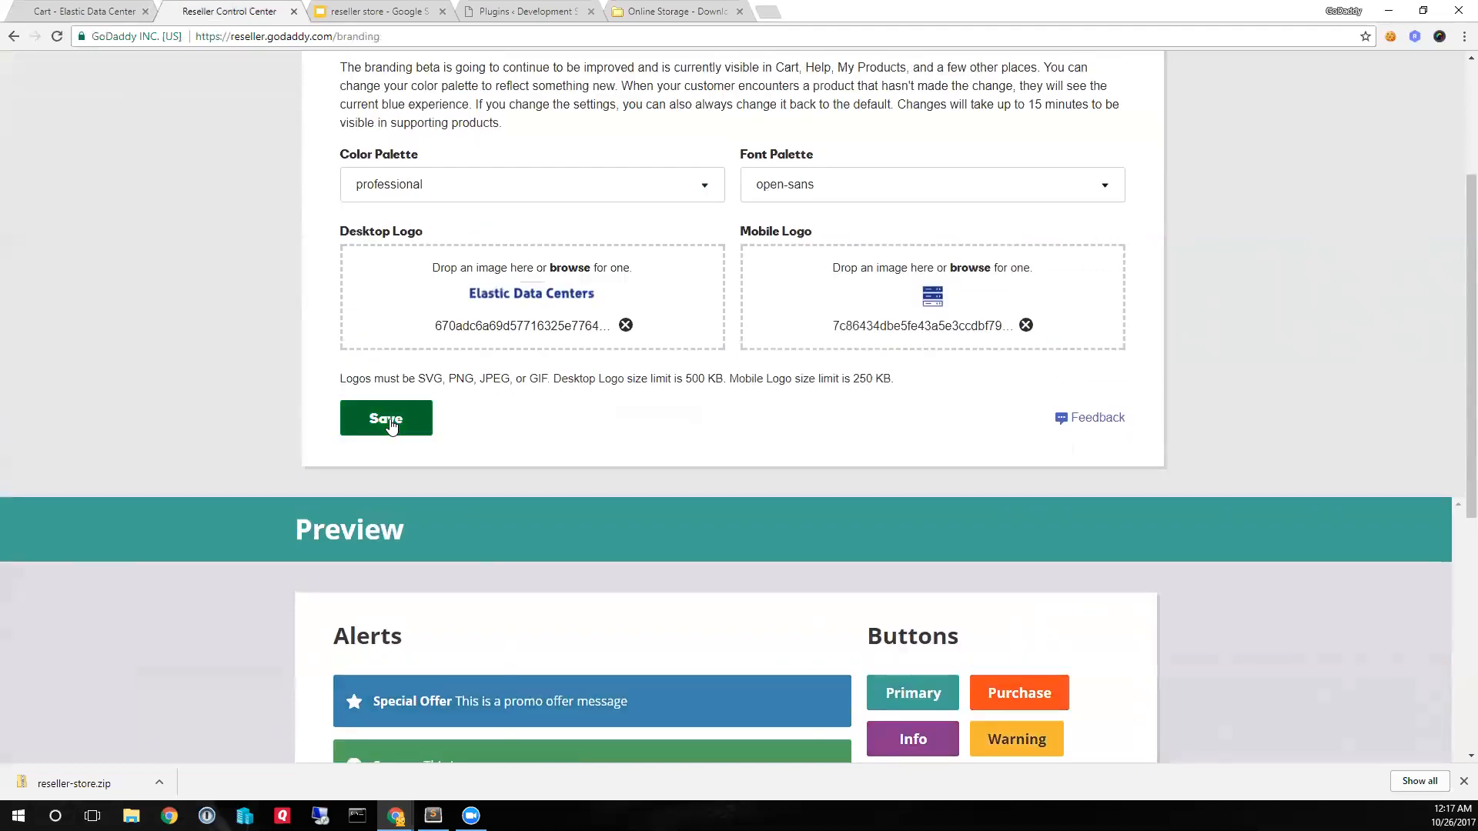
scroll(874, 303, up, 3)
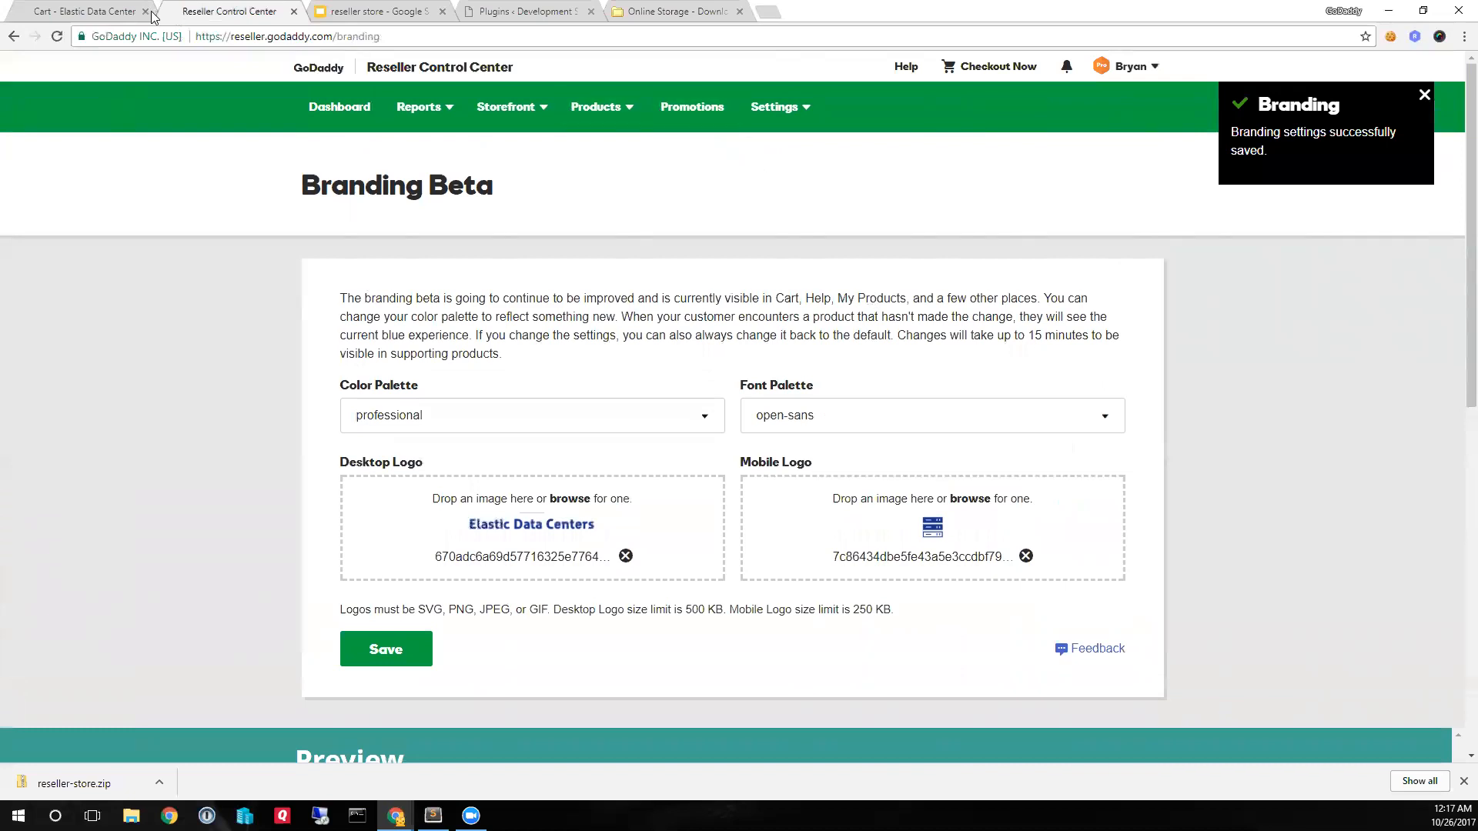
- Return to the Home page, reopen it in Page Builder, and add a Reseller Shopper Login widget with default labels in the empty column beside View Cart
click(97, 14)
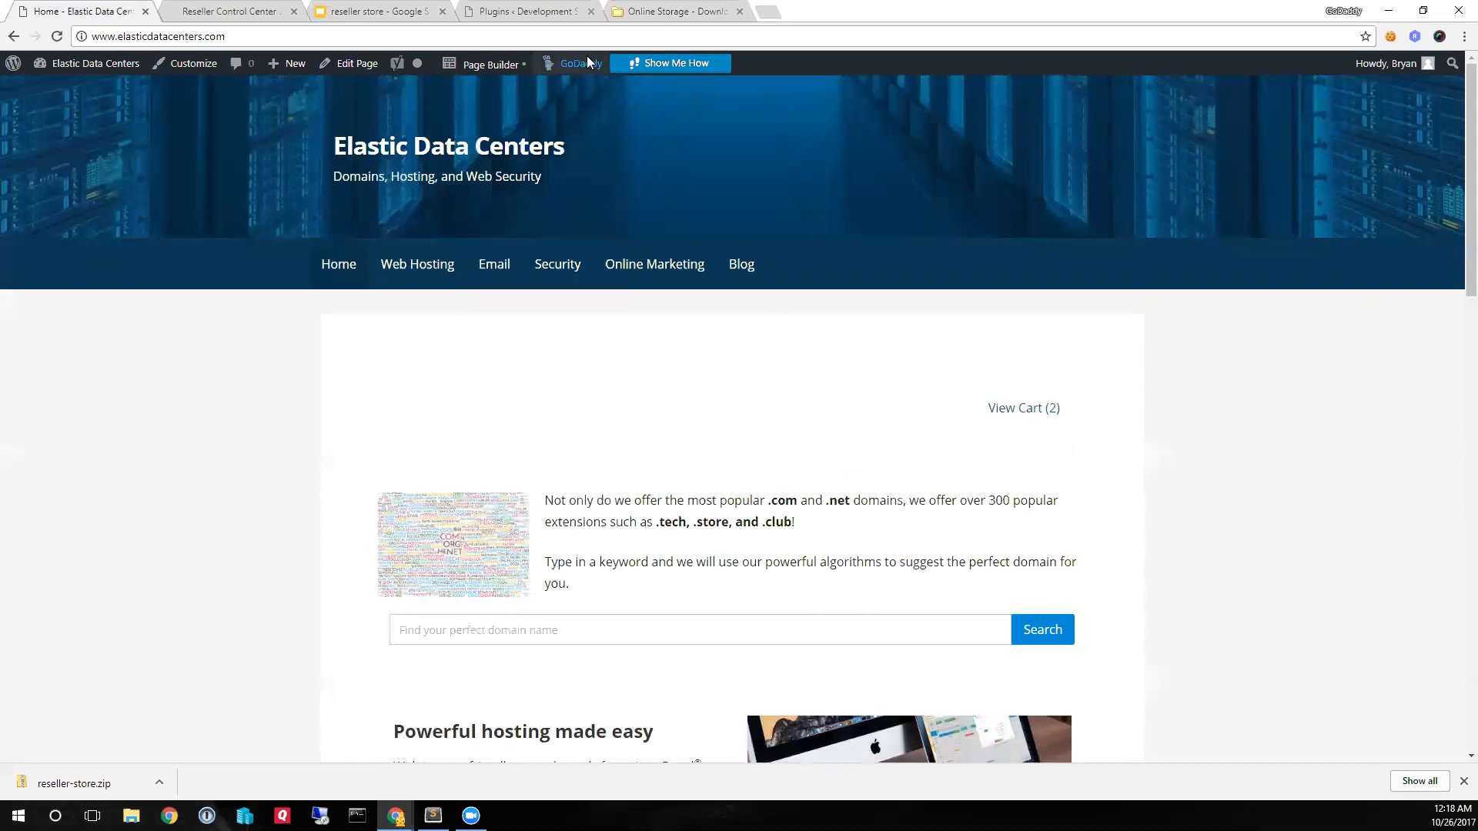
click(483, 66)
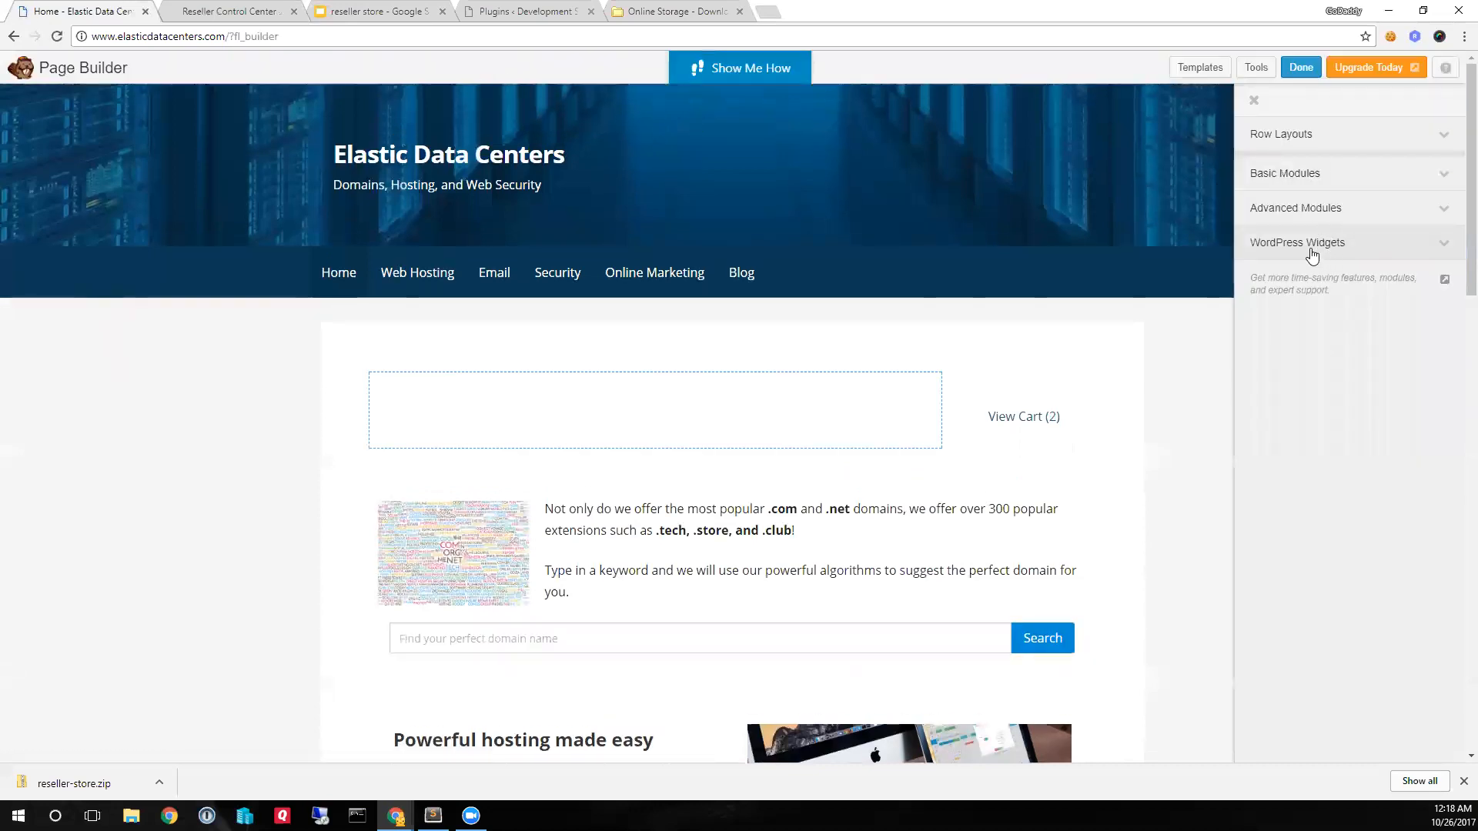
click(1309, 244)
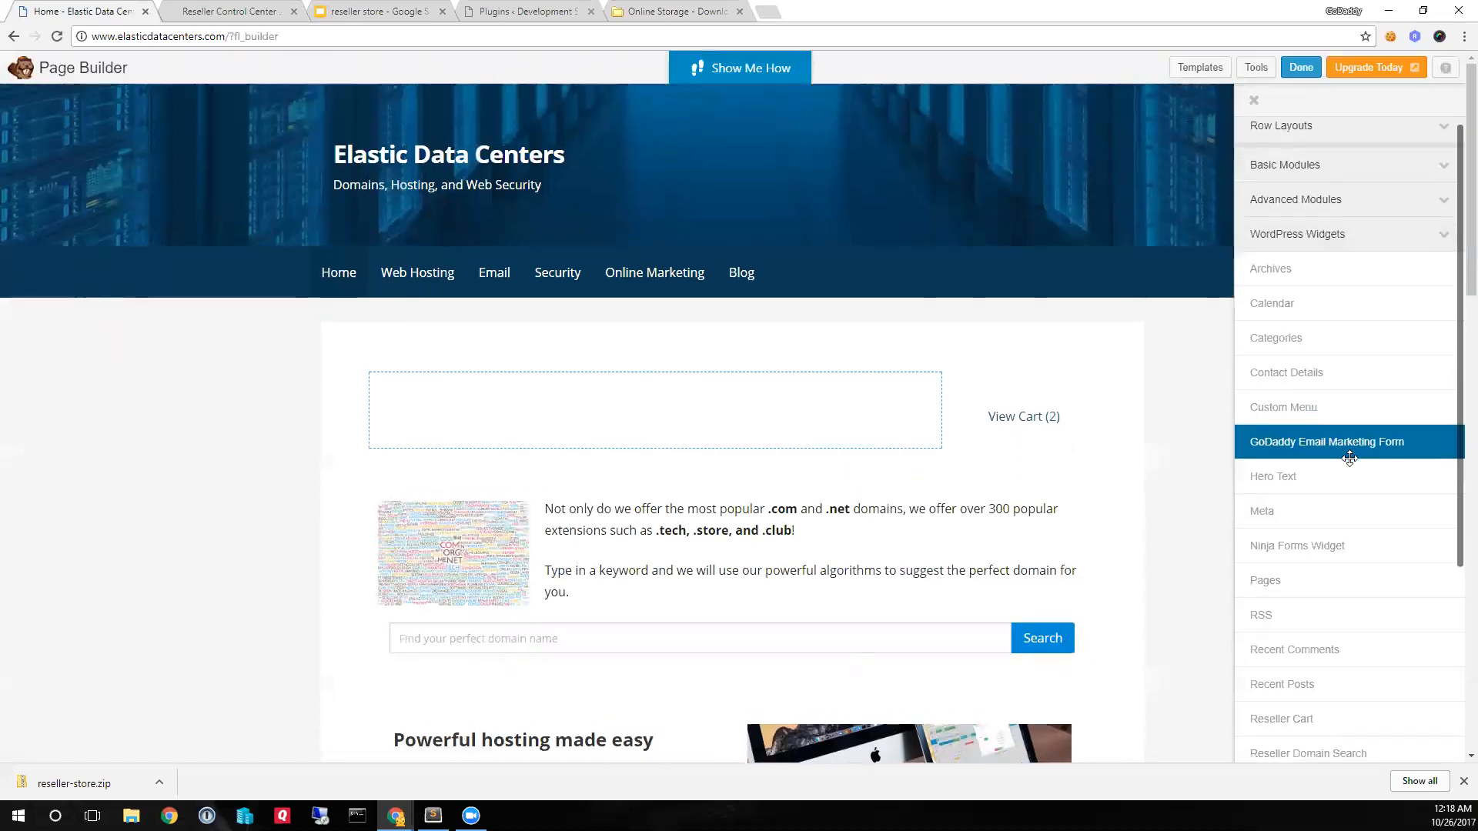
scroll(1350, 459, down, 5)
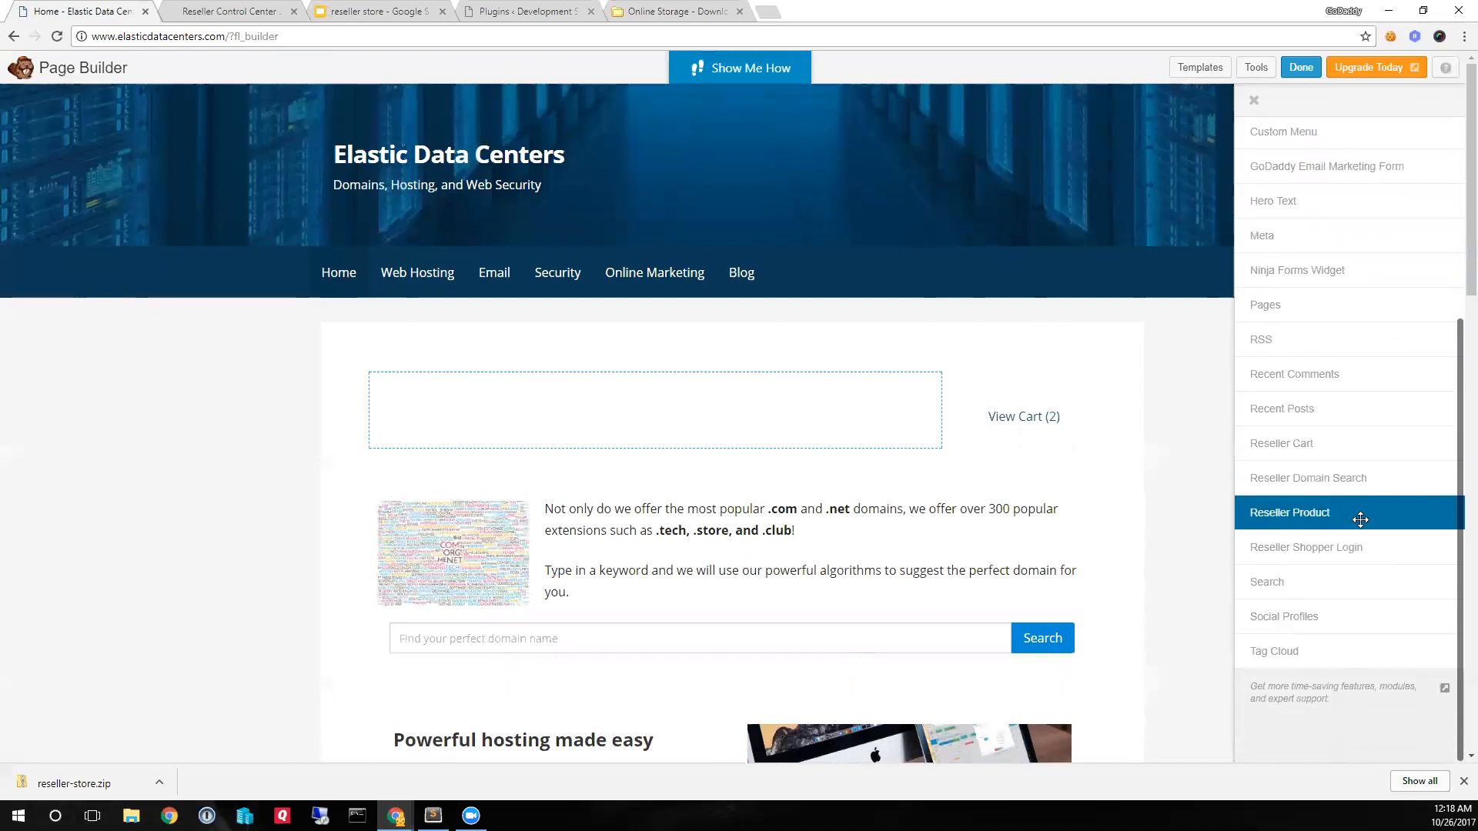
drag(1353, 547, 538, 438)
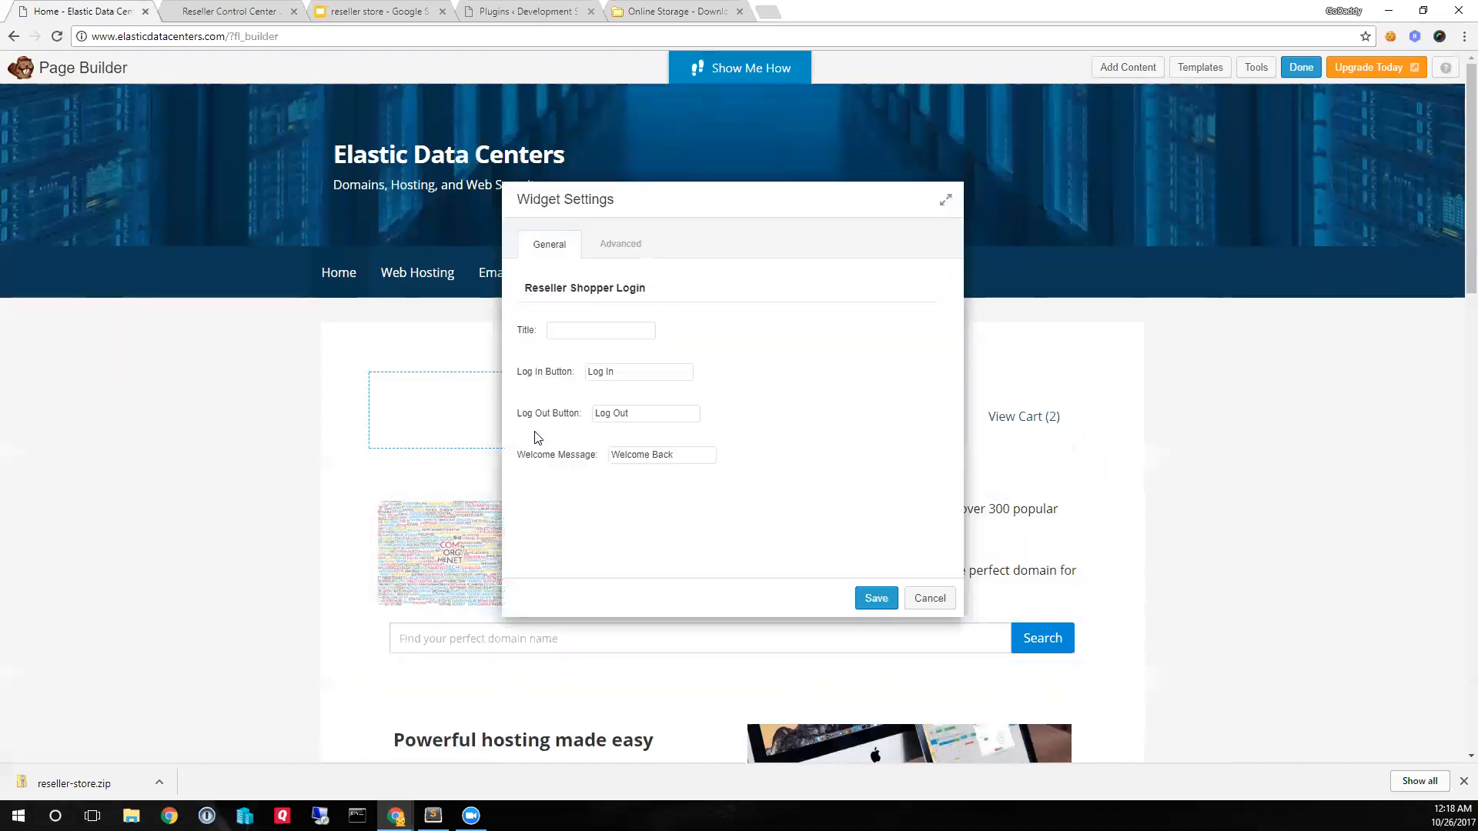
click(877, 599)
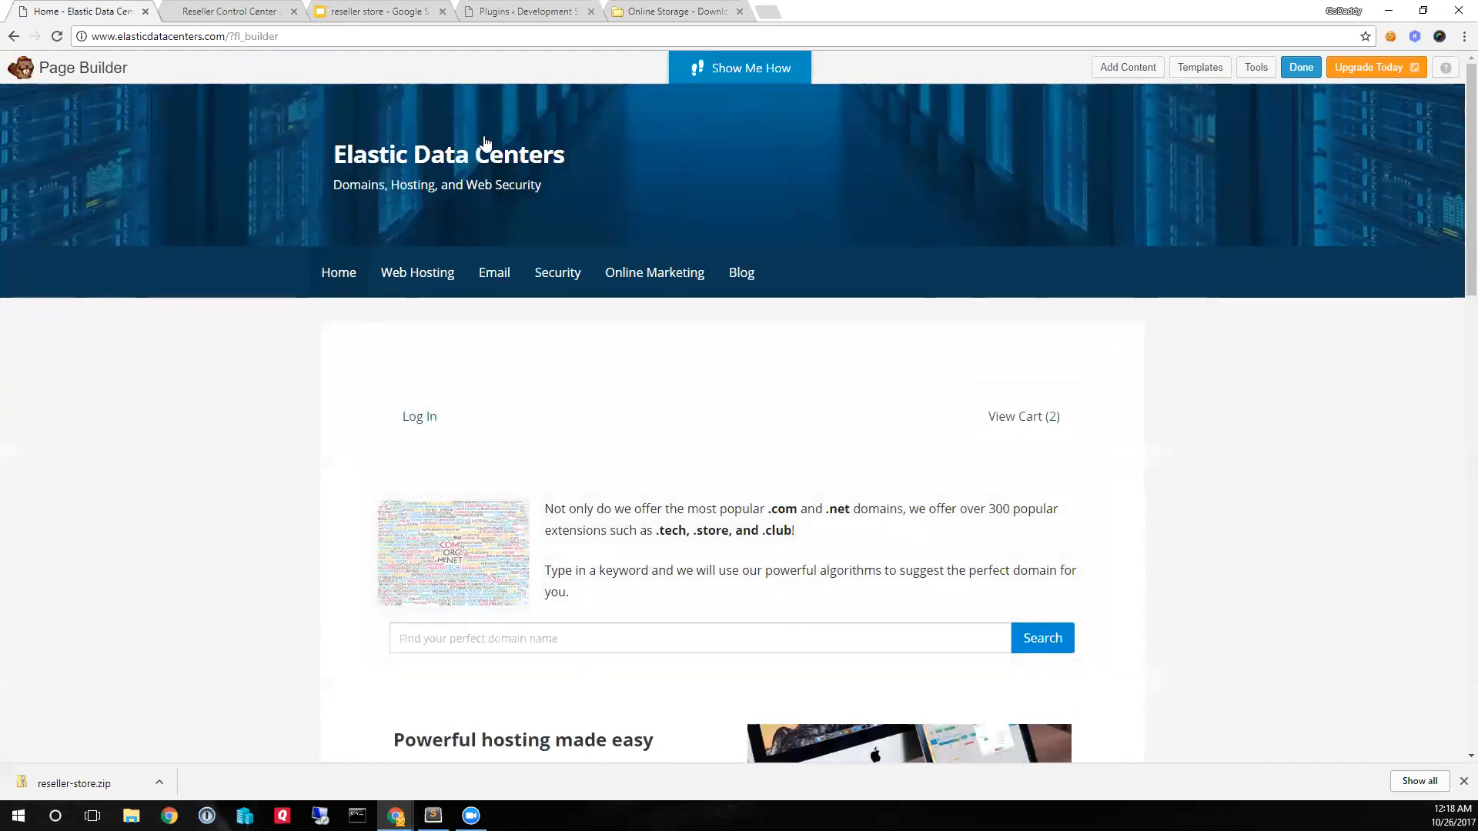
- Open the Branding settings in the Reseller Control Center and review the display name, header URLs and custom domain options
click(231, 16)
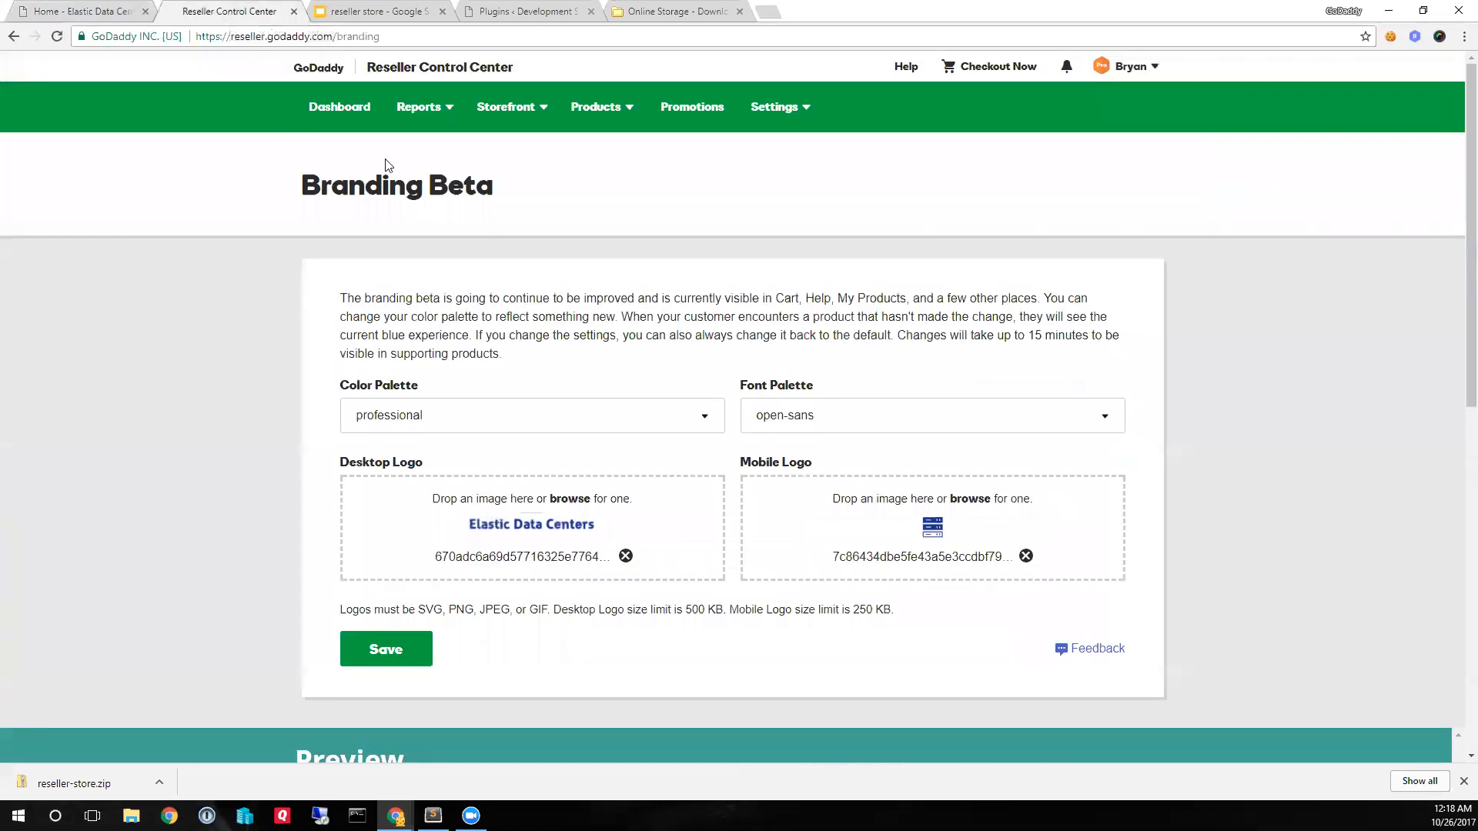
click(782, 108)
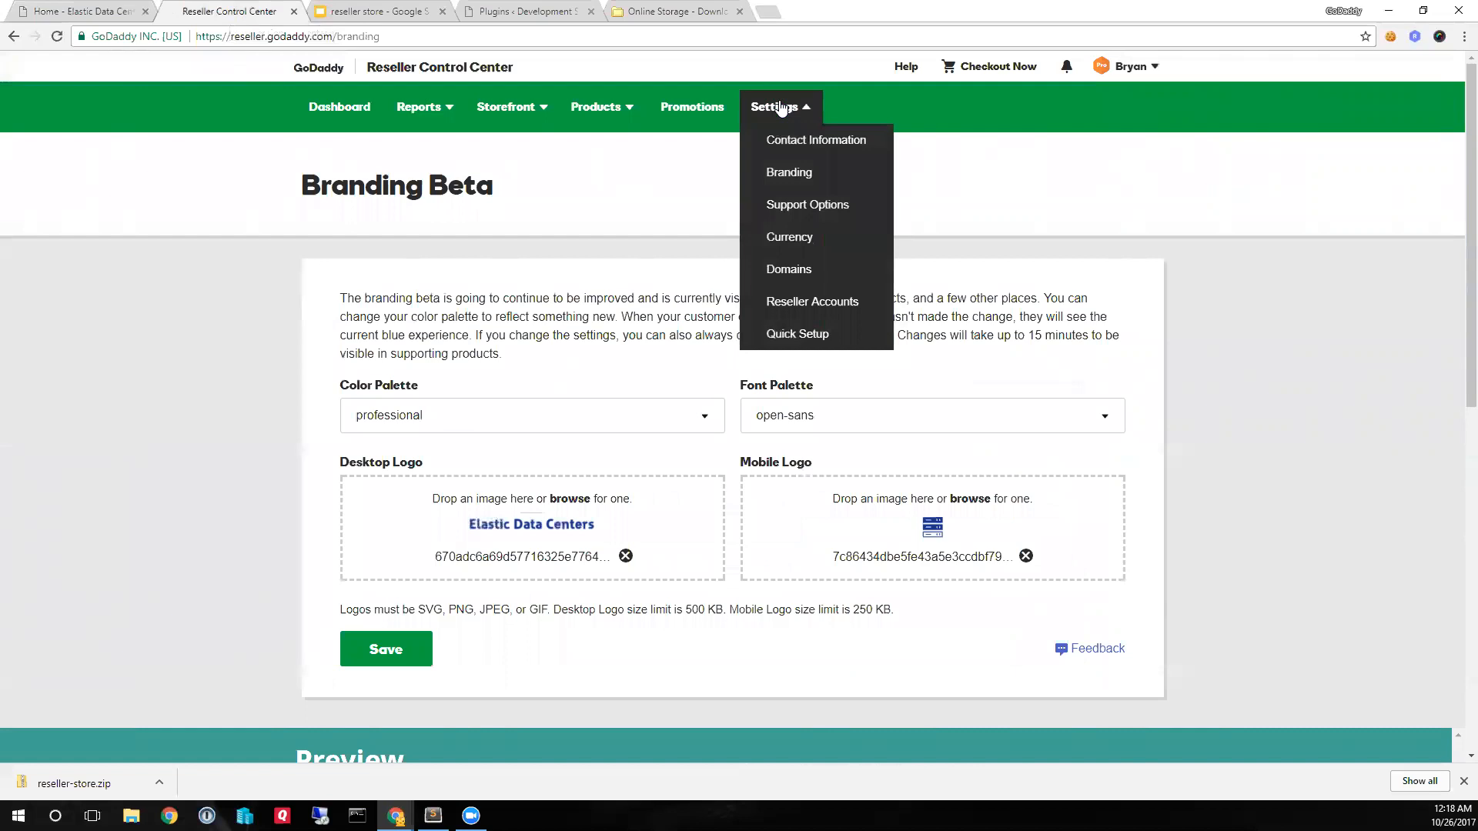
click(790, 165)
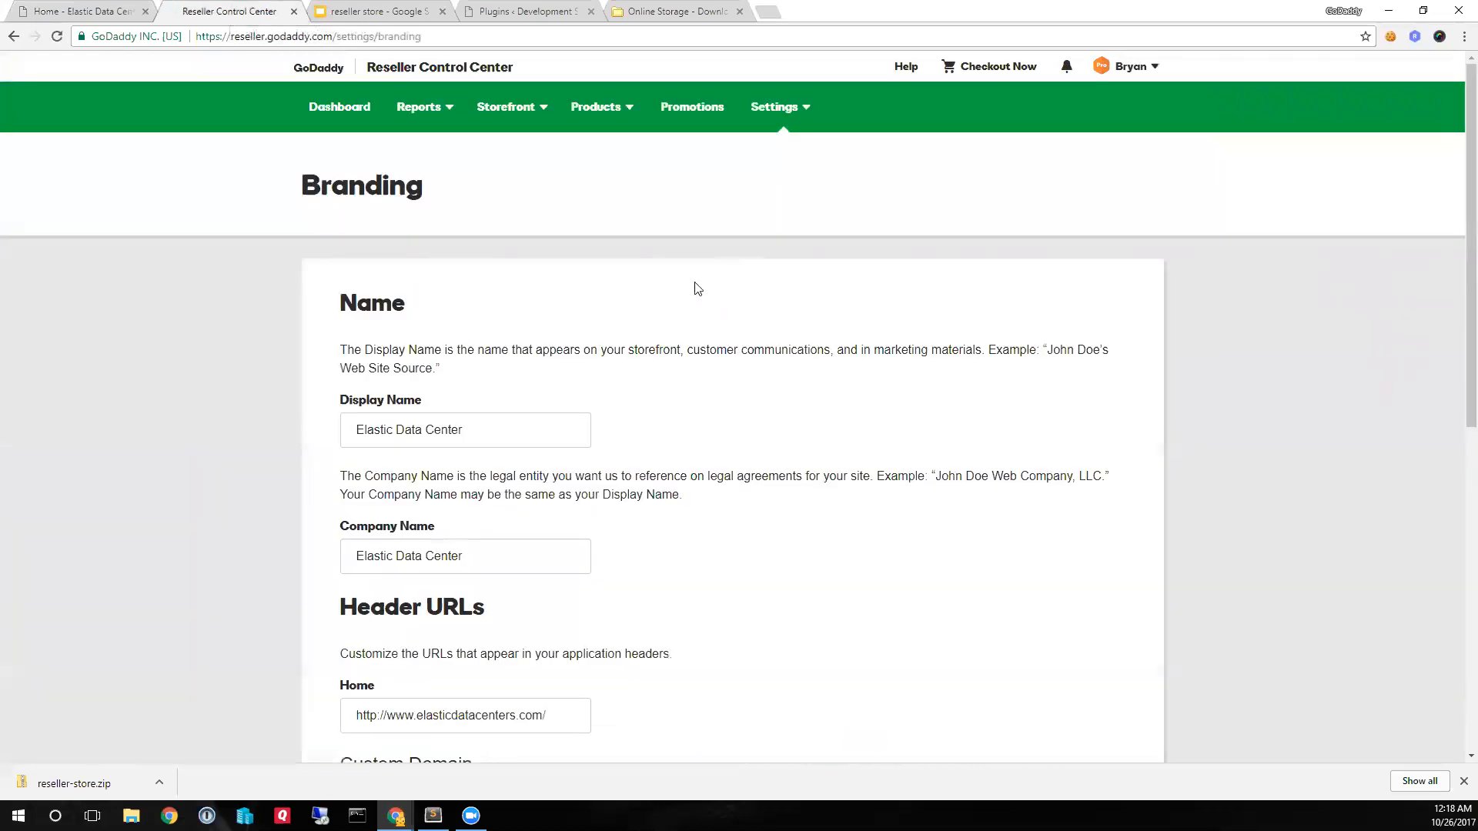
scroll(742, 374, down, 5)
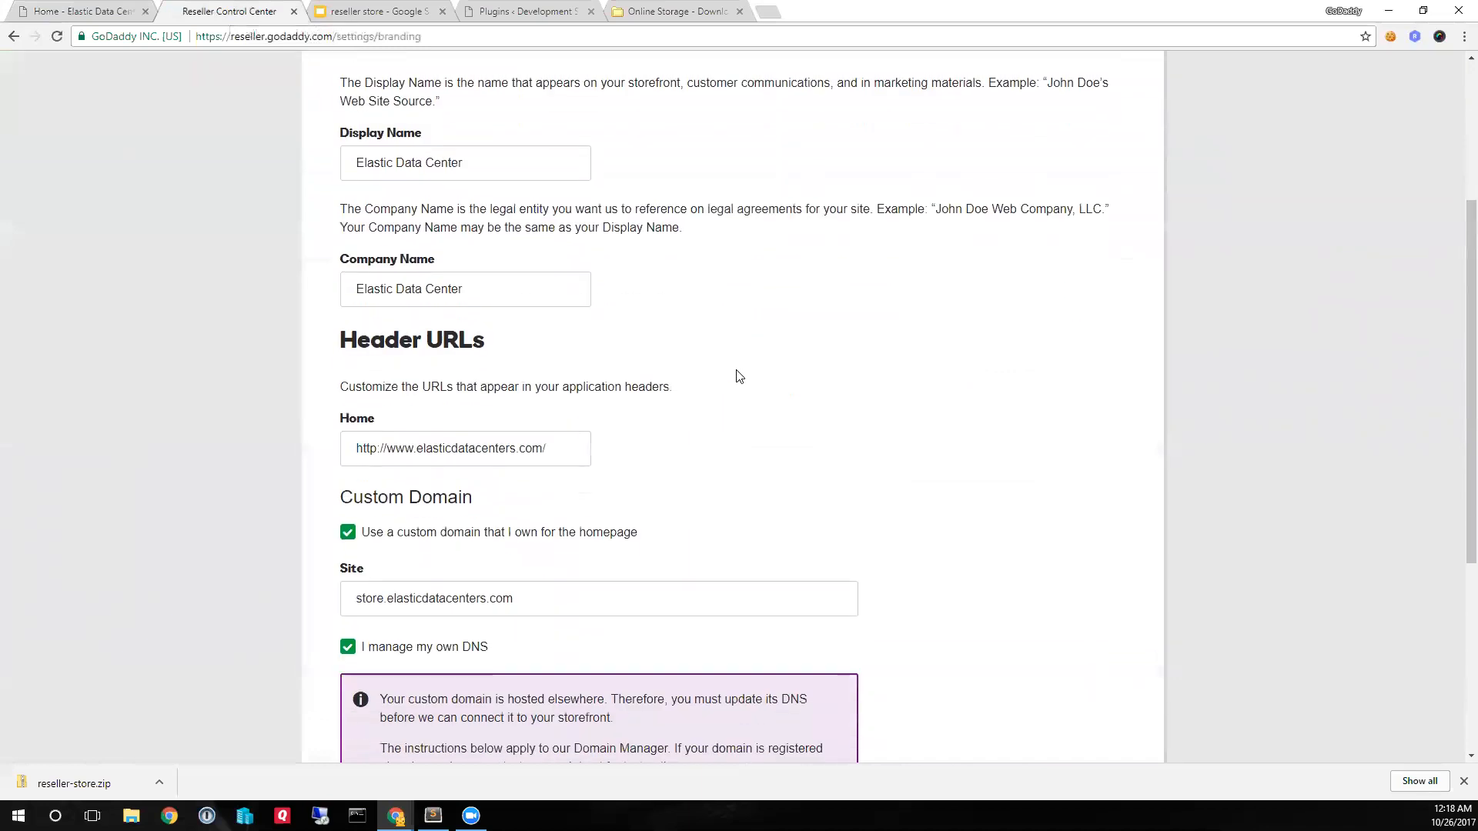
- Examine the Home URL under Header URLs in the branding settings
scroll(739, 377, down, 1)
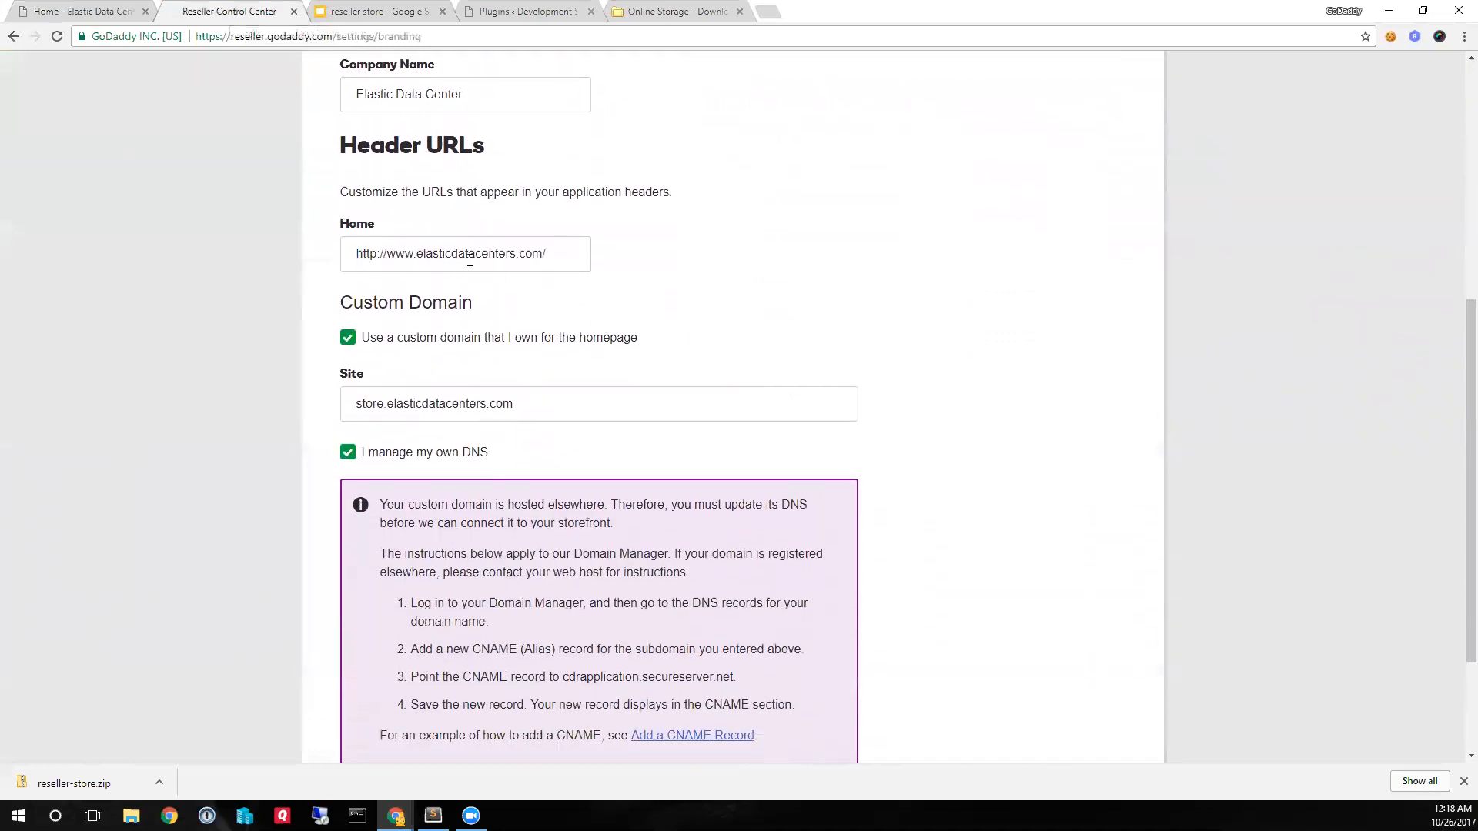
triple_click(551, 256)
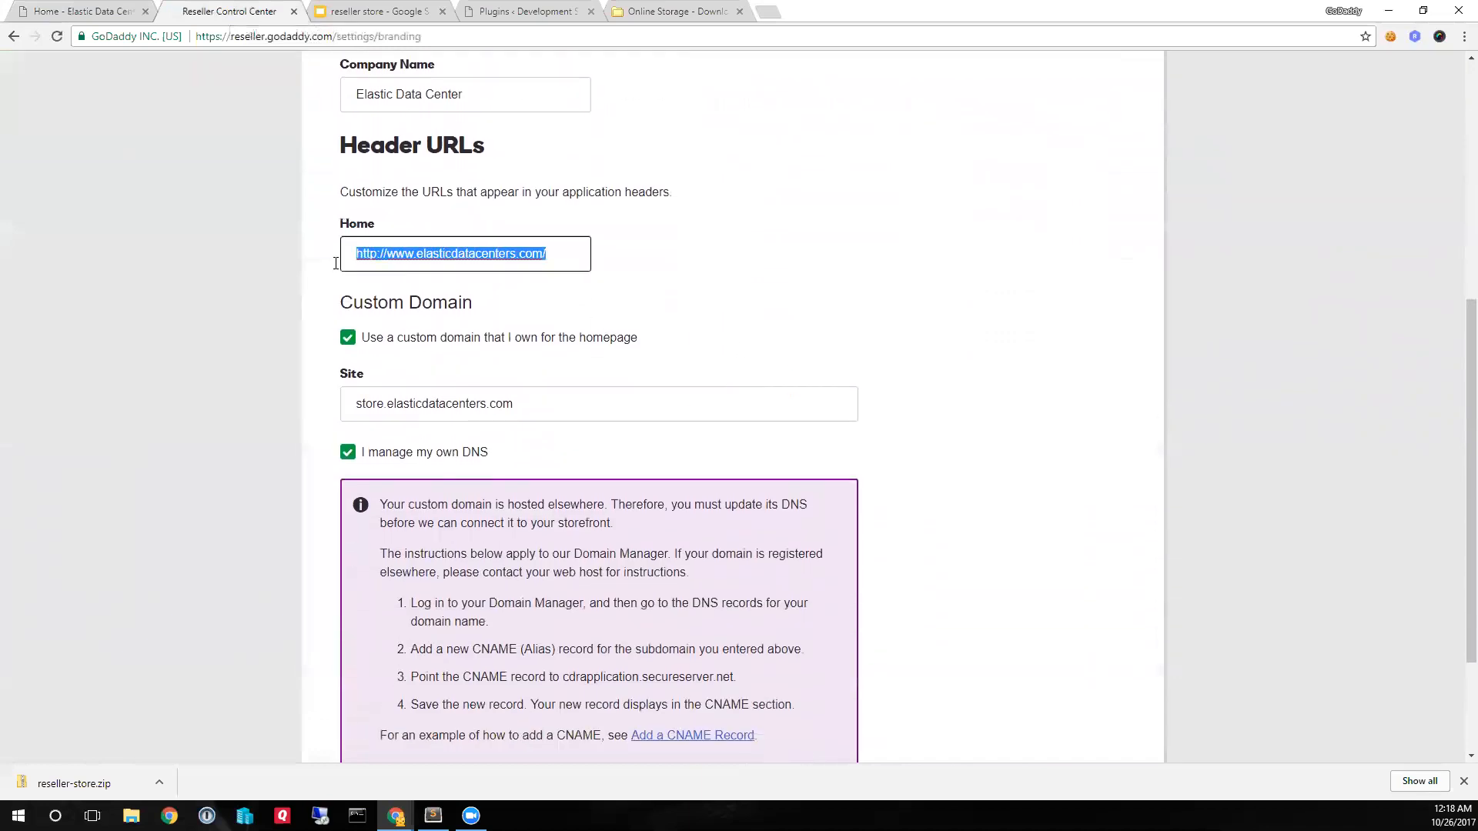
click(440, 252)
drag(544, 254, 336, 267)
click(515, 253)
drag(551, 252, 442, 257)
click(446, 260)
scroll(489, 385, down, 1)
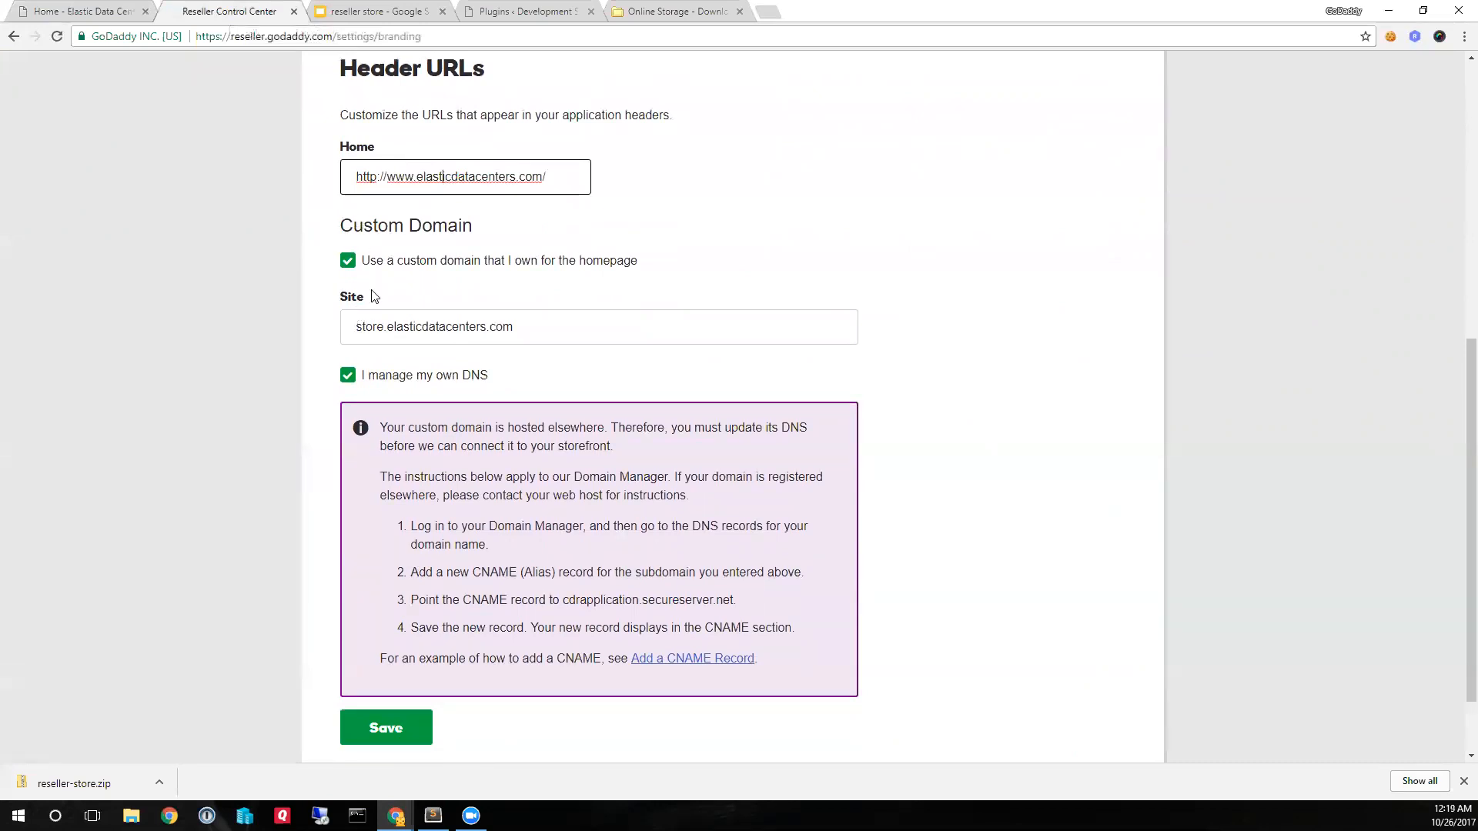
- Review the custom domain site address store.elasticdatacenters.com and save the branding settings
drag(529, 328, 390, 330)
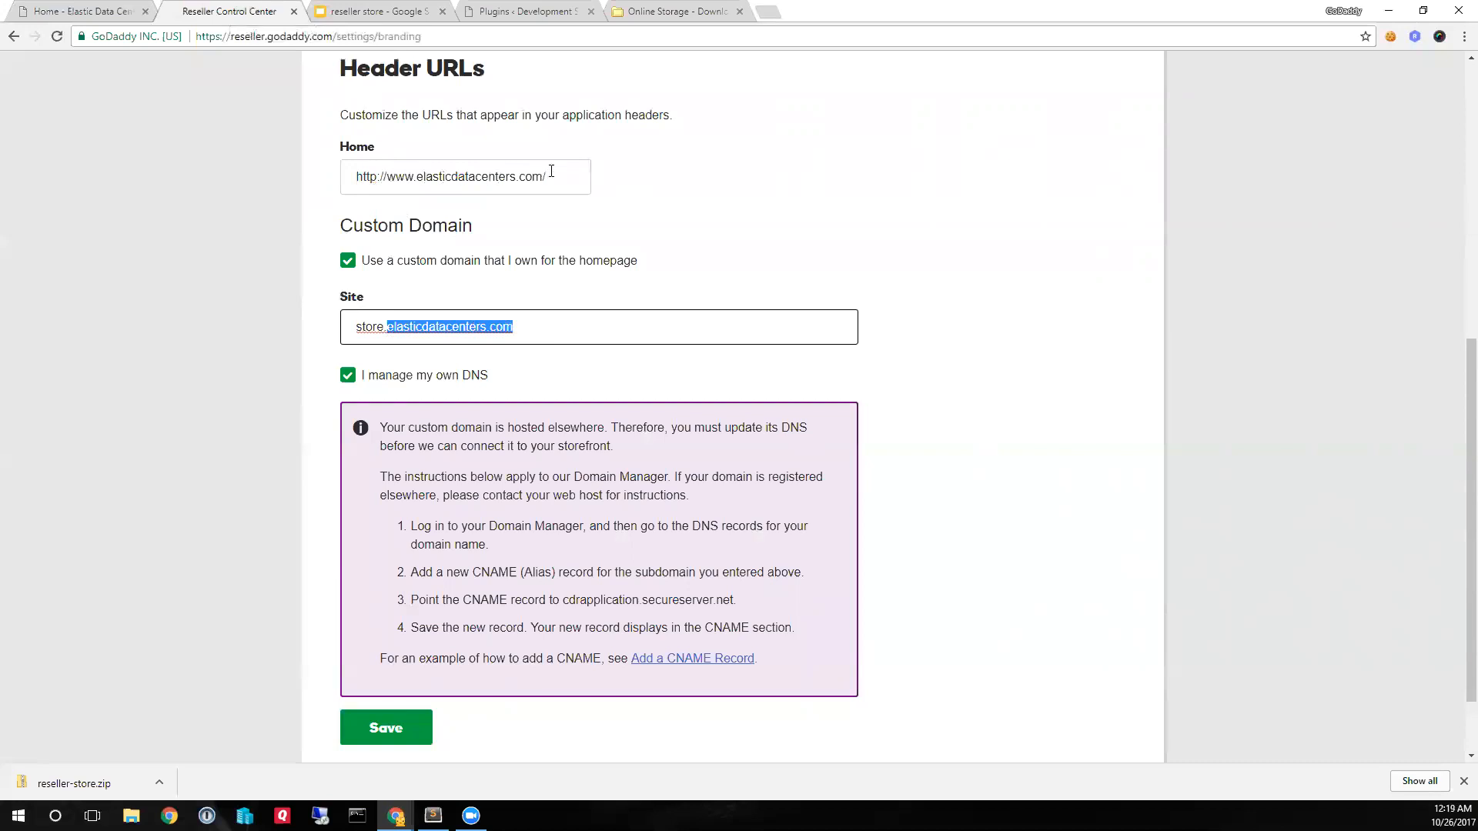
click(626, 336)
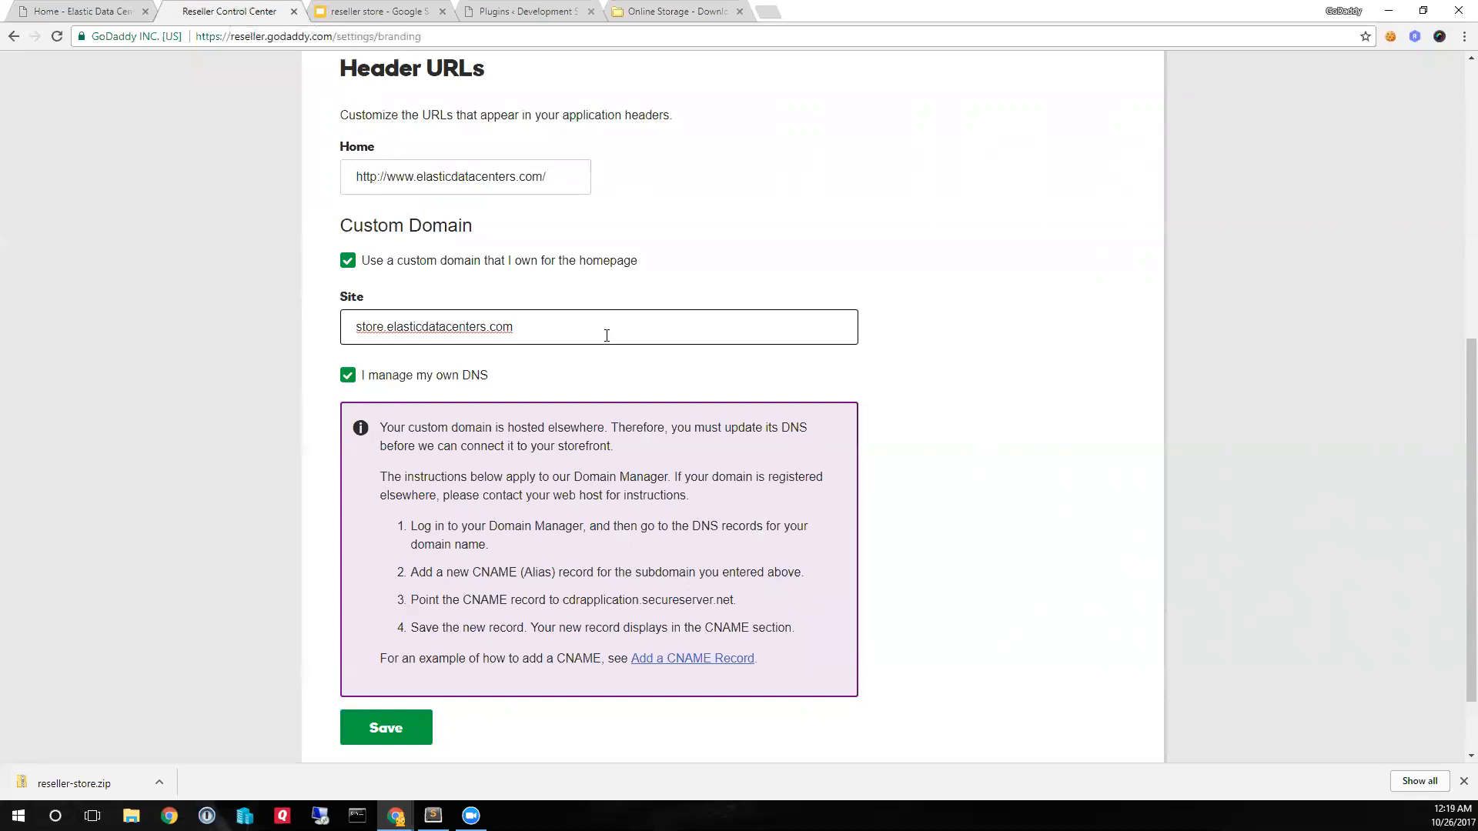
double_click(381, 329)
click(391, 329)
drag(543, 326, 400, 330)
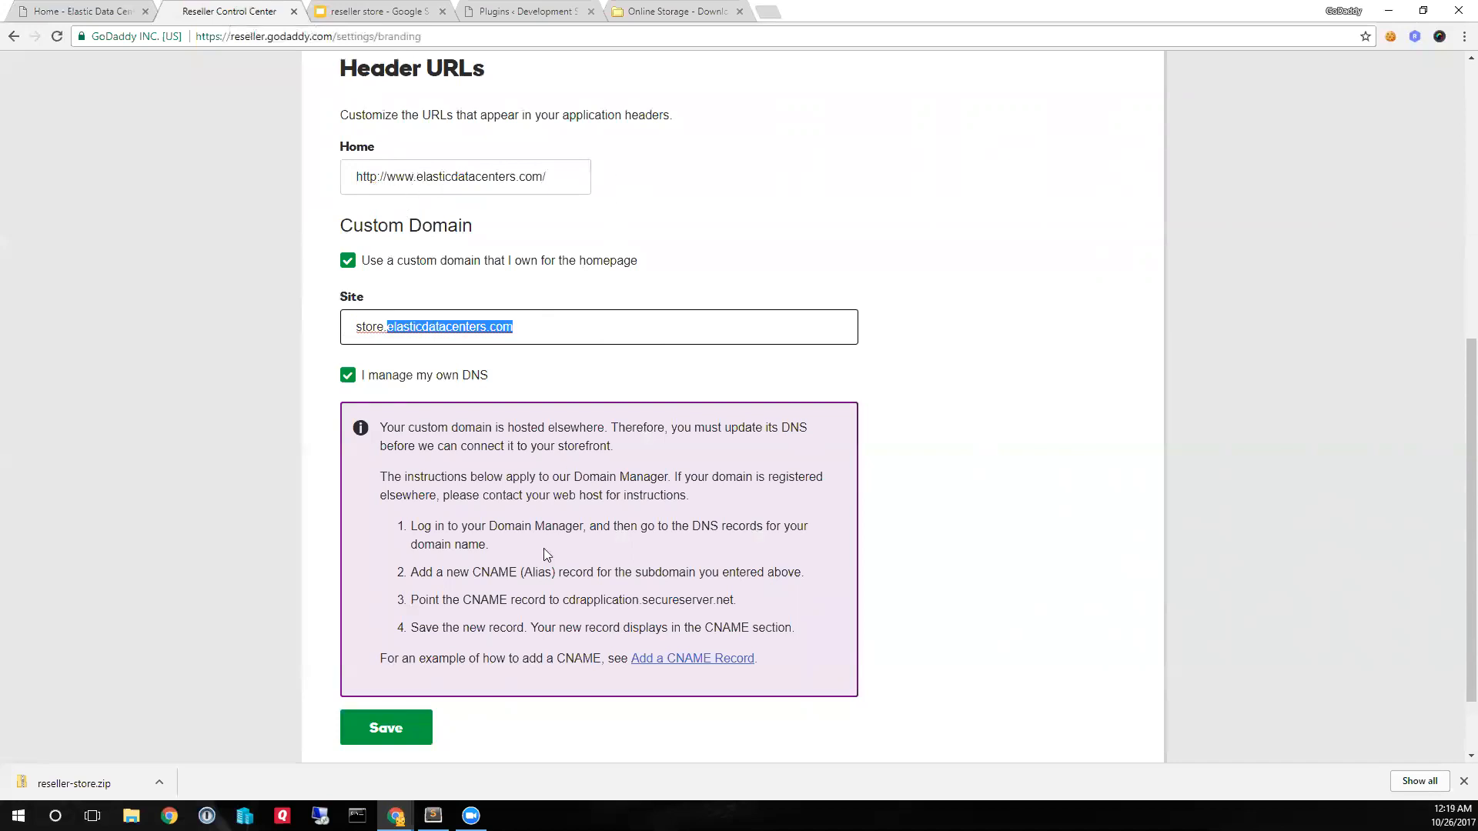
click(400, 735)
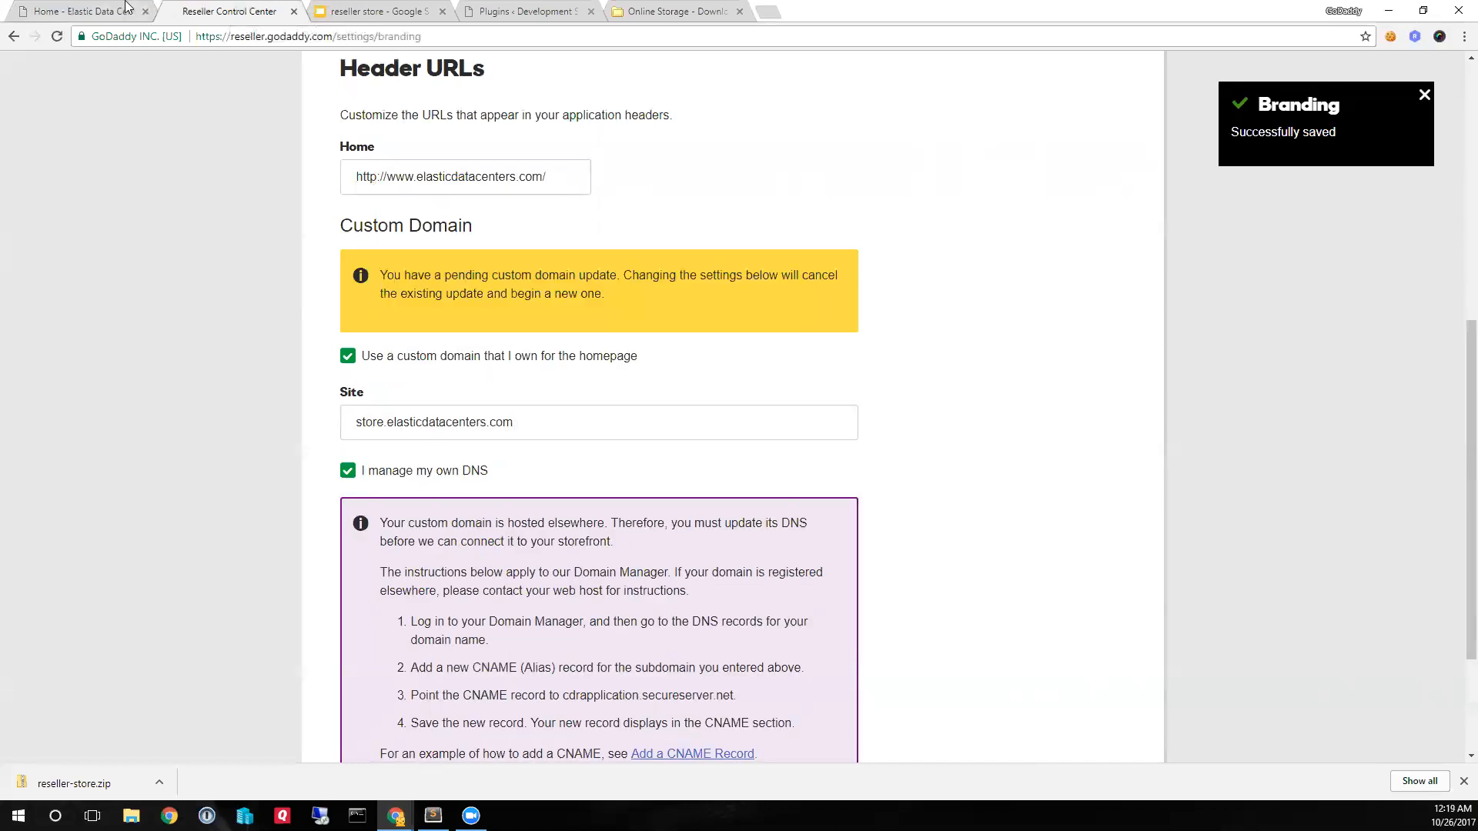
- Return to the Home page in Page Builder, publish its changes, and look over the published page
click(94, 9)
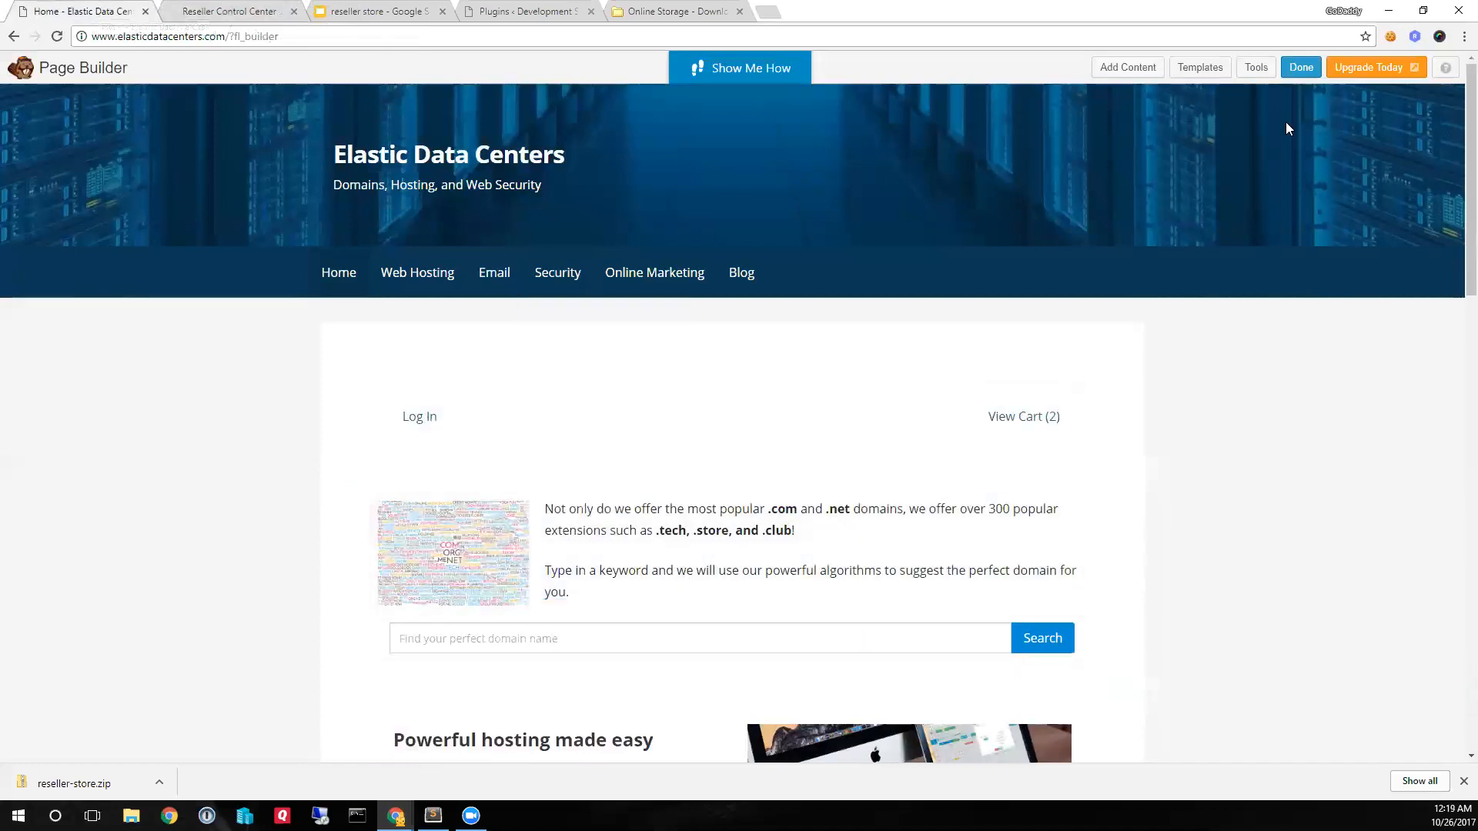
click(1301, 67)
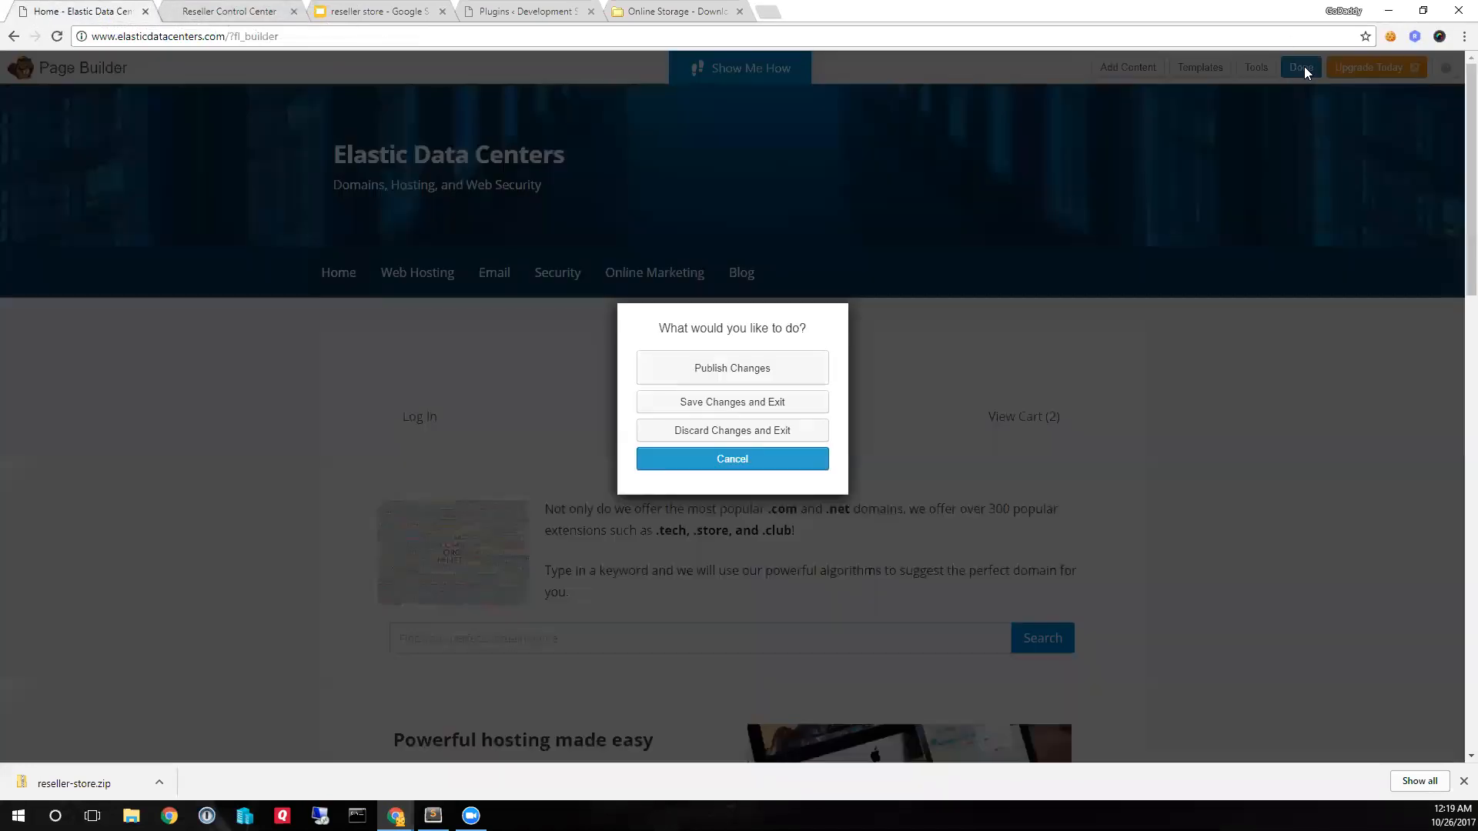
click(724, 370)
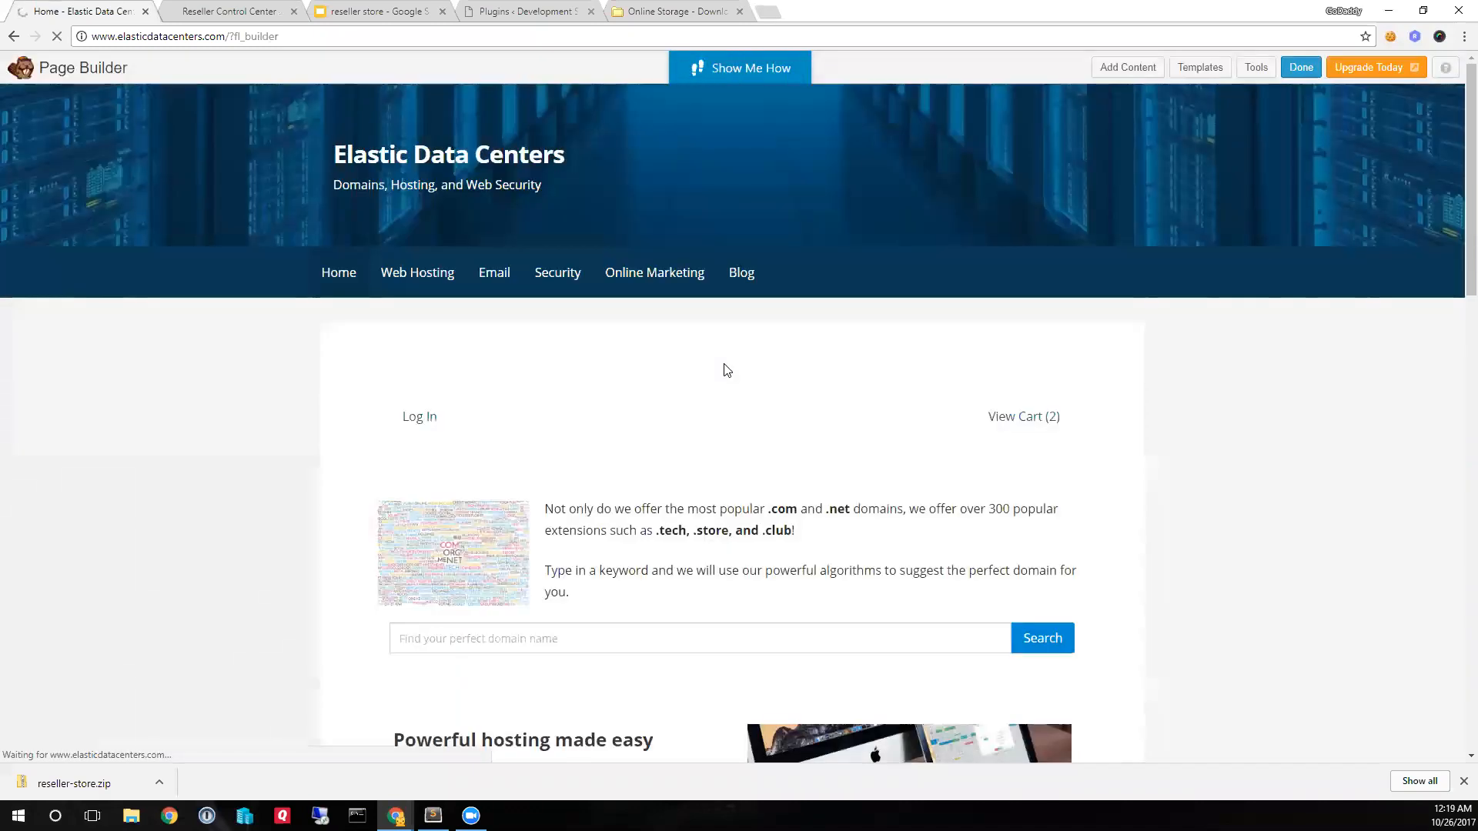
scroll(740, 416, down, 3)
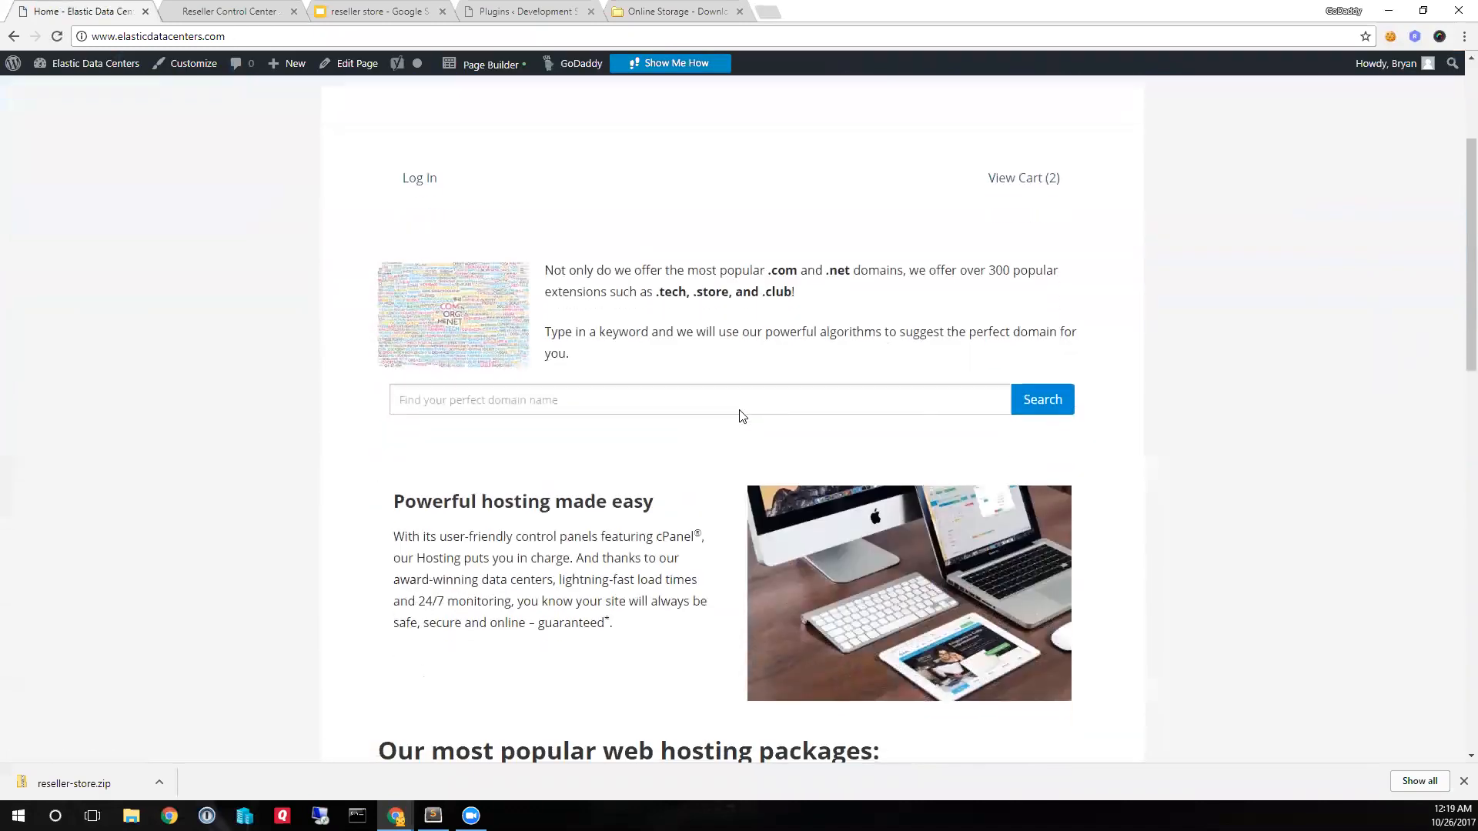
scroll(740, 416, down, 2)
scroll(739, 415, up, 4)
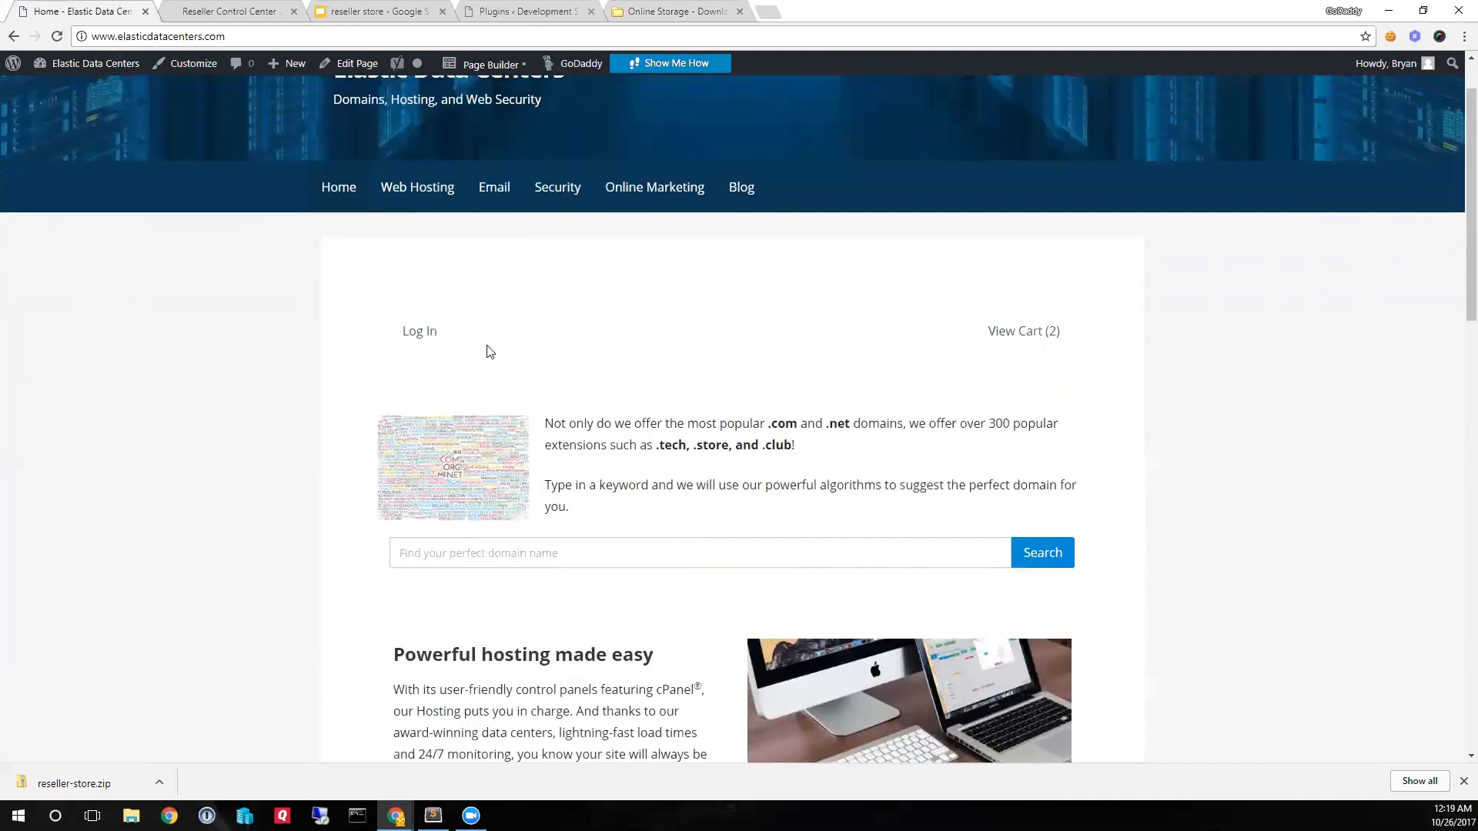
- Sign in through the page's Log In link with the prefilled credentials and check the shopper greeting back on the Home page
click(429, 340)
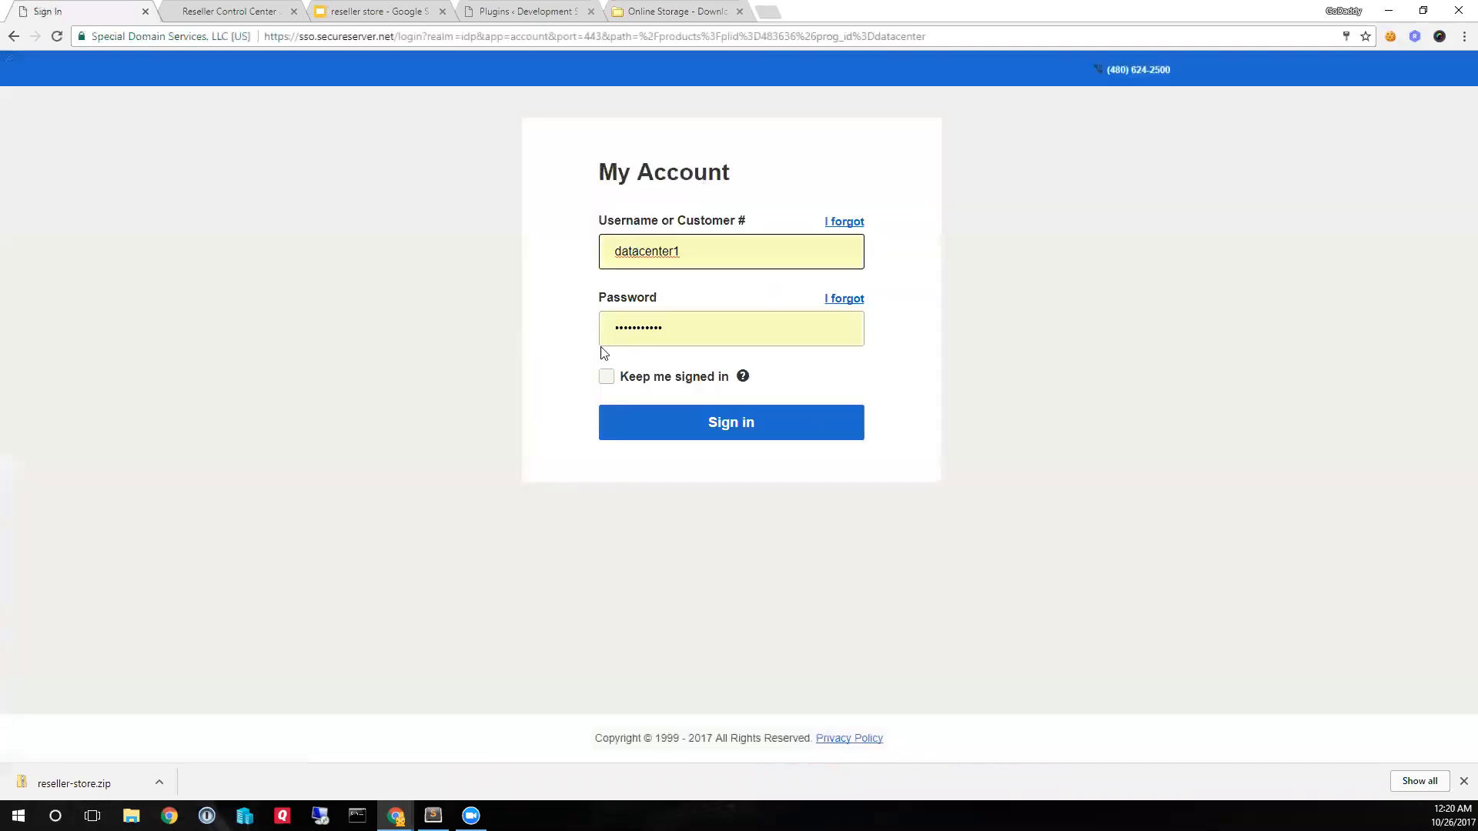
click(725, 424)
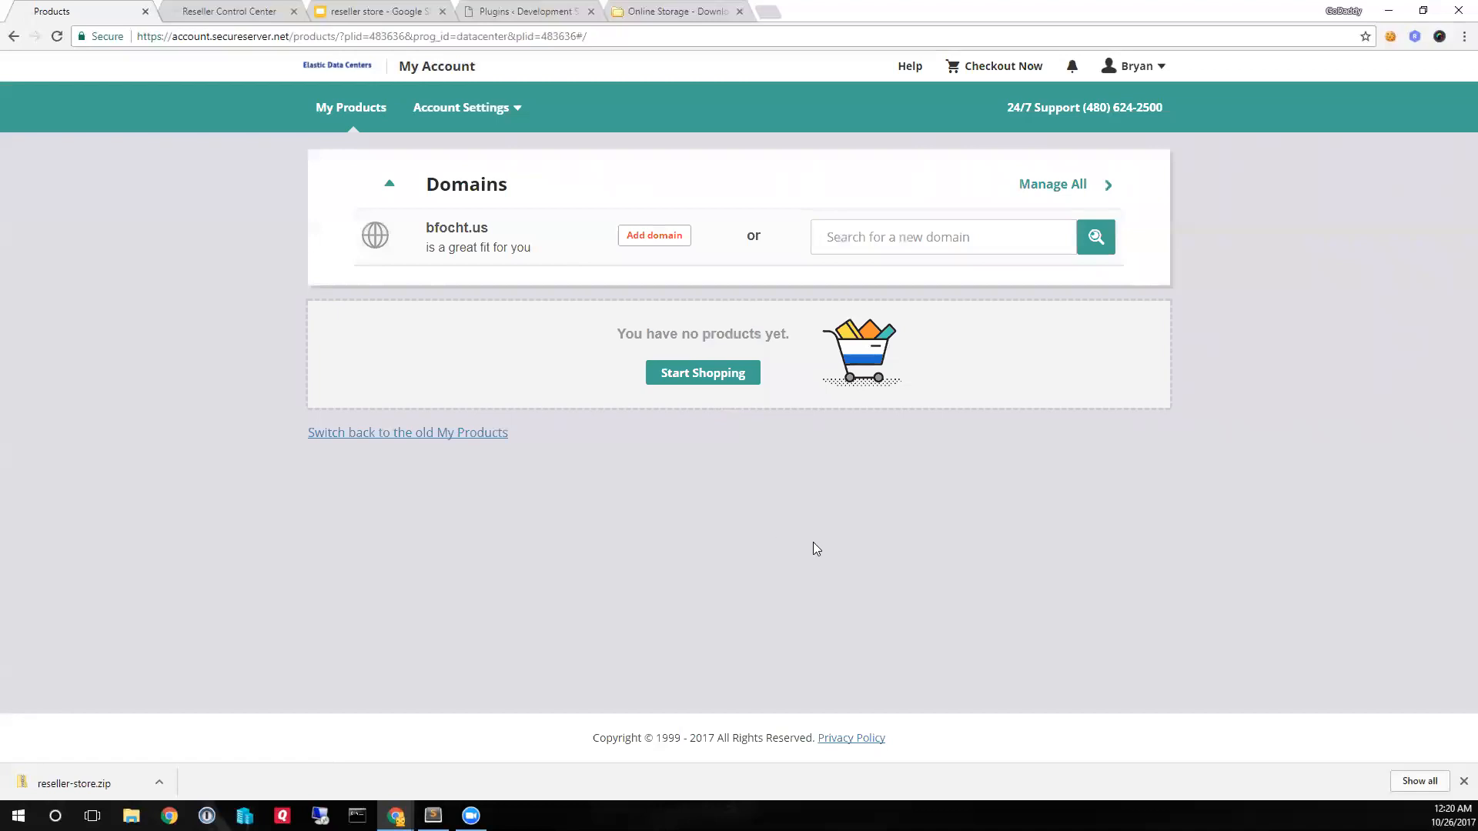
click(345, 69)
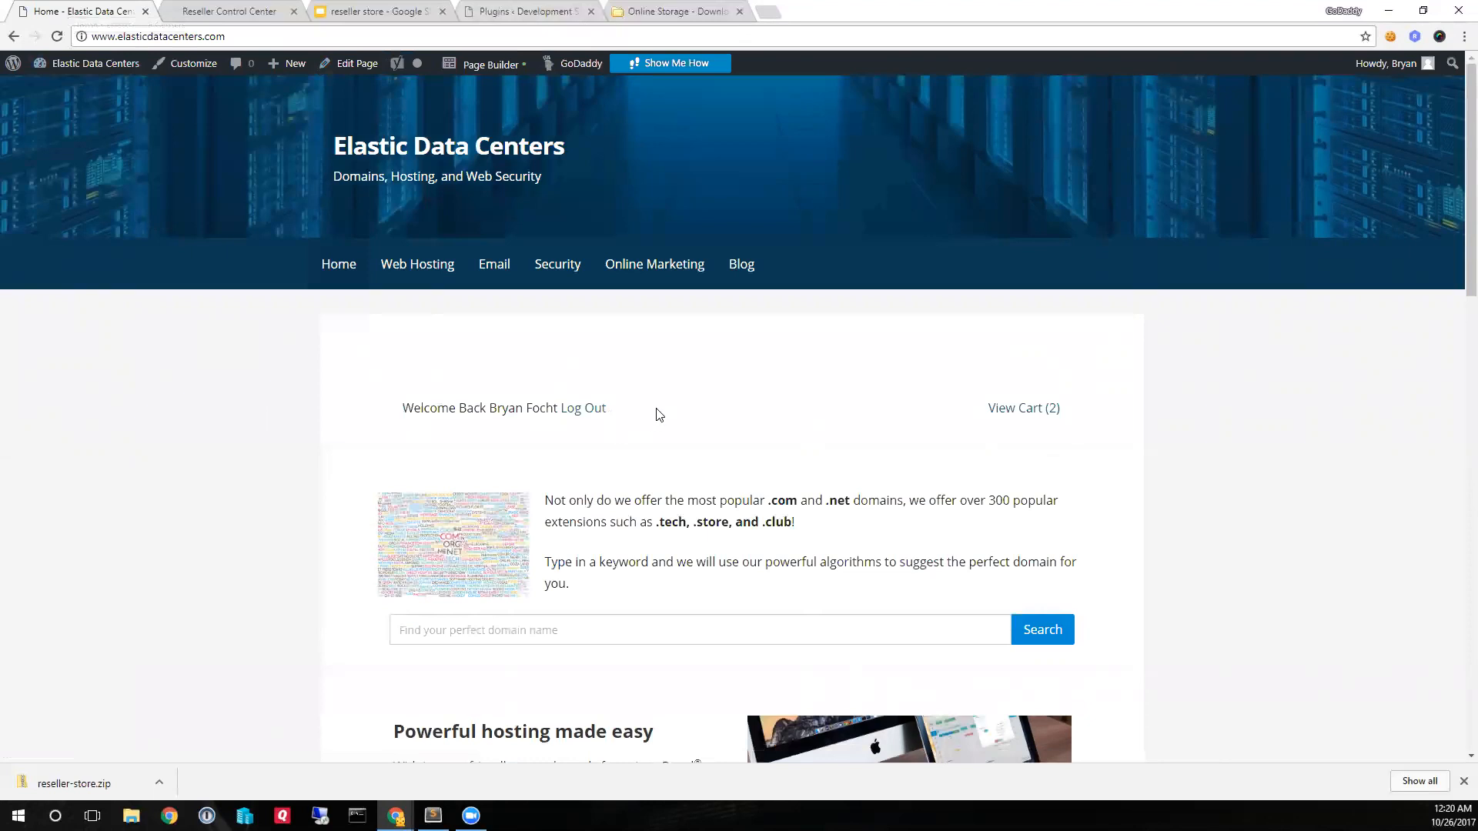
drag(656, 412, 374, 414)
click(391, 437)
drag(411, 406, 526, 409)
click(511, 442)
scroll(519, 485, down, 2)
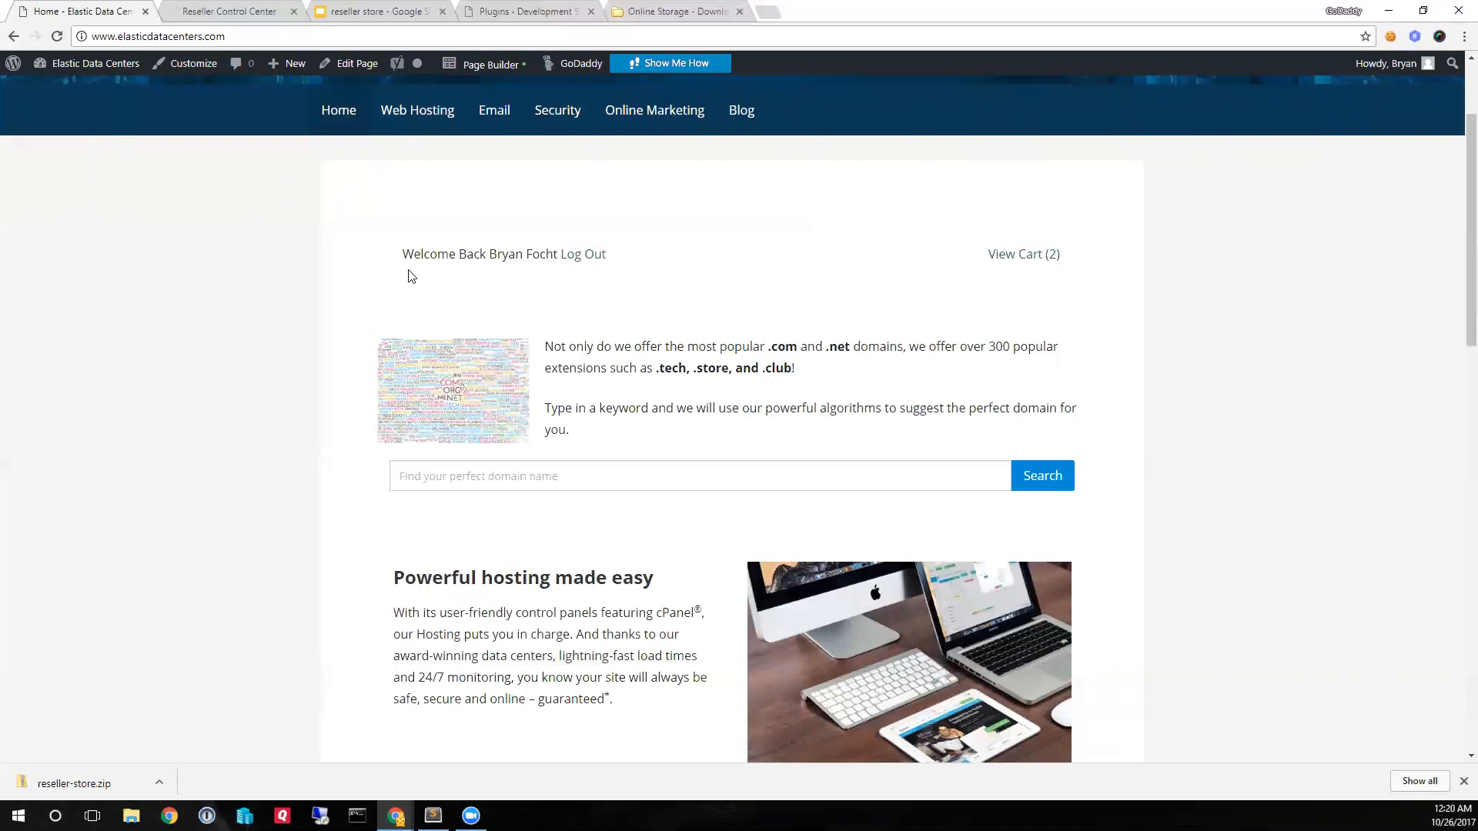
- Open Additional CSS in the site Customizer and examine the retail and sale prices of the WordPress Basic package
click(194, 62)
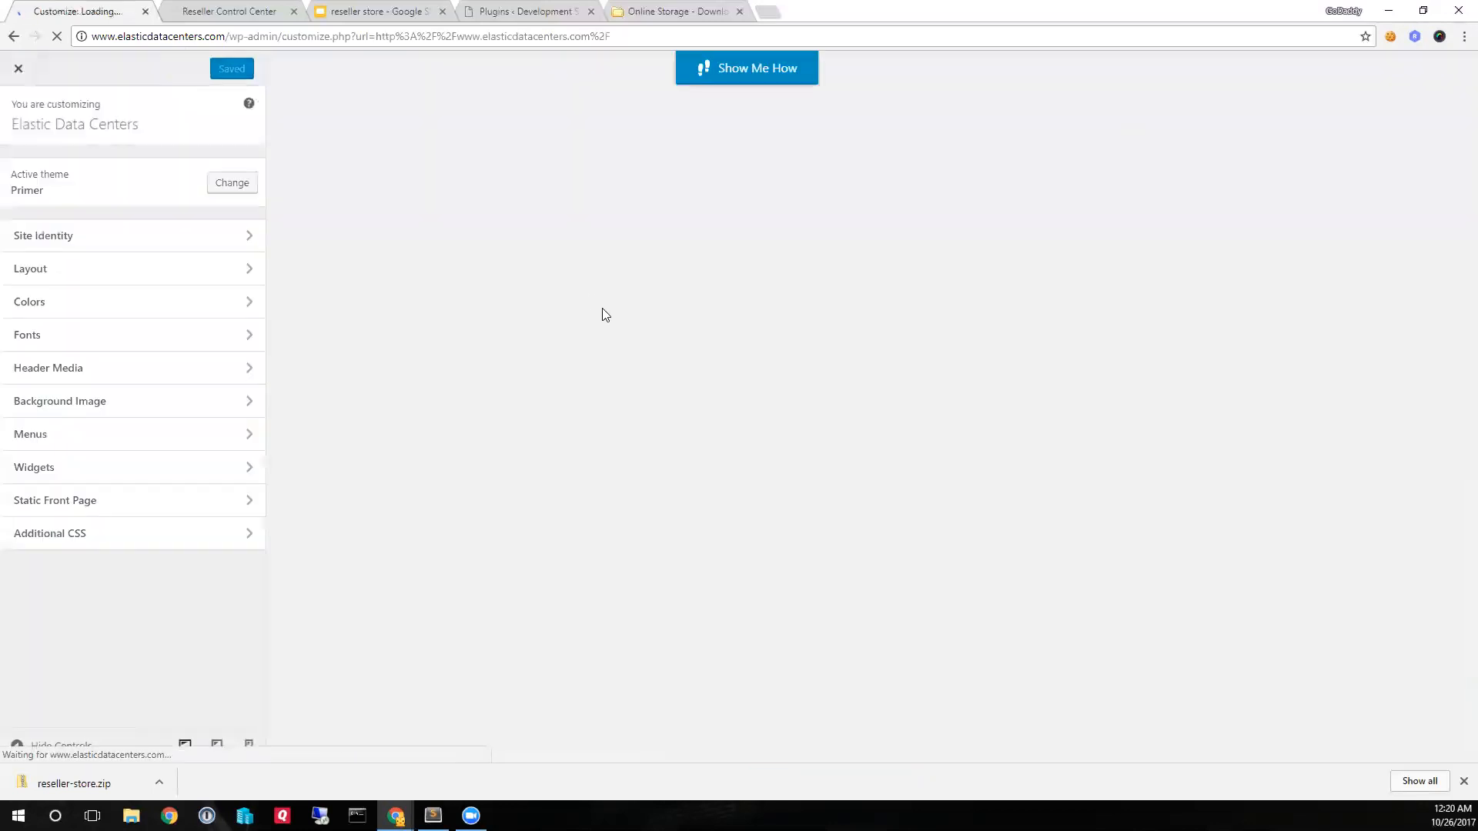
scroll(743, 468, down, 1)
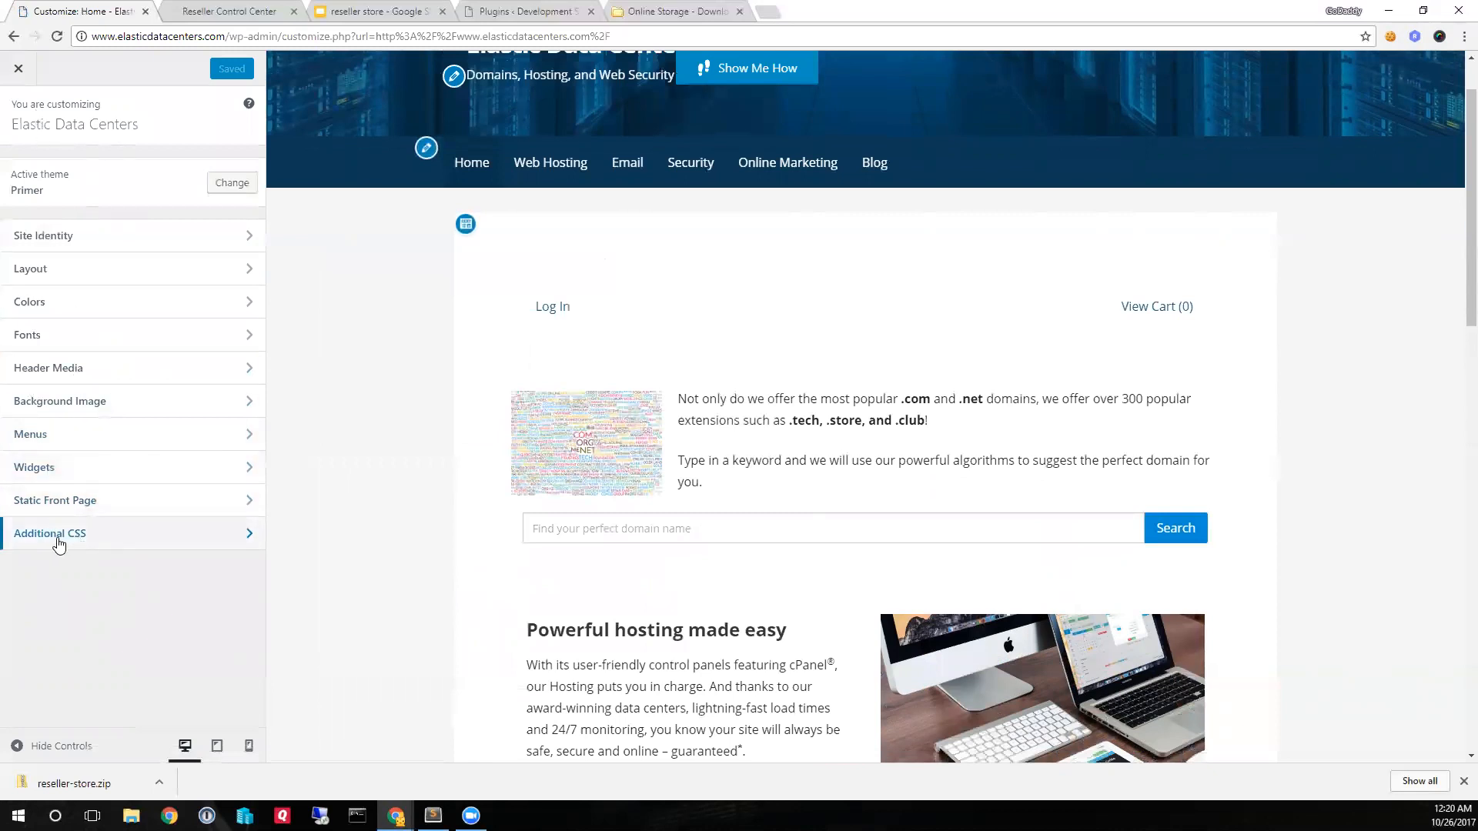
click(56, 544)
scroll(782, 436, down, 9)
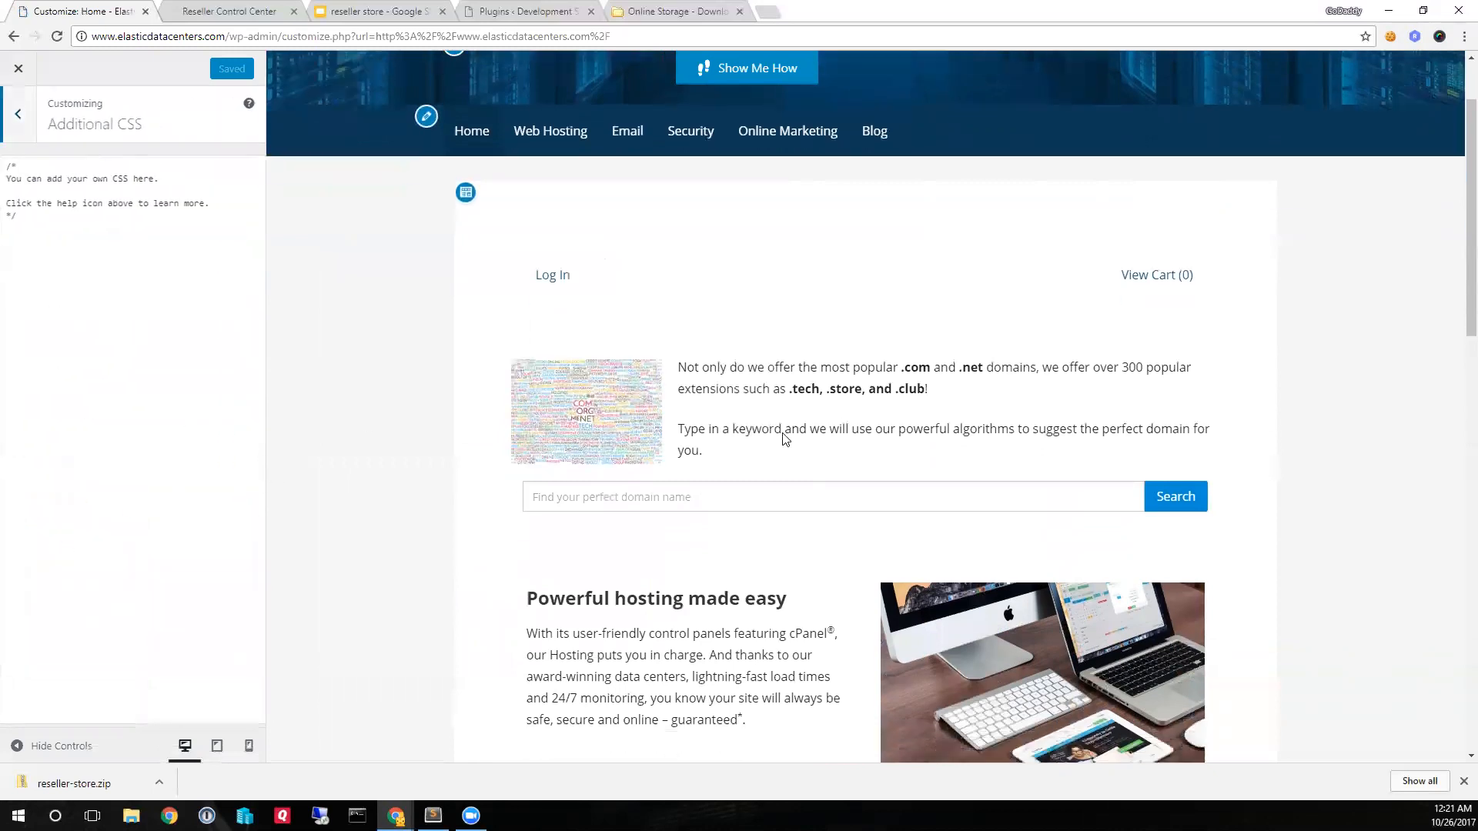
scroll(771, 462, down, 1)
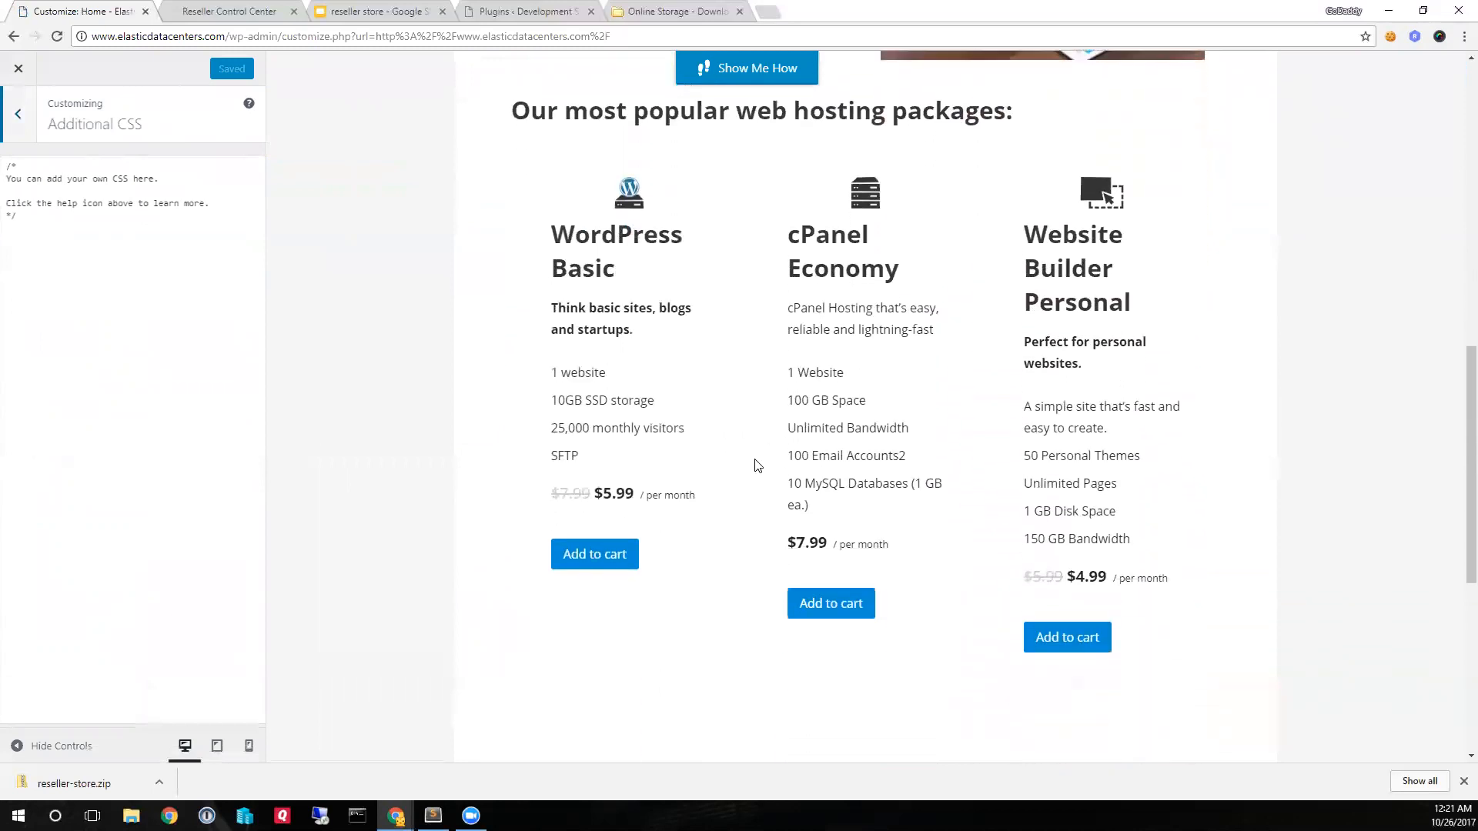
drag(549, 495, 637, 497)
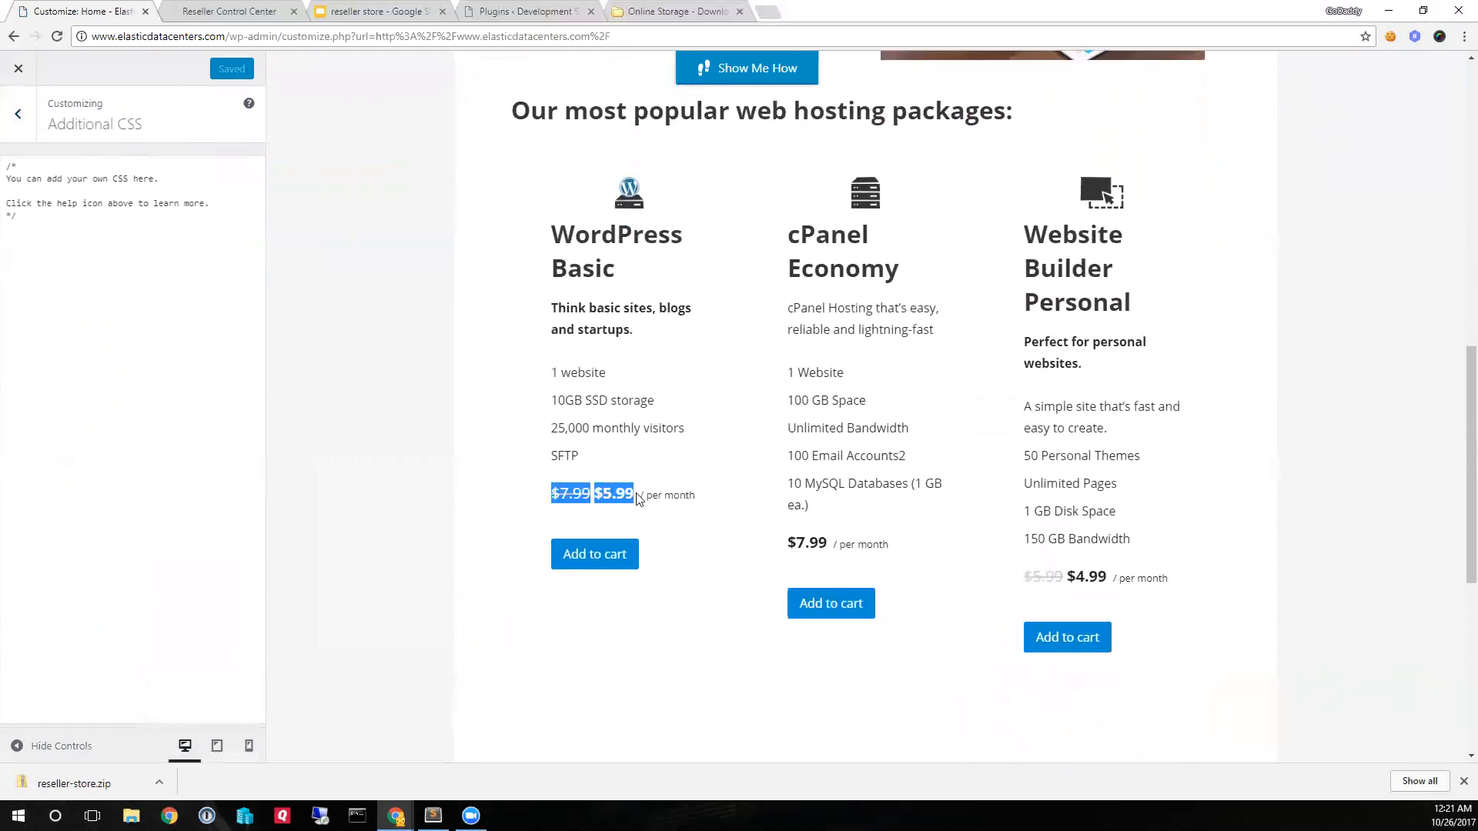
click(569, 497)
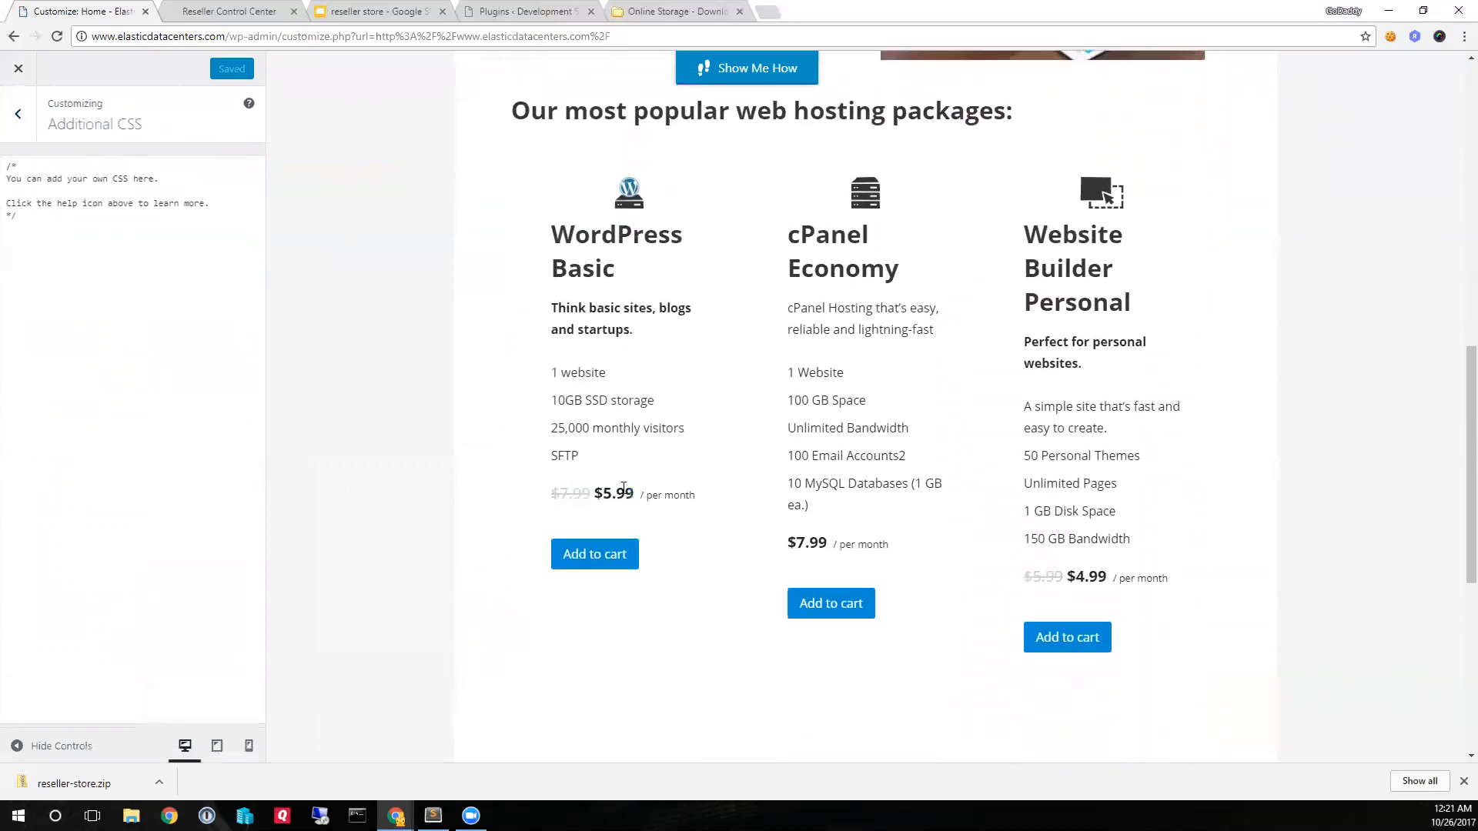
- Replace the placeholder CSS comment with the prepared span.rstore-retail-price rule that sets the color to #ff0000
key(alt+Tab)
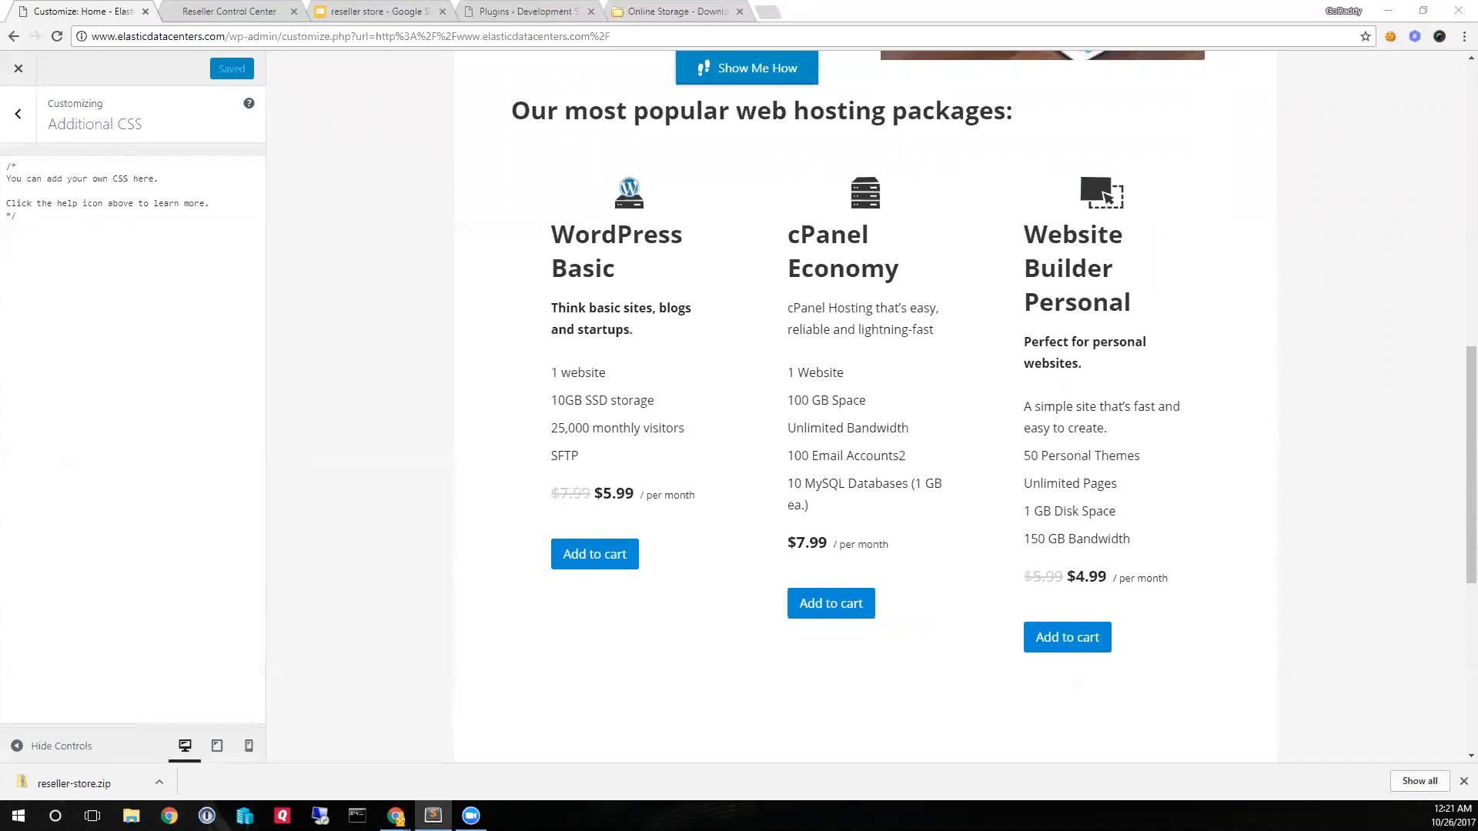
drag(552, 493, 590, 494)
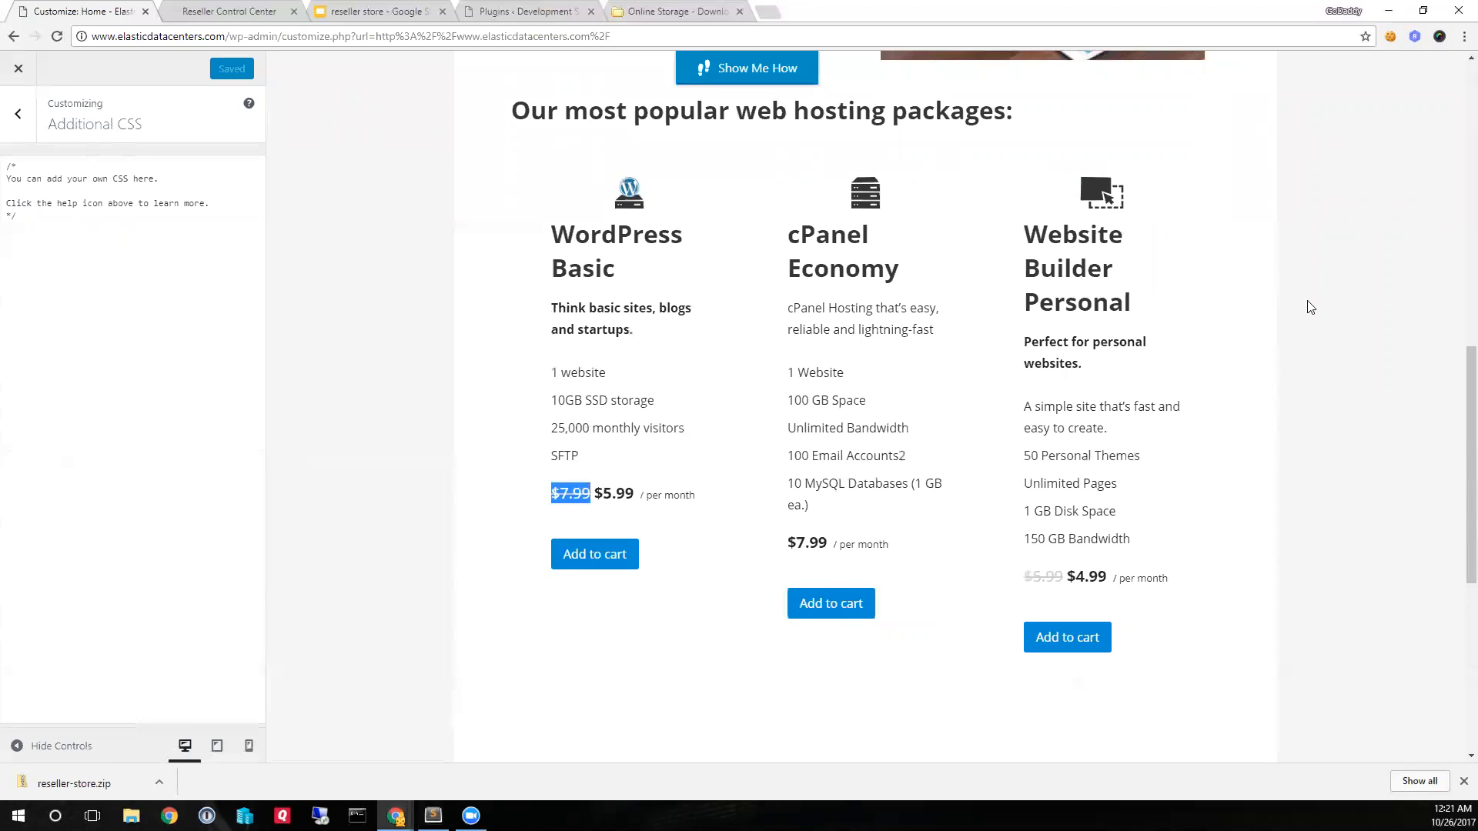
key(alt+Tab)
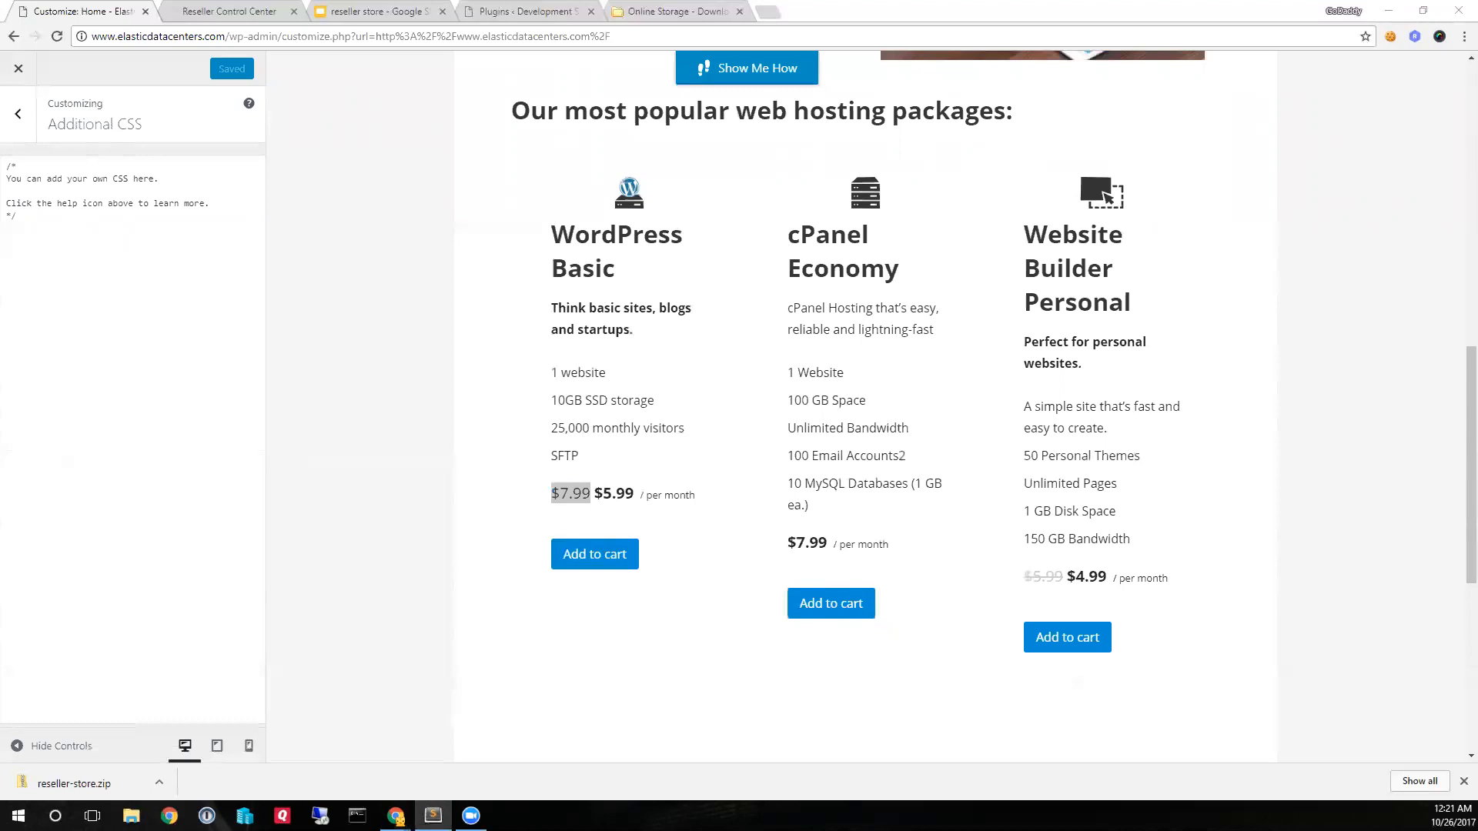
drag(40, 215, 6, 164)
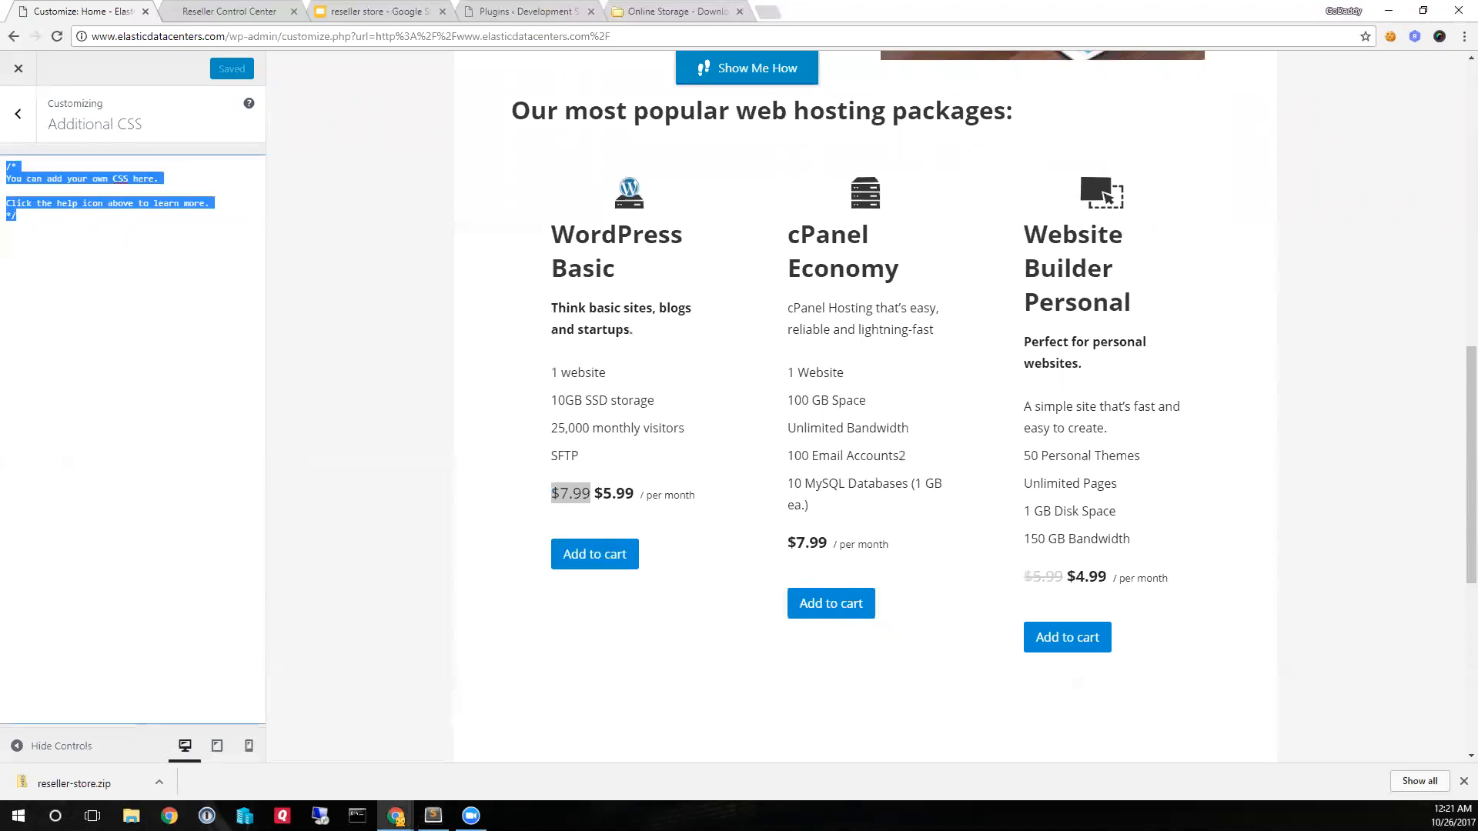
text(span.rstore-retail-price {     color: #ff0000; })
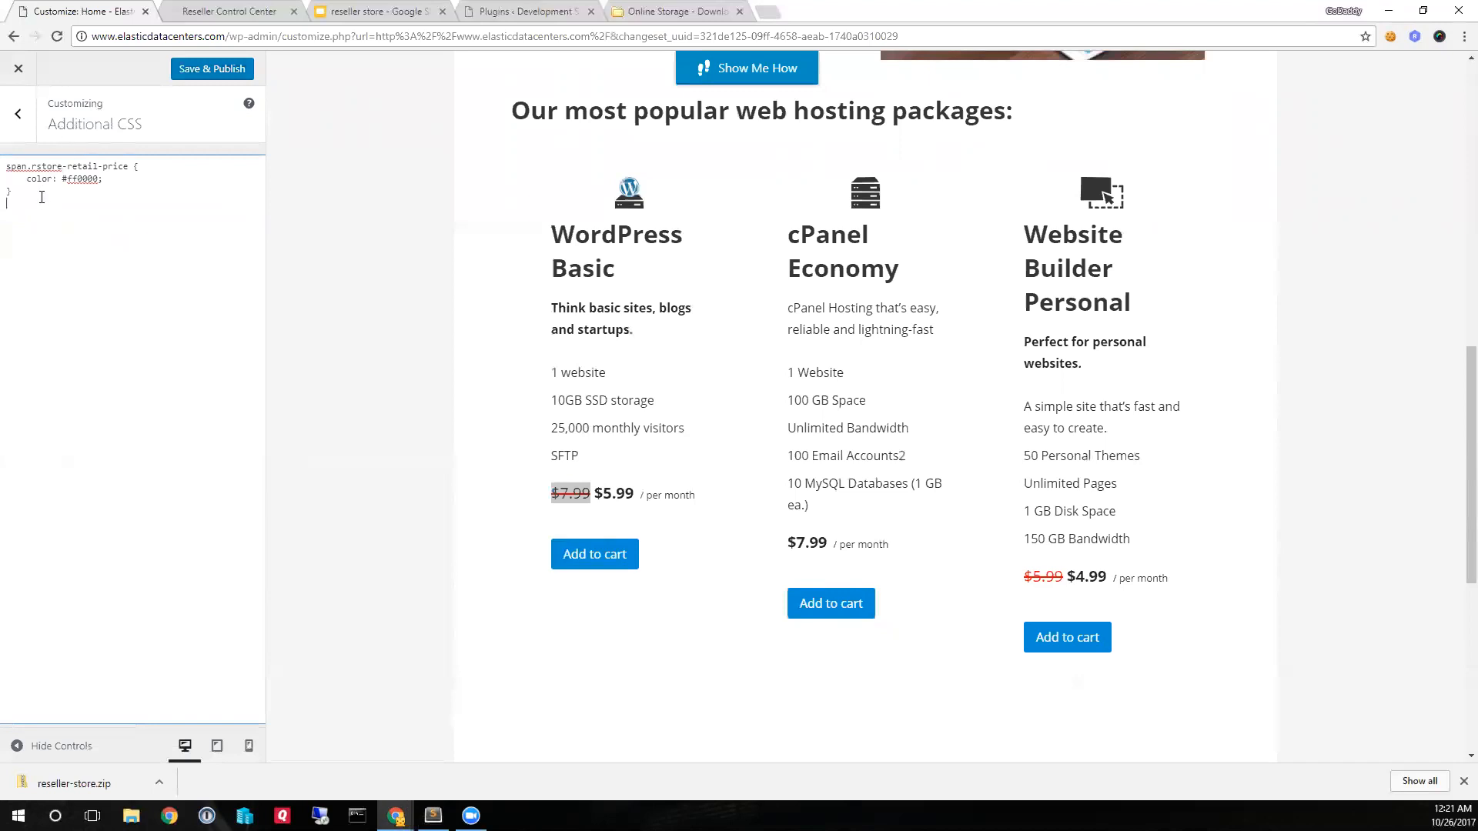
drag(33, 167, 109, 166)
click(74, 199)
- Add the prepared span.rstore-price rule with color #008ed6 below the retail price rule in Additional CSS
key(alt+Tab)
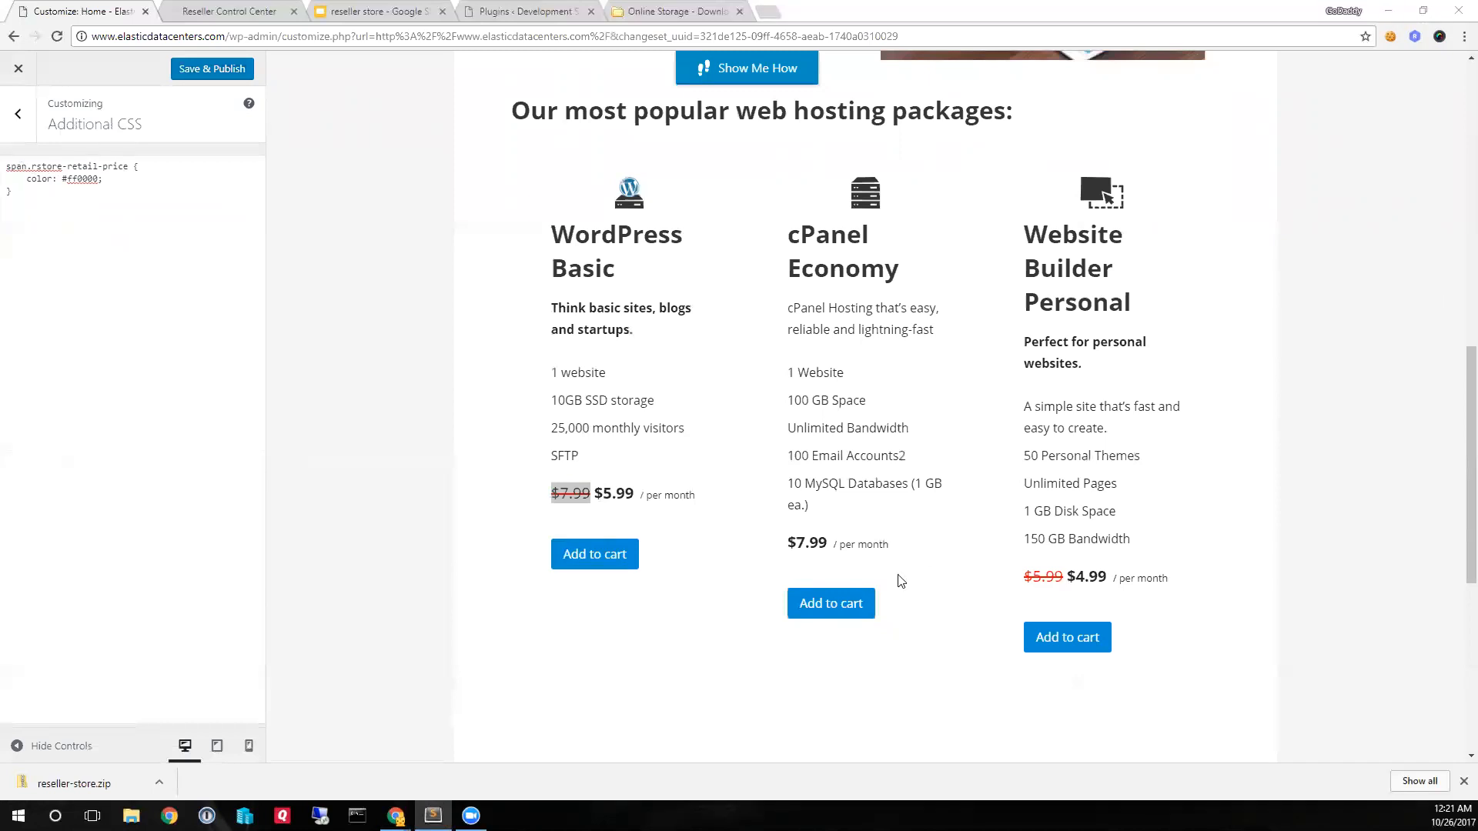
click(897, 547)
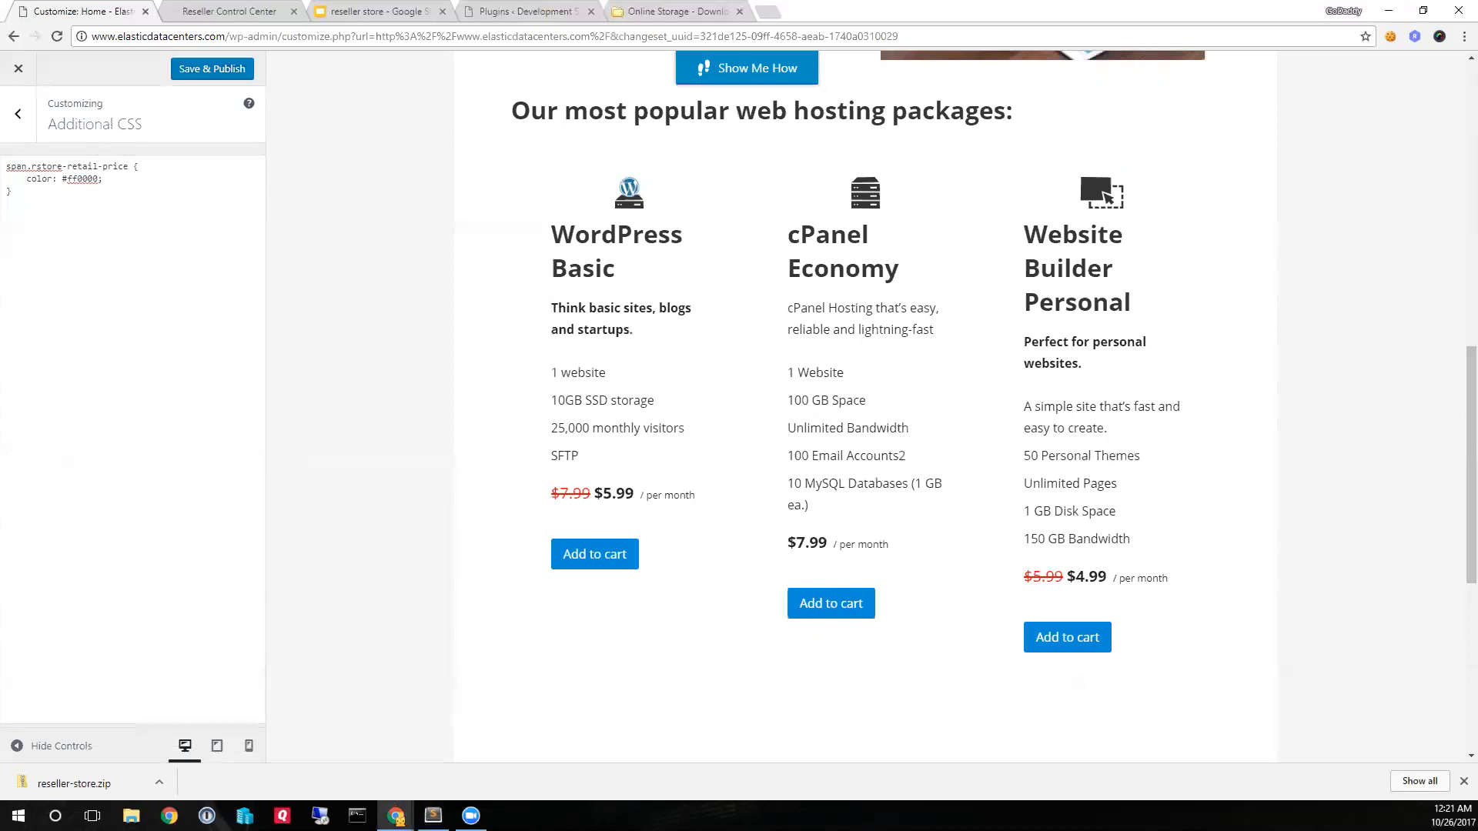
click(49, 219)
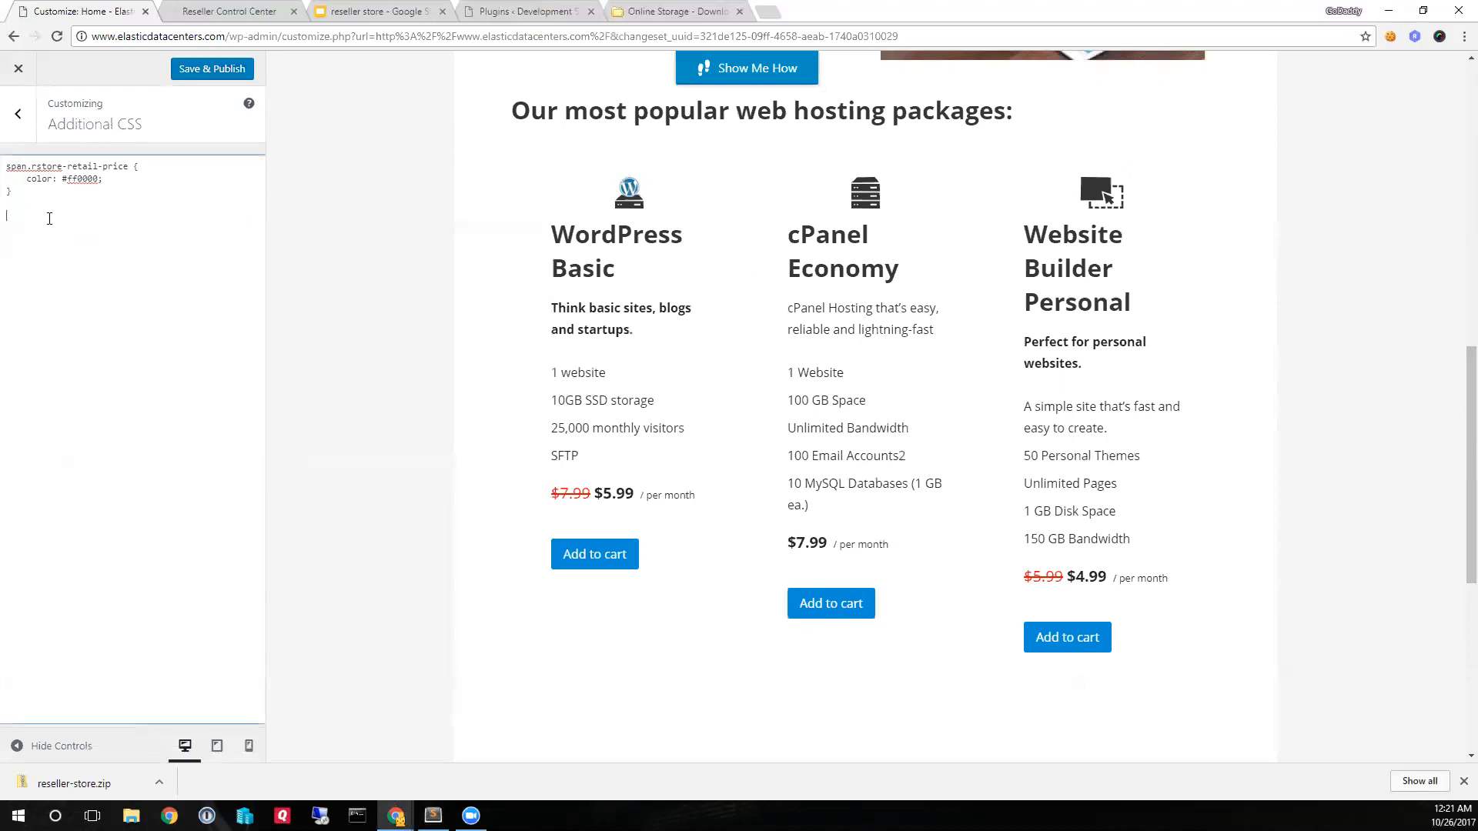
text(span.rstore-price {     color: #008ed6; })
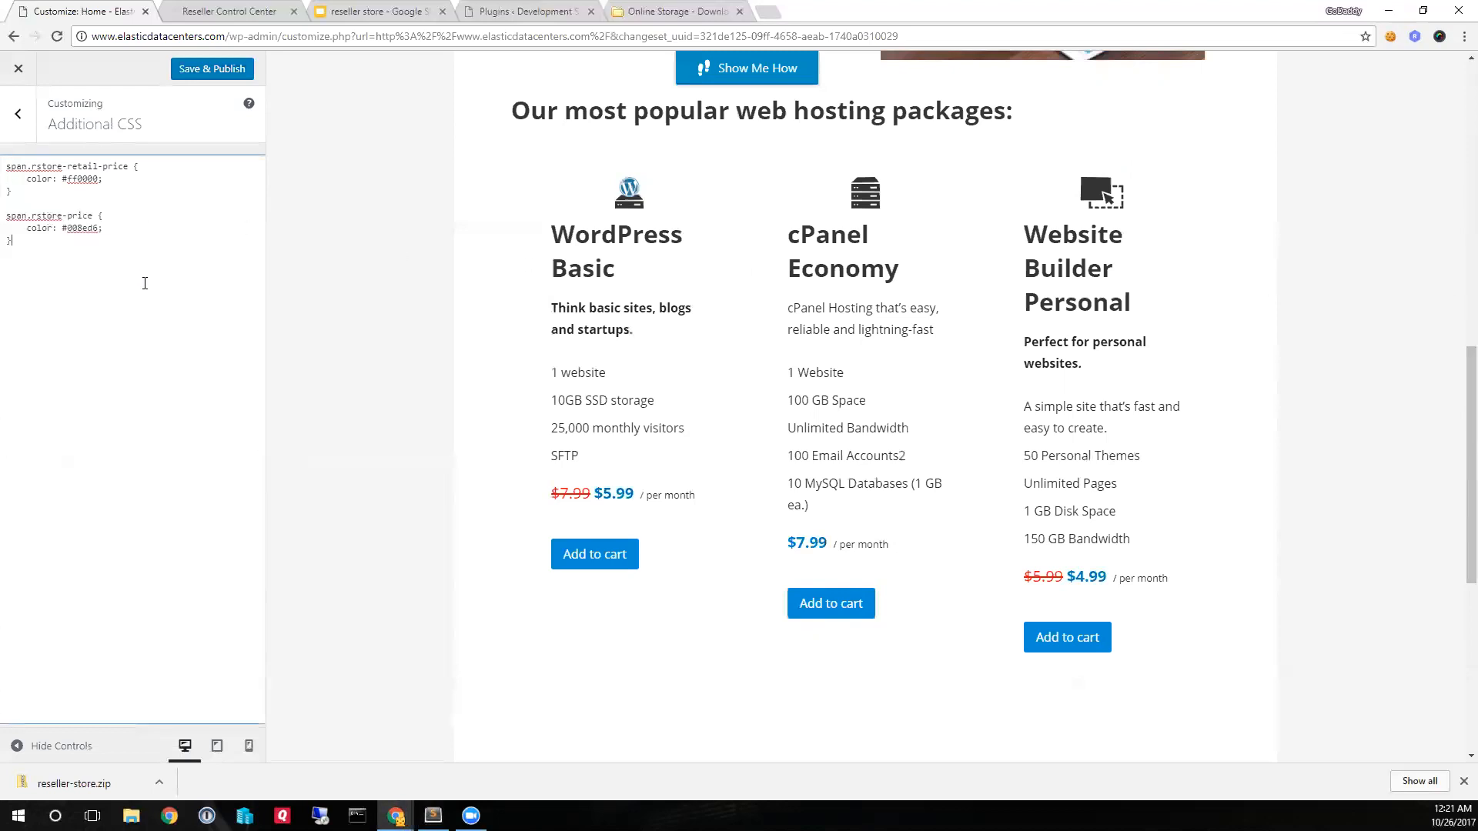
drag(31, 216, 96, 216)
click(52, 228)
- Add the prepared widget color styles for the login link, welcome message, first name, last name and logout link to Additional CSS
scroll(873, 443, up, 5)
scroll(873, 443, up, 6)
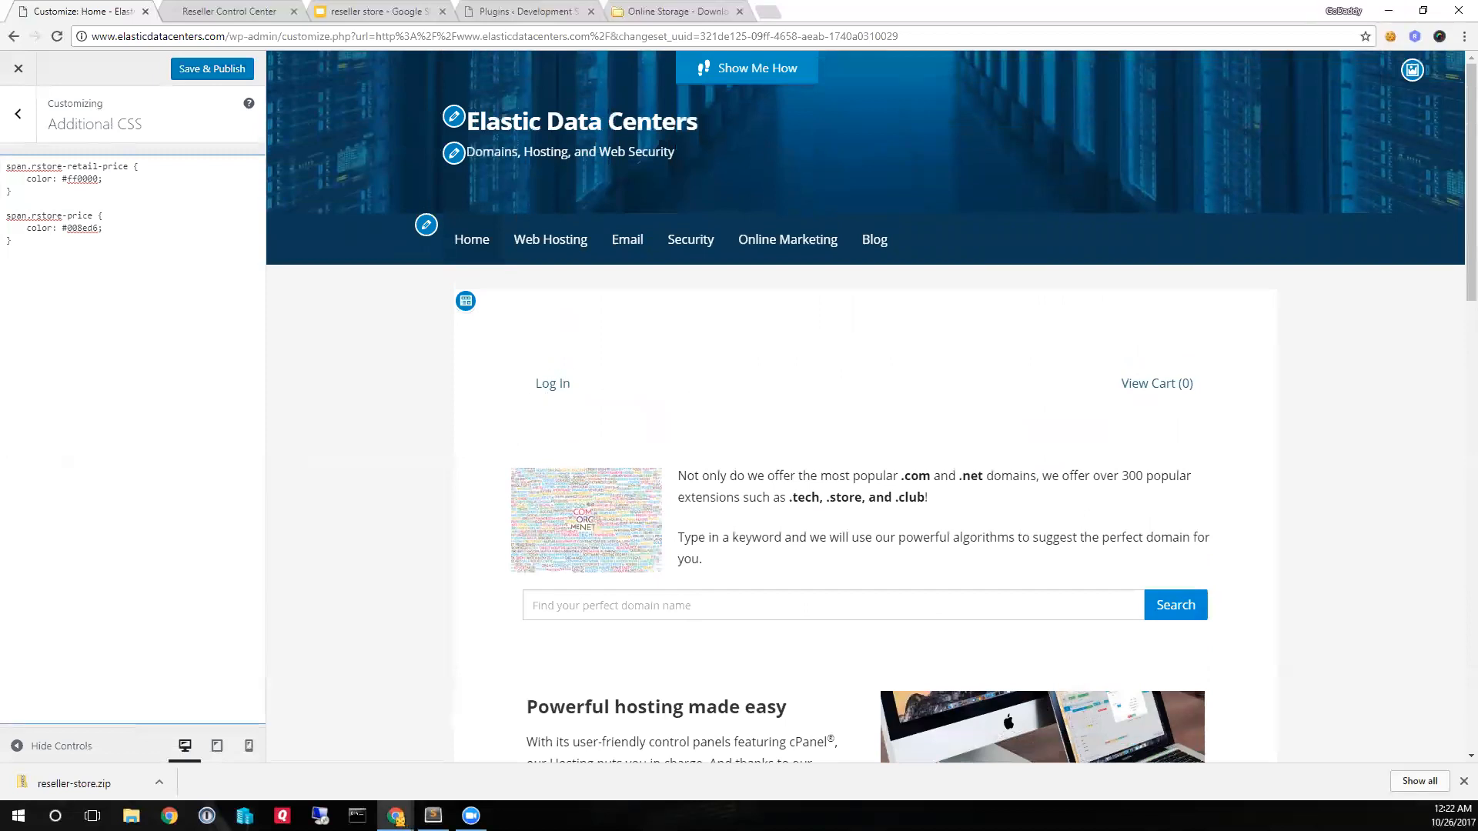
key(alt+Tab)
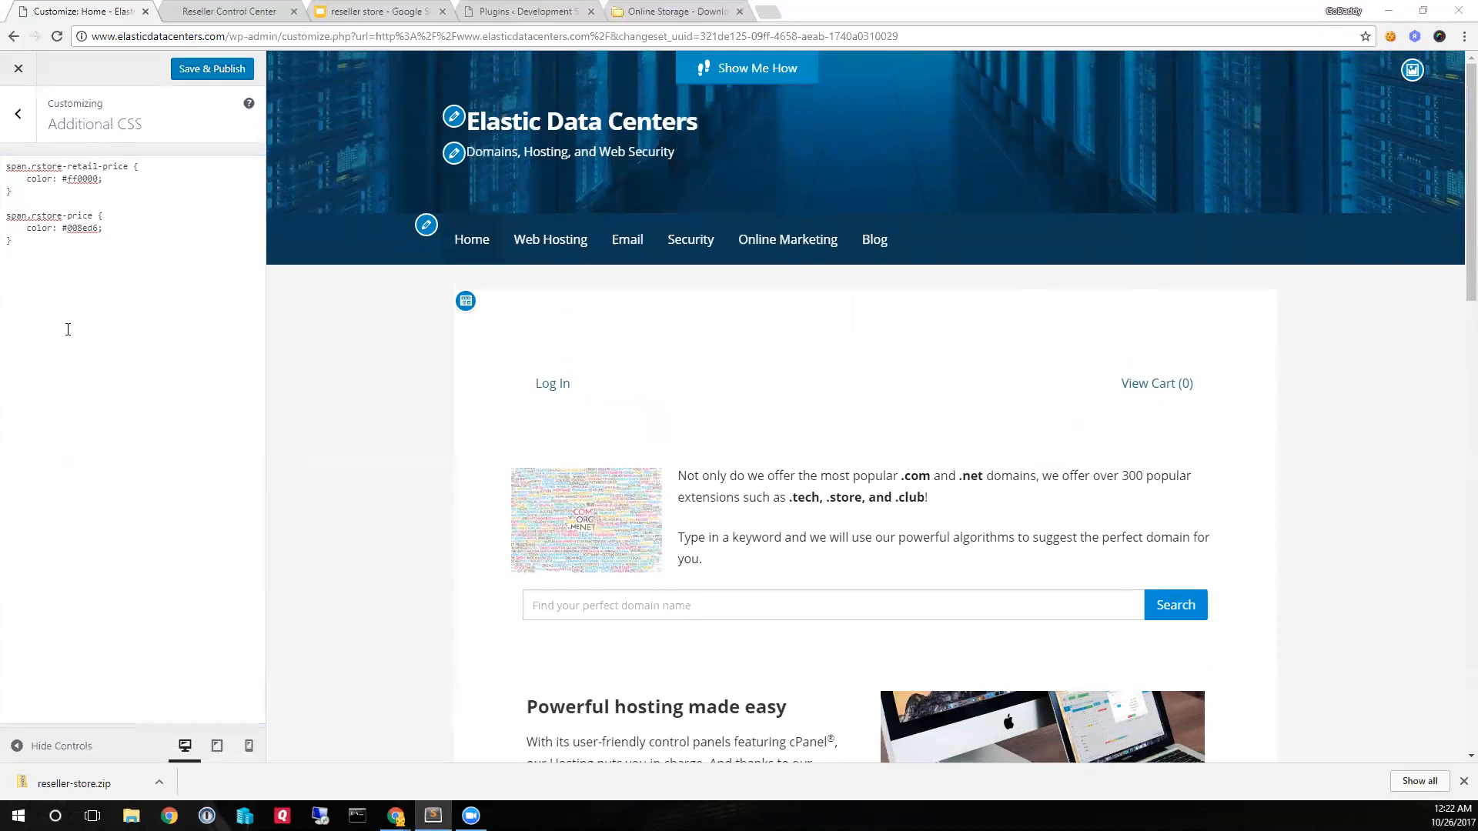
key(alt+Tab)
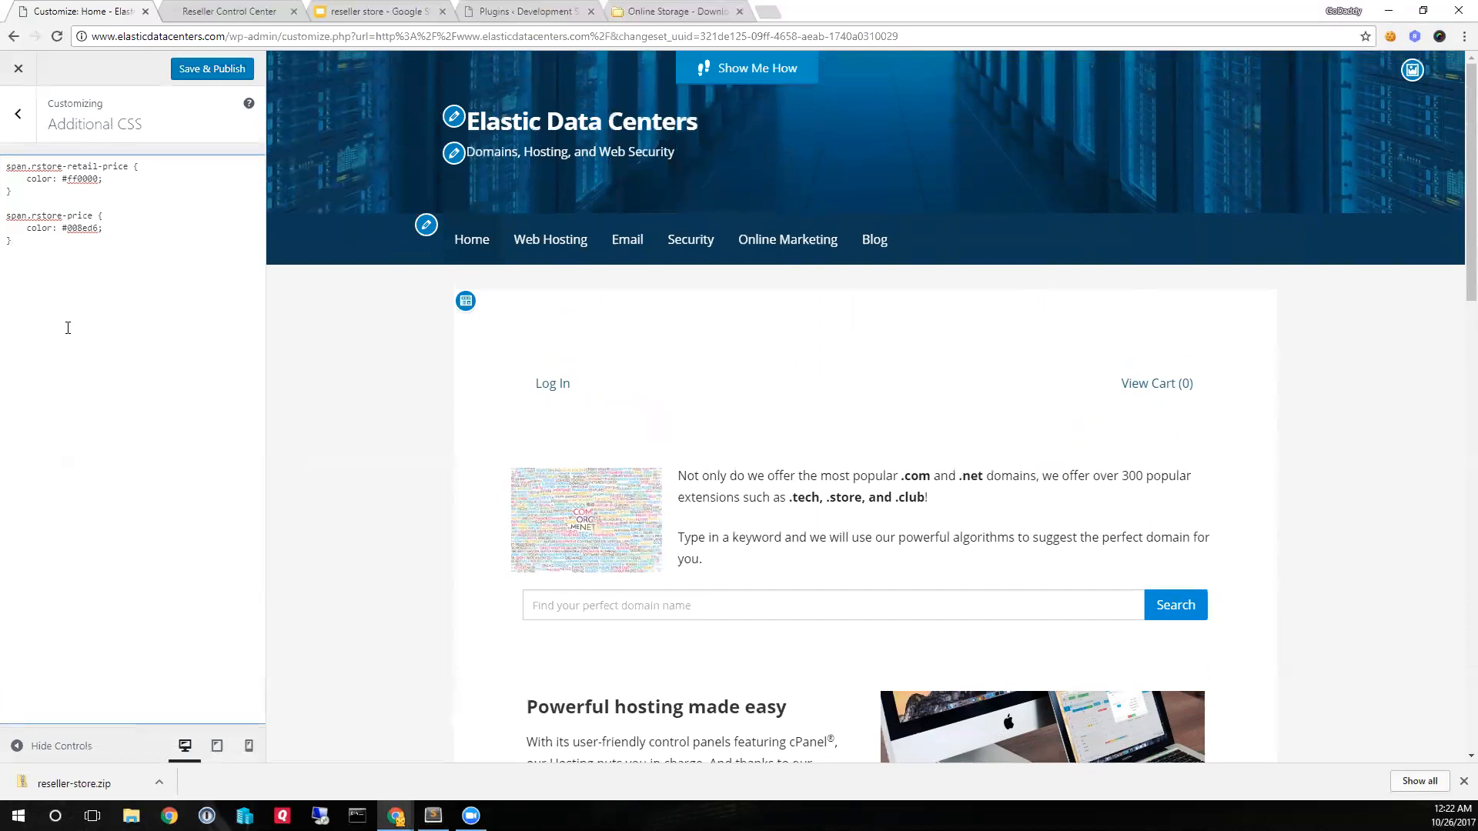
text(/*widget color styles*/ .rstore-login-block a.login-link:before{     content: '\f007';     display: inline;     height: 40px;     width: 40px;     font-family: FontAwesome;     padding-right: 4px; }  .rstore-welcome-block span.welcome-message {     font-size: 14px;     color: #000;     font-weight: bold;     width: 130px;     text-transform: uppercase; }   .rstore-welcome-block span.firstname {    font-size: 14px;     color: #000; }  .rstore-welcome-block span.lastname {   display: none; }   .rstore-welcome-block a.logout-link:before{     content: '\f007';     display: inline;     height: 40px;     width: 40px;     padding-right: 4px;     font-family: FontAwesome;     padding-left: 20px; })
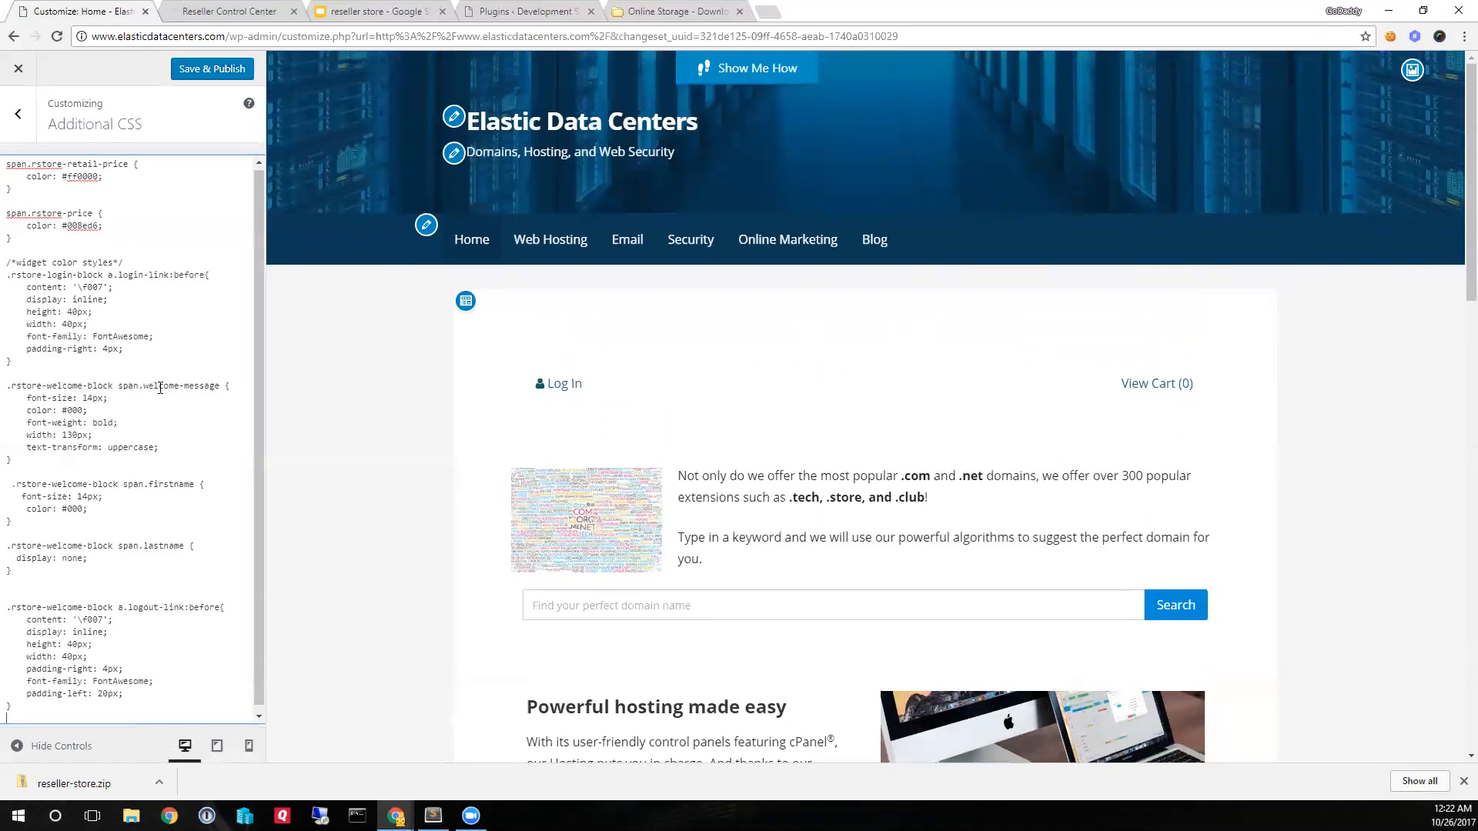
- Add the prepared .widget spacing rule with margin:0 !important and padding:0 !important at the end of Additional CSS, and publish the changes
scroll(160, 389, down, 1)
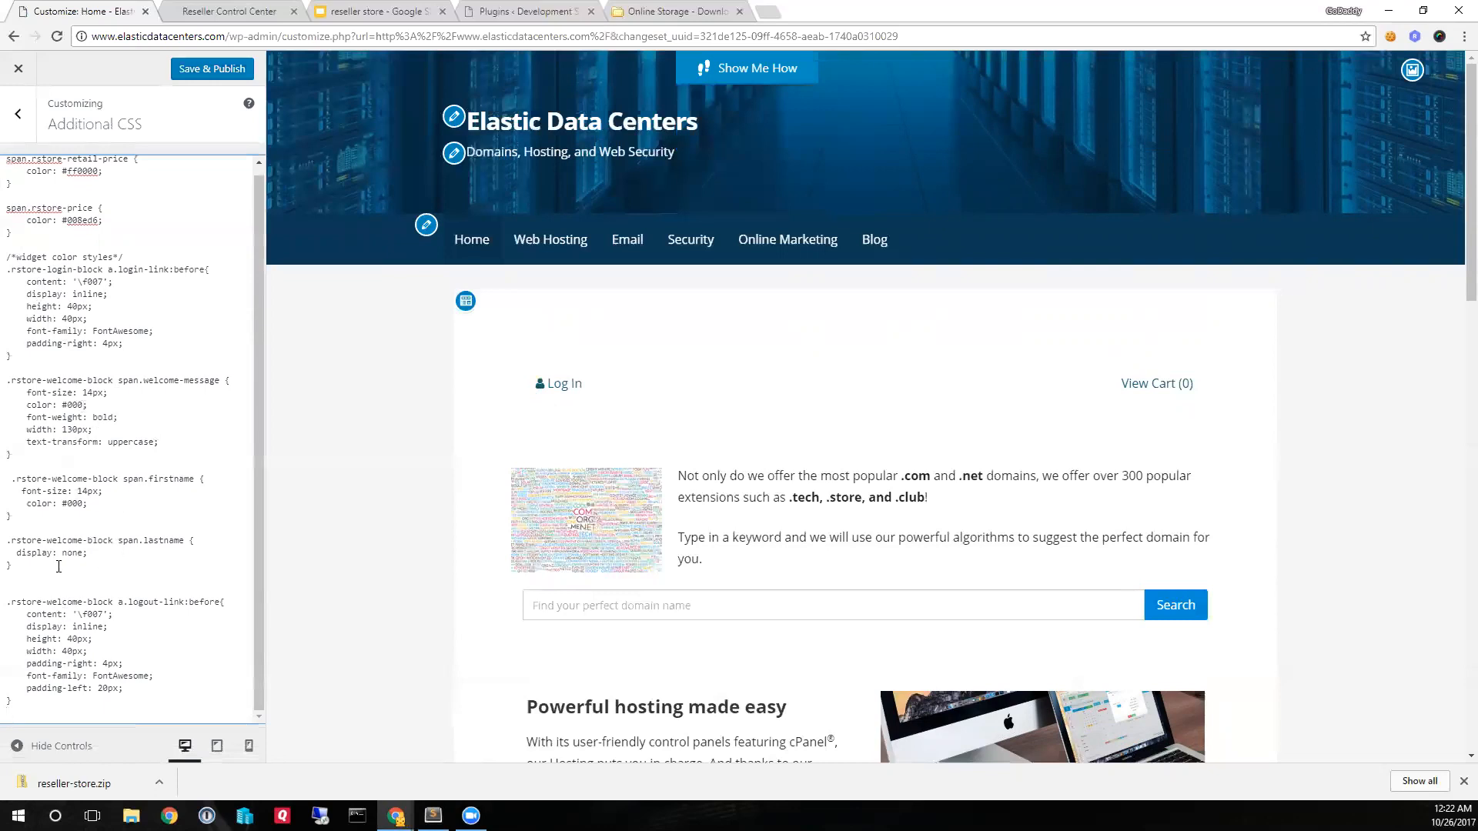
drag(59, 566, 7, 540)
click(130, 568)
drag(58, 608, 108, 645)
click(106, 641)
key(alt+Tab)
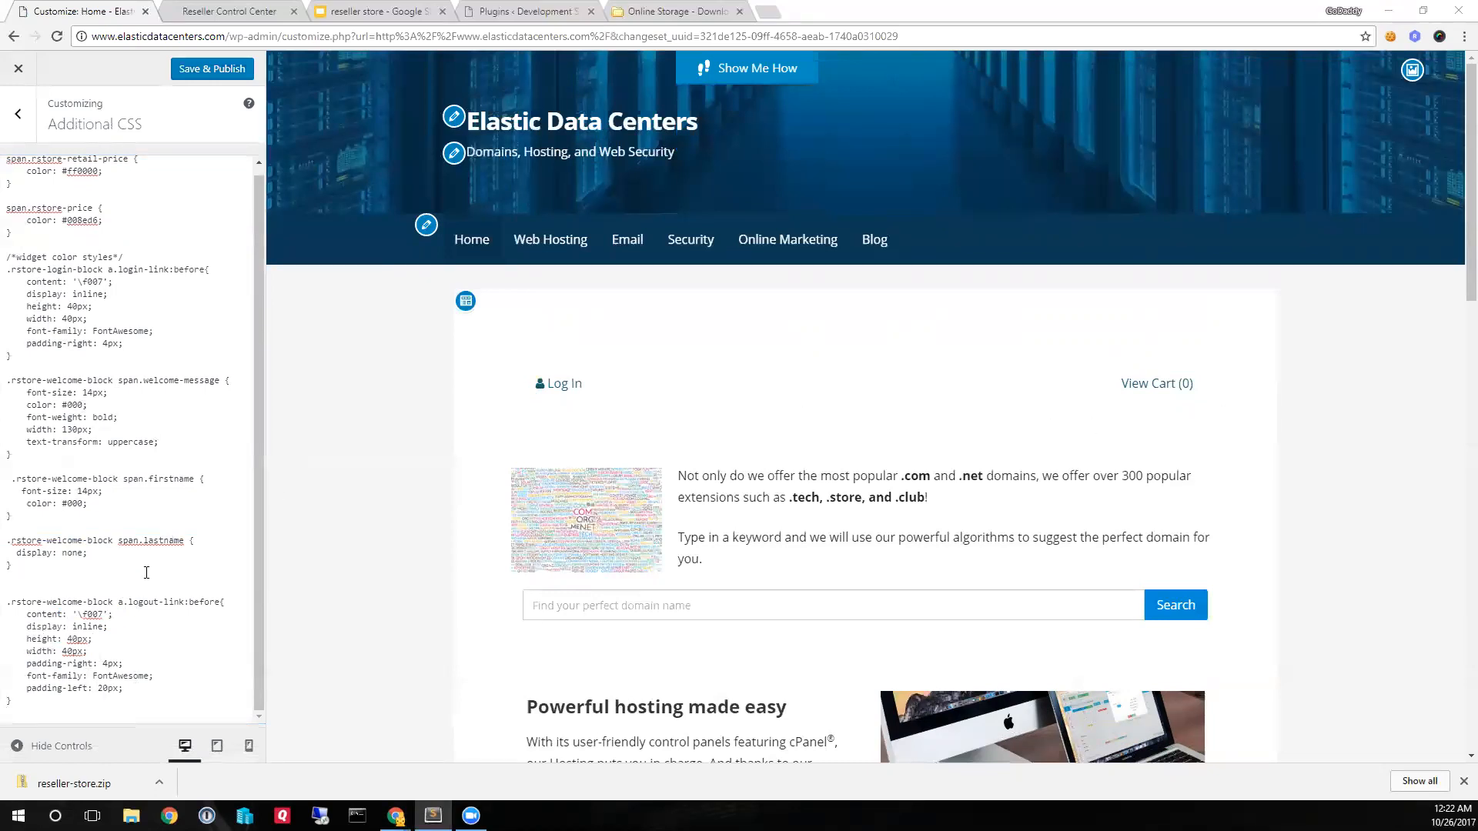
click(70, 704)
key(Return)
key(Return)
text(/*format widget spacing*/ .widget {   margin:0 !important;   padding:0 !important; })
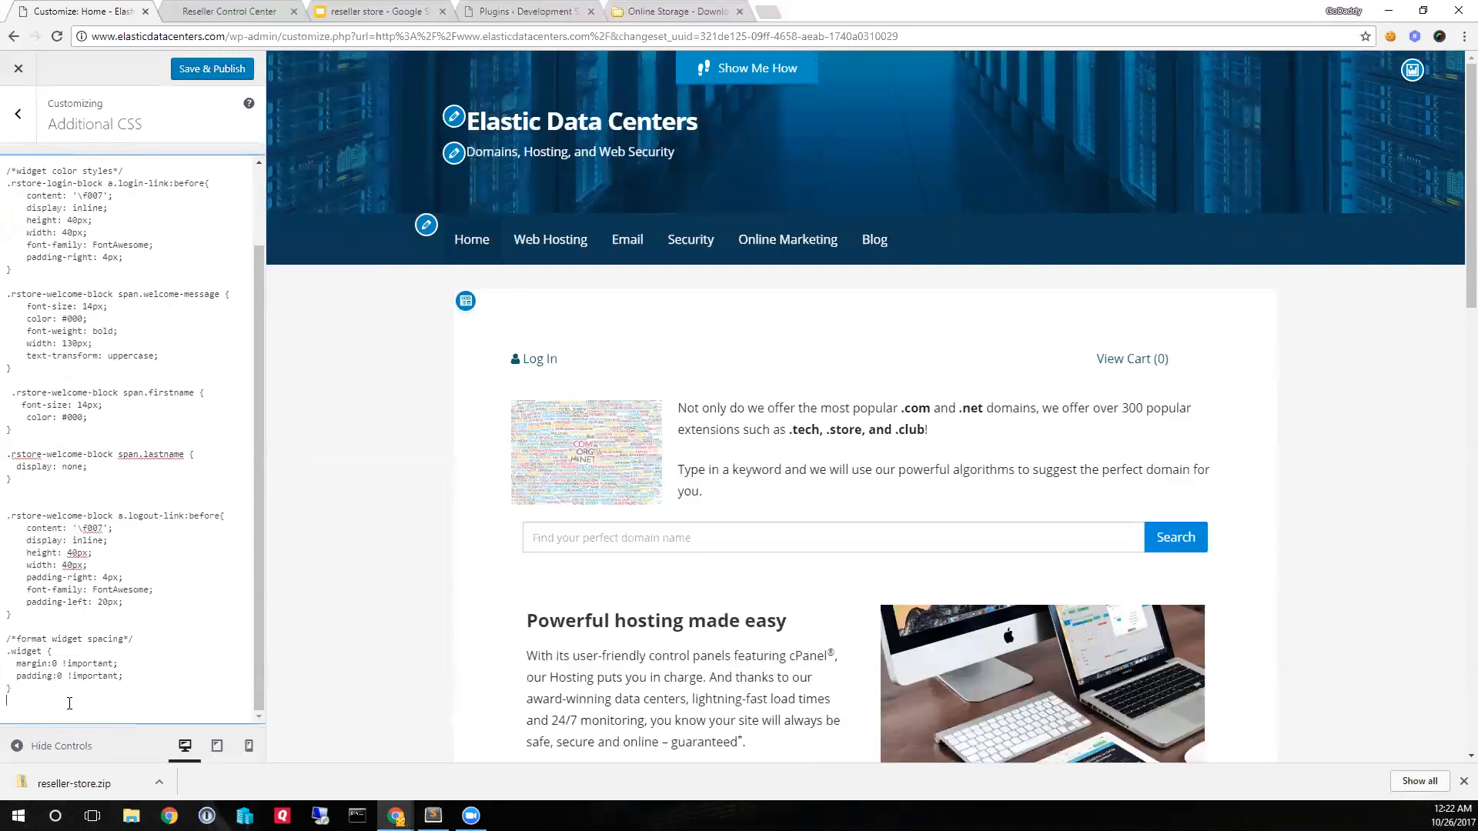
click(227, 69)
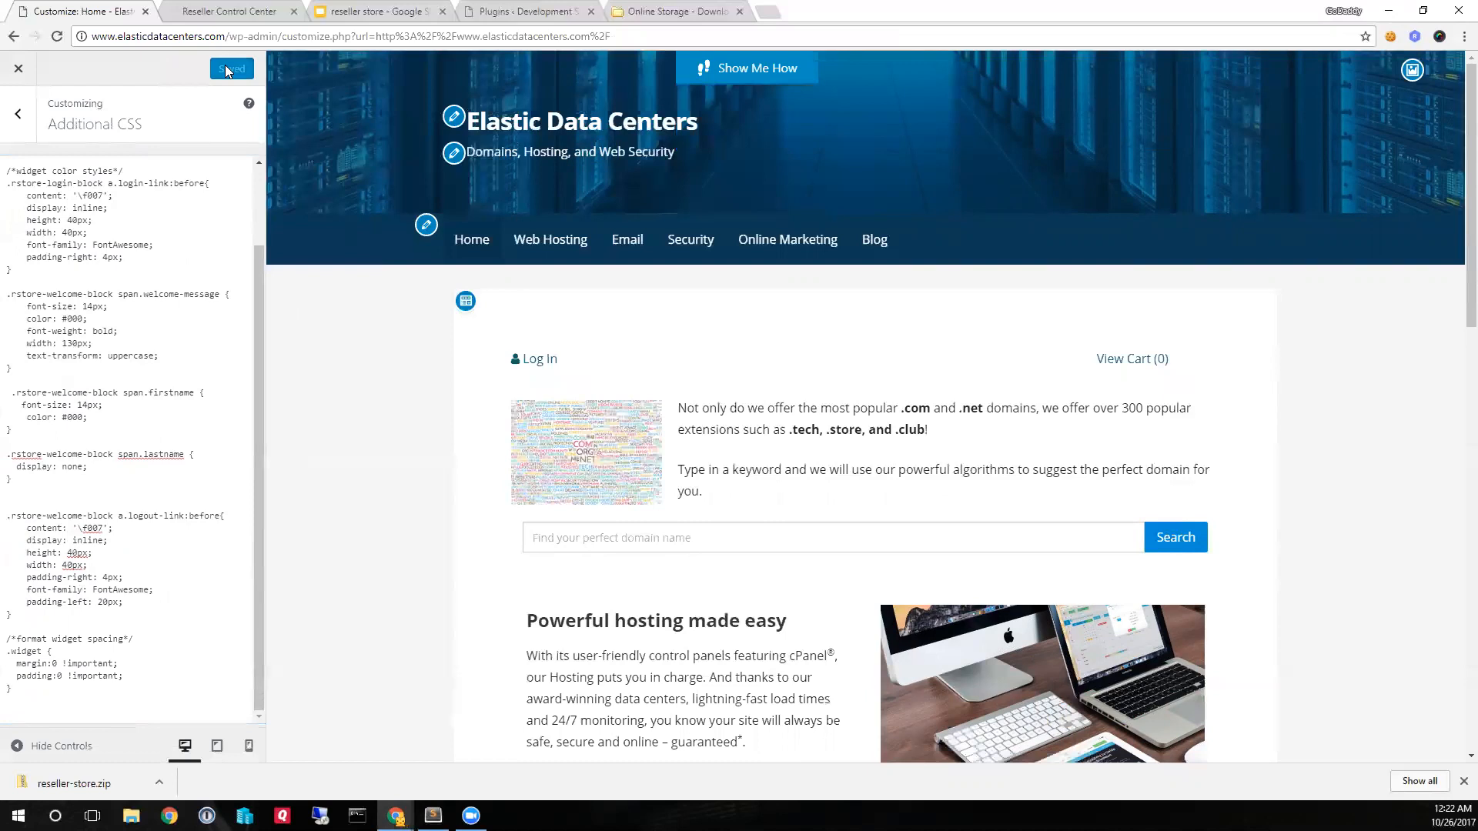
- Close the Customizer and examine the live Home page's welcome message, domain search and hosting package prices
click(18, 69)
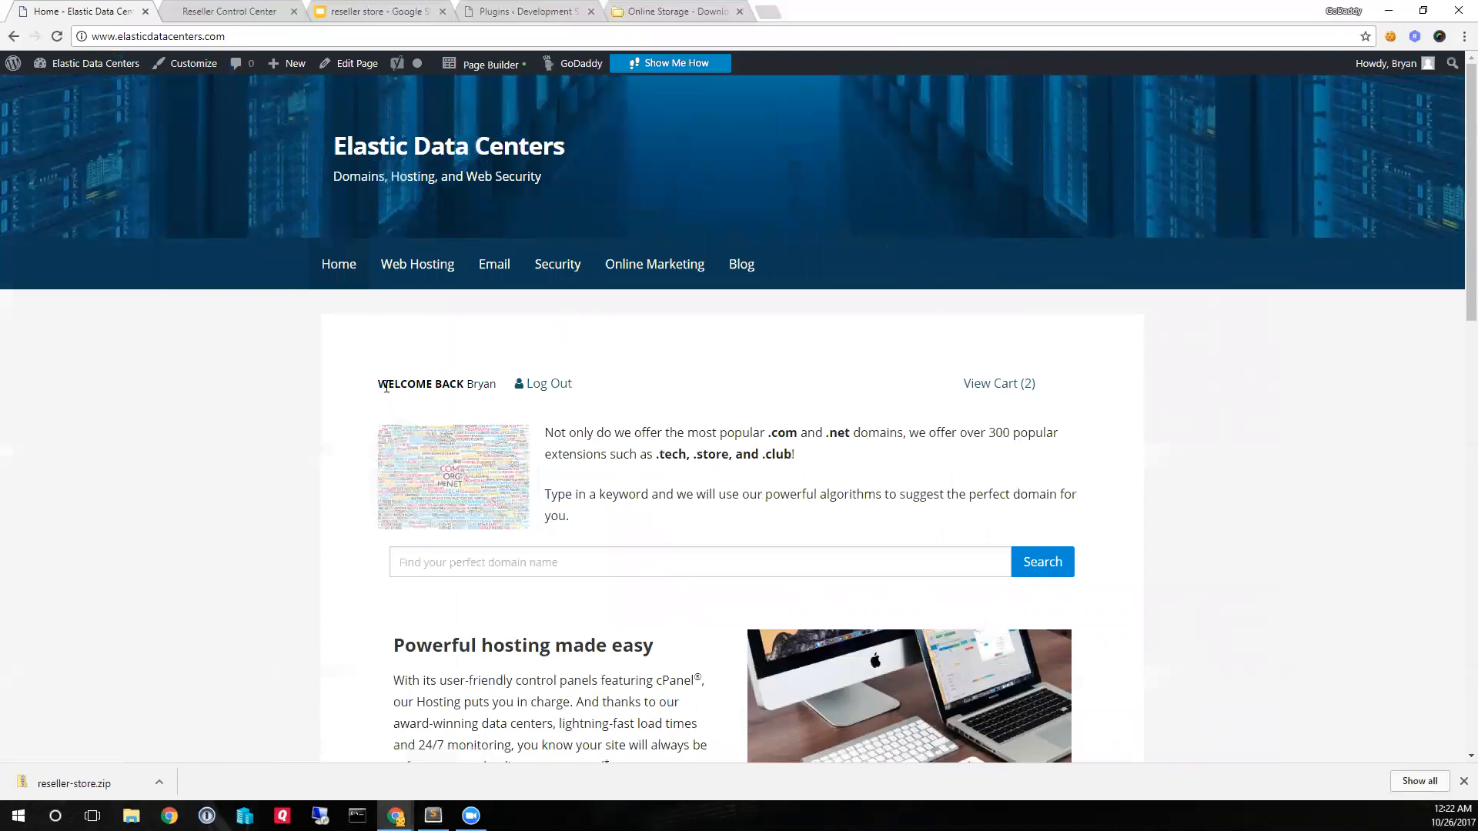
drag(377, 387, 465, 385)
click(477, 387)
scroll(726, 475, down, 1)
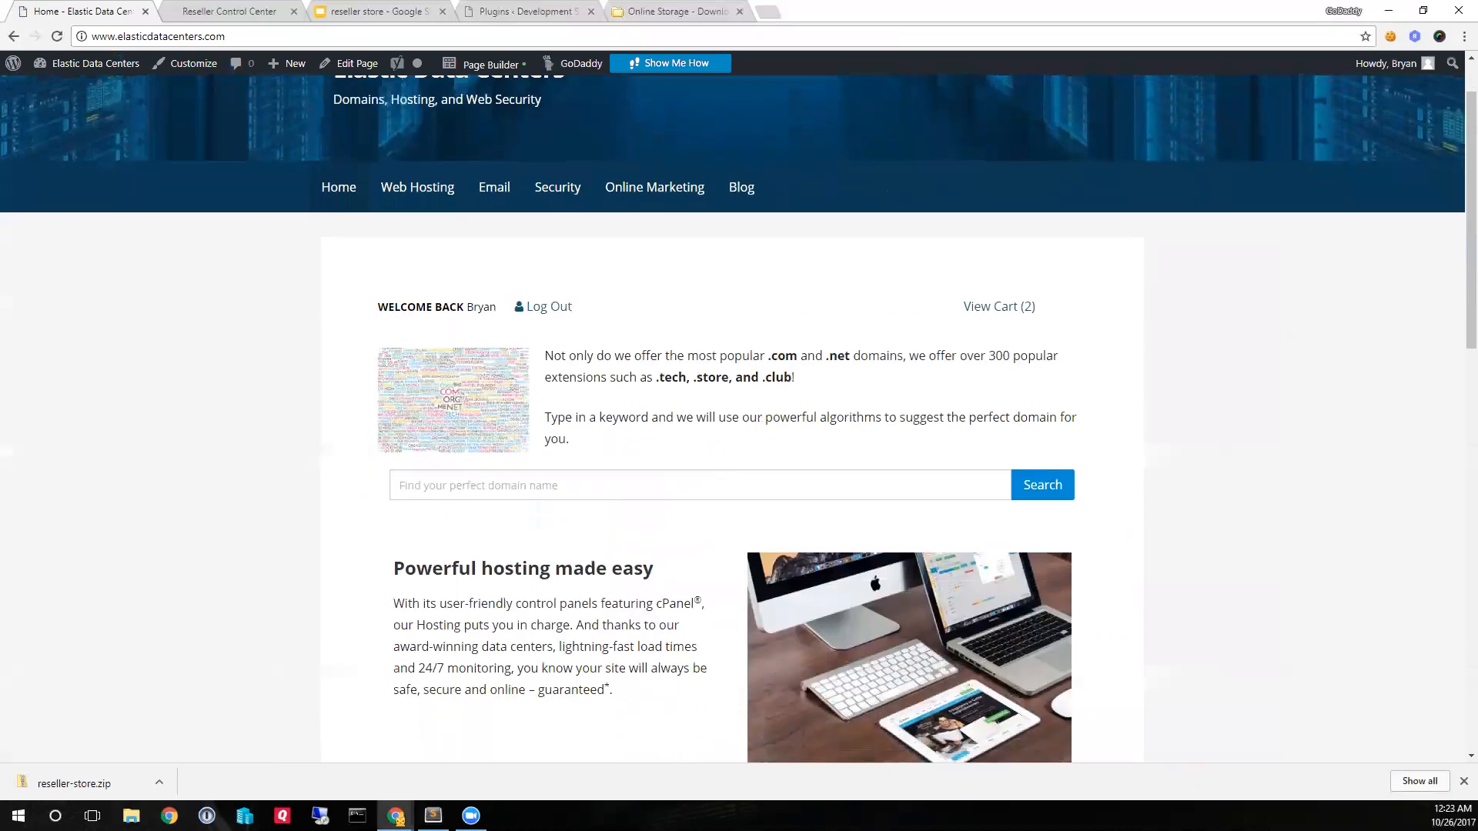
key(alt+Tab)
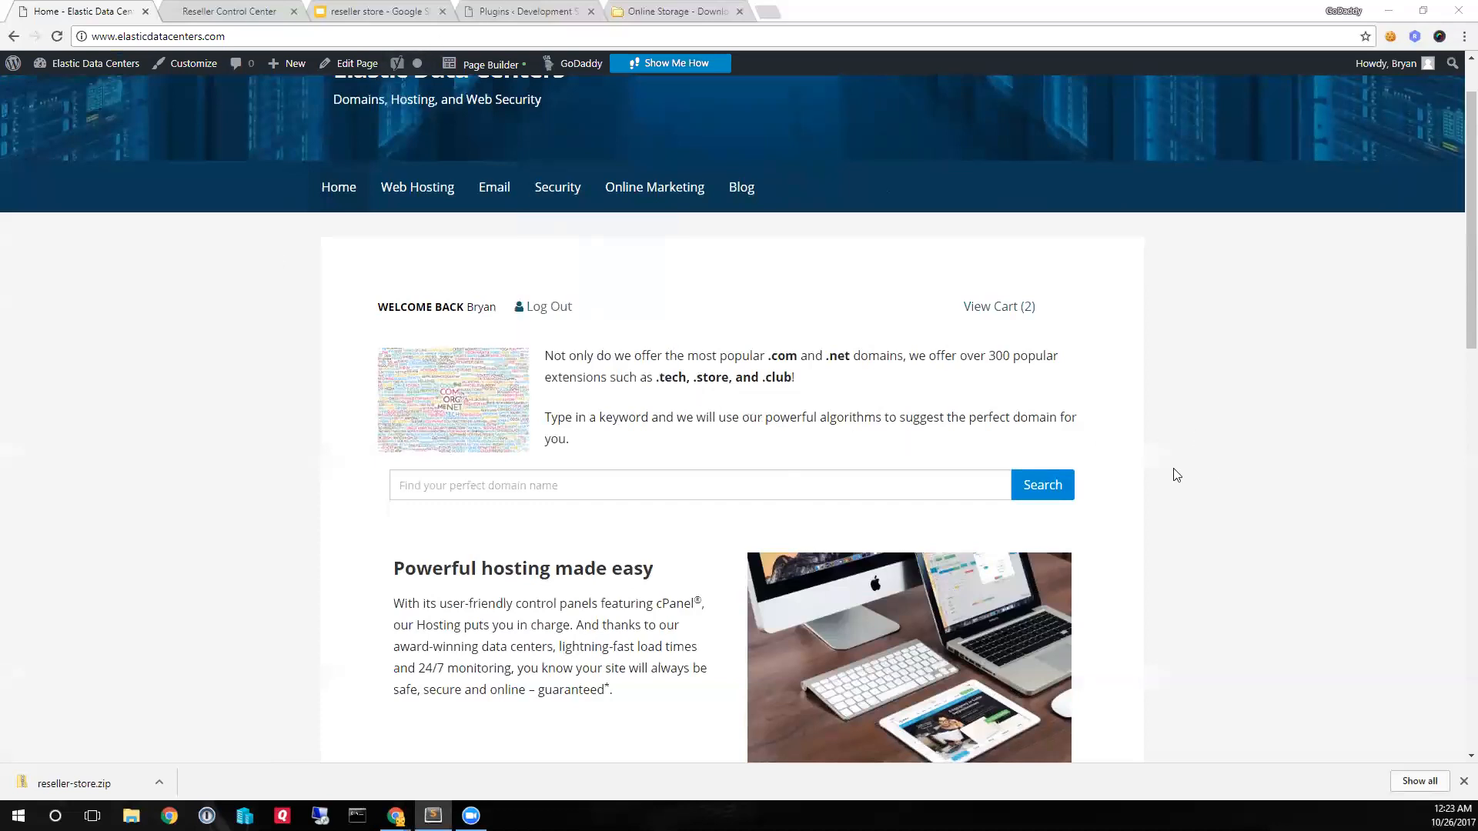
scroll(755, 508, down, 5)
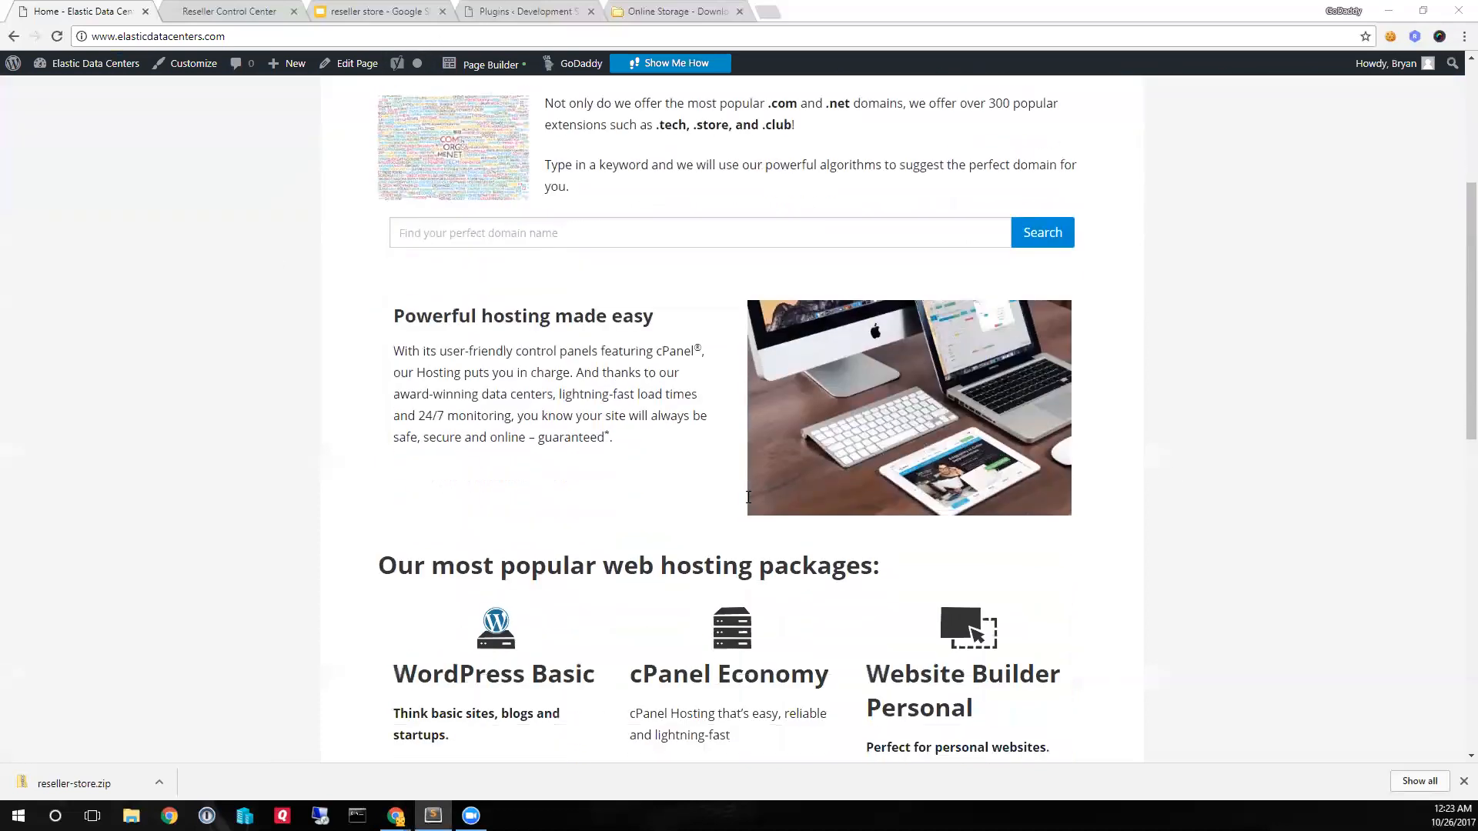
scroll(753, 524, down, 3)
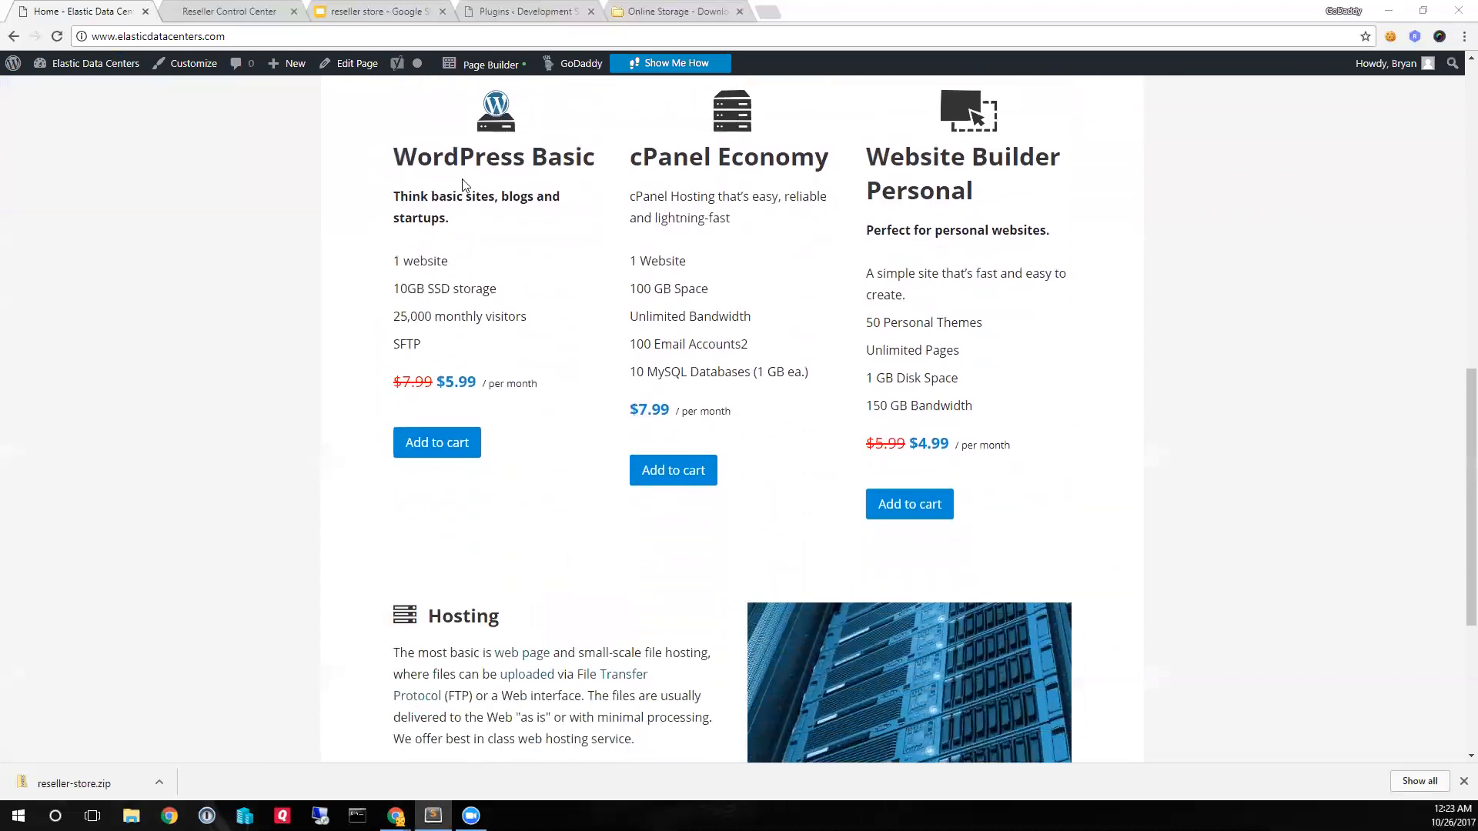
- Find WPBakery Visual Composer among the development site's installed plugins and open the Shortcode Mapper in its settings
click(522, 11)
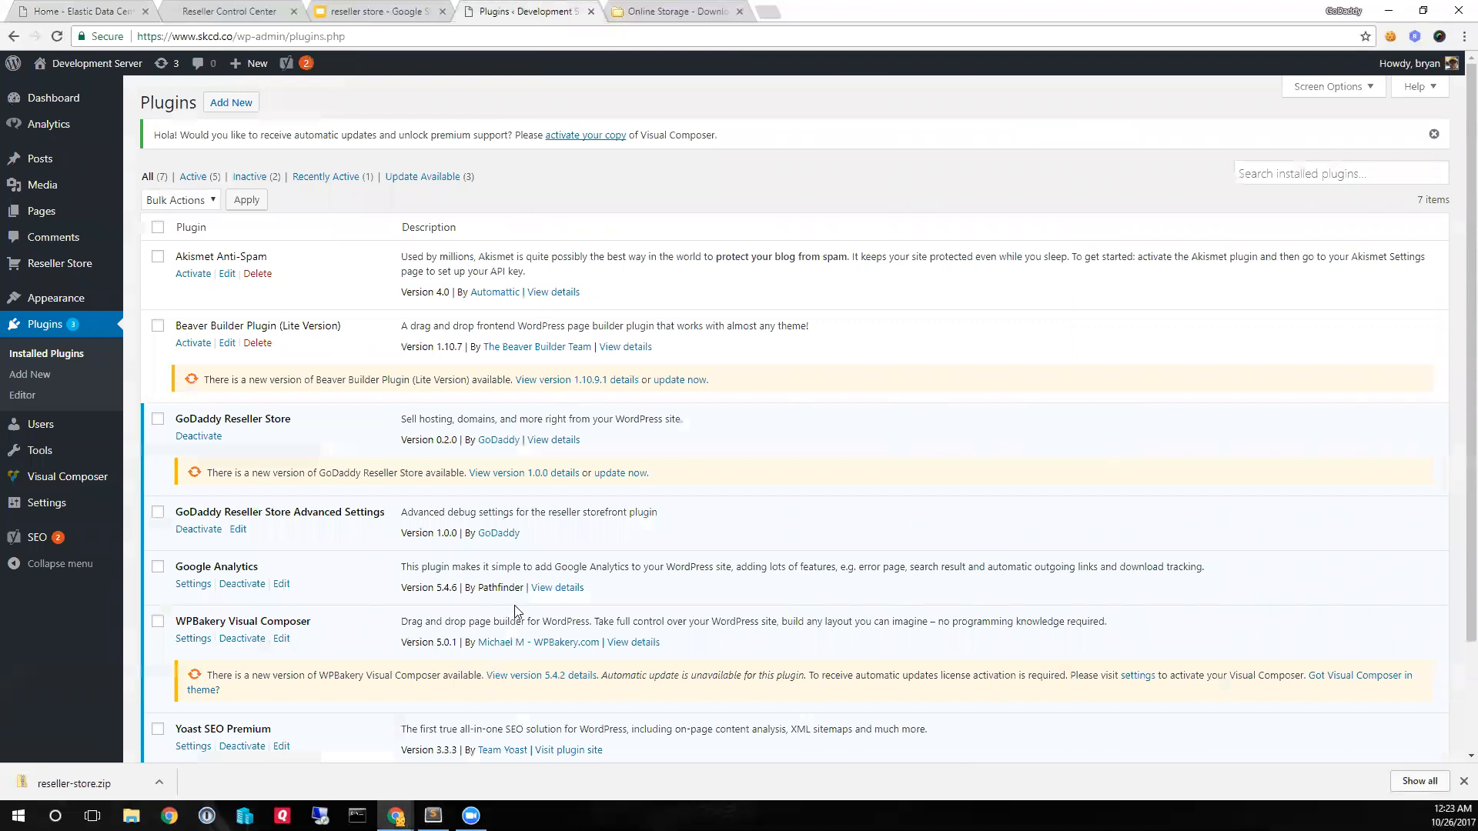
scroll(514, 610, down, 3)
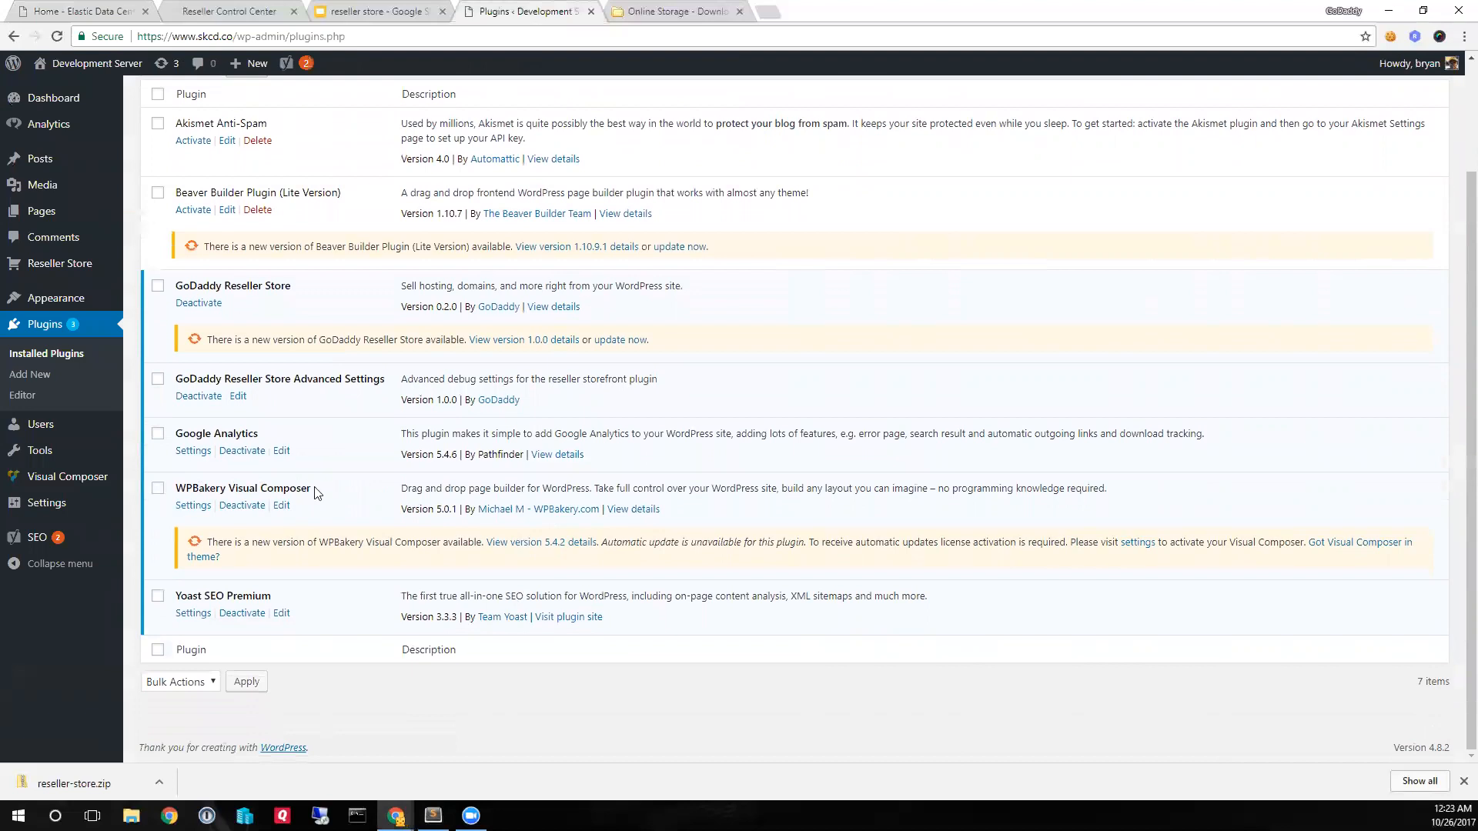
drag(312, 488, 177, 488)
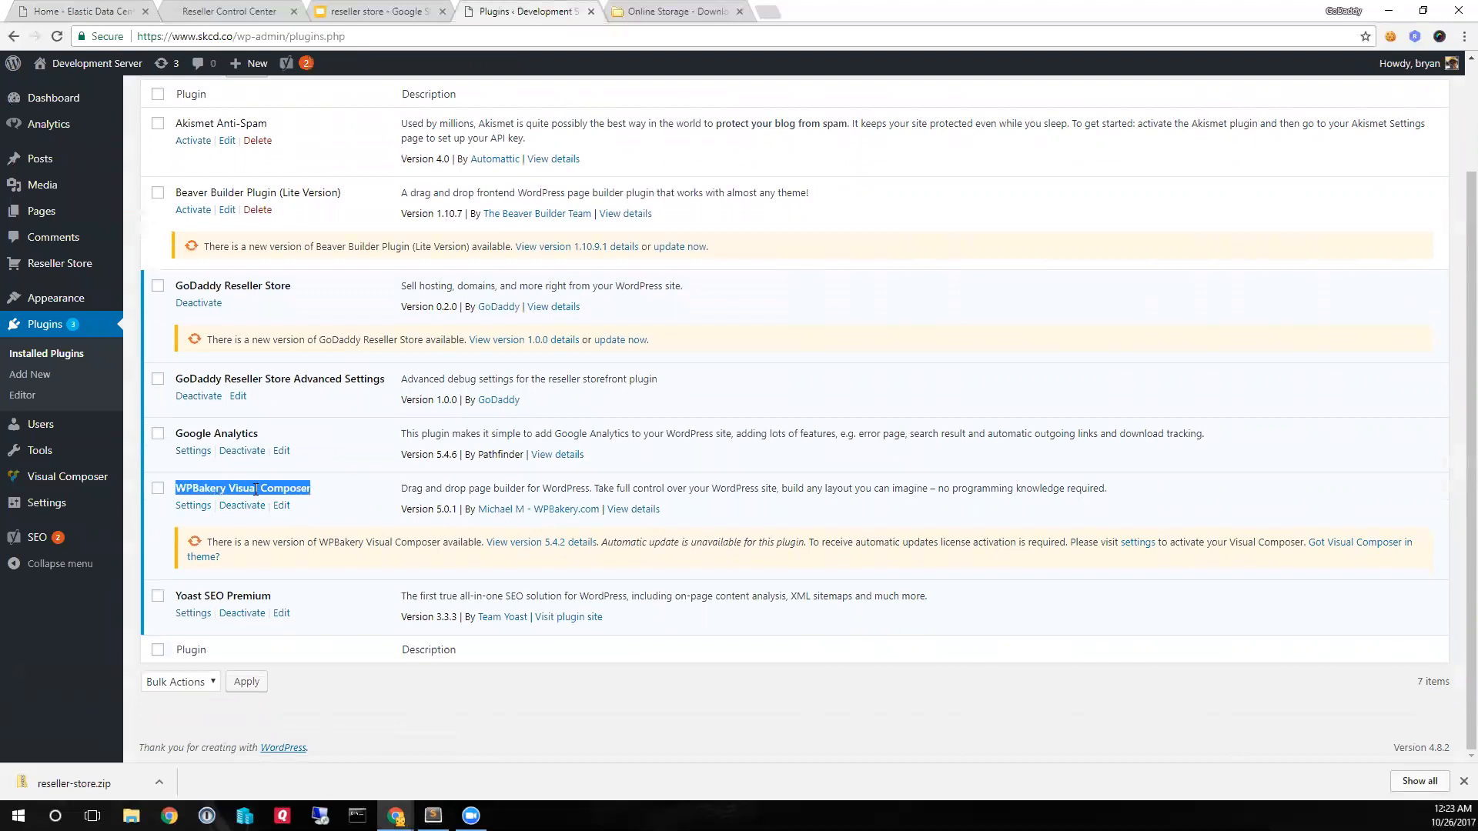
click(288, 488)
mouse_move(74, 481)
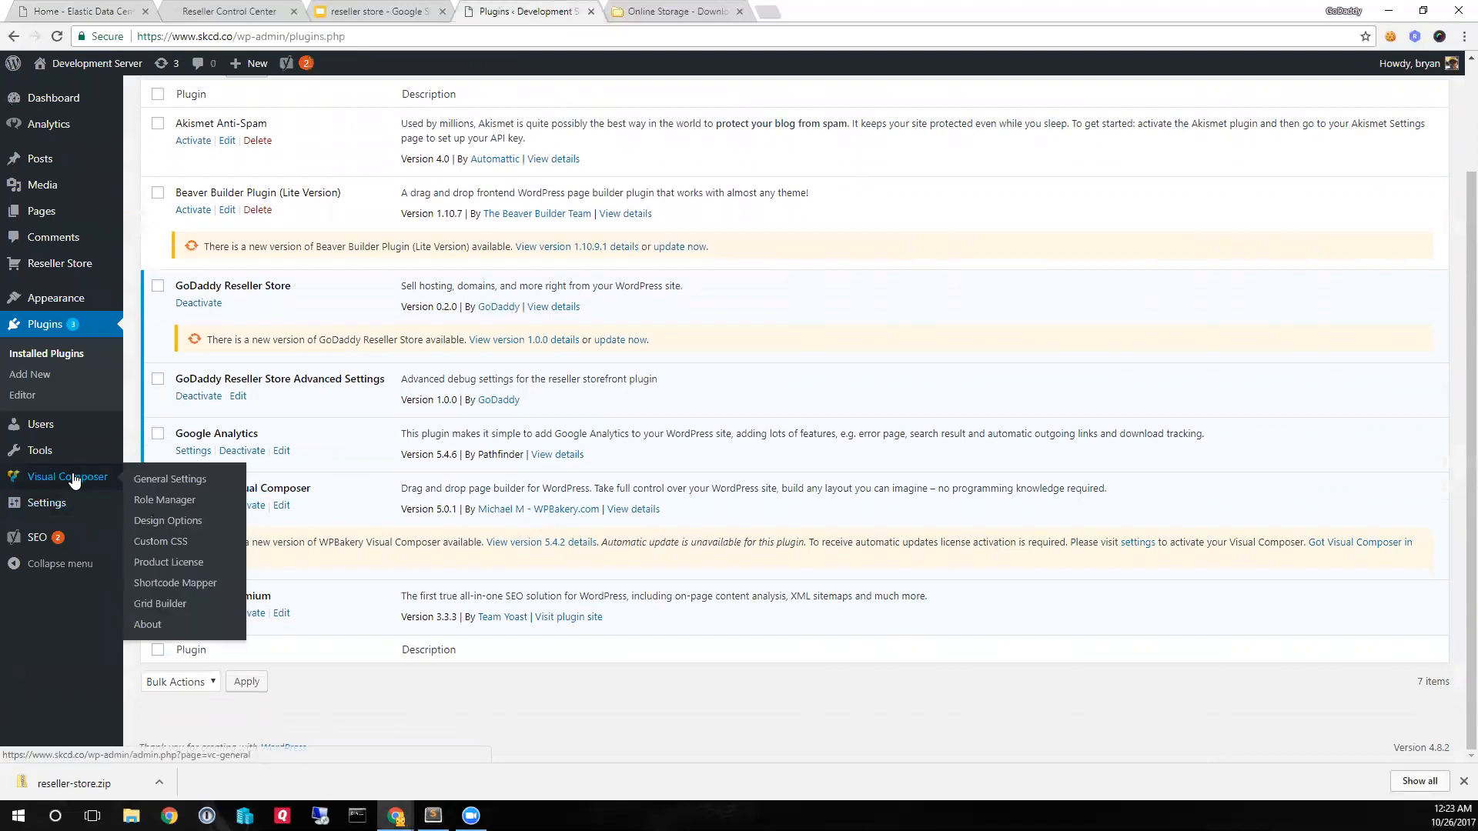
click(75, 478)
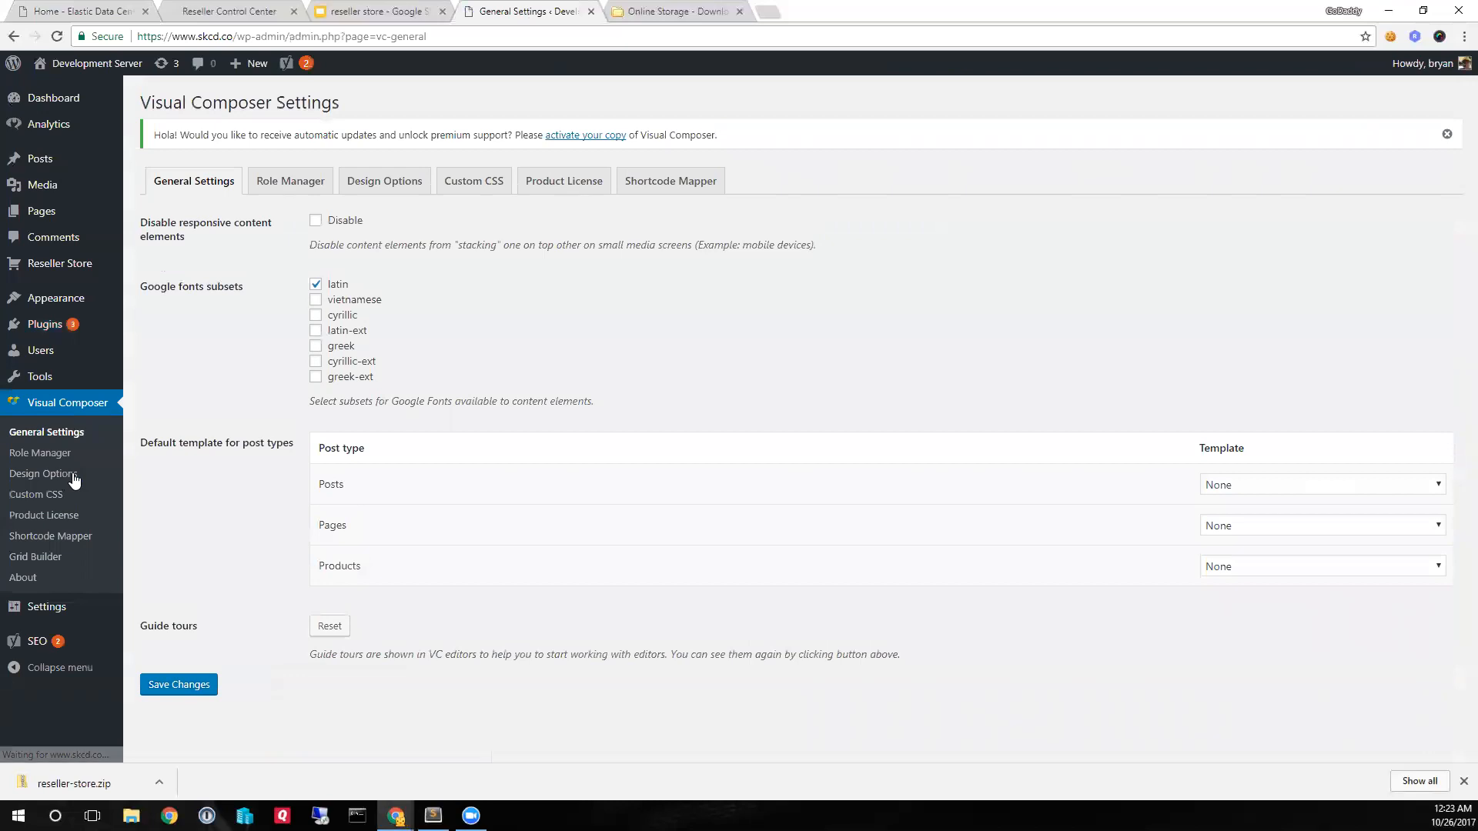
click(695, 186)
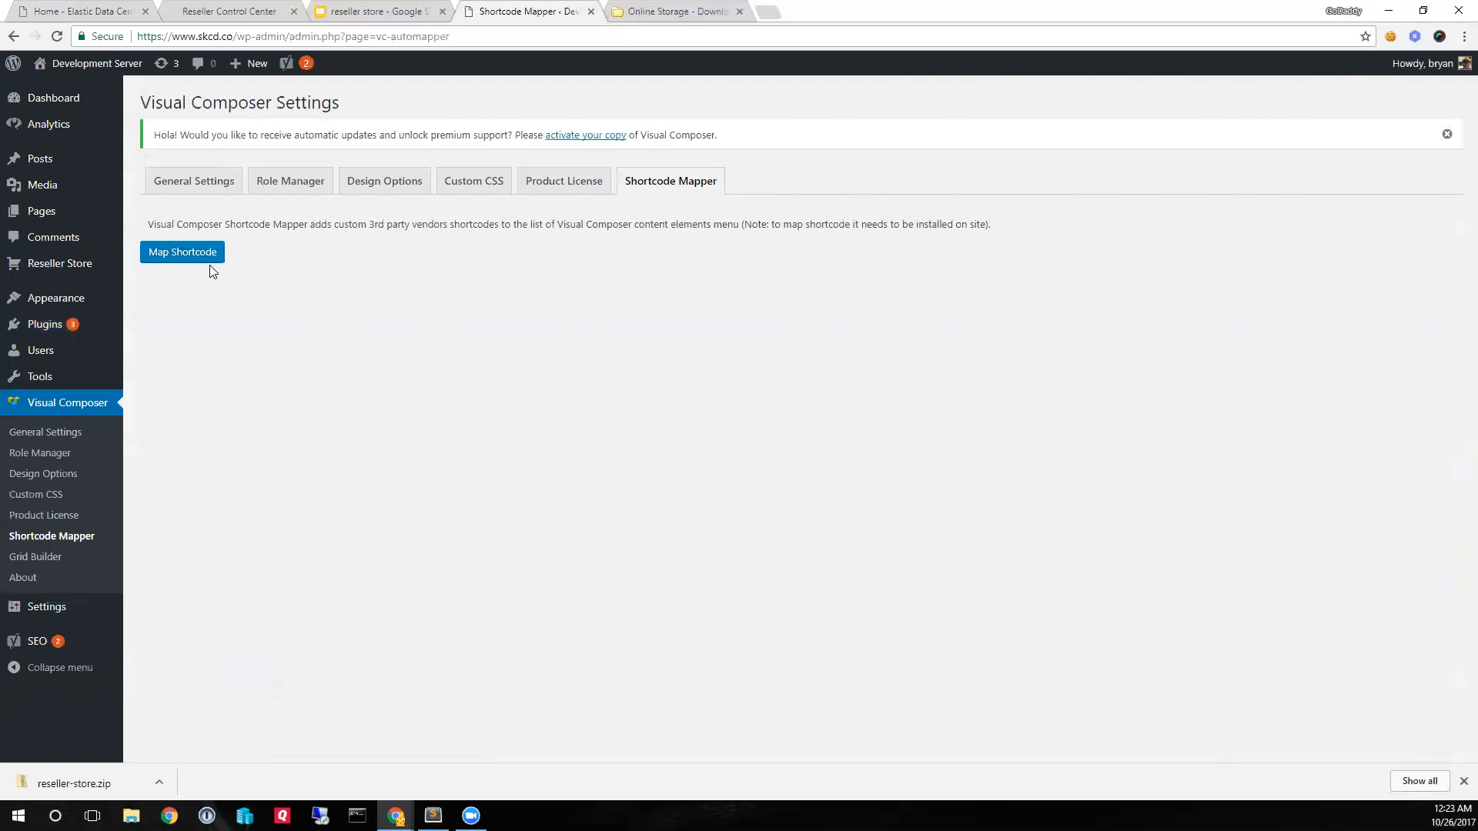
- Map the prepared rstore_domain_search shortcode with page_size "5" and placeholder "Find your perfect domain name", and save the mapping
click(172, 251)
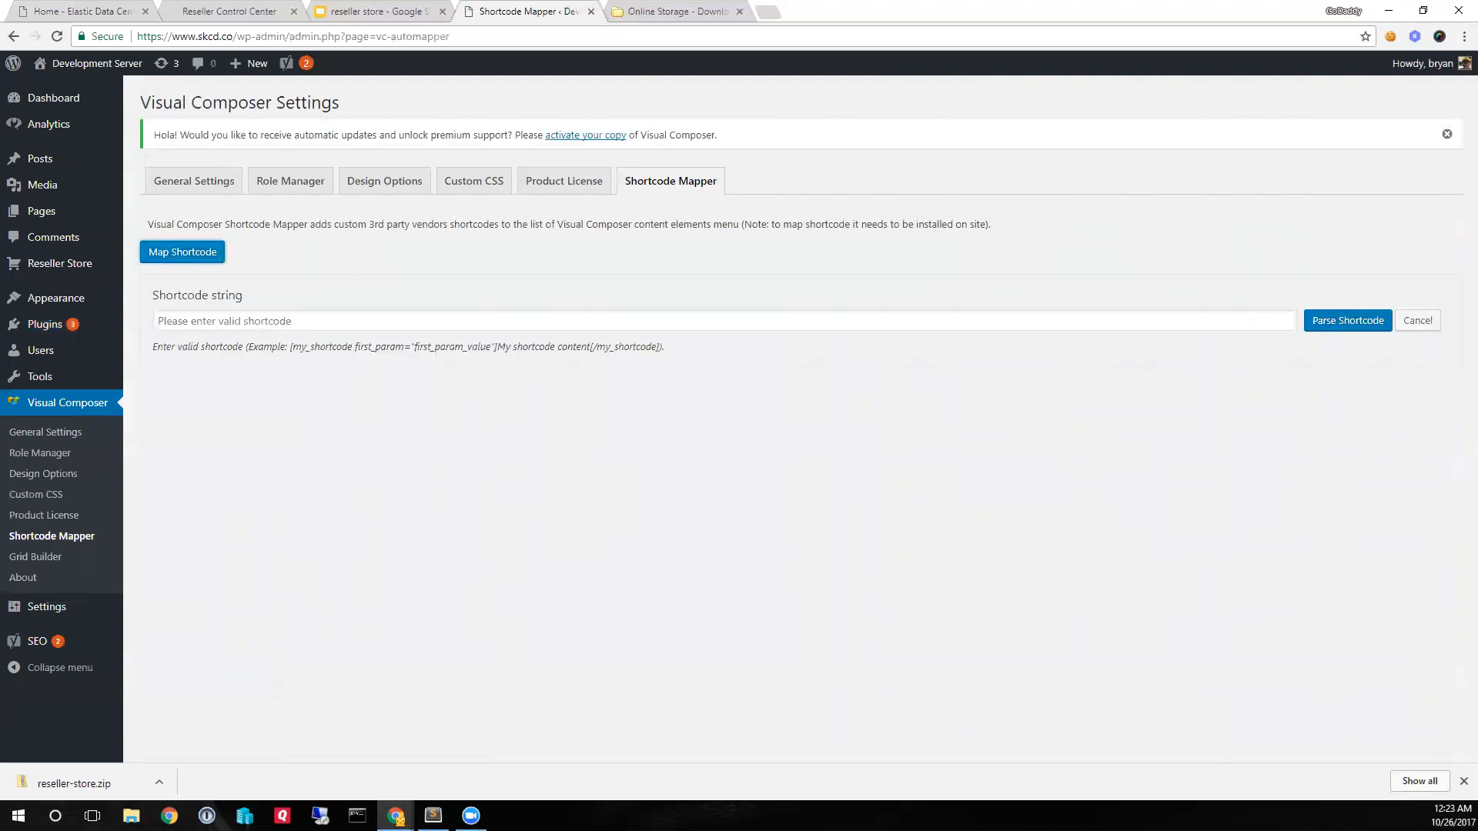
key(alt+Tab)
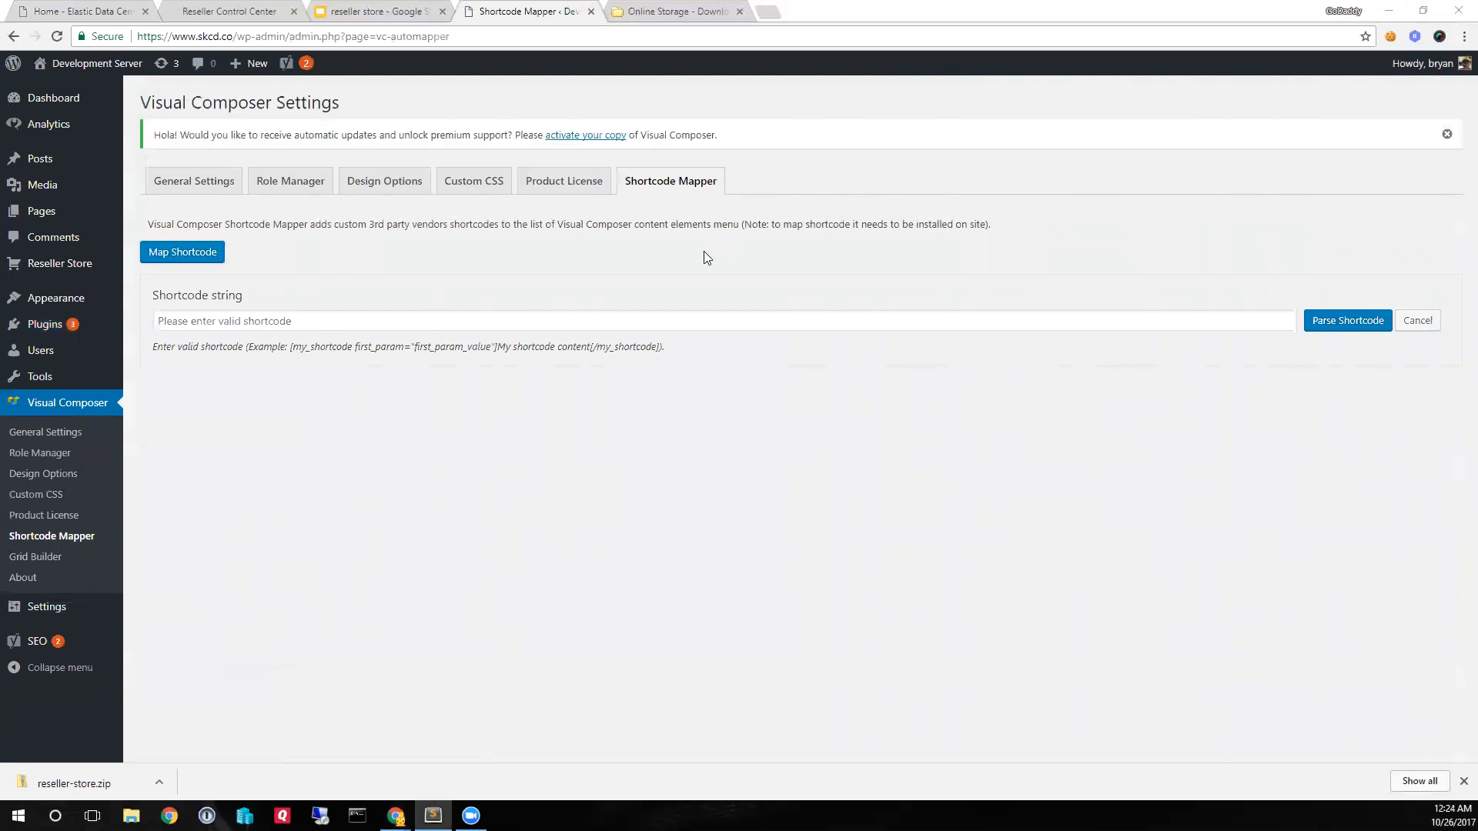
click(702, 323)
key(ctrl+v)
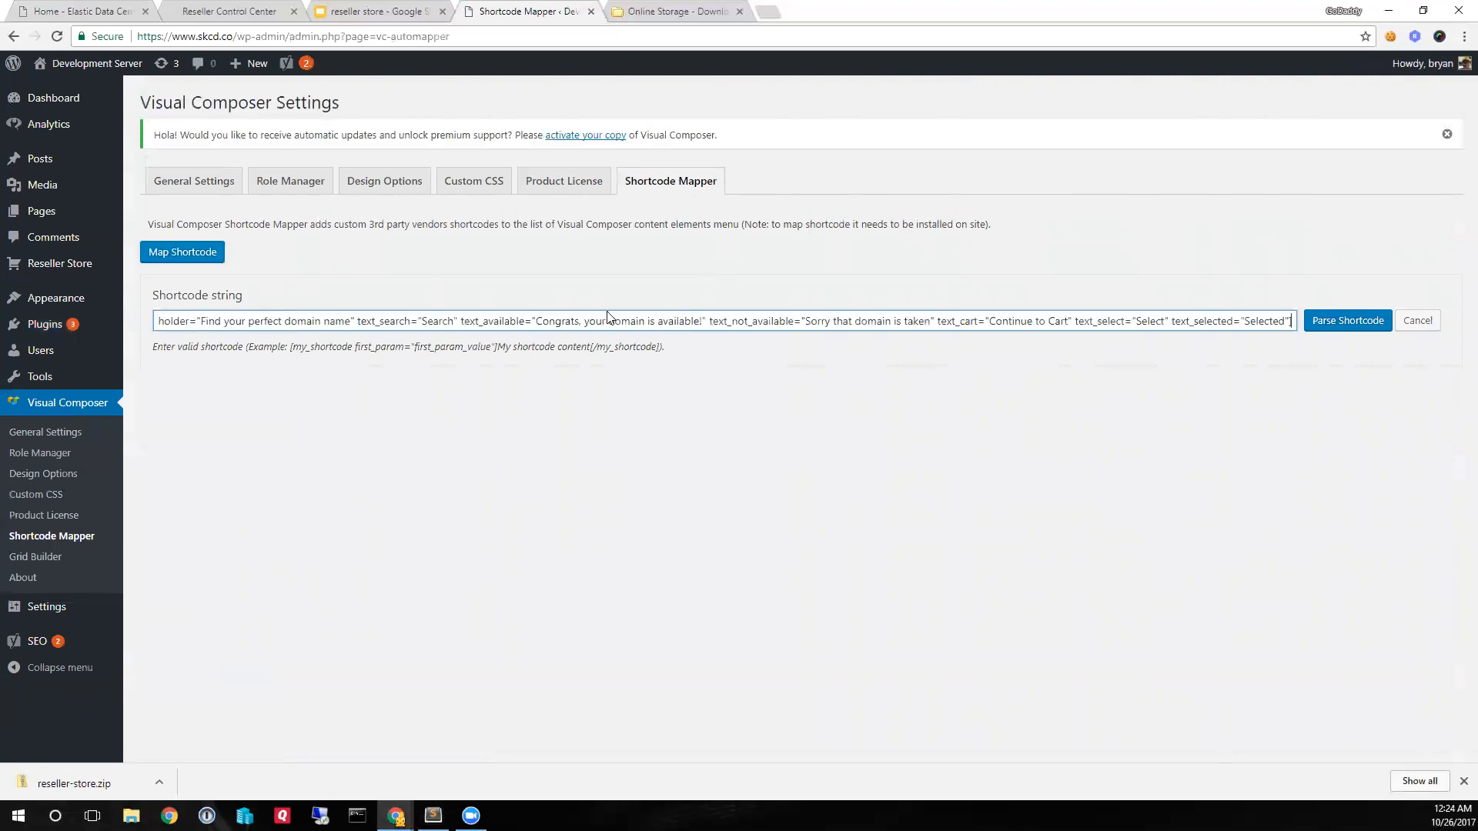
drag(334, 323, 69, 324)
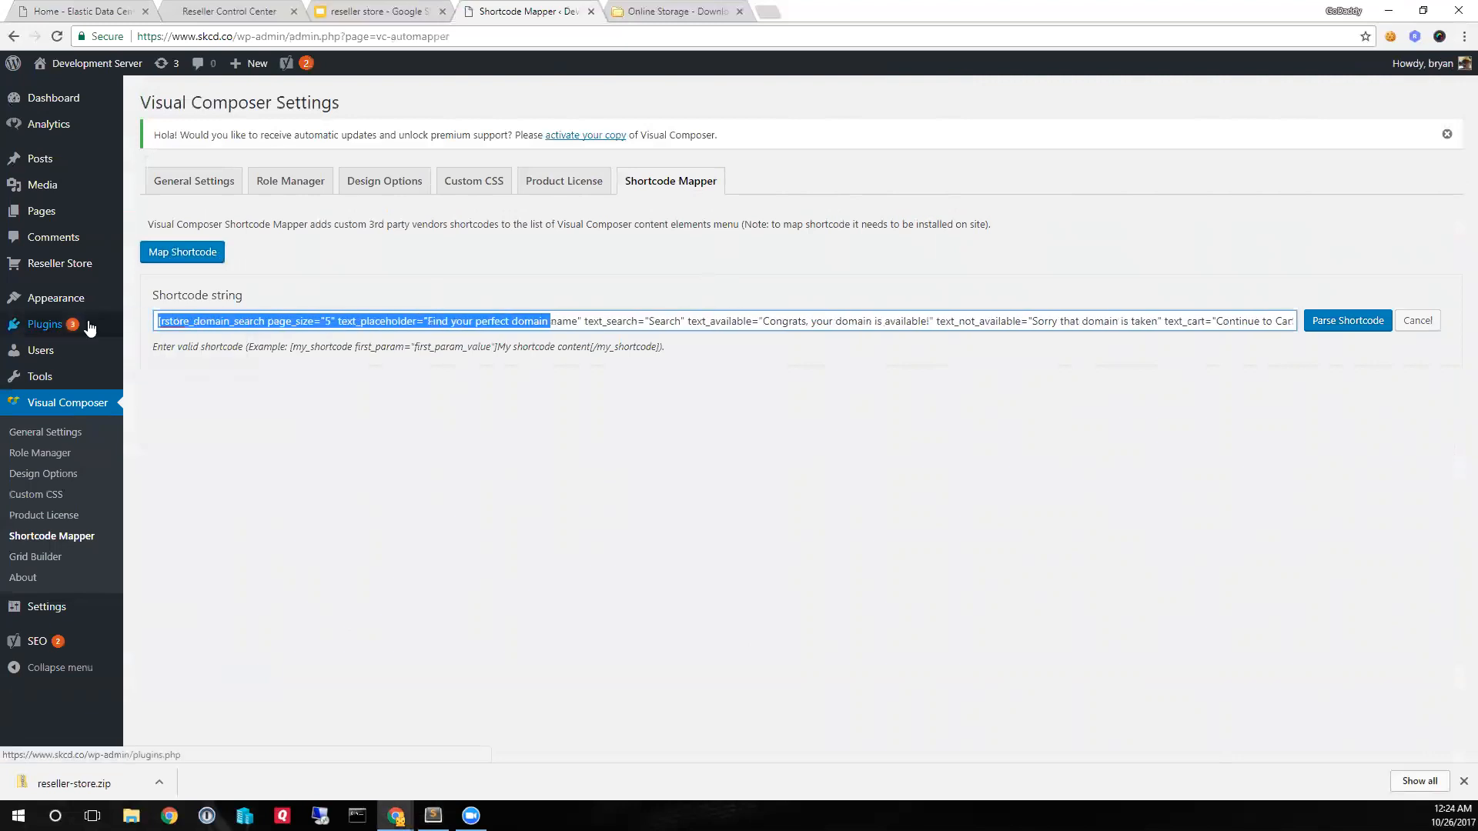
click(216, 322)
drag(189, 320, 852, 314)
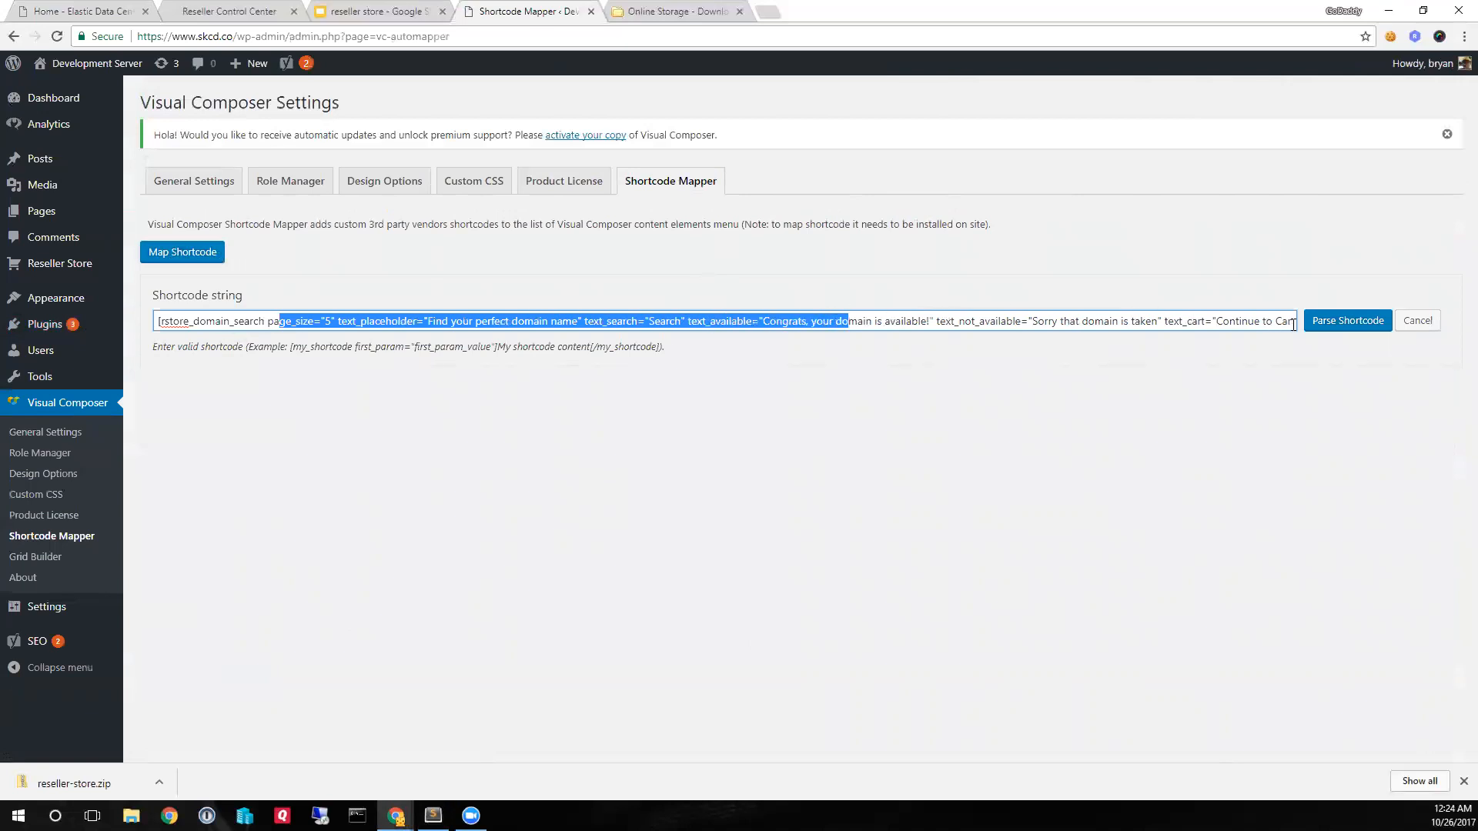
click(1340, 321)
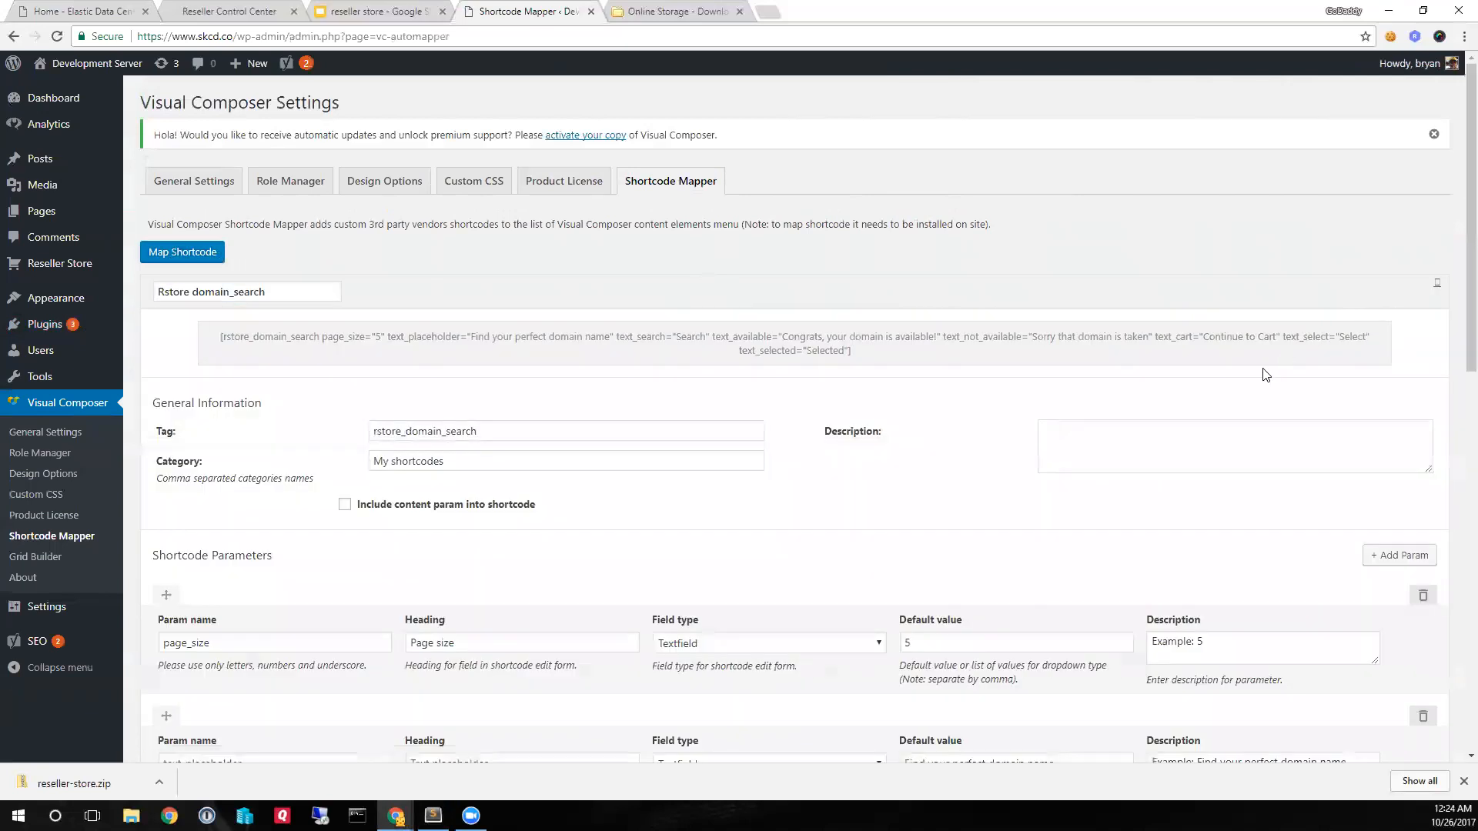
scroll(1265, 375, down, 10)
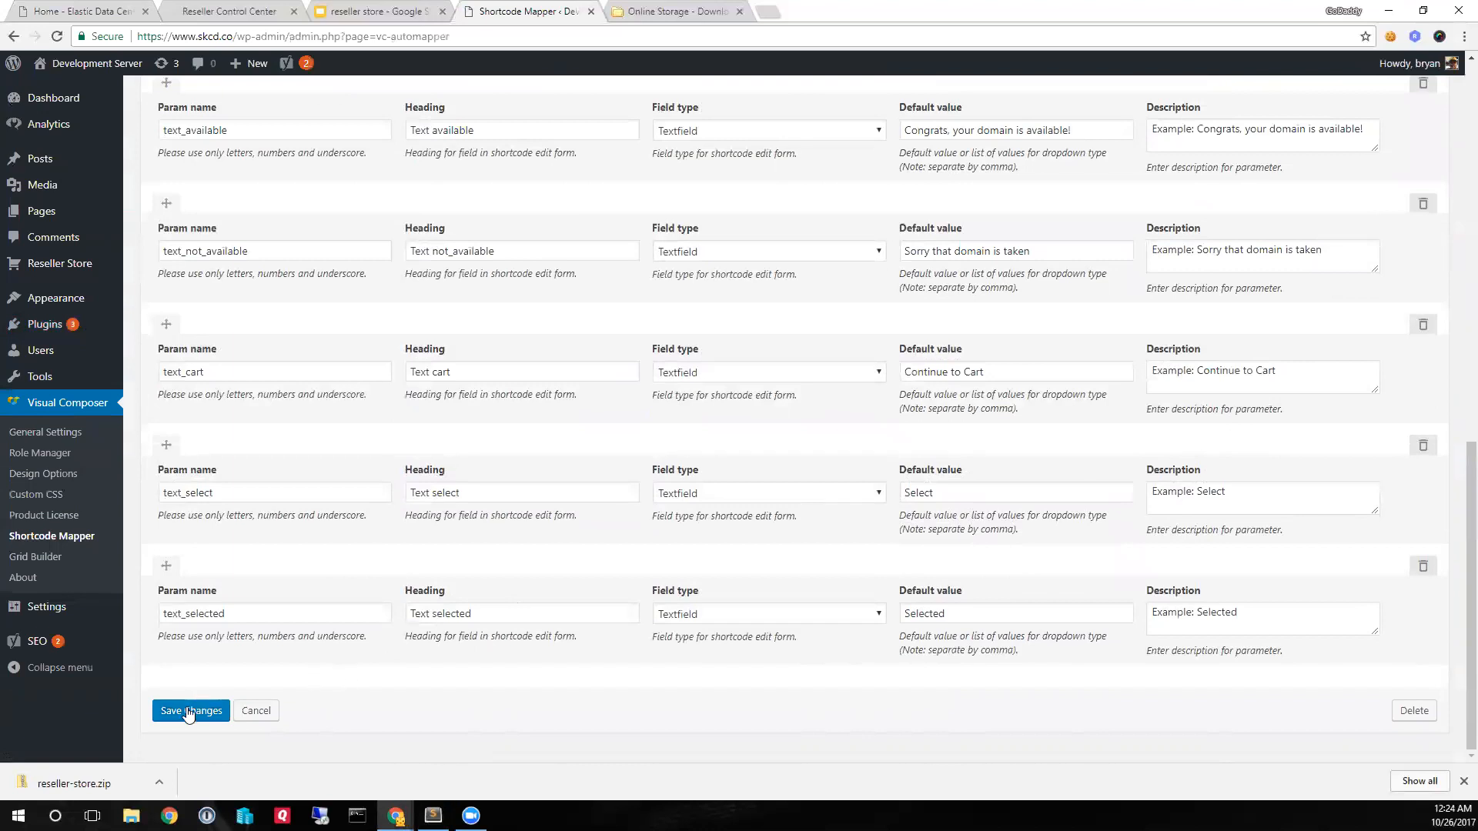
click(187, 712)
- Map the prepared rstore_product shortcode with post_id 10, button label "Add to cart" and image size "medium", and save it
click(204, 299)
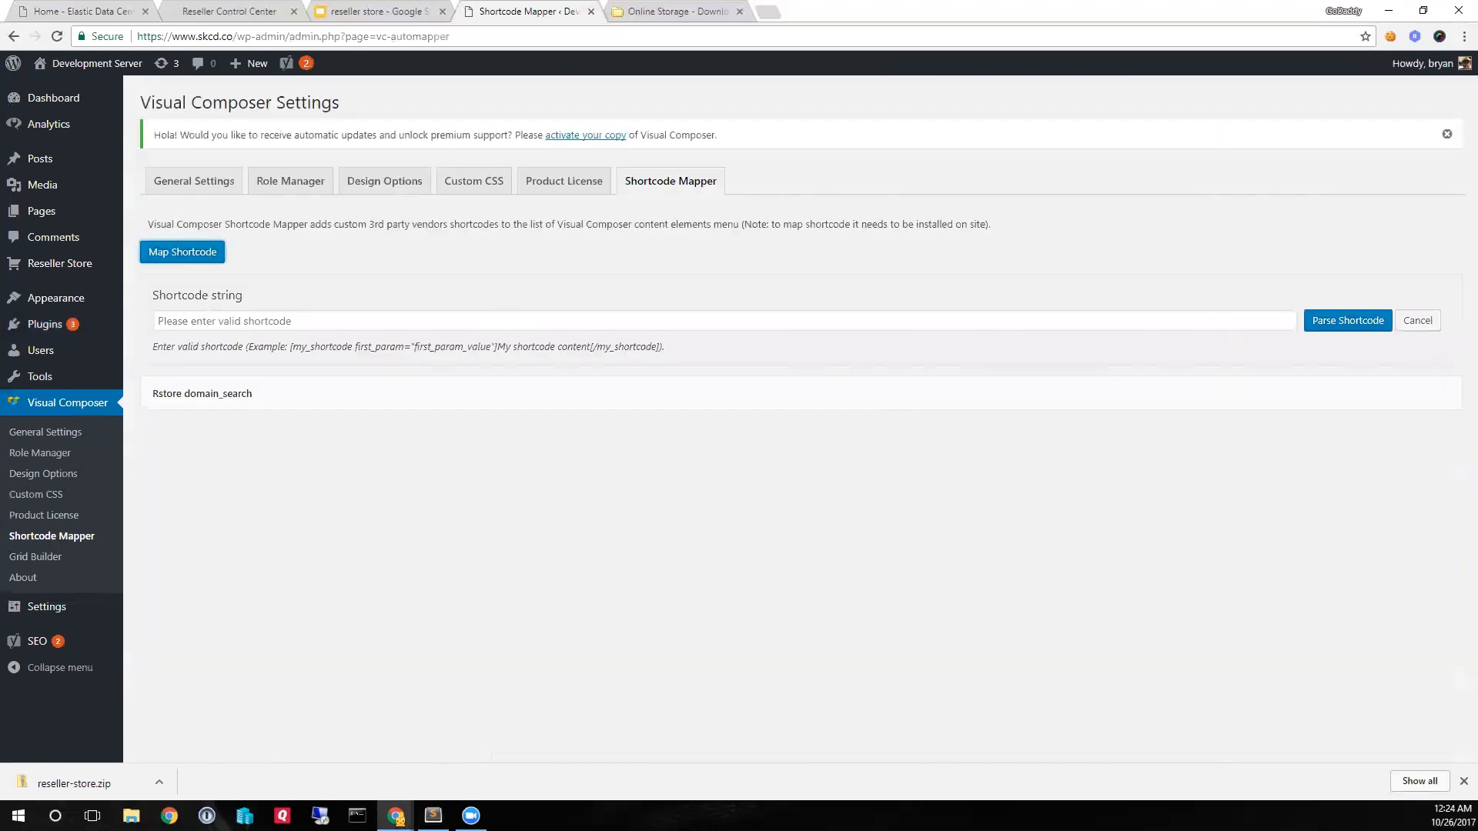
key(alt+Tab)
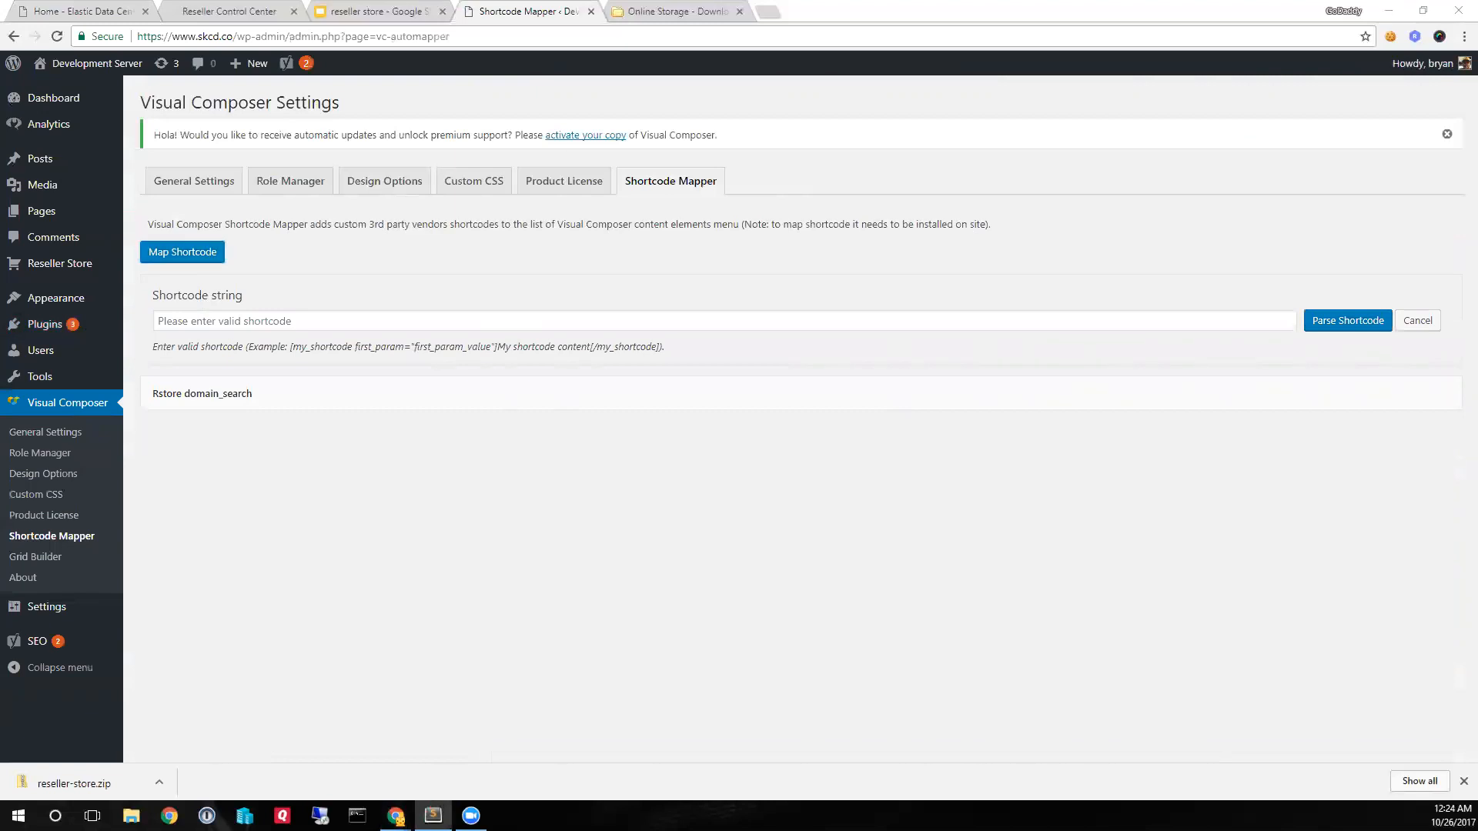
click(463, 319)
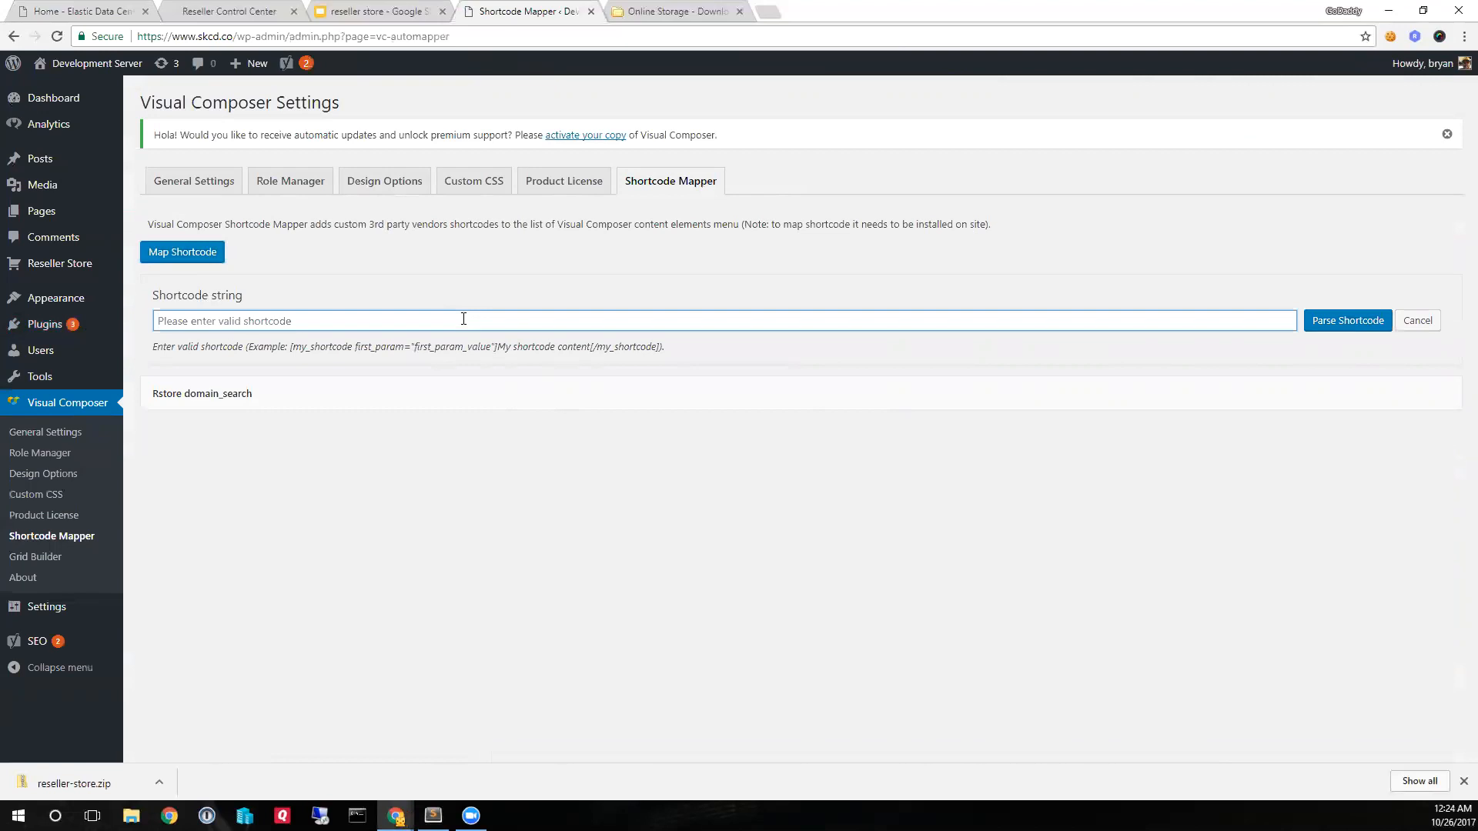
text([rstore_product post_id=10 show_title=1 show_content=1 show_price=1 redirect=1 button_label="Add to cart" text_cart="Continue to cart" image_size="medium" ])
drag(158, 321, 254, 318)
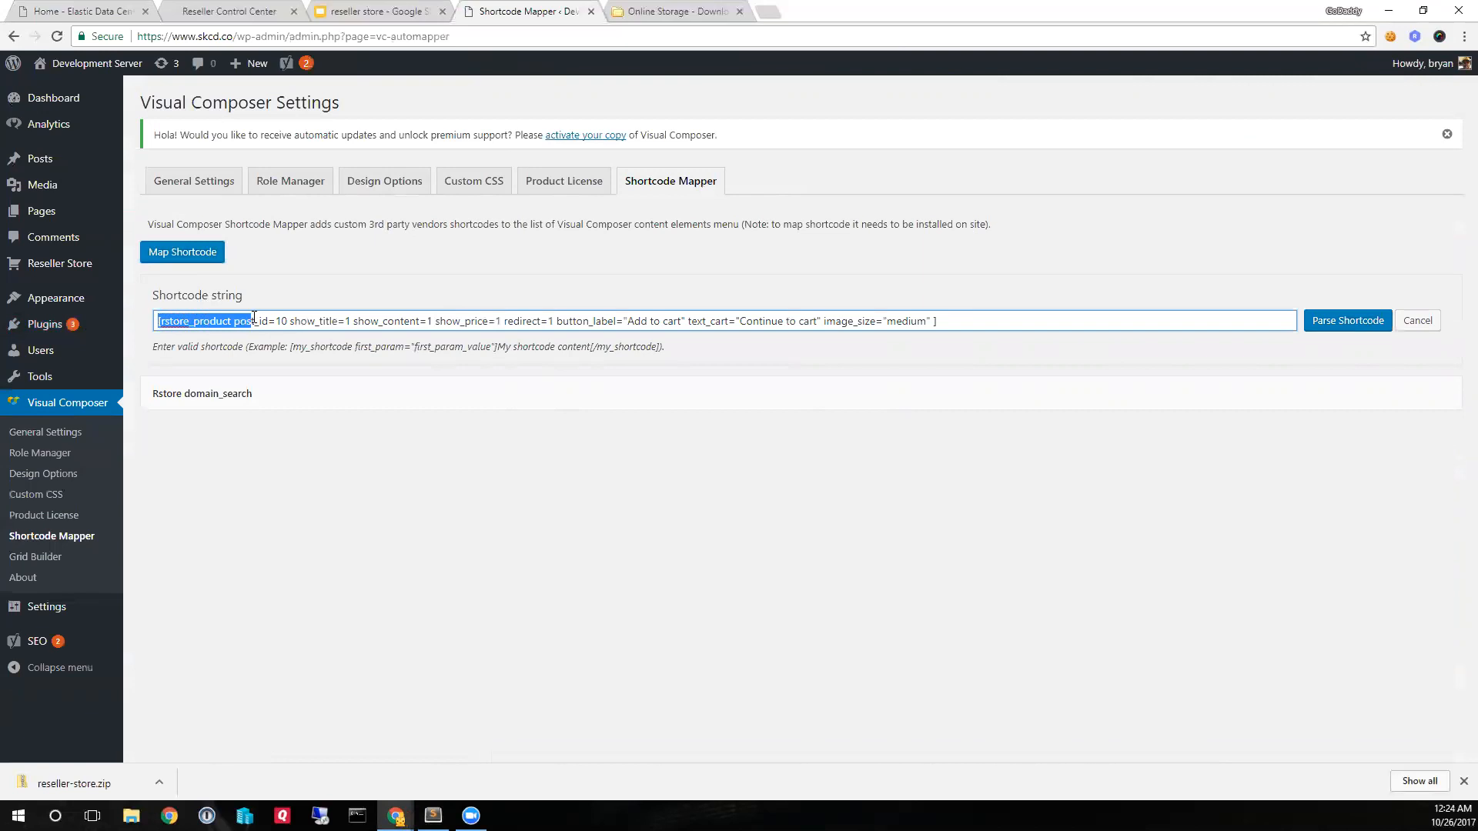
click(537, 317)
click(1324, 321)
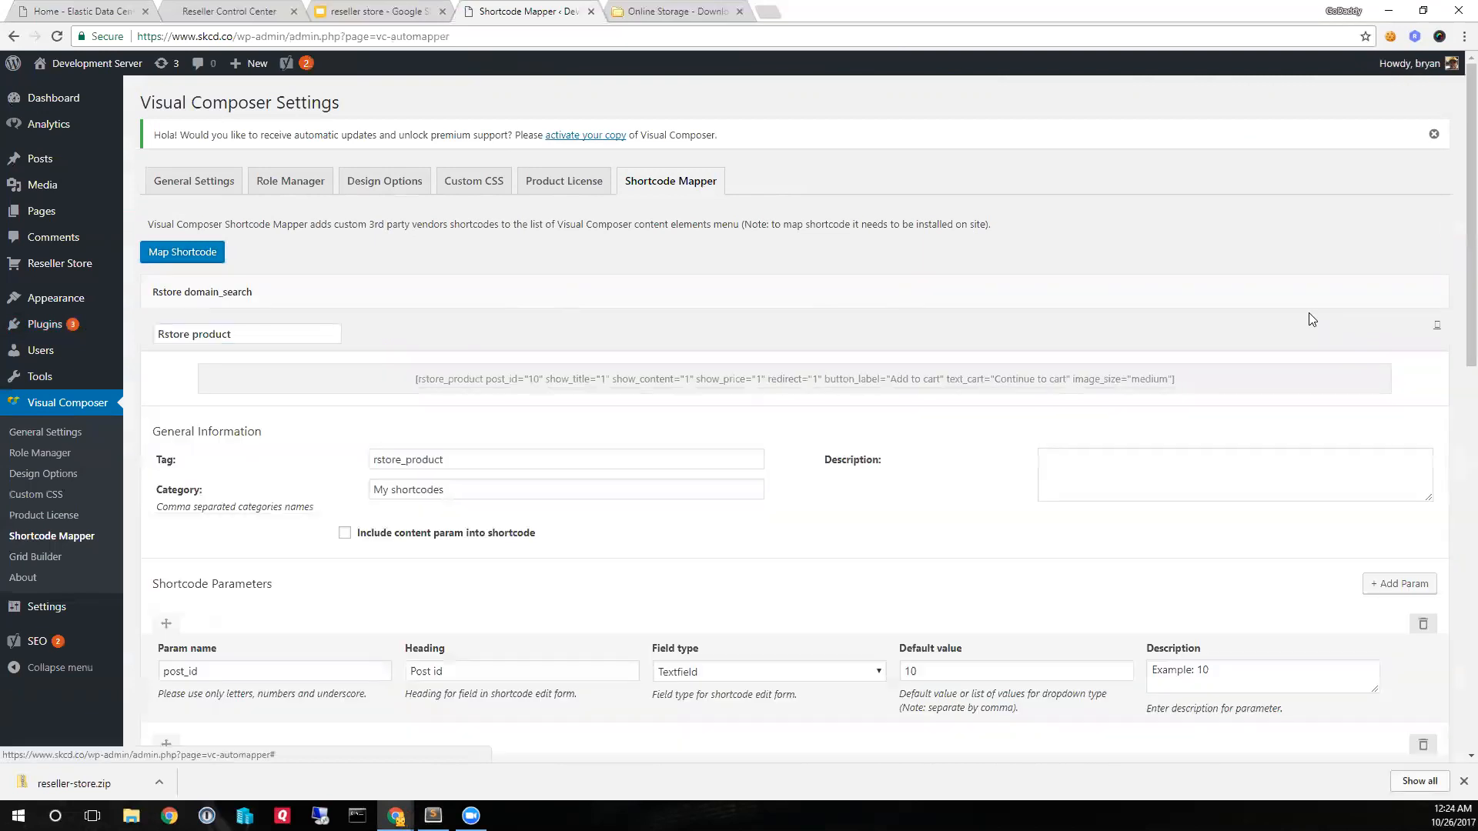
scroll(532, 512, down, 12)
scroll(460, 632, down, 2)
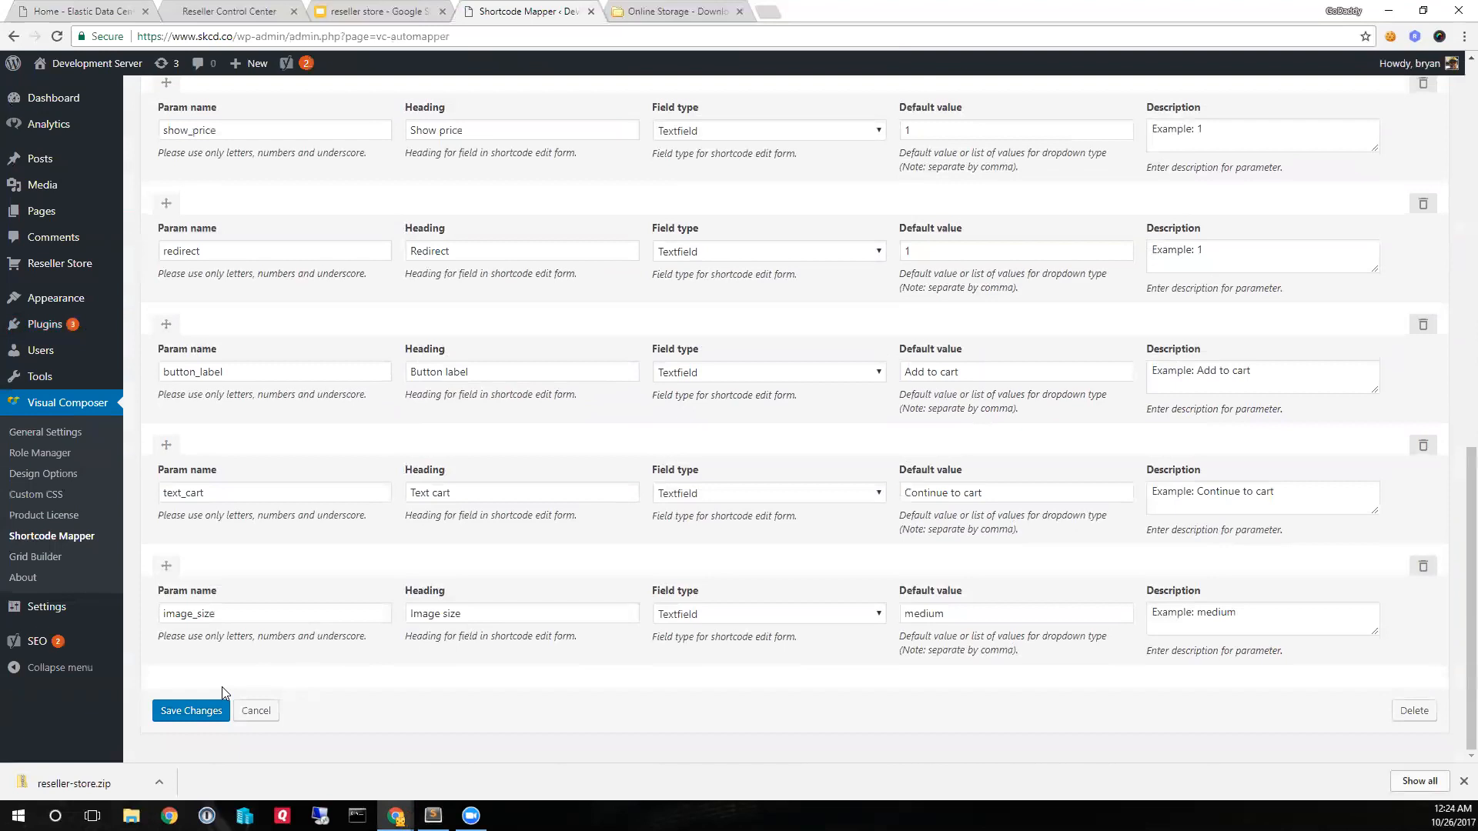
click(191, 707)
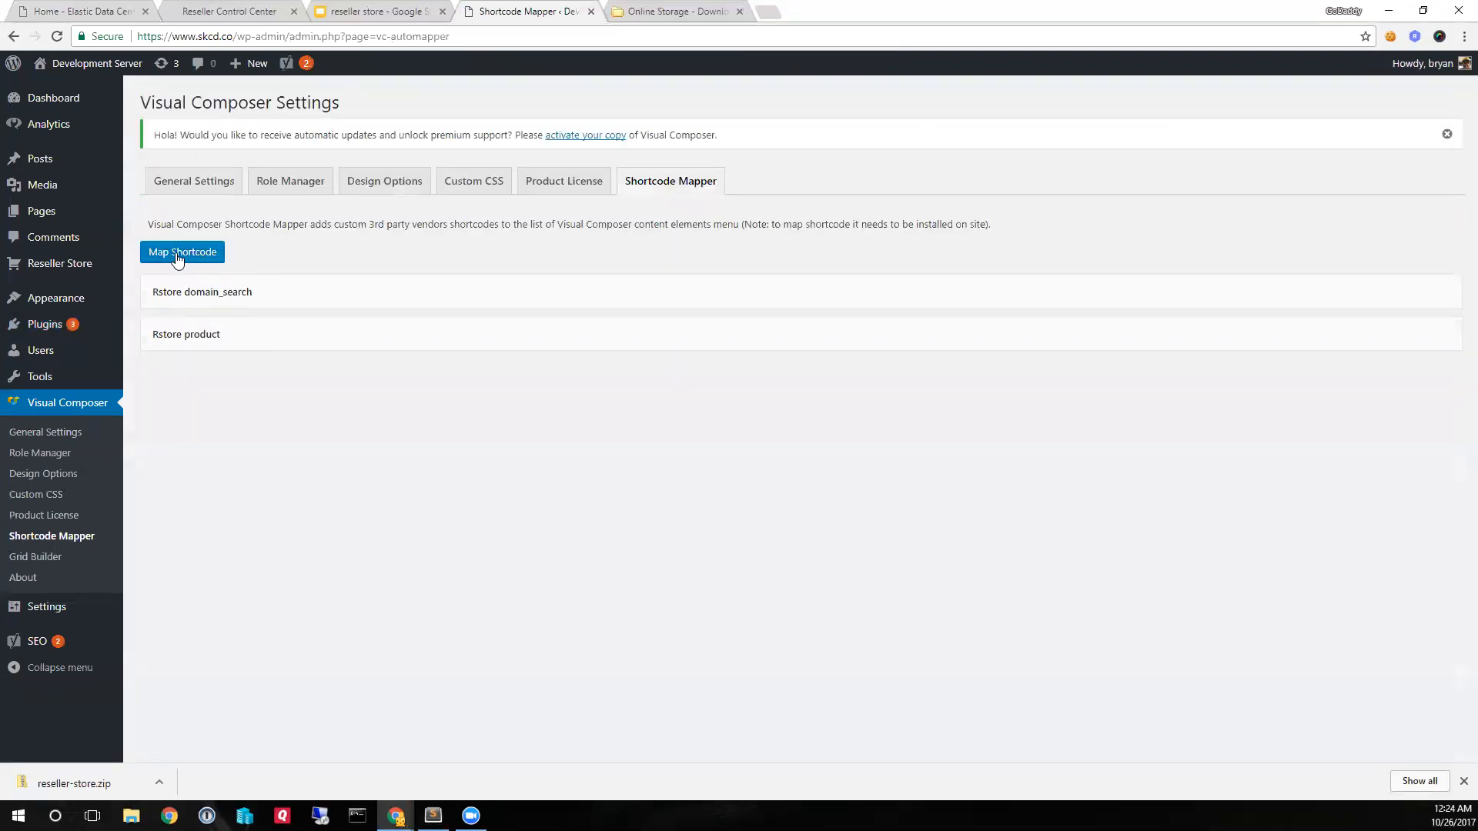
- Map the prepared rstore_cart_button shortcode with title "Cart" and button label "View Cart", and save it
click(179, 253)
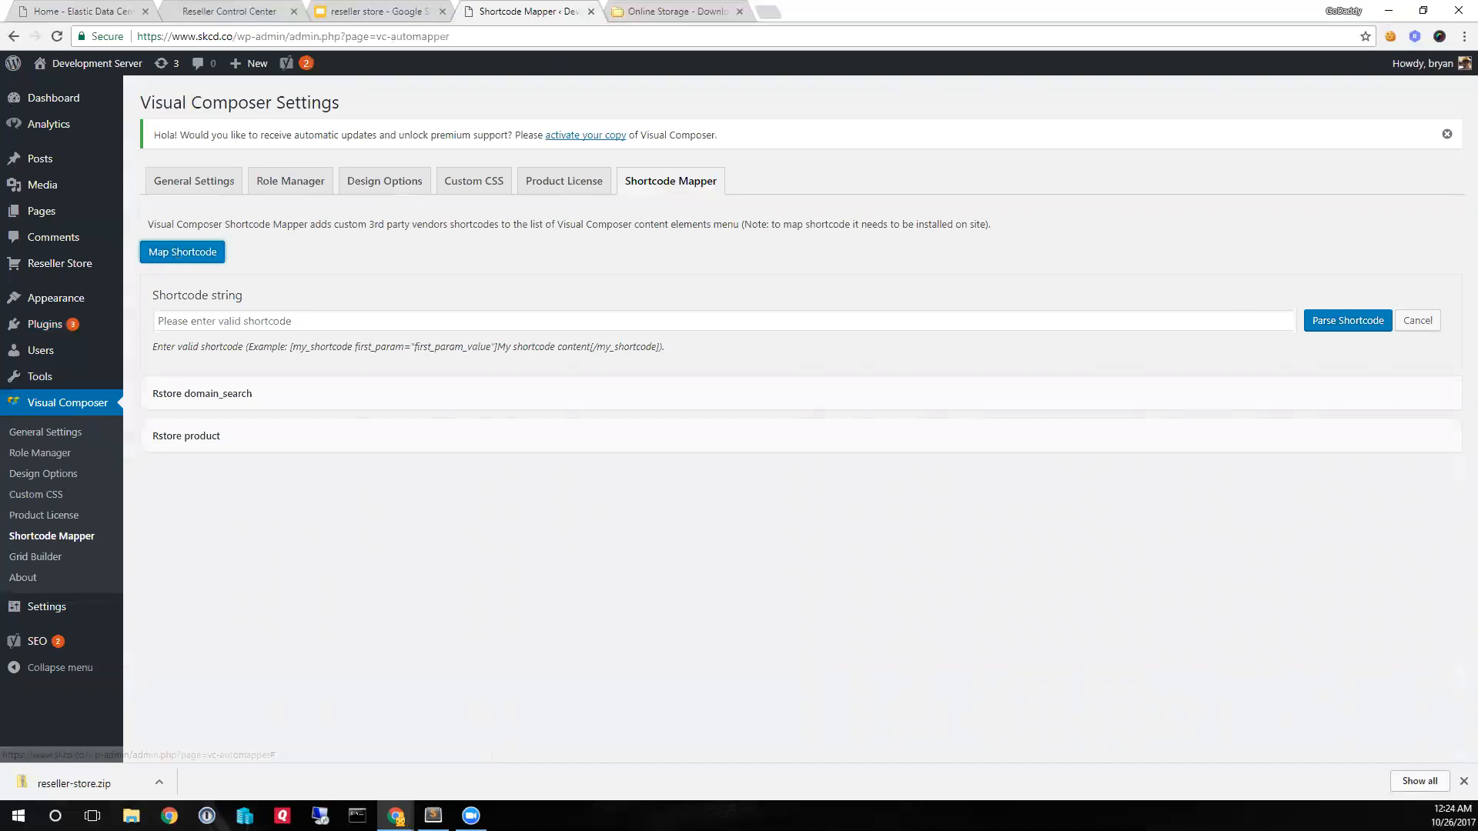
key(alt+Tab)
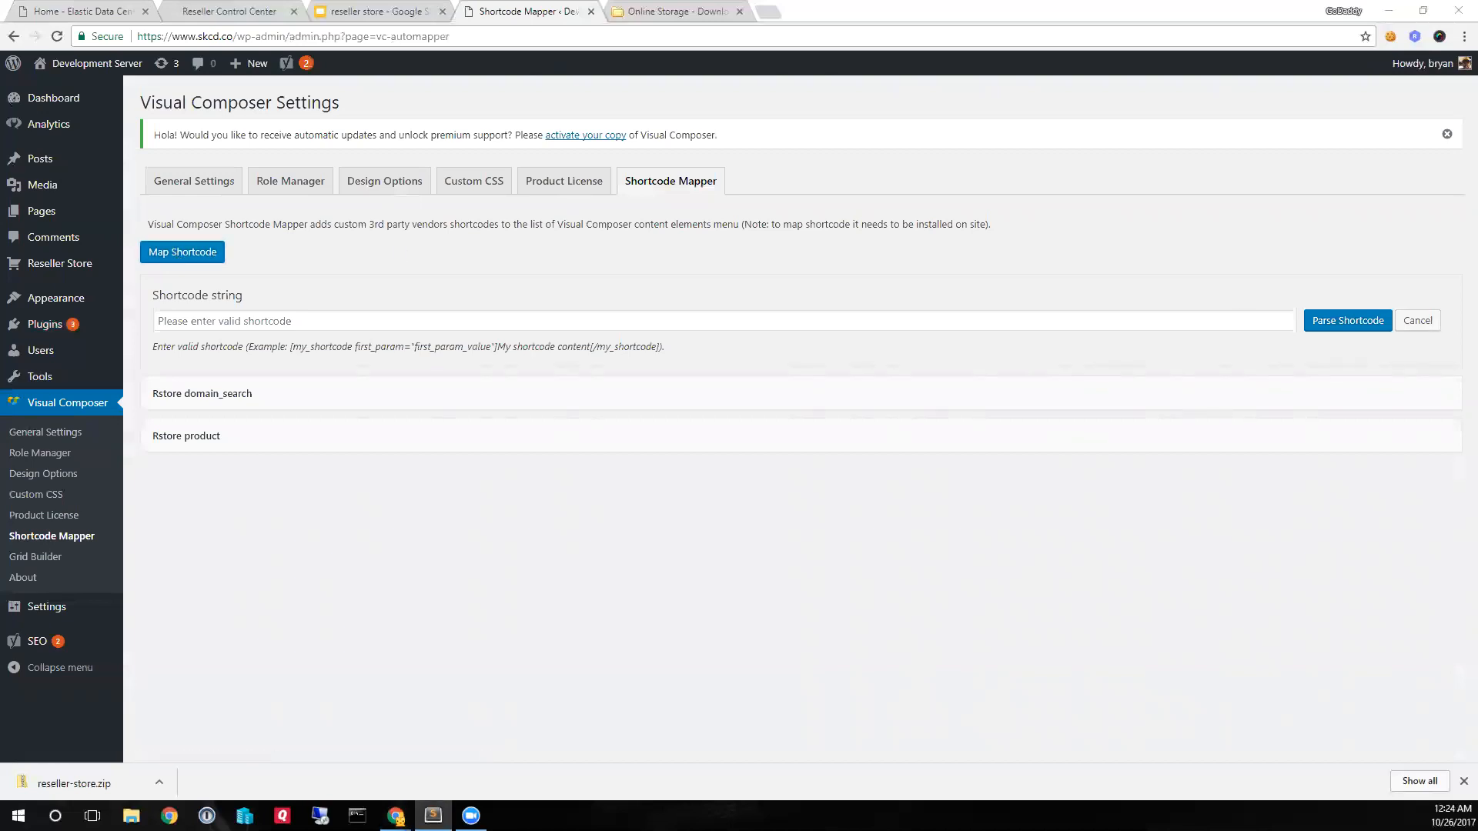
click(565, 319)
text([rstore_cart_button title="Cart" button_label="View Cart" ])
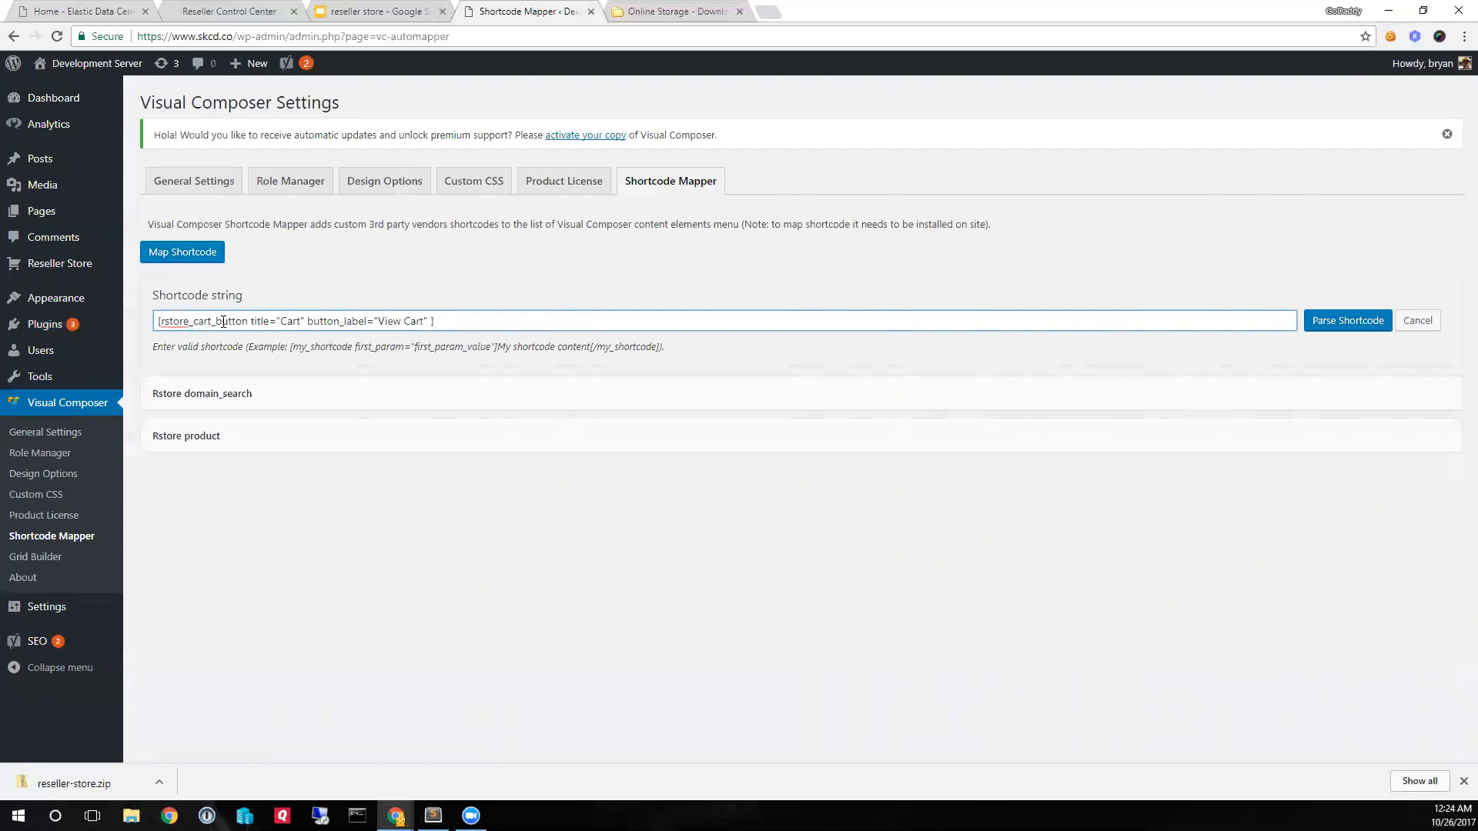
click(1349, 322)
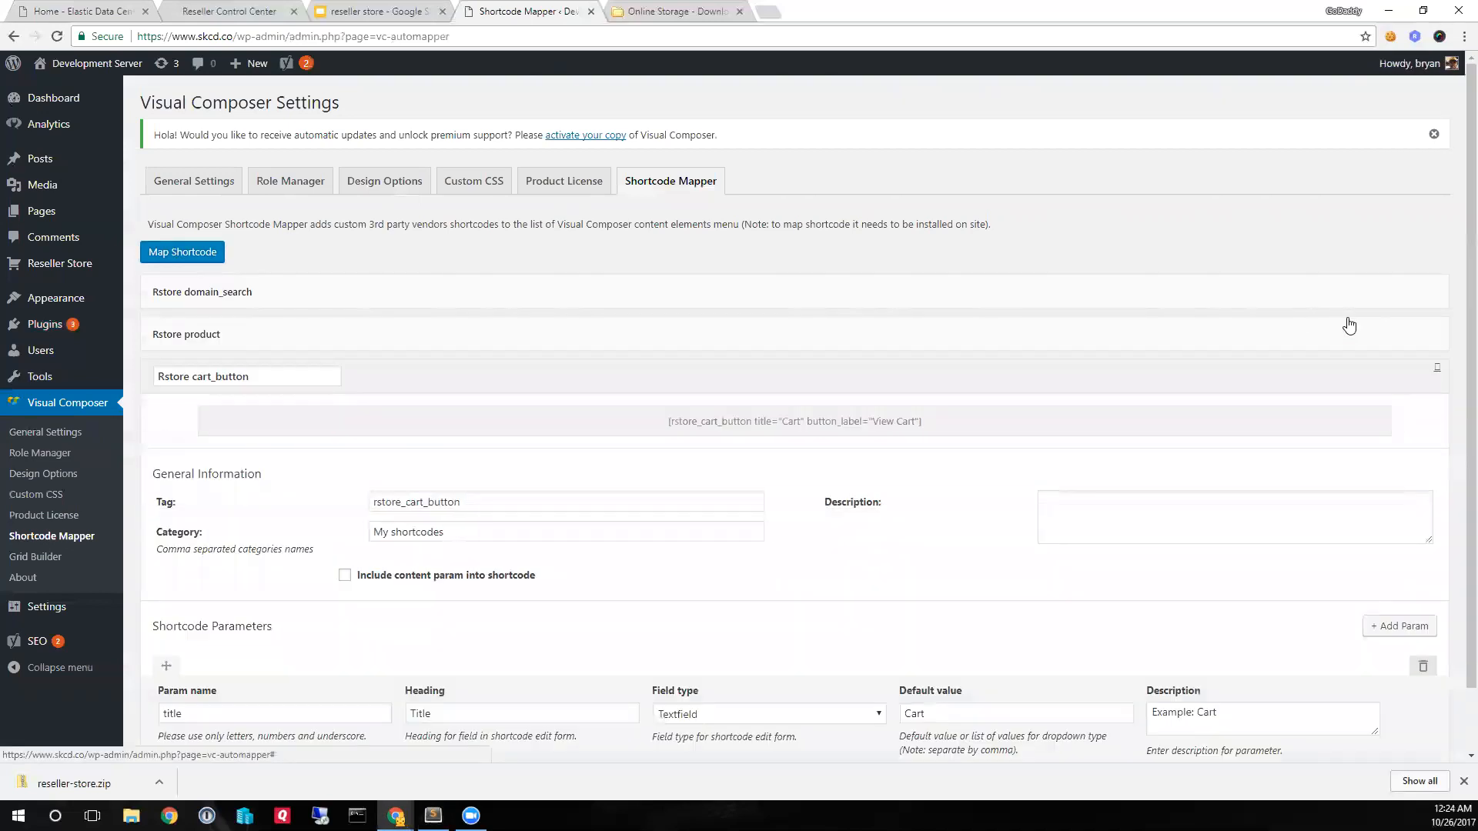
scroll(539, 662, down, 5)
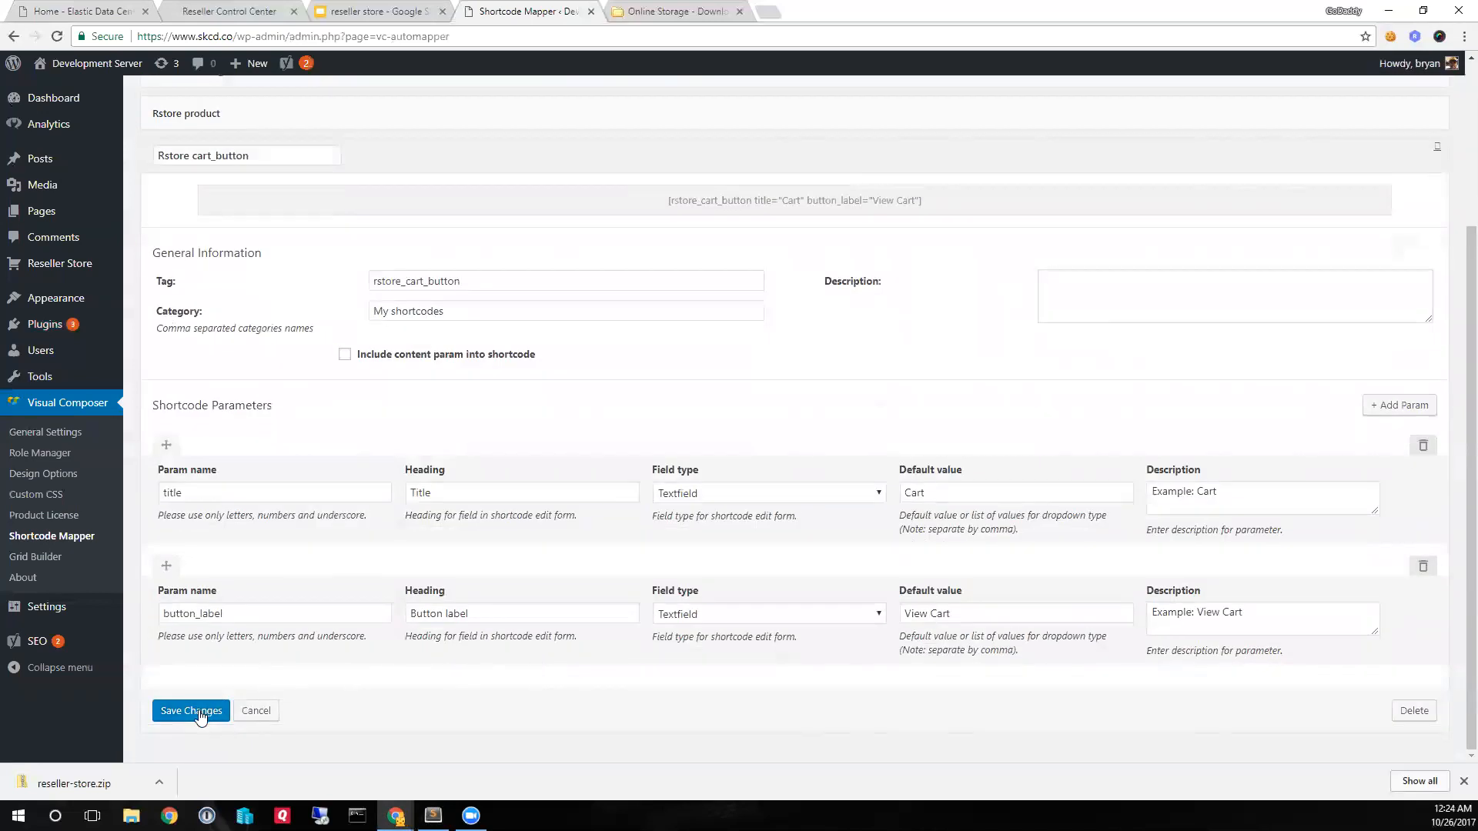
click(198, 741)
- Map the prepared rstore_login shortcode with welcome message "Welcome Back", login text "Log In" and logout text "Log Out", and save it
click(163, 297)
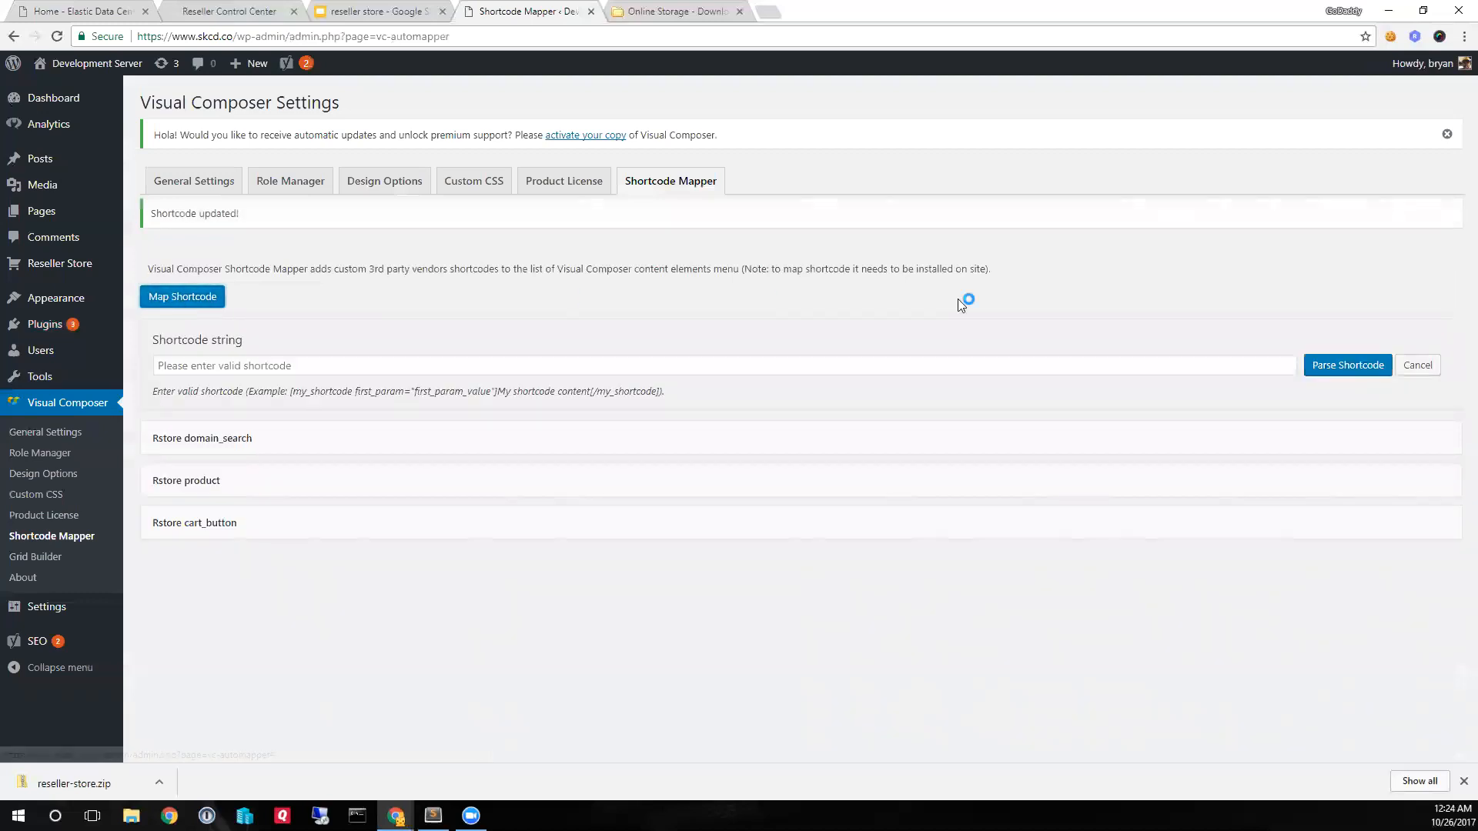
key(alt+Tab)
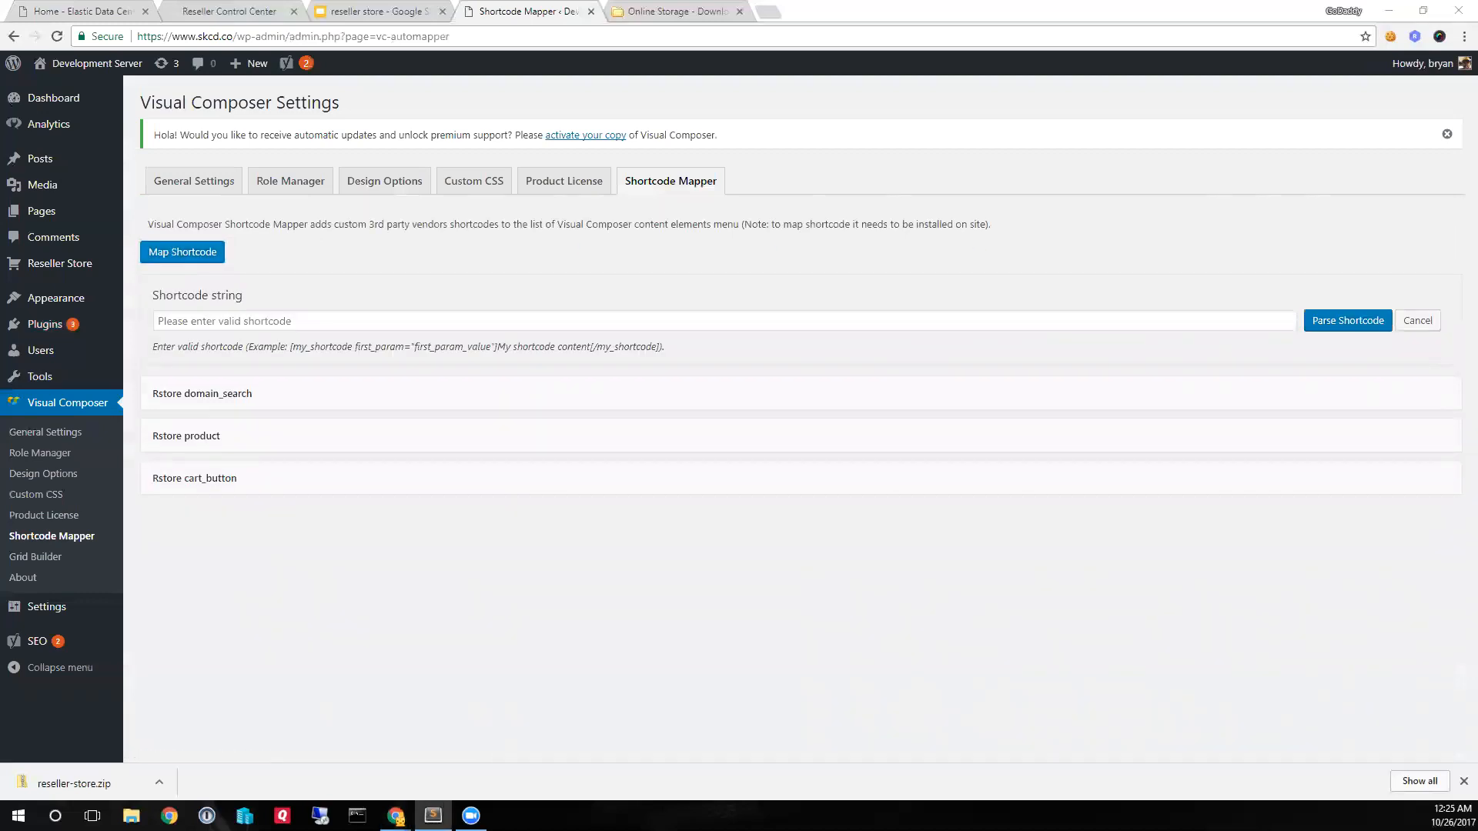
click(471, 315)
text([rstore_login welcome_message="Welcome Back" login_button_text="Log In" logout_button_text="Log Out"])
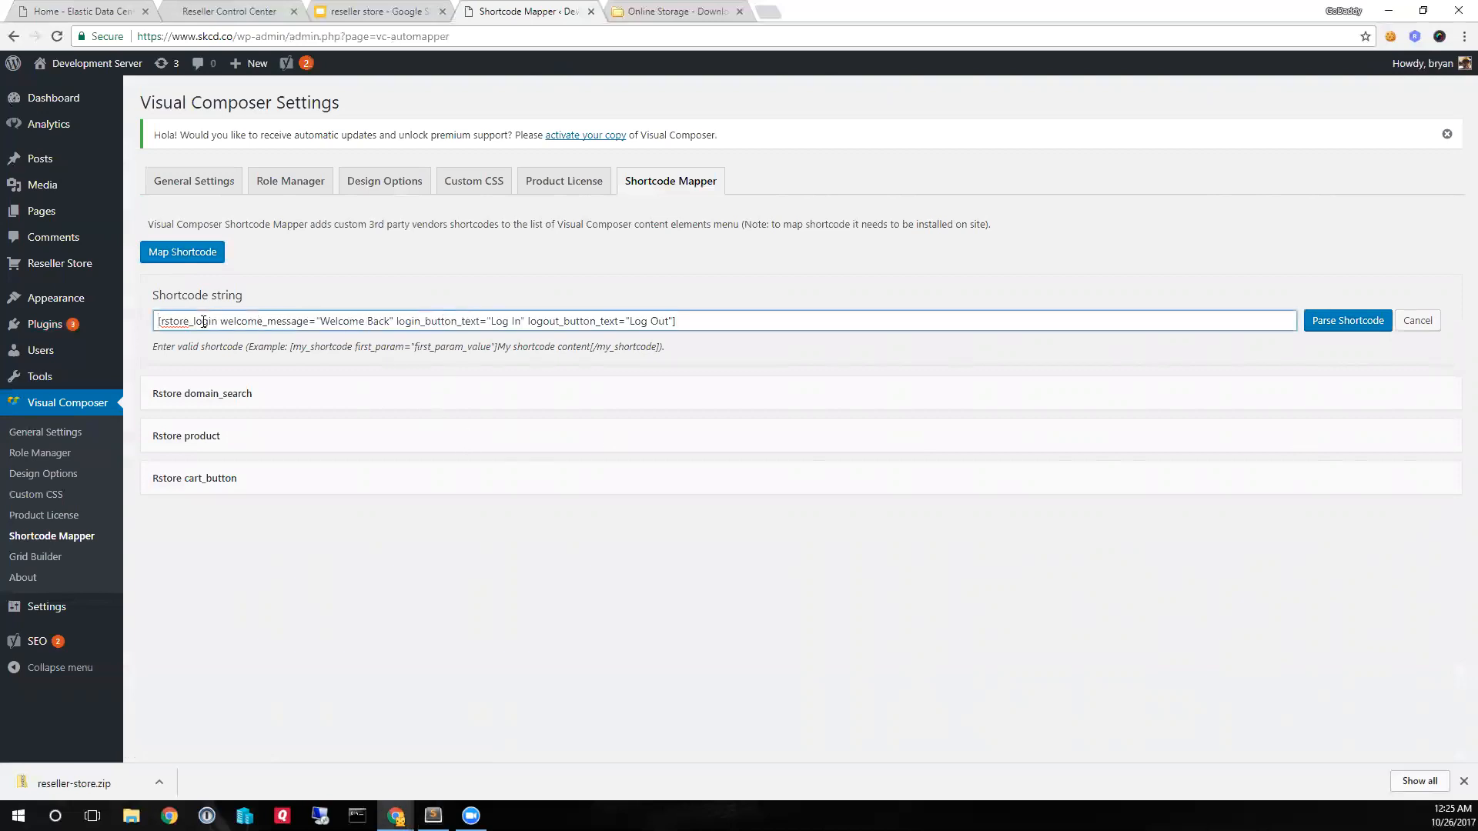
drag(214, 322, 161, 323)
click(320, 322)
click(1346, 321)
scroll(1085, 539, down, 5)
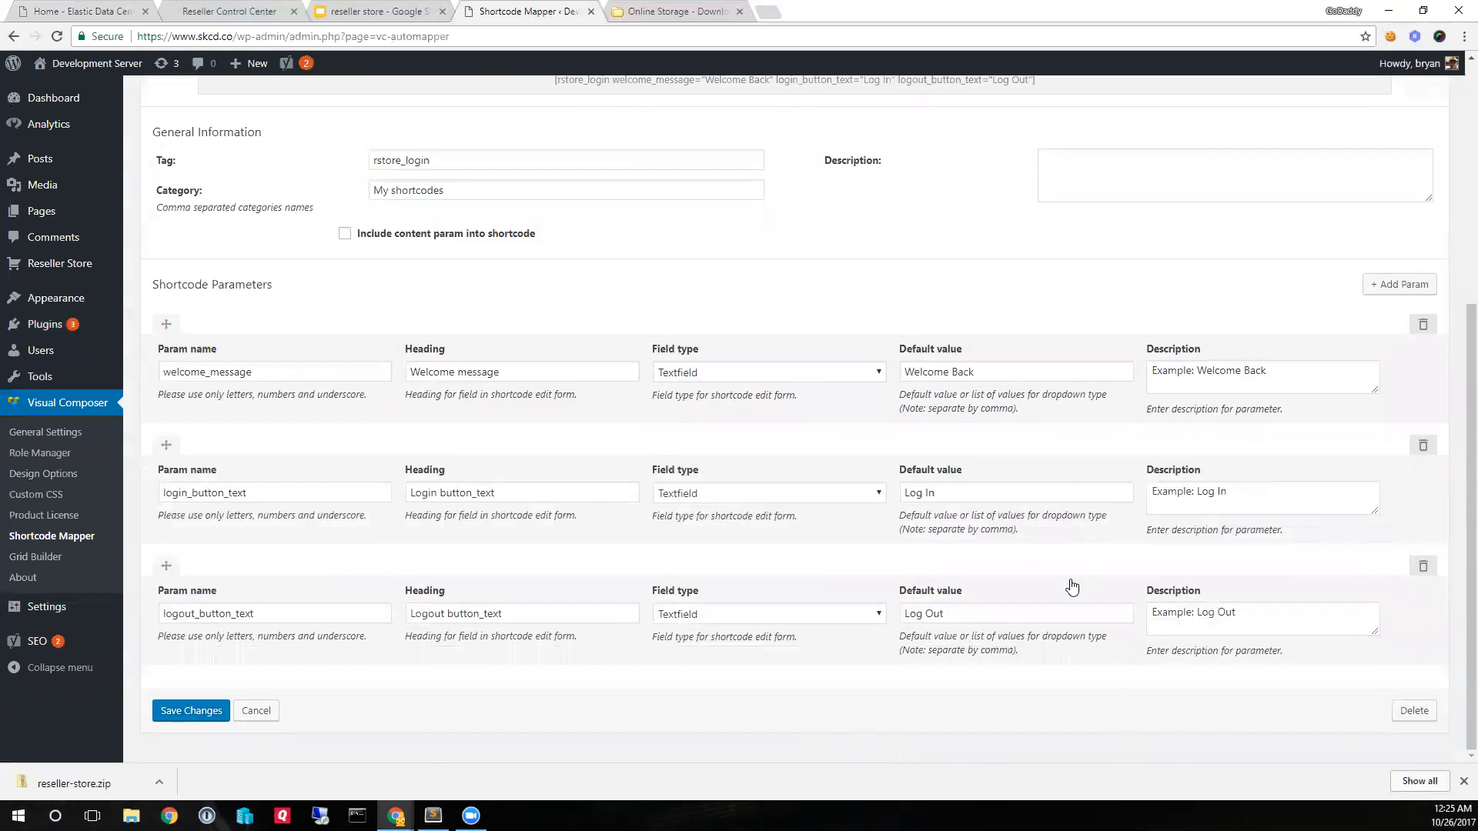
click(179, 712)
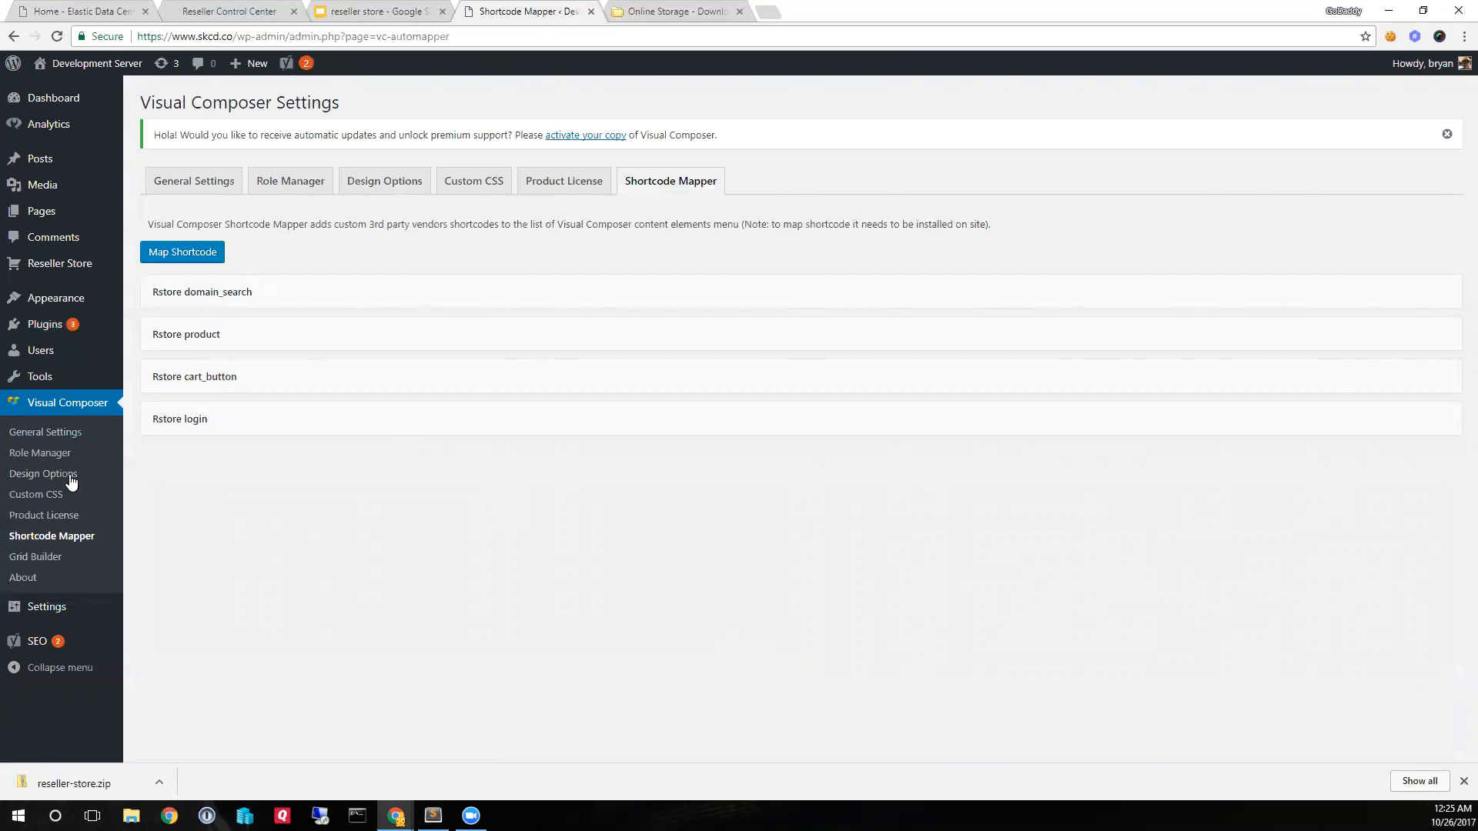
- Open the Hosting Products page for editing with Visual Composer and add a row to the blank page
click(44, 213)
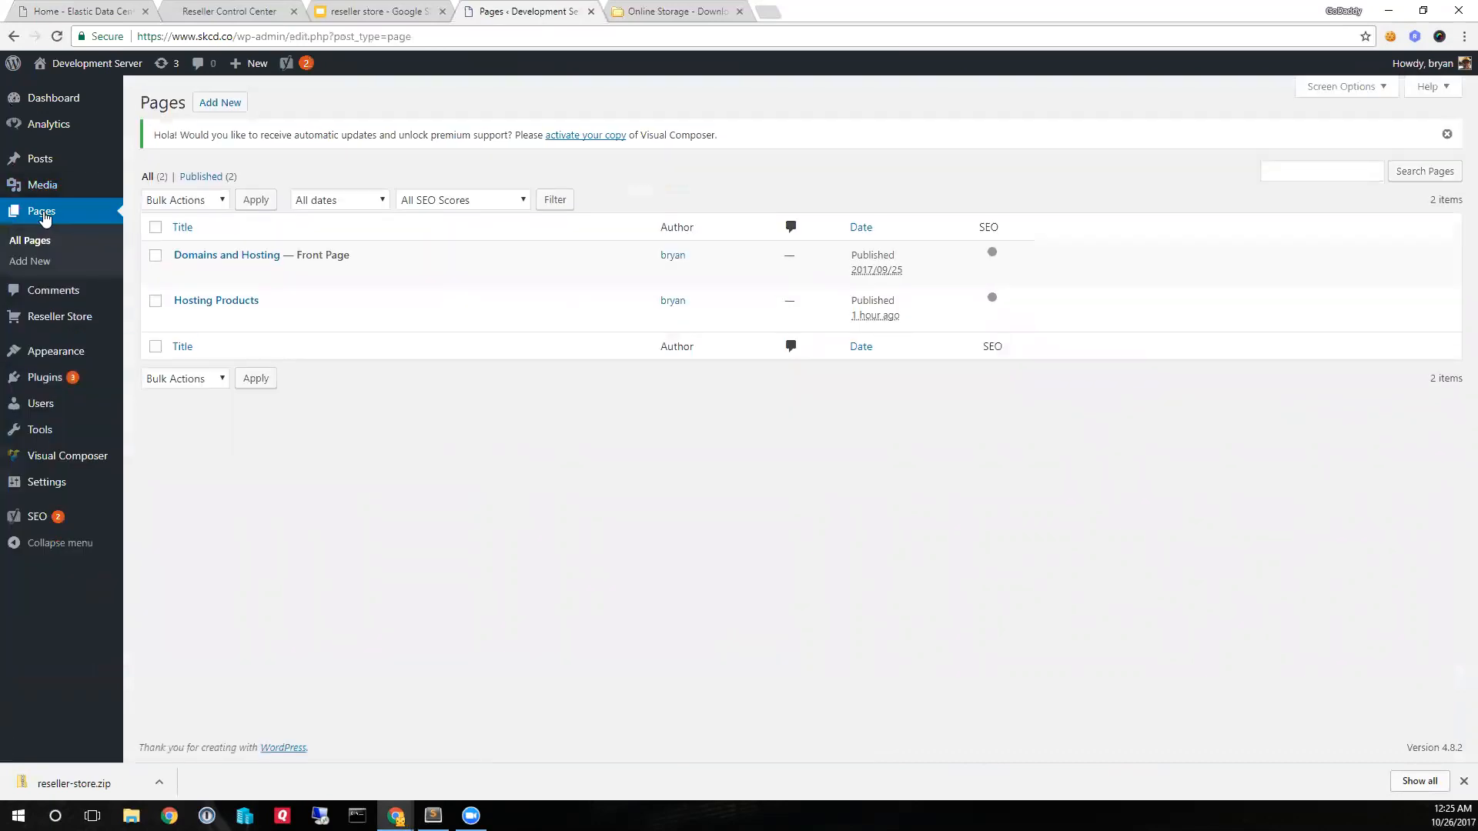
mouse_move(185, 322)
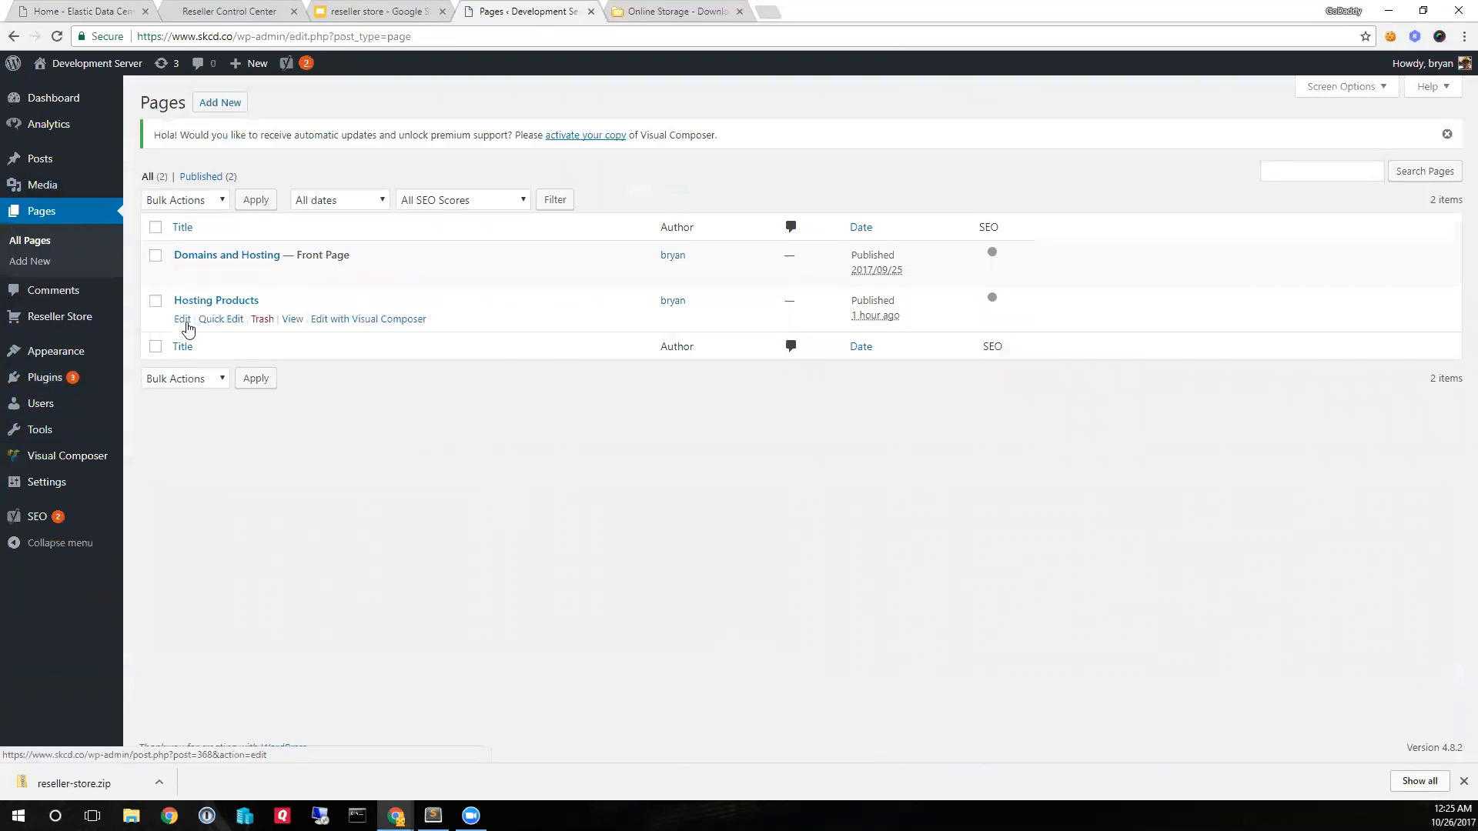
click(340, 321)
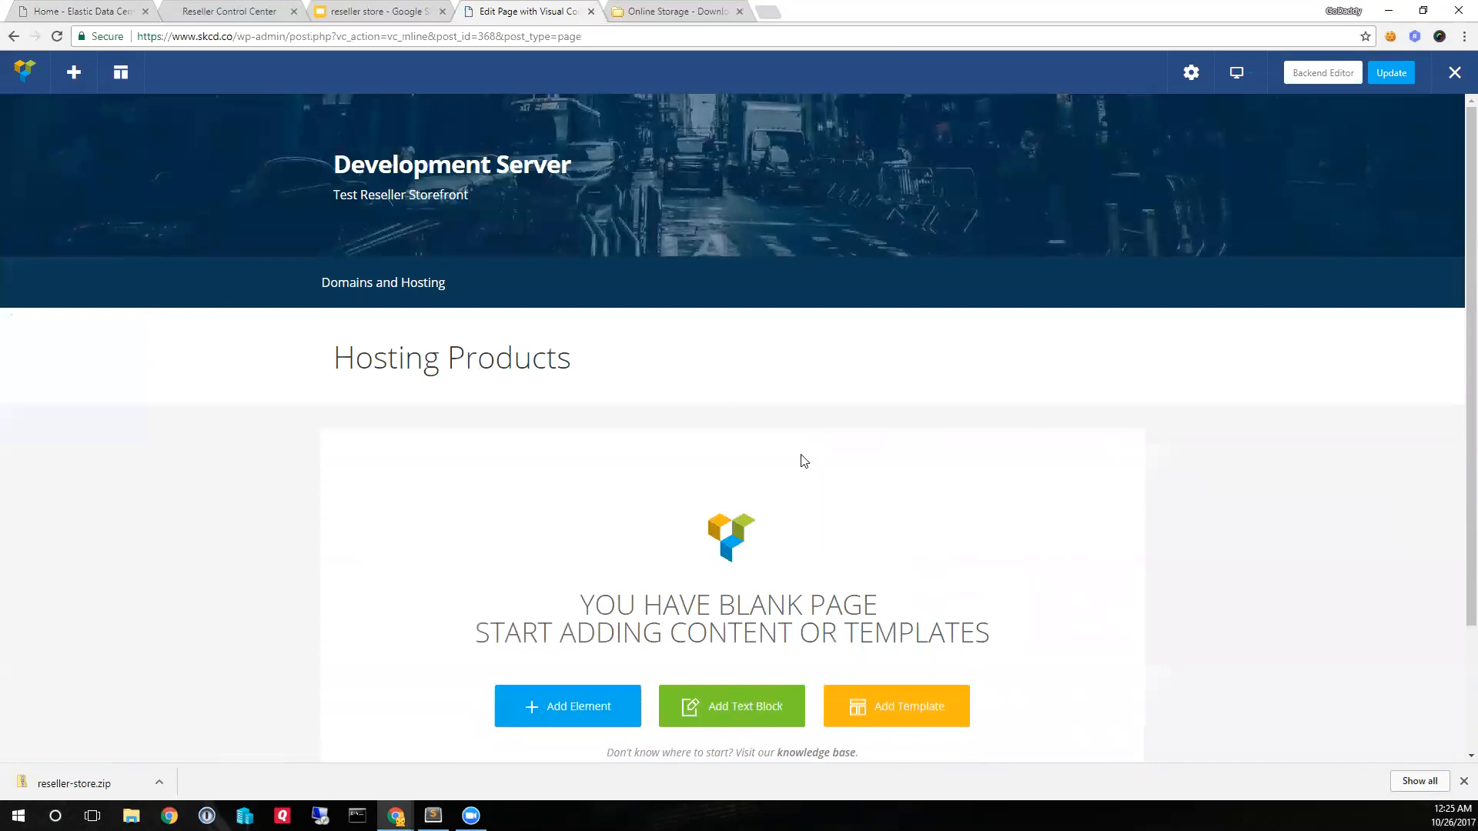
scroll(799, 459, down, 2)
scroll(801, 461, down, 1)
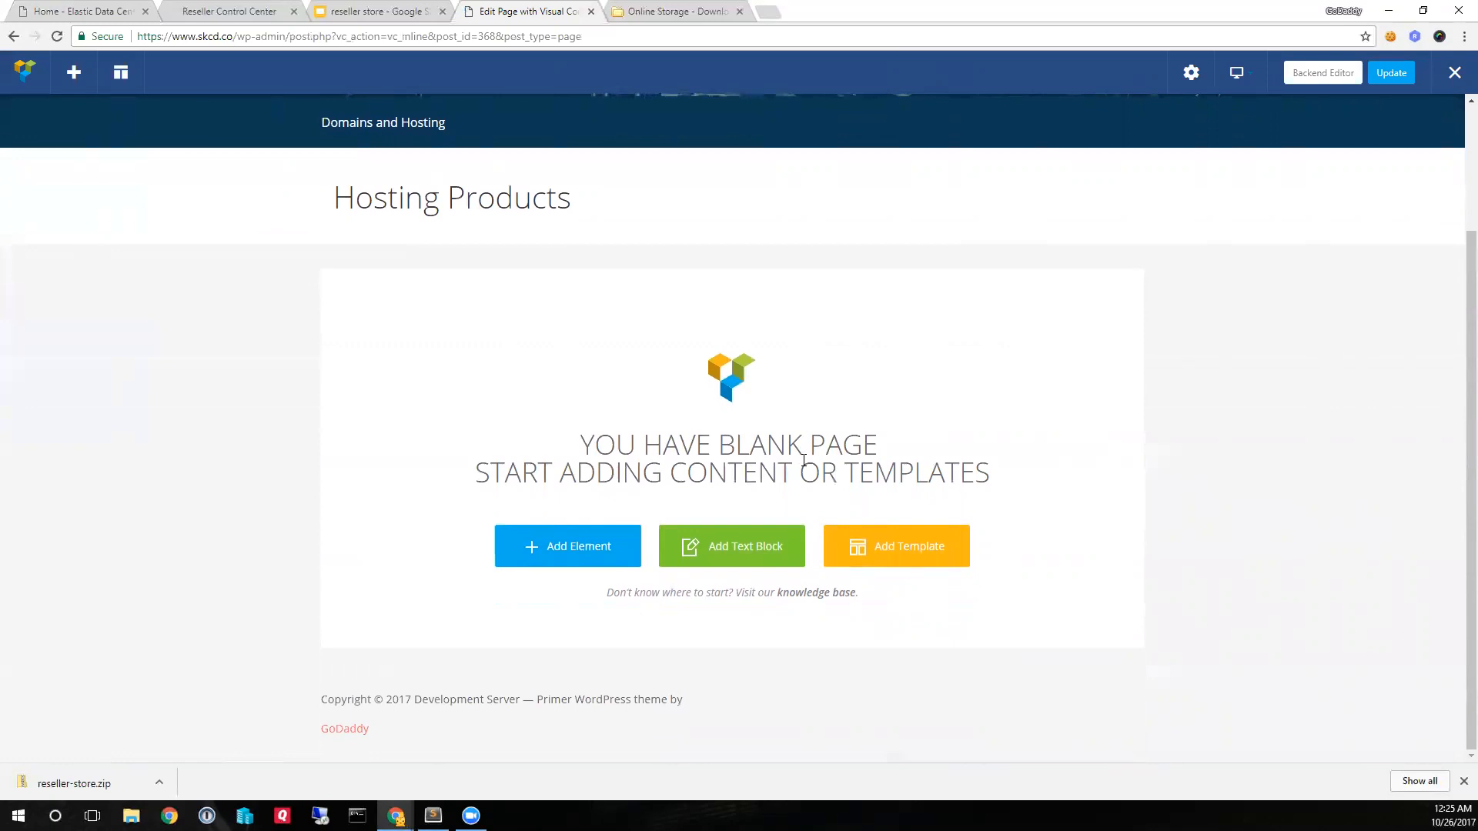
click(554, 549)
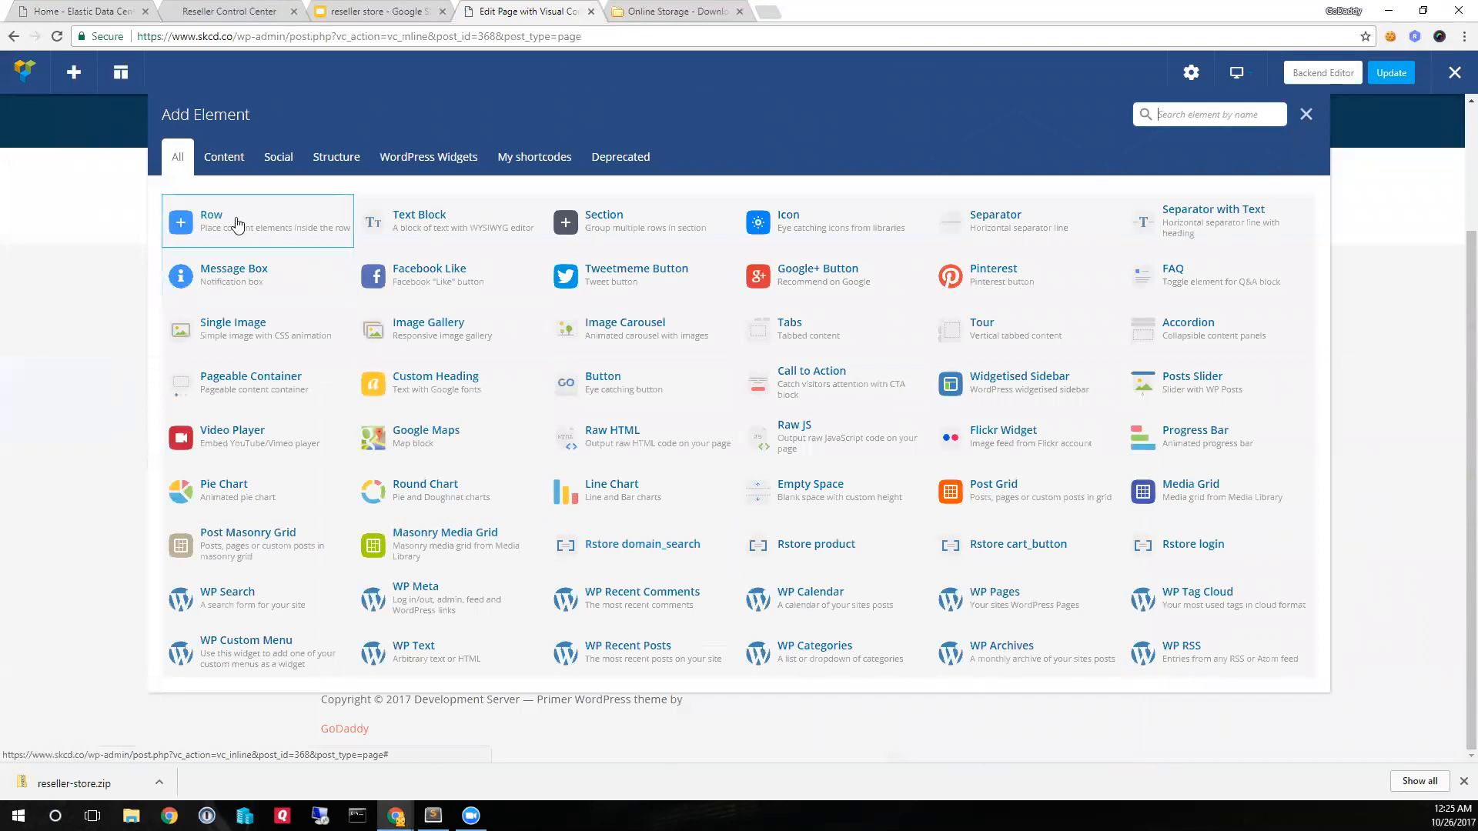
click(210, 216)
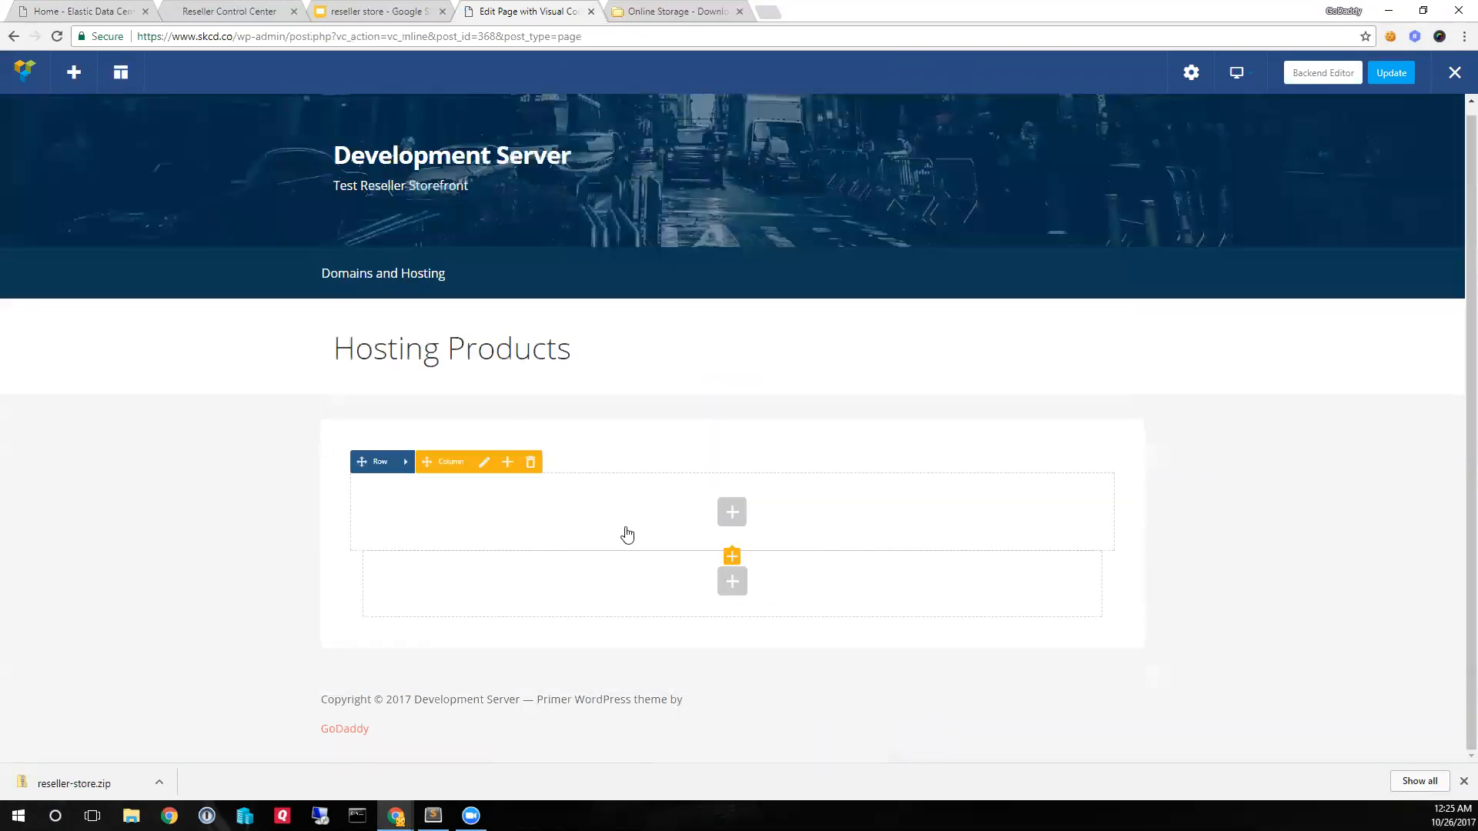
- Insert the mapped Rstore domain_search shortcode with its default settings into the new row, update the page and leave the editor
click(732, 512)
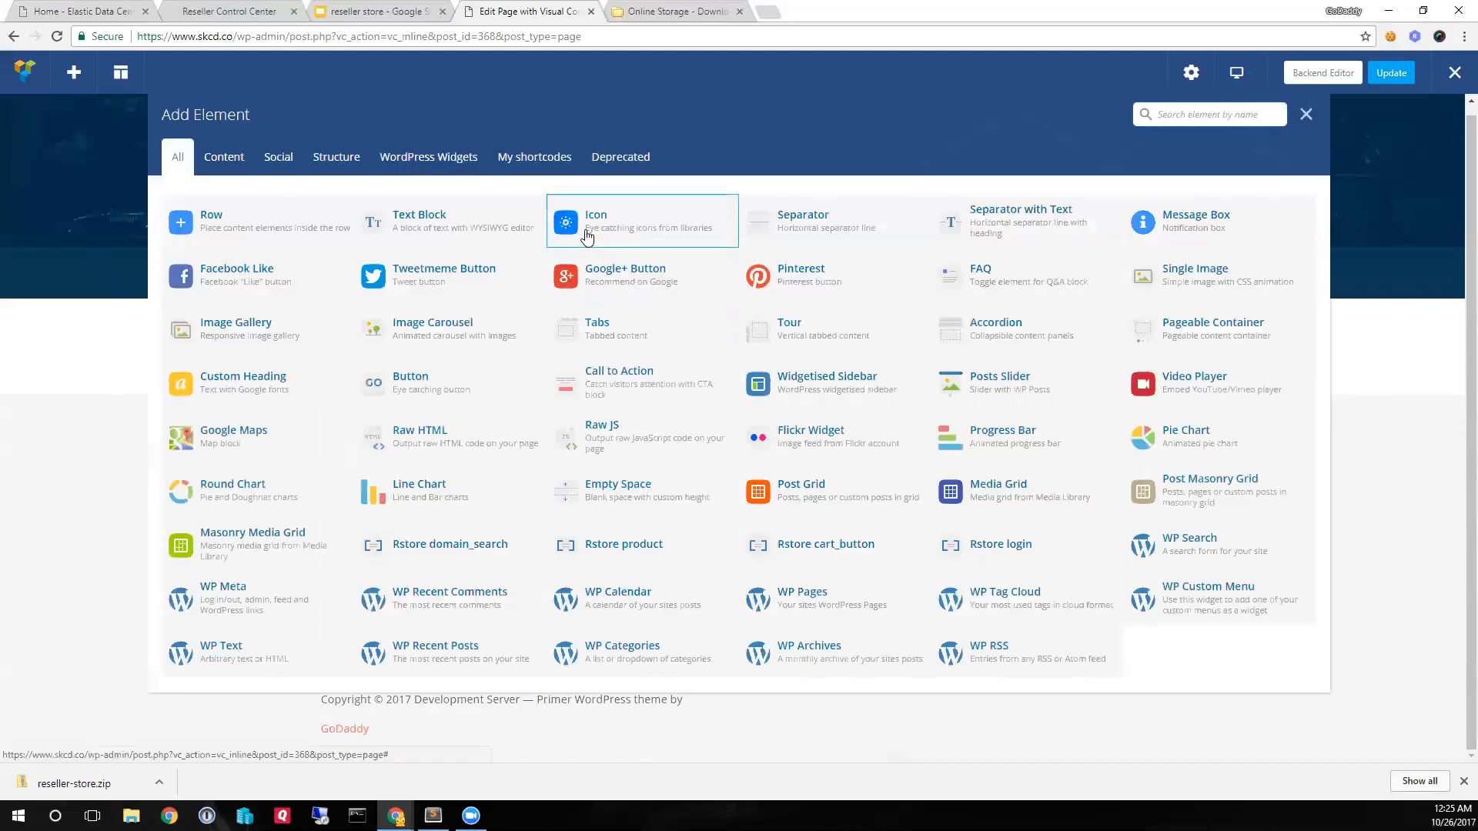
click(533, 160)
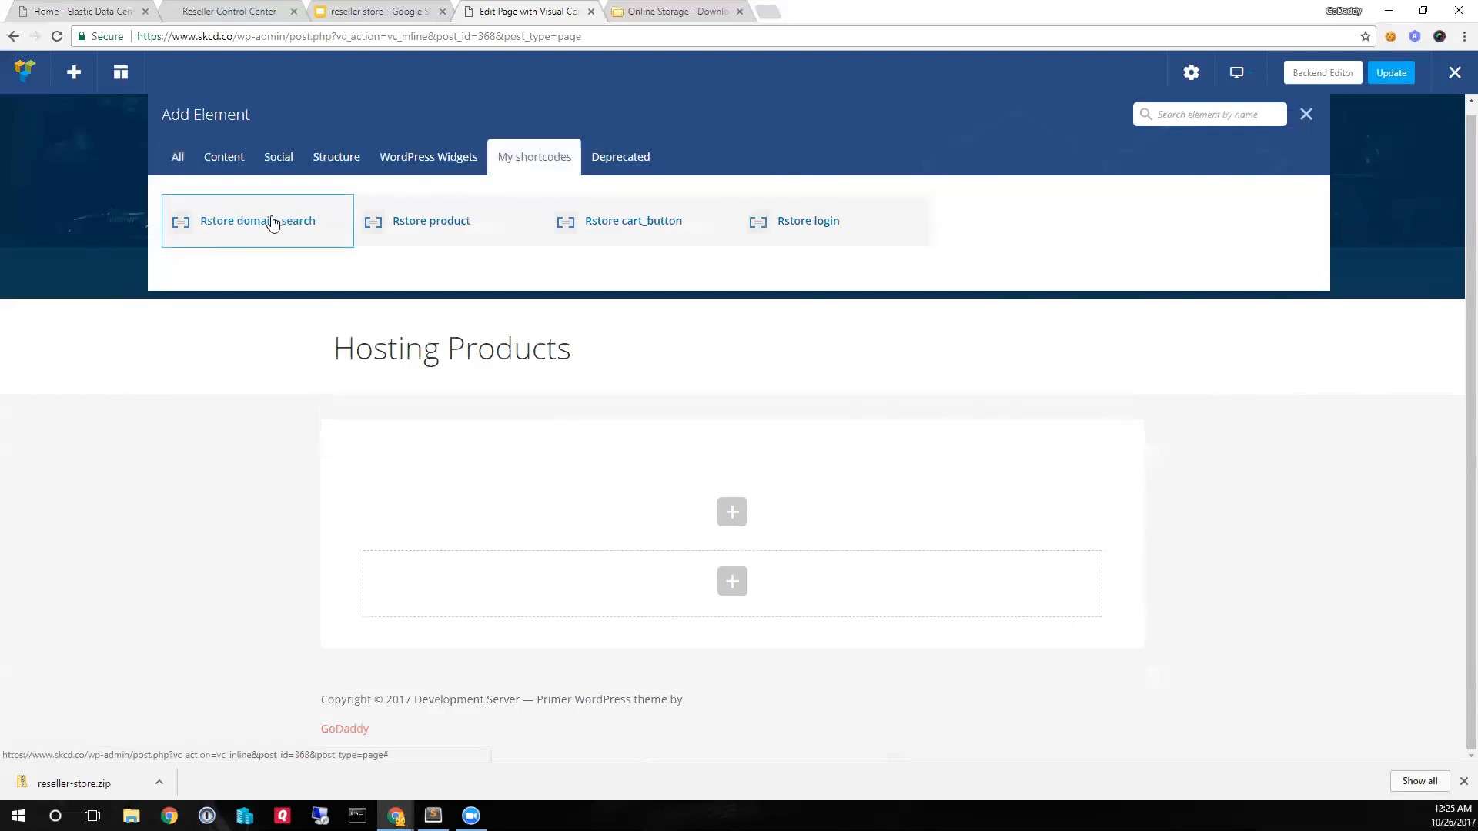
click(237, 224)
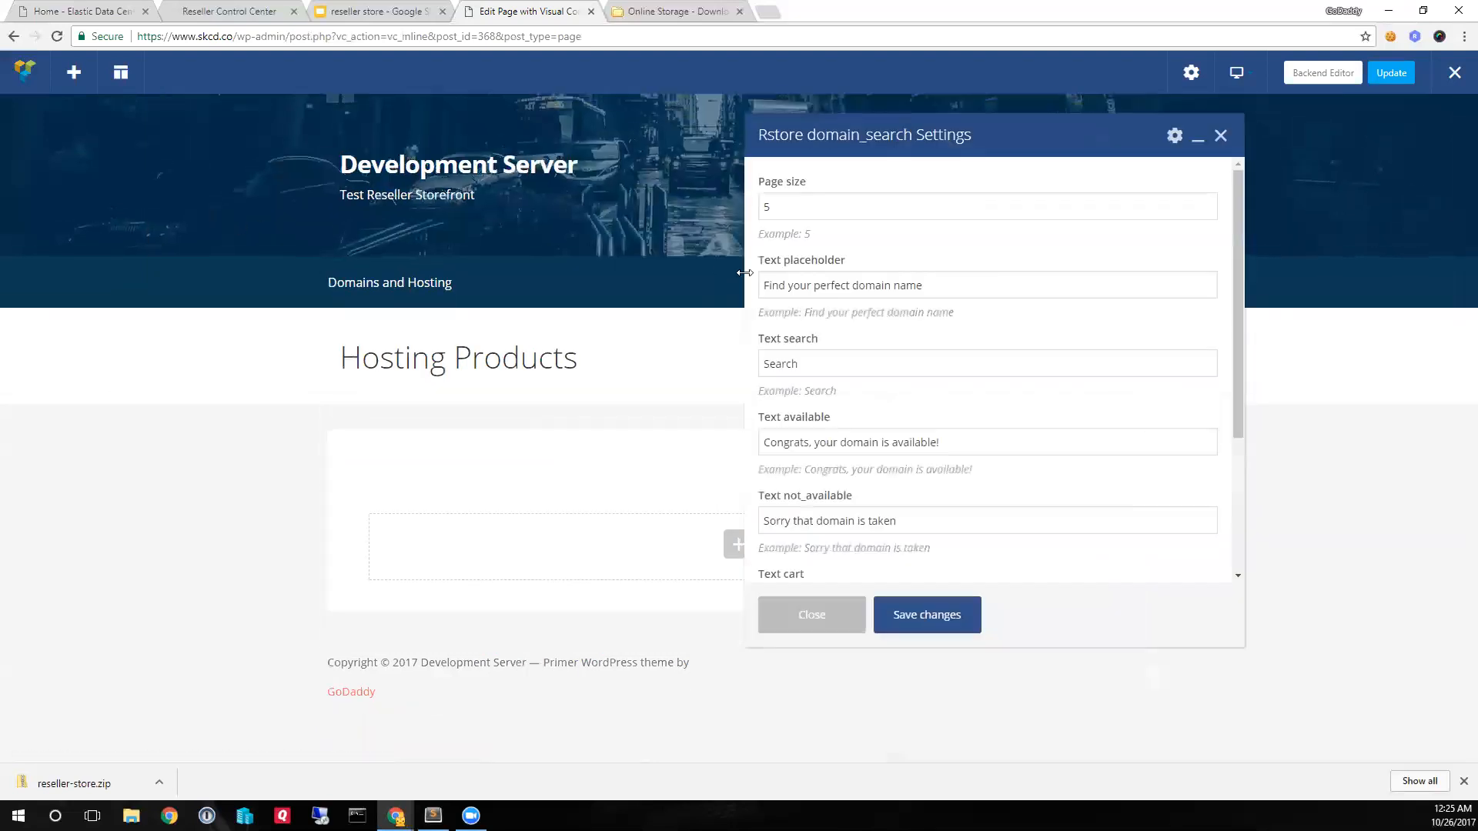
click(938, 614)
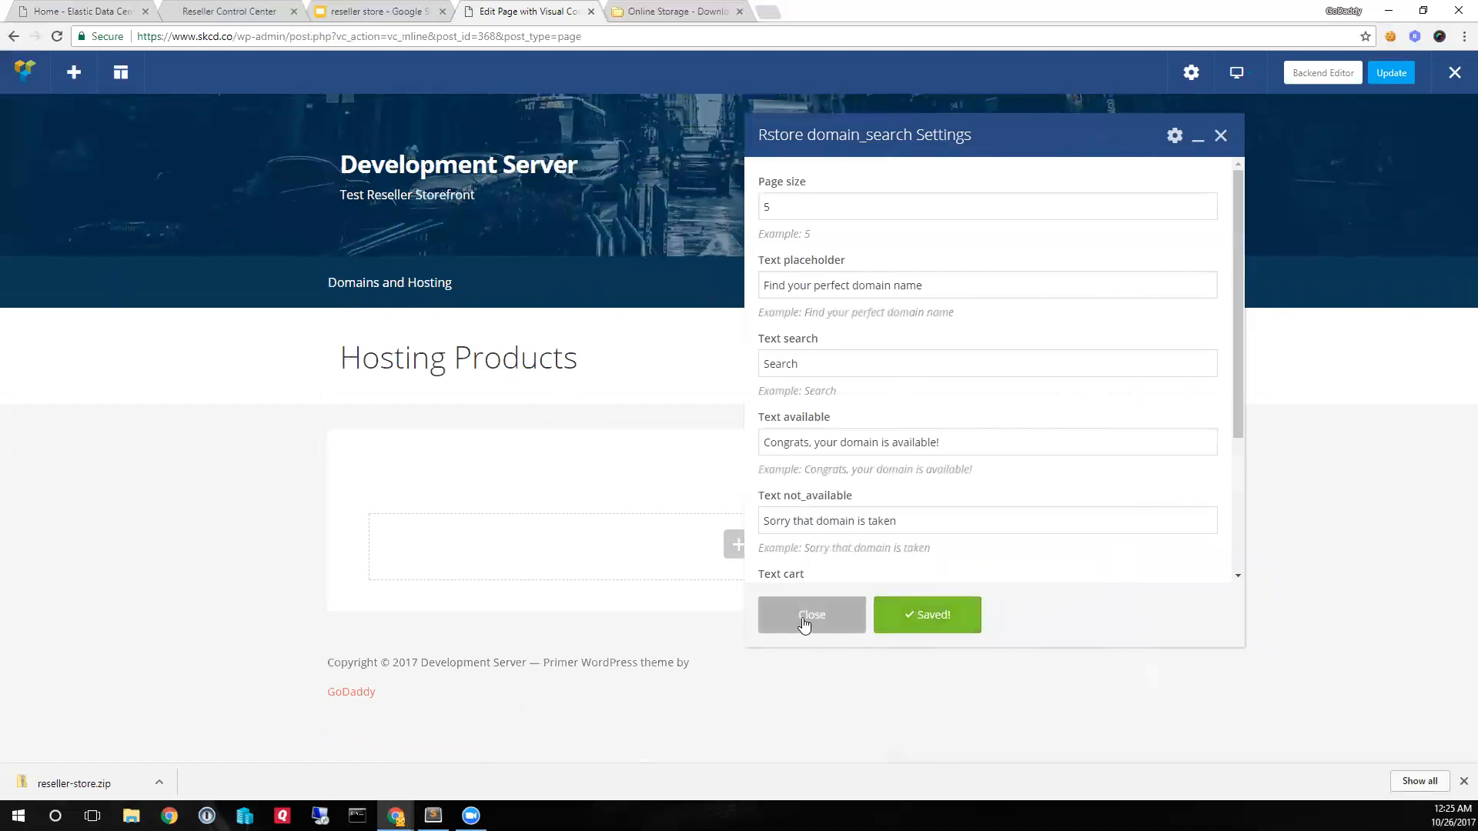
click(804, 623)
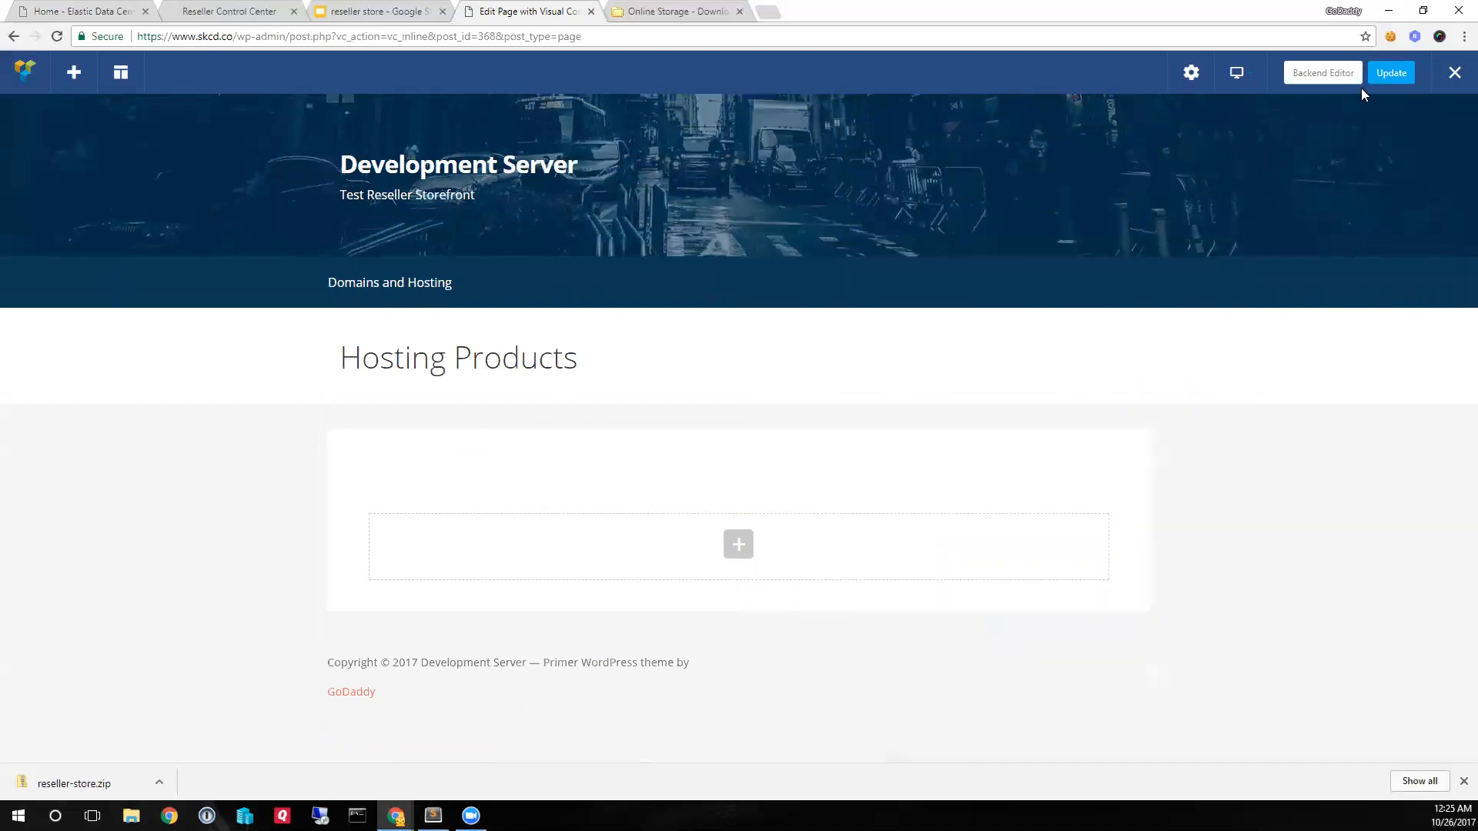
click(1386, 73)
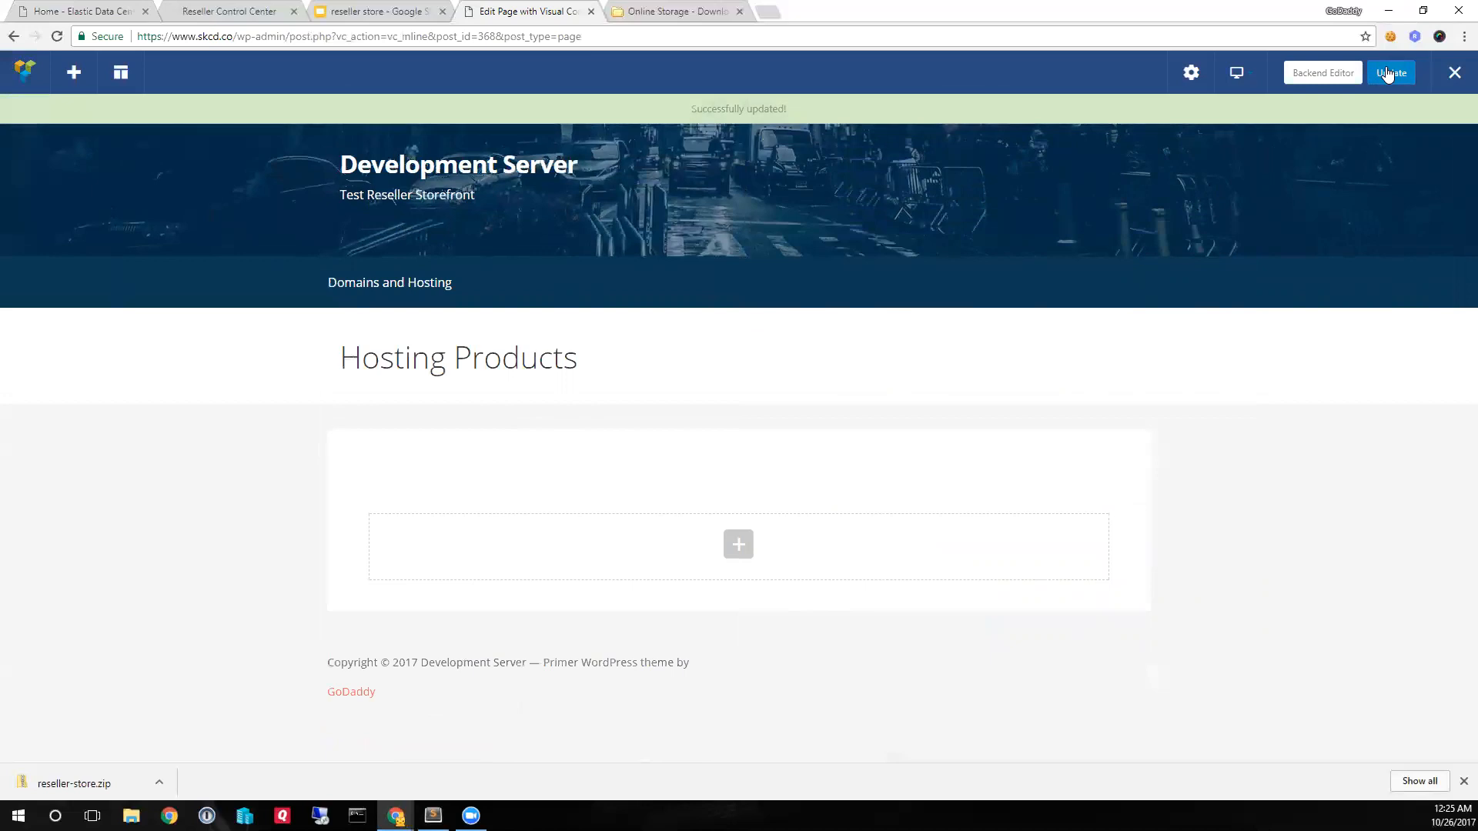
click(1452, 74)
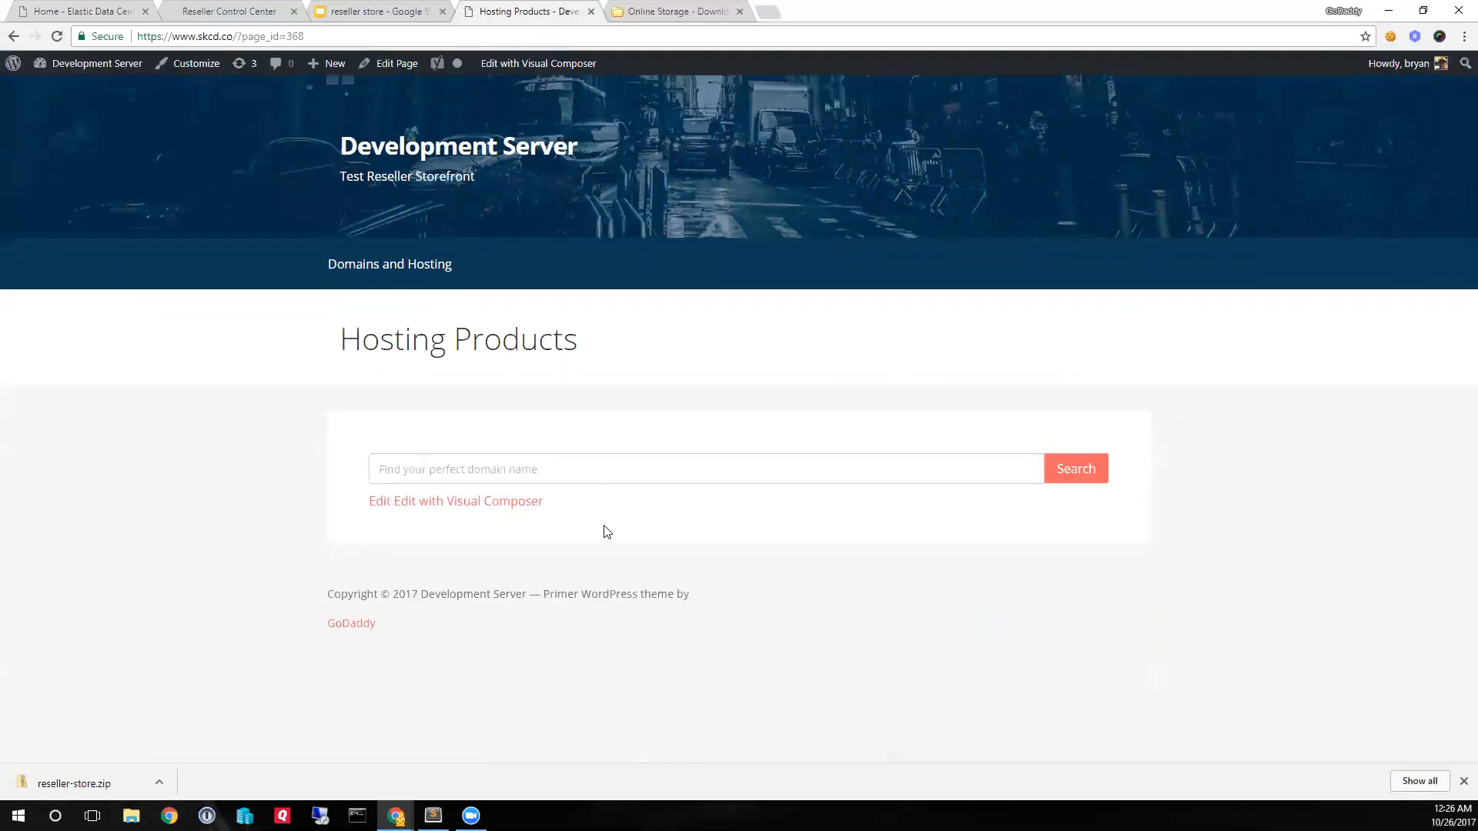
- Test the domain search on the published Hosting Products page with "testdomain" and look through the results
click(603, 464)
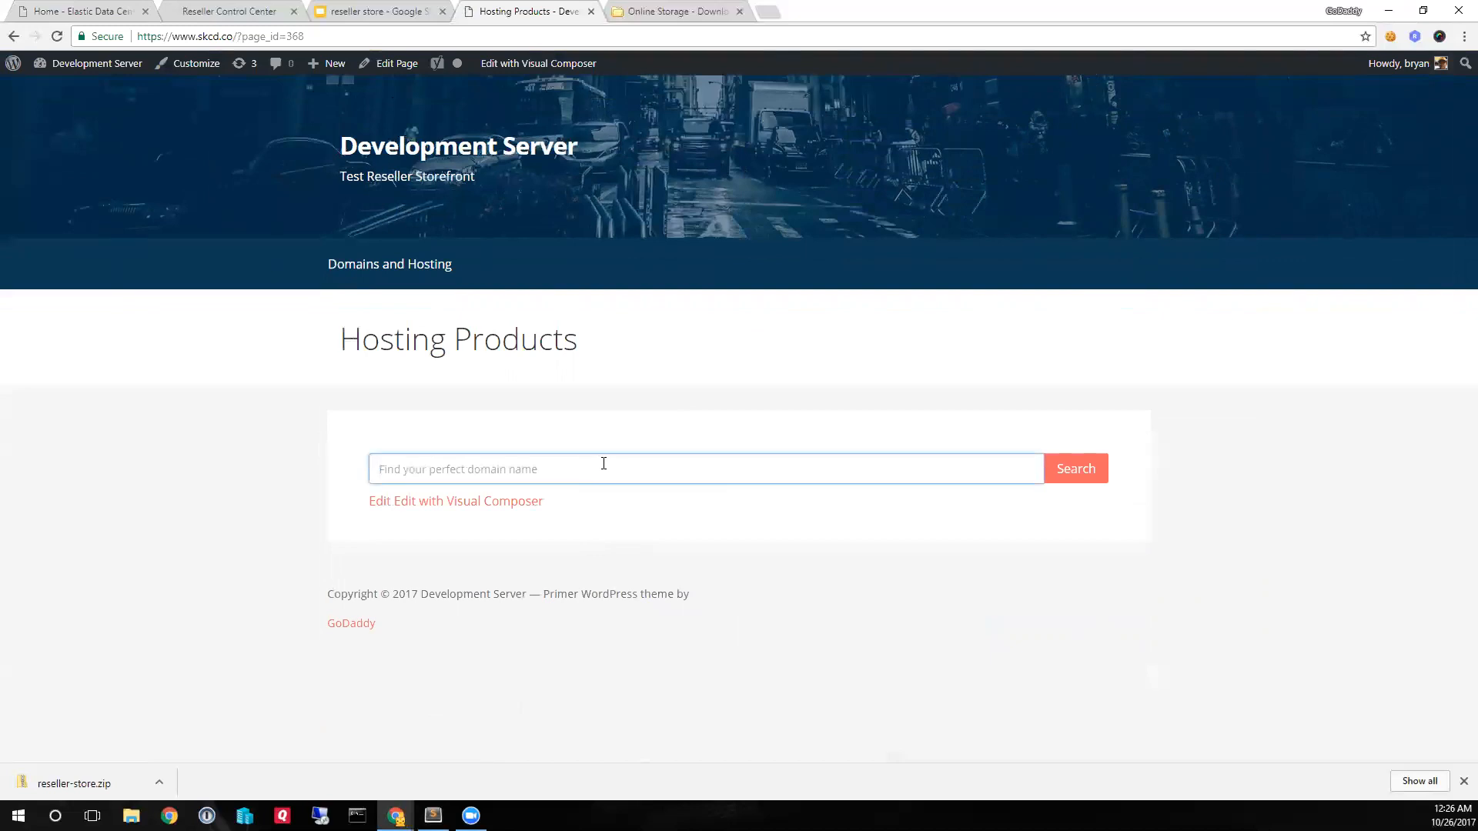
text(testdomain)
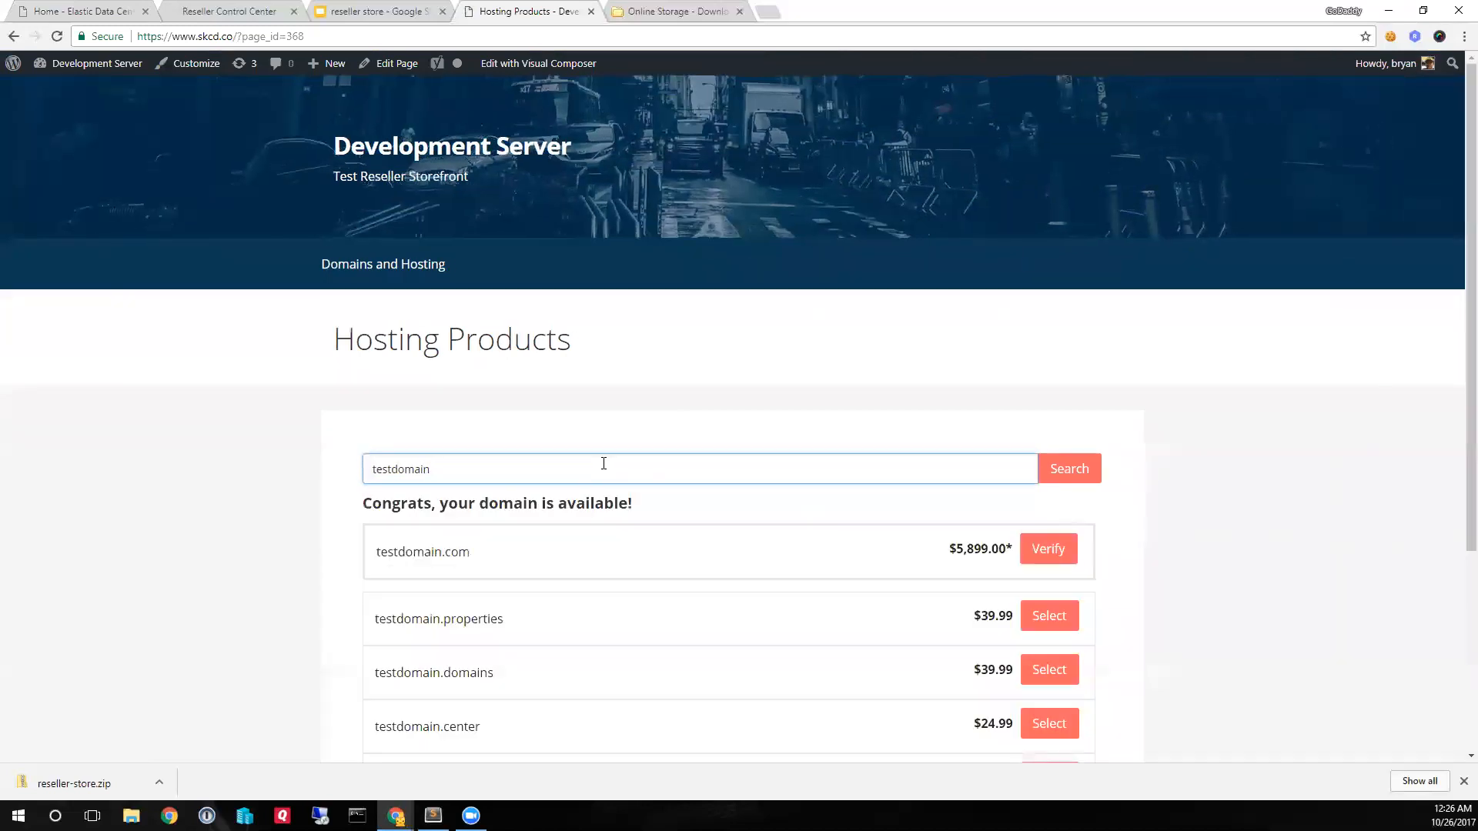
scroll(764, 672, down, 4)
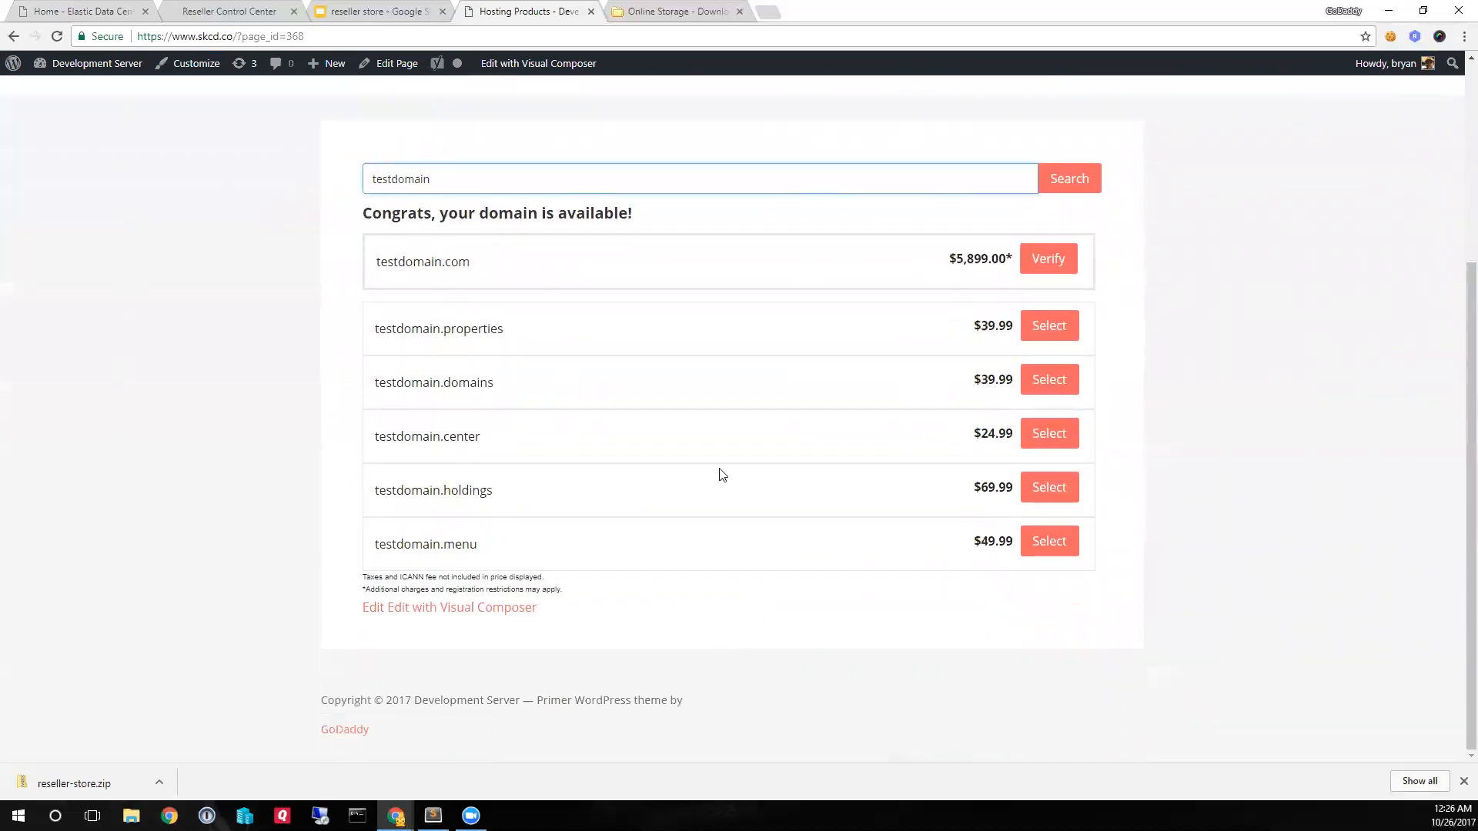
scroll(722, 474, up, 3)
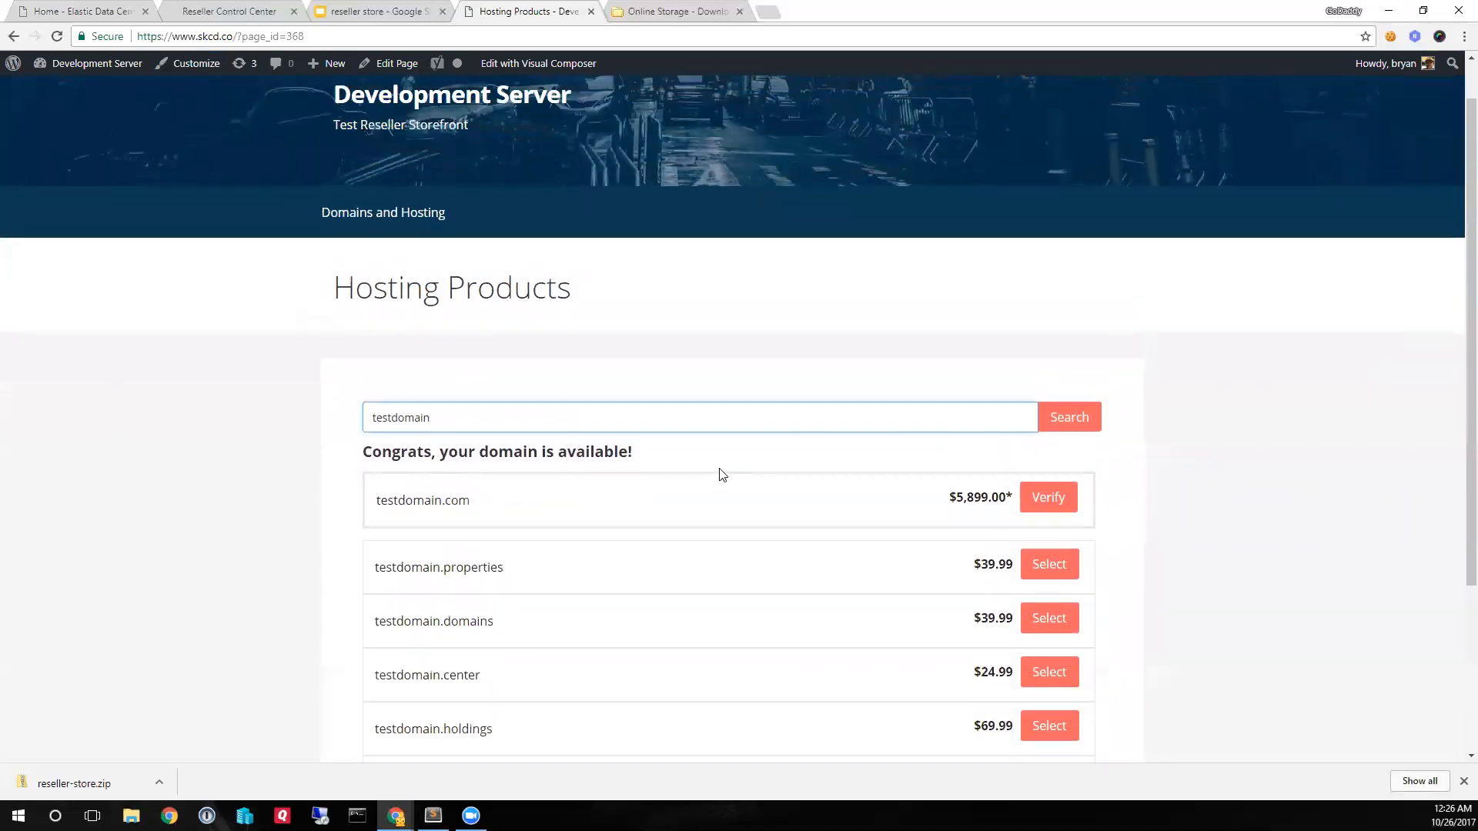
scroll(727, 477, up, 1)
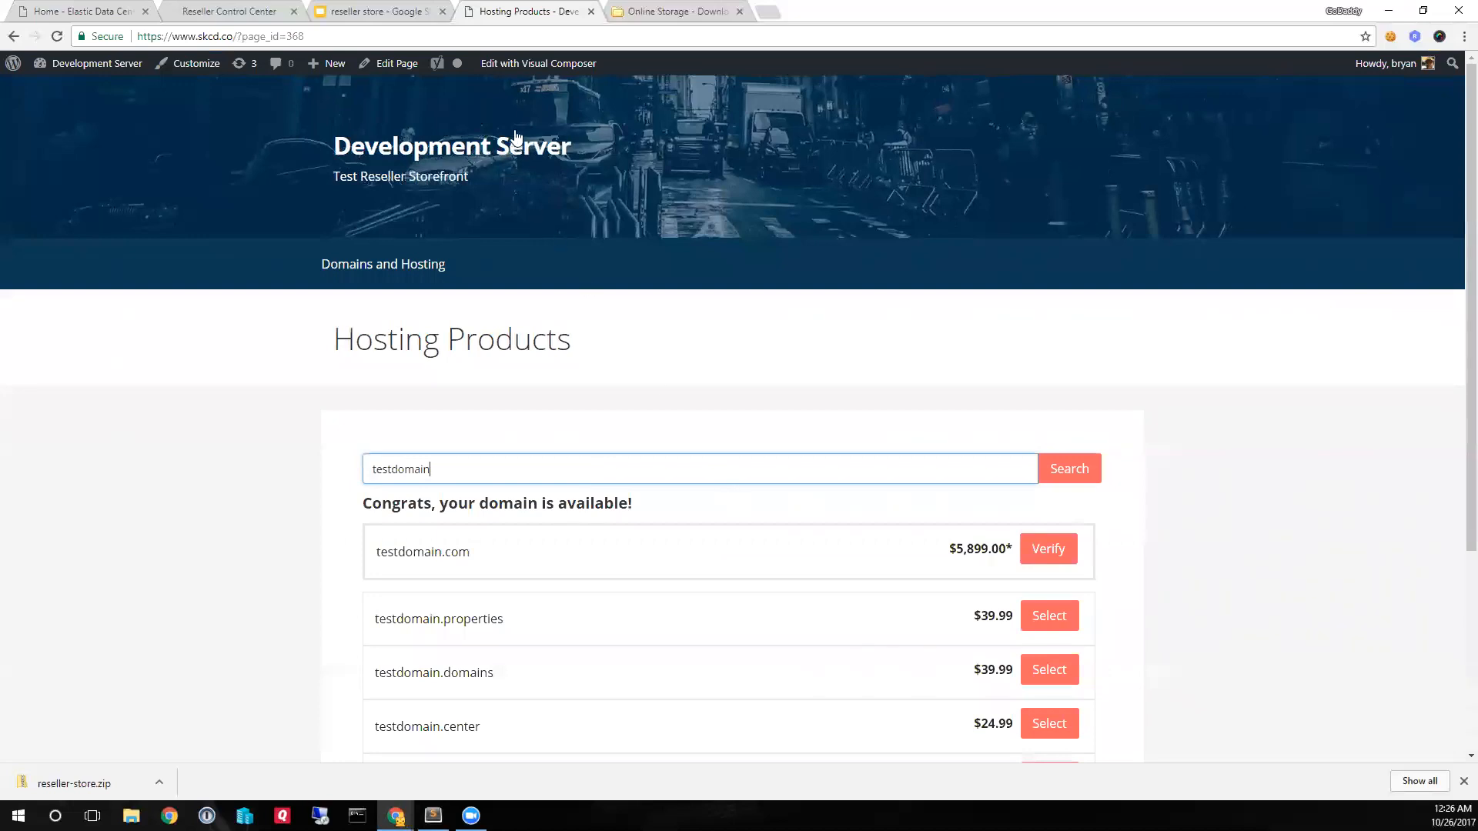
- Add a second row with a 1/3 + 1/3 + 1/3 layout below the domain search on the Hosting Products page, and update the page
click(536, 64)
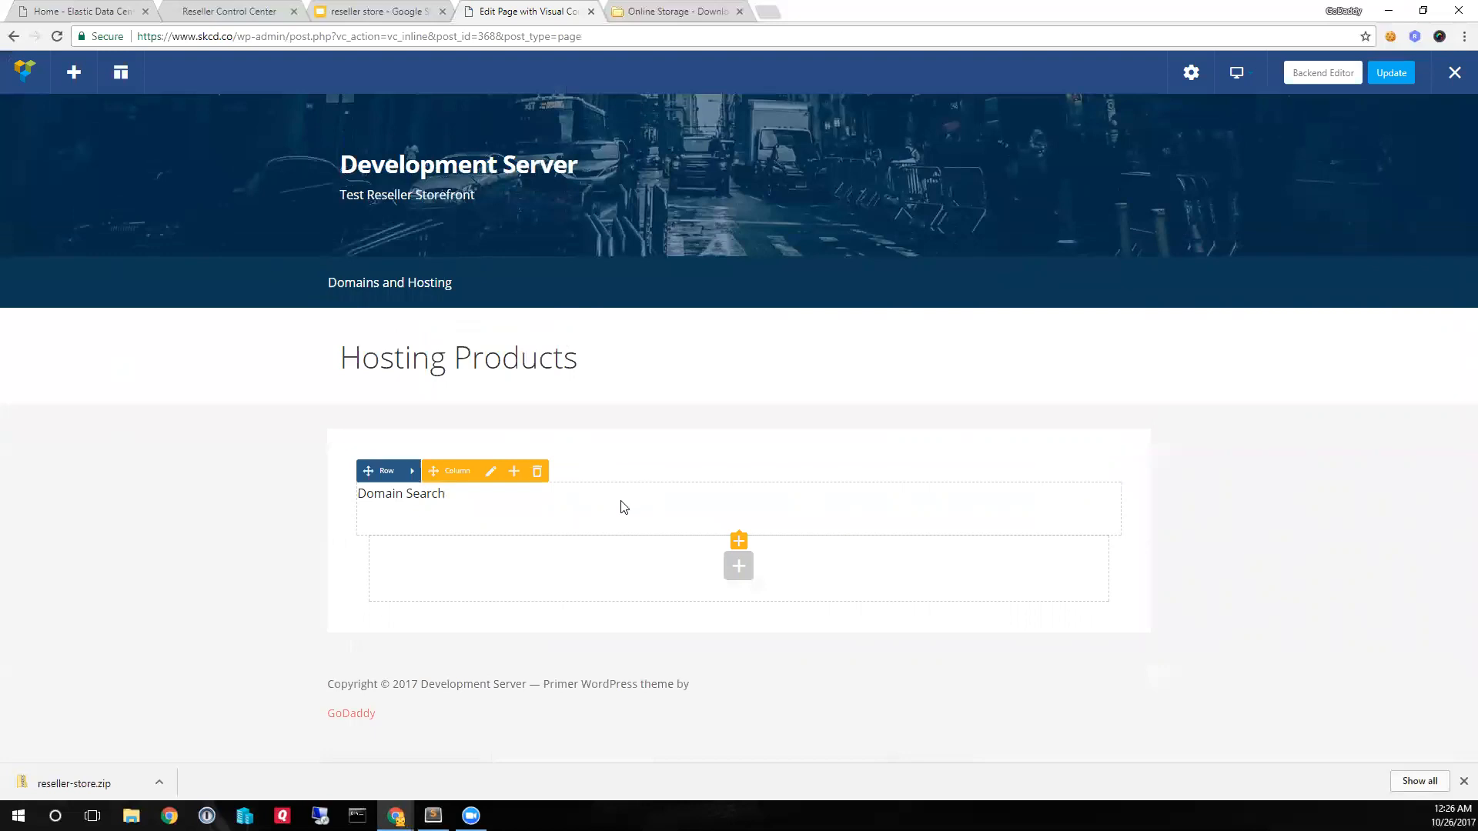
click(739, 574)
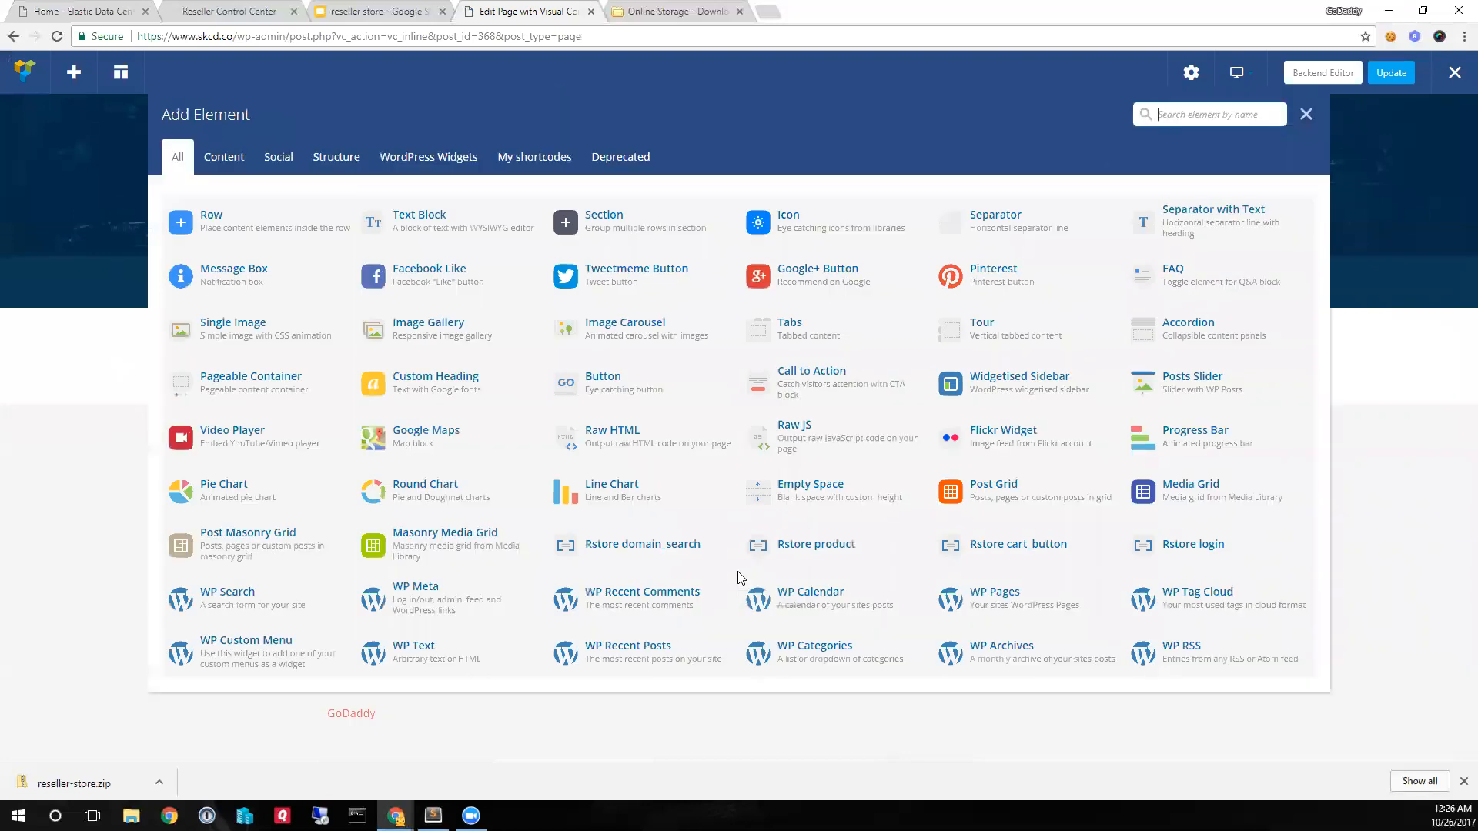
click(237, 230)
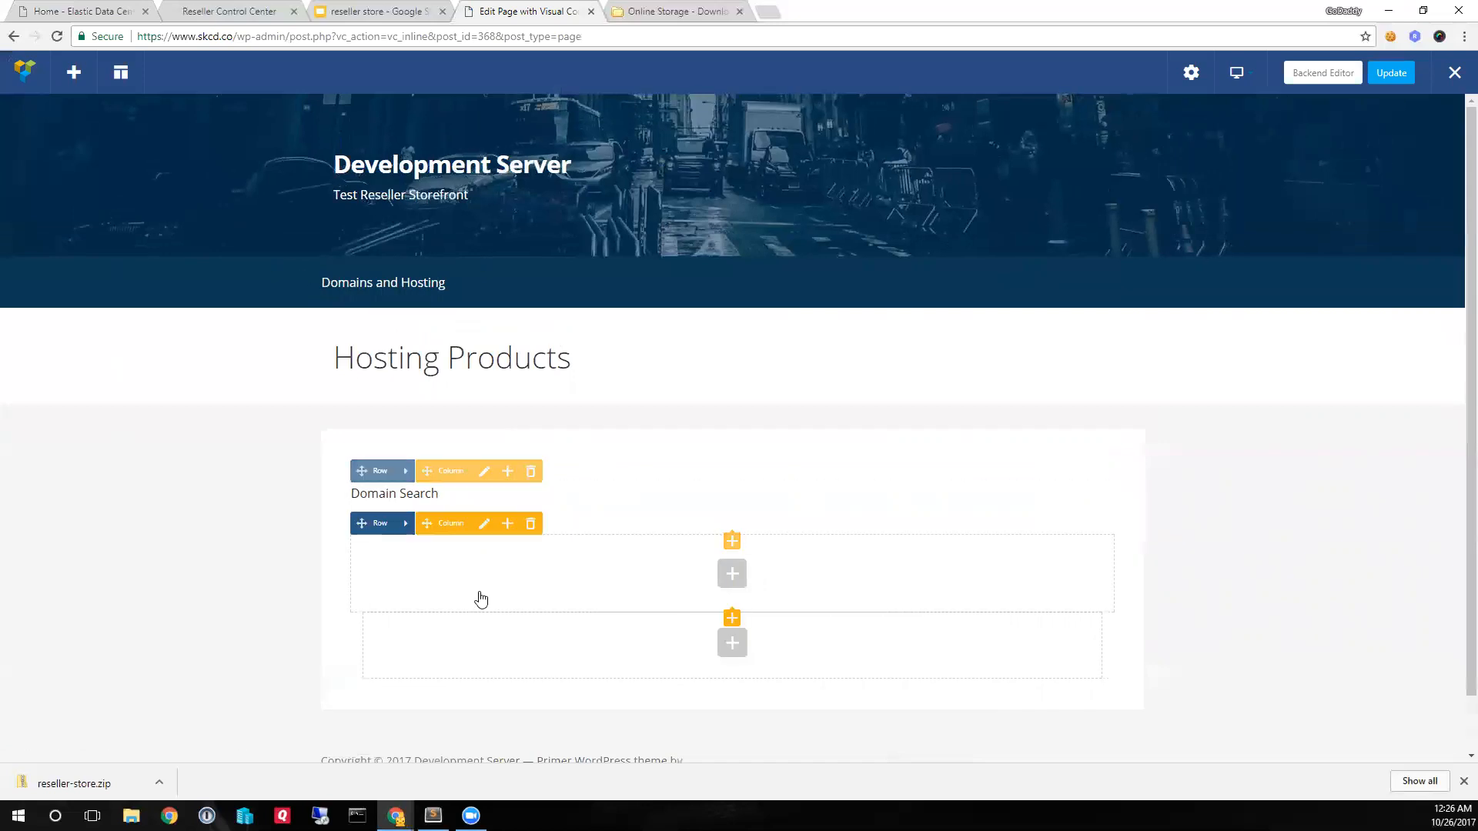
click(407, 530)
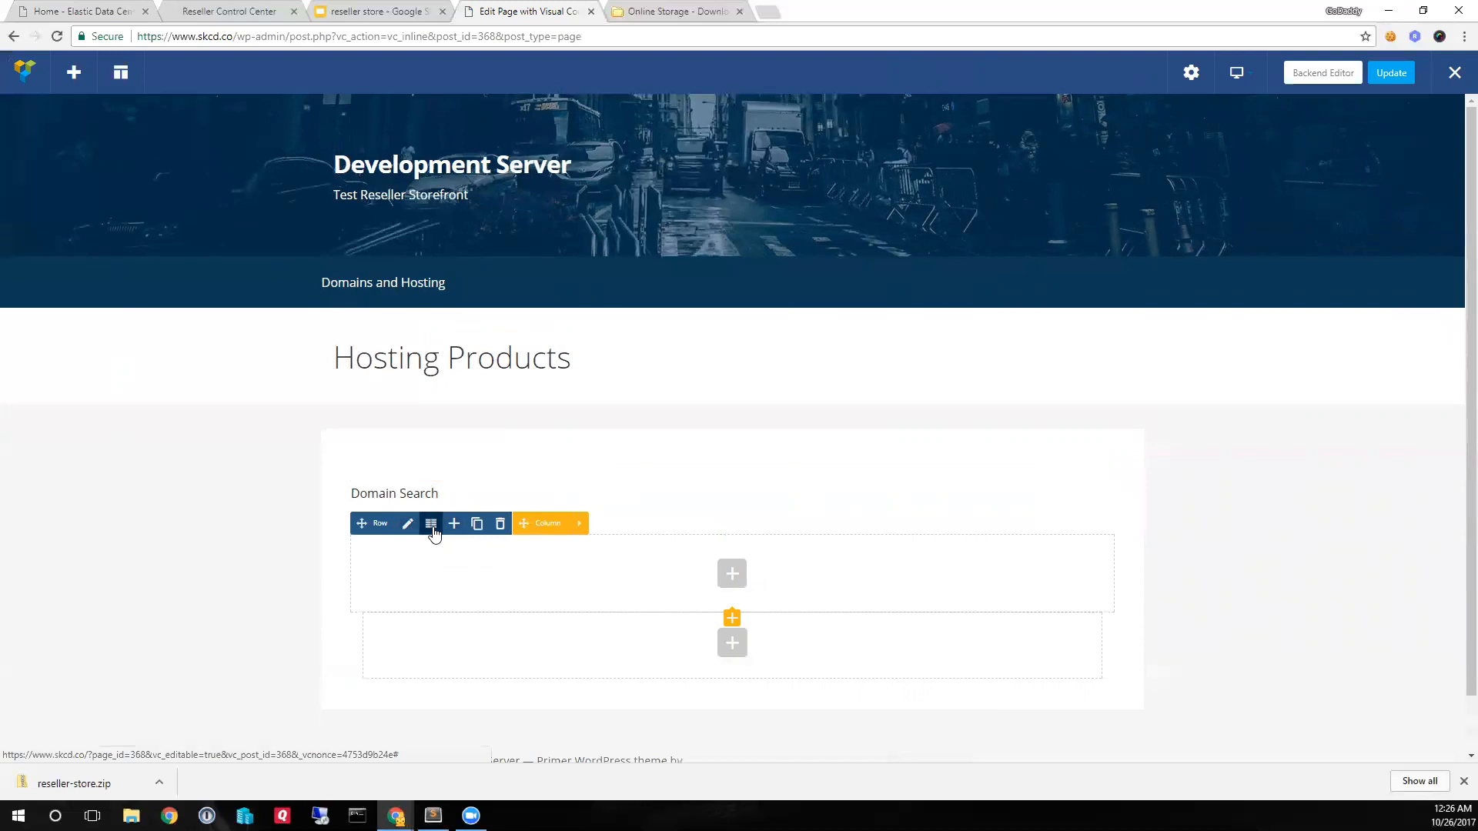
click(431, 525)
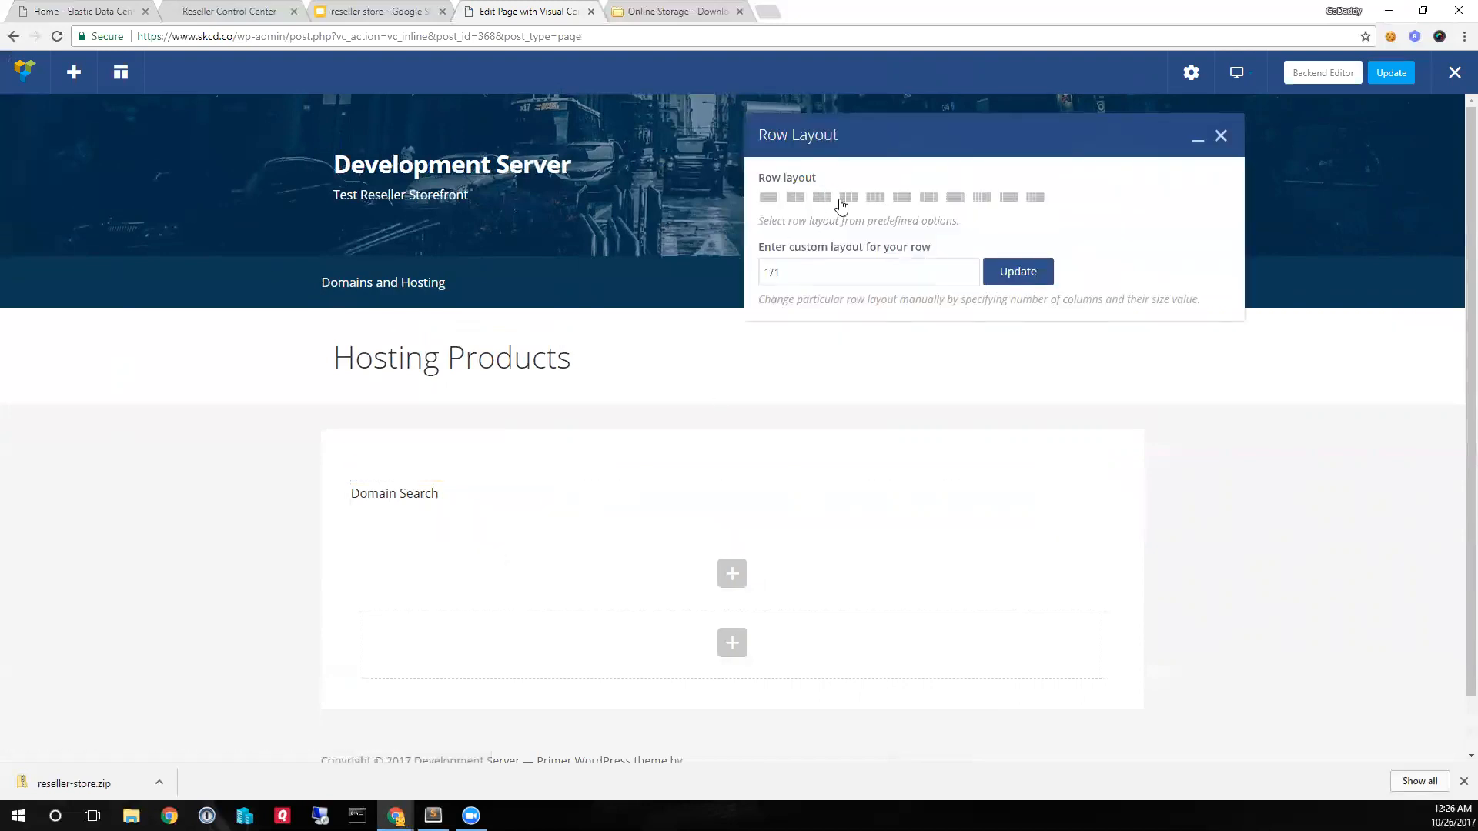
click(847, 198)
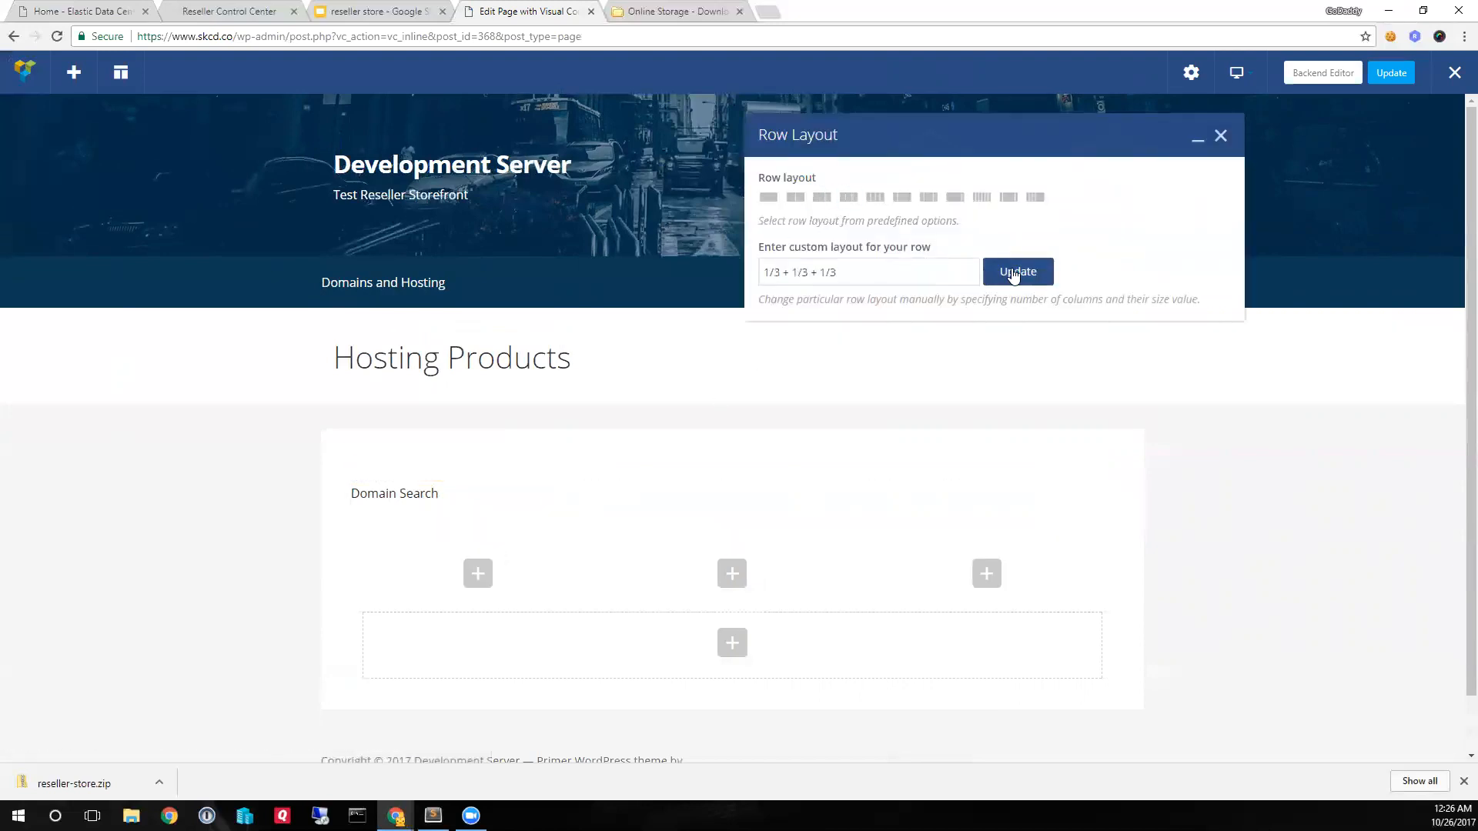
click(1221, 136)
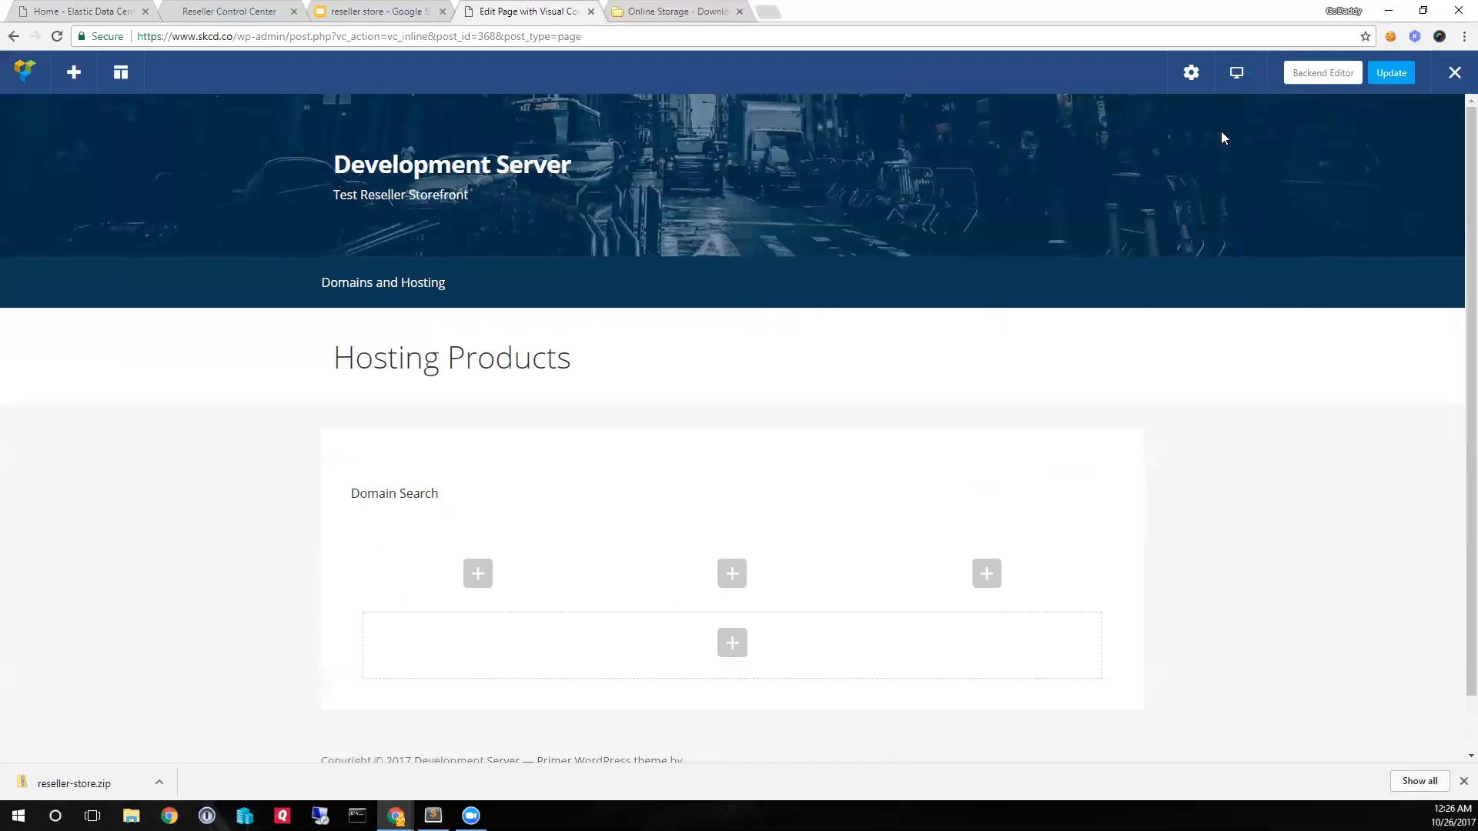
scroll(917, 460, down, 1)
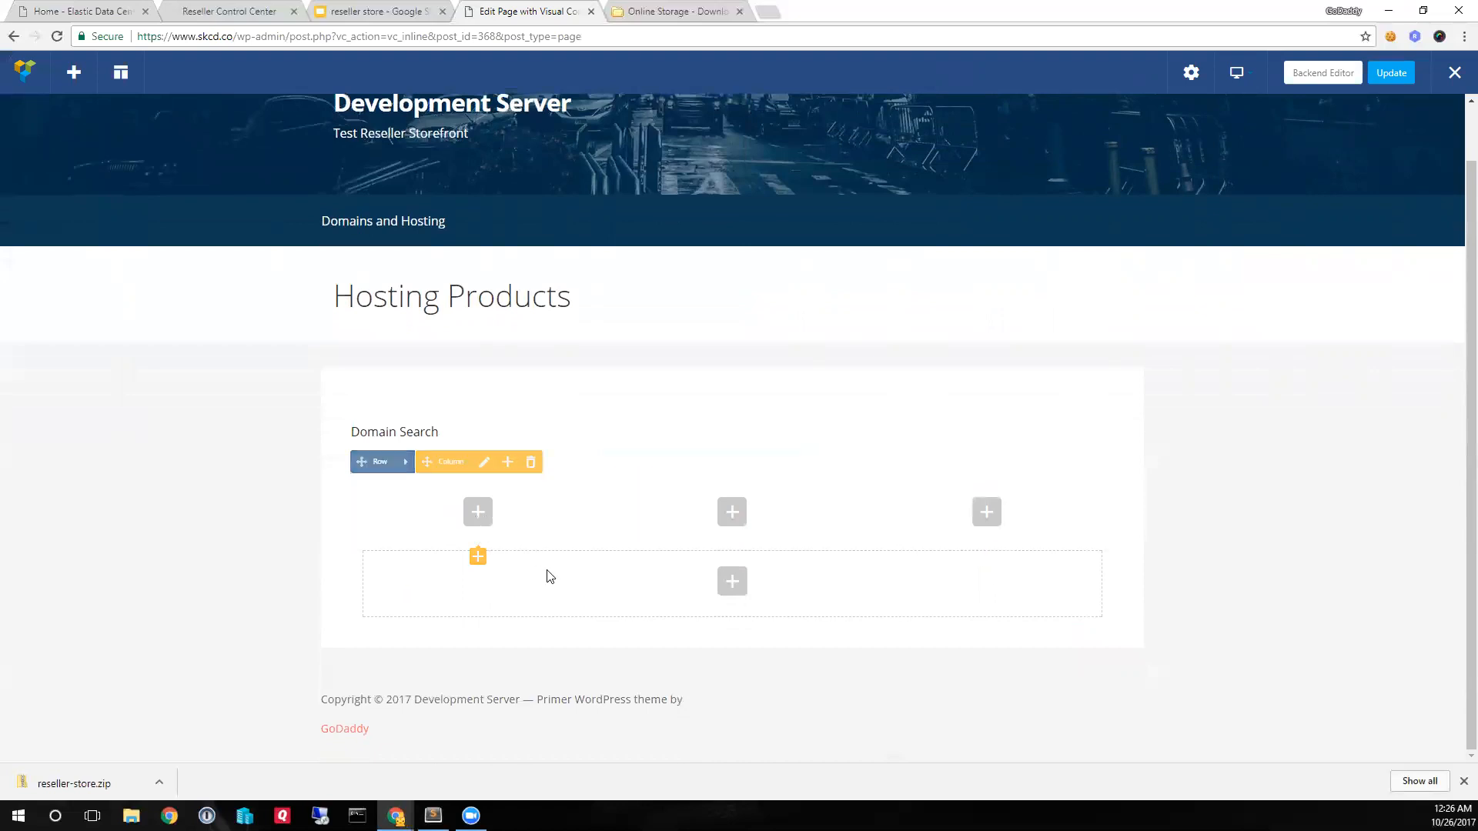
click(1391, 78)
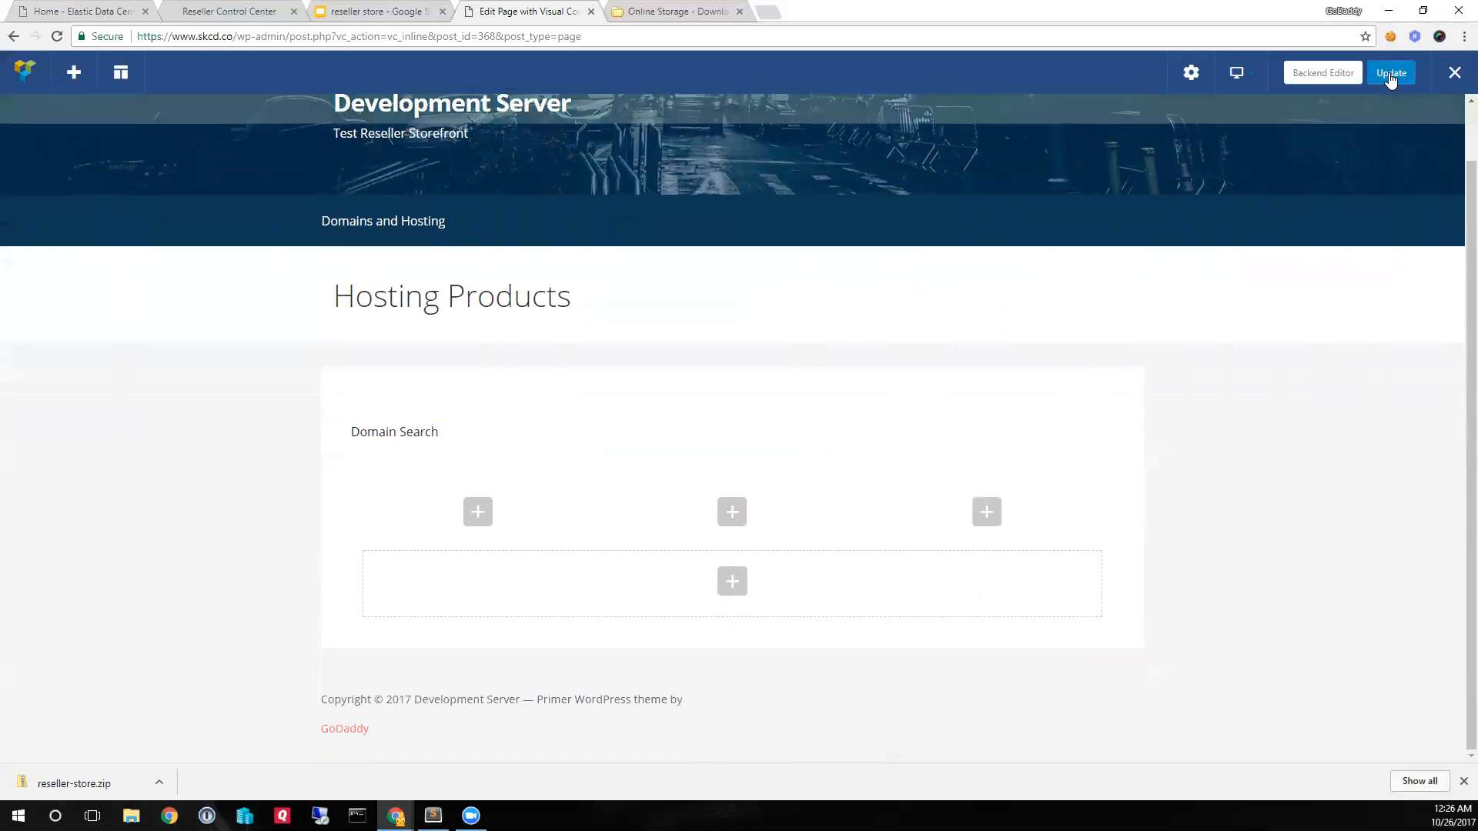
click(1449, 73)
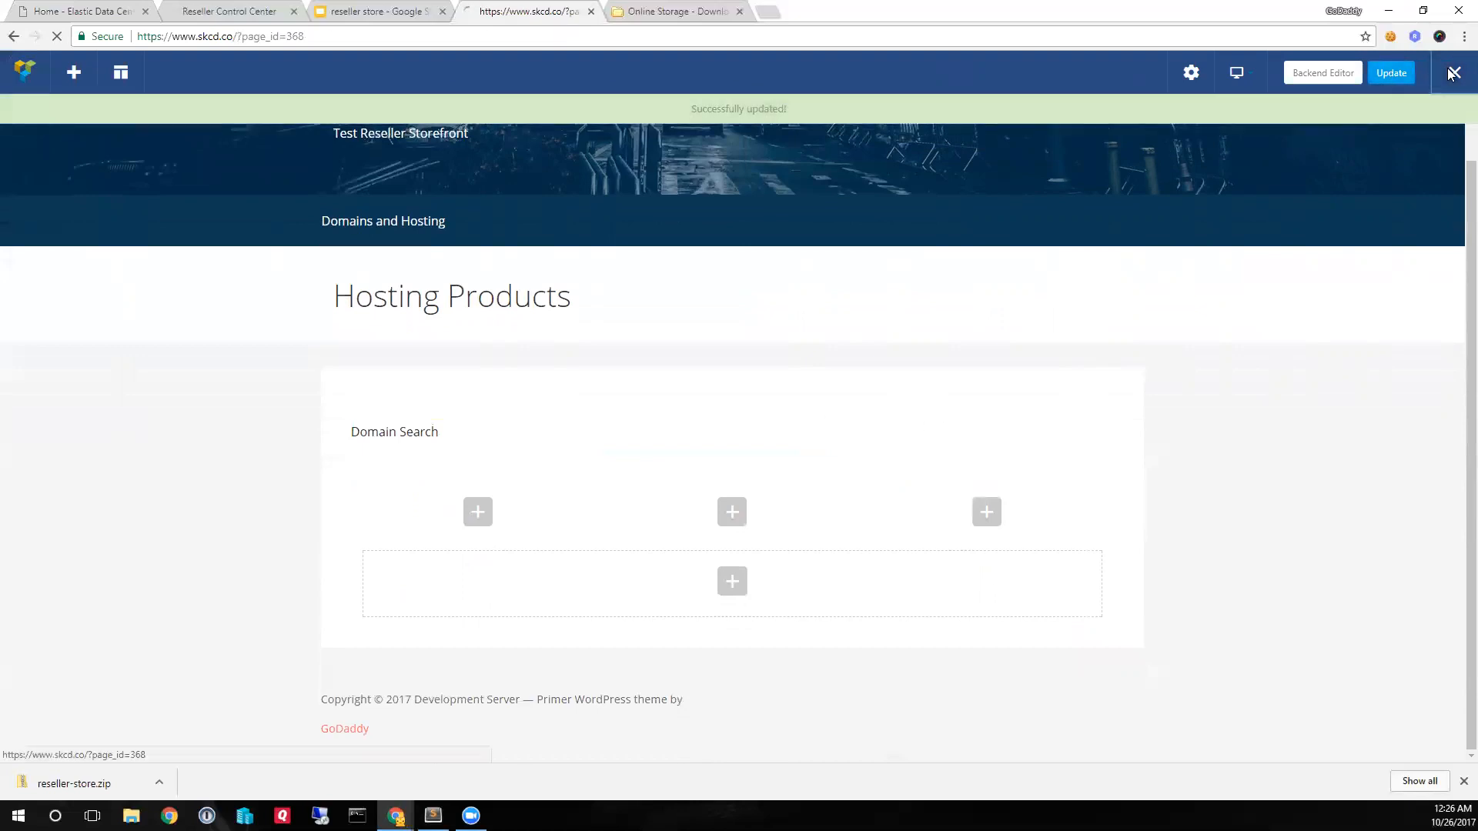
- Open the full Reseller Store product list in the site dashboard and filter it by the wordpress tag
mouse_move(86, 71)
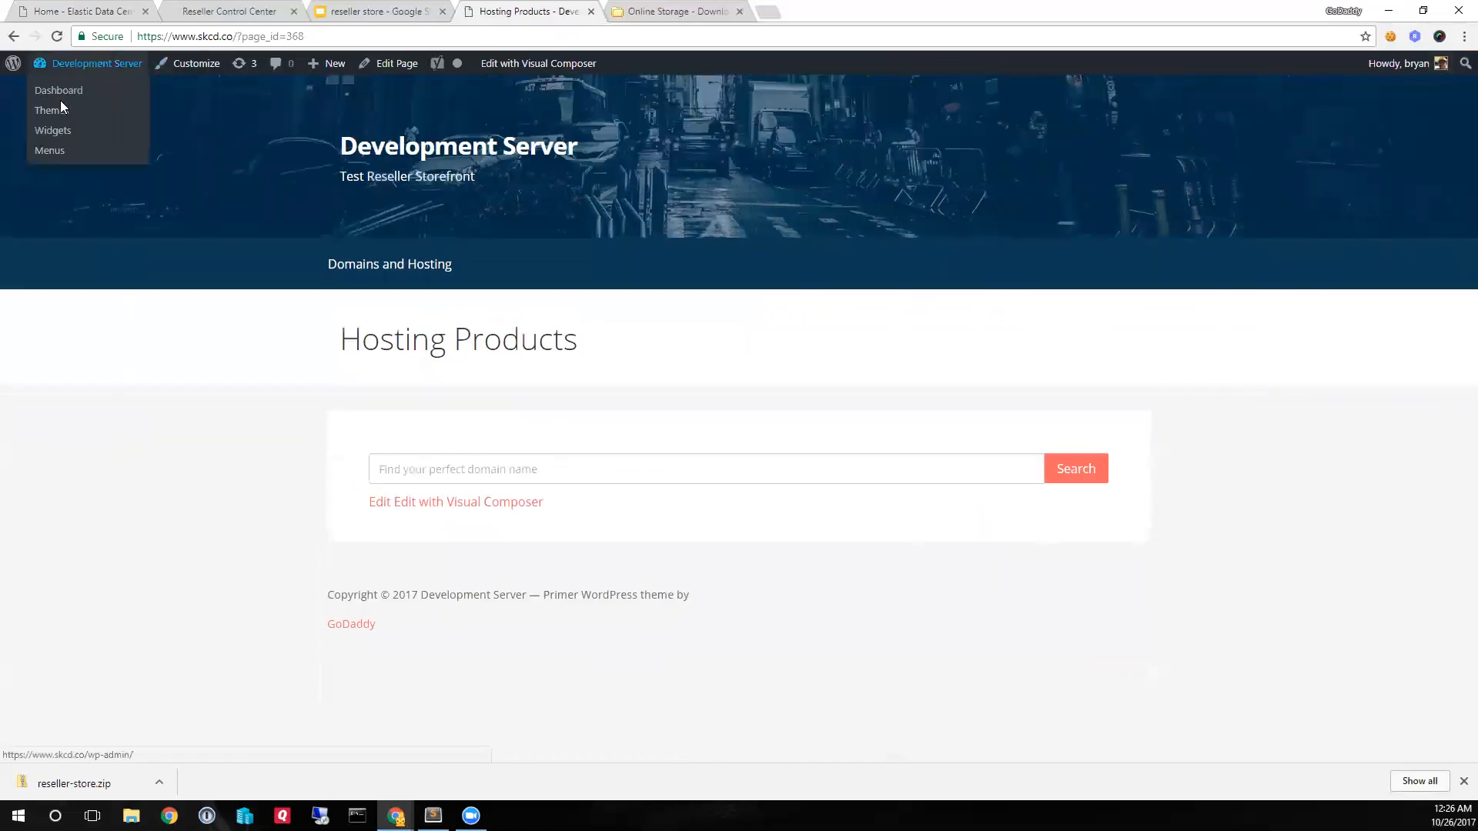
click(59, 93)
mouse_move(58, 329)
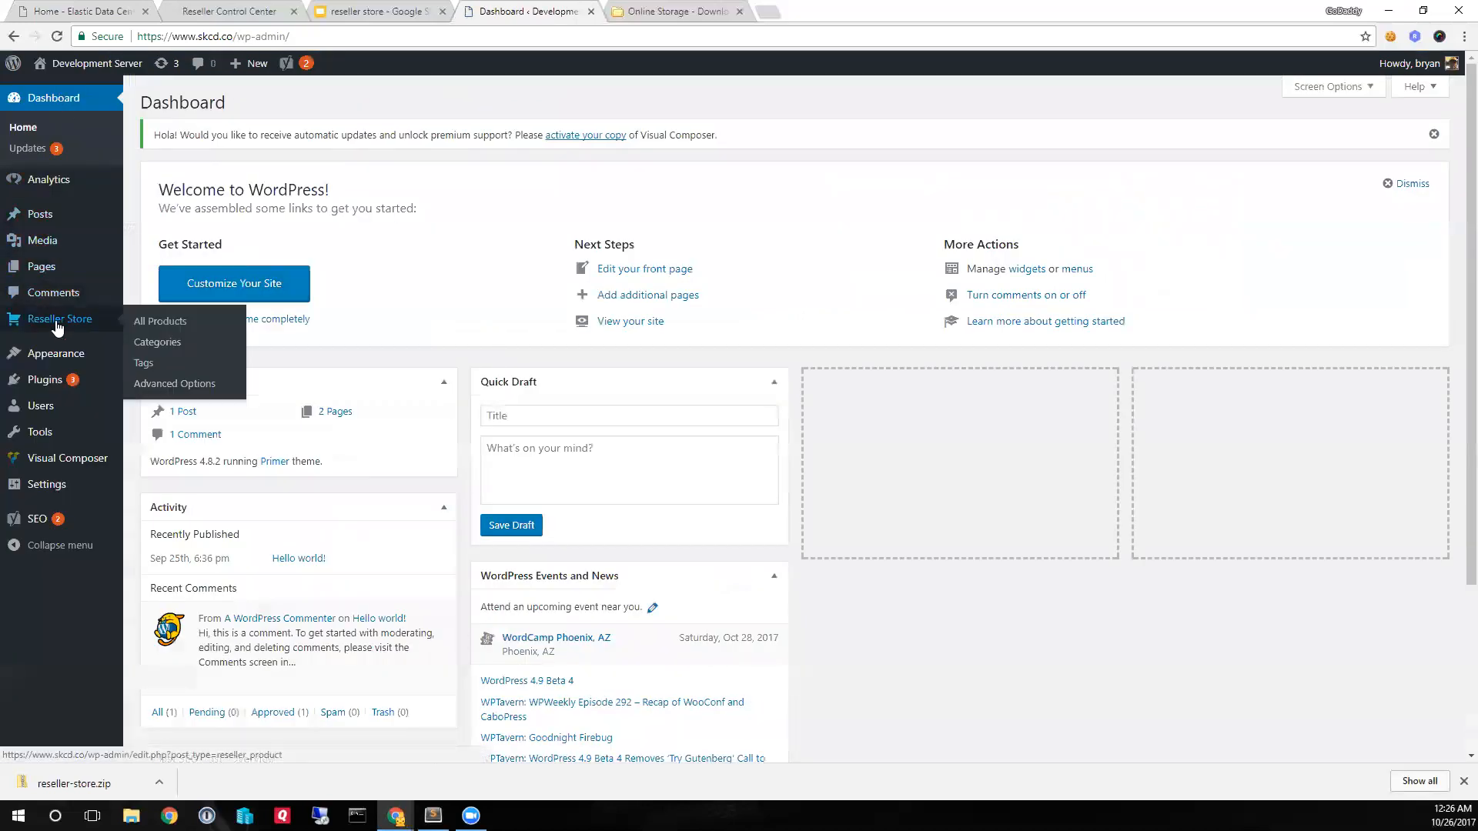
click(155, 320)
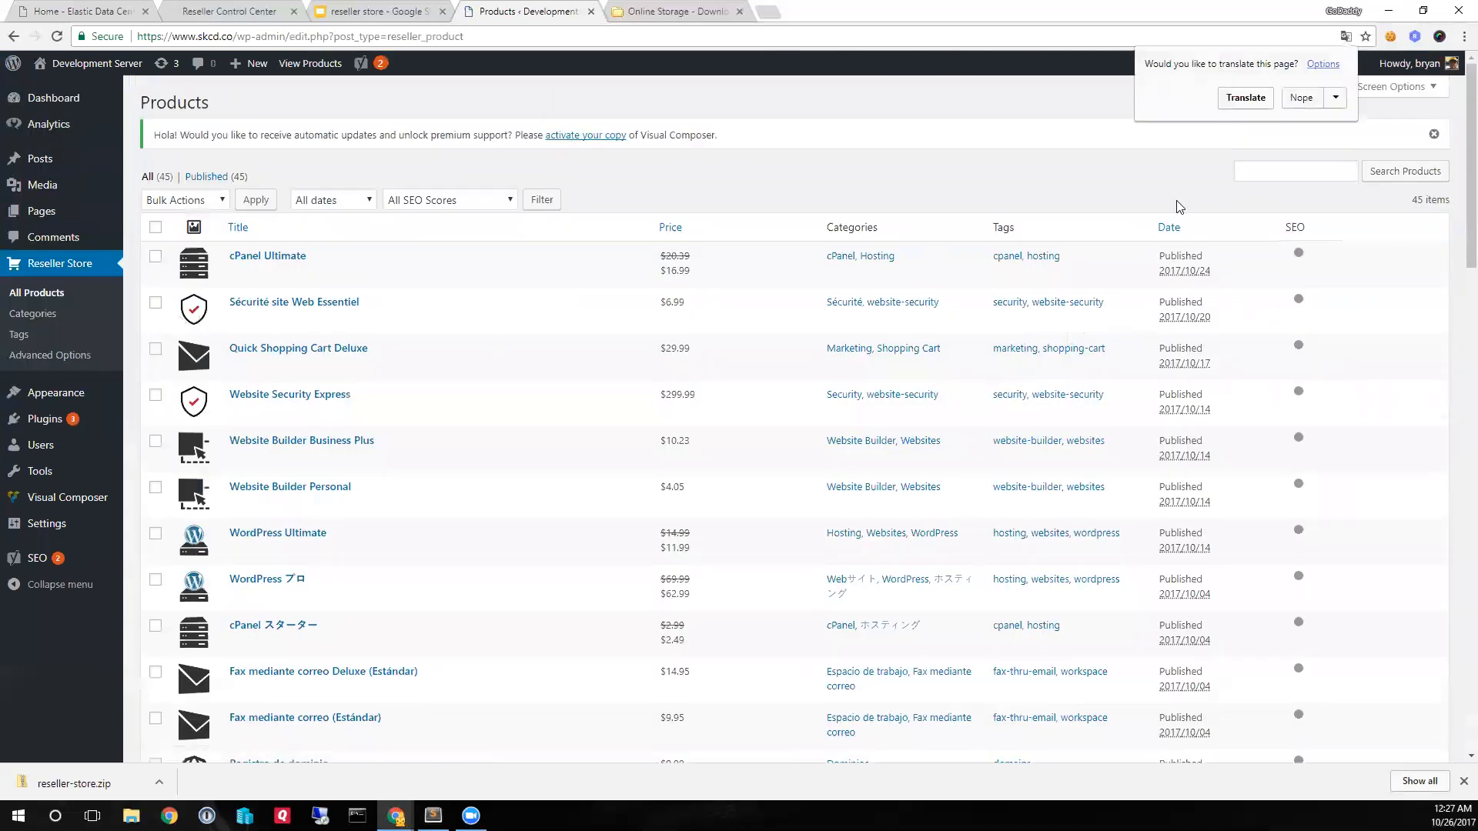
scroll(700, 383, down, 1)
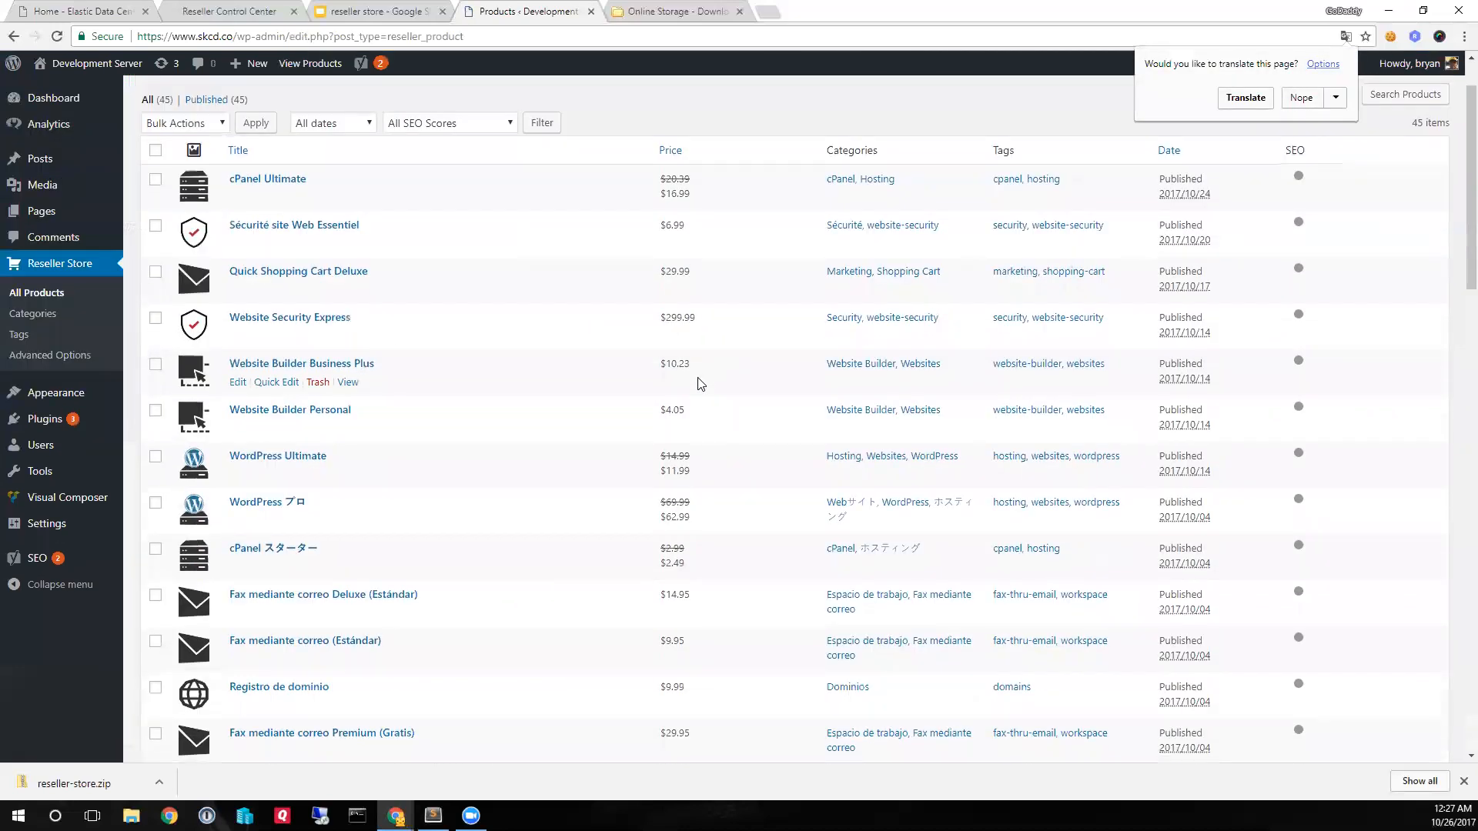
scroll(700, 383, down, 1)
scroll(688, 382, up, 2)
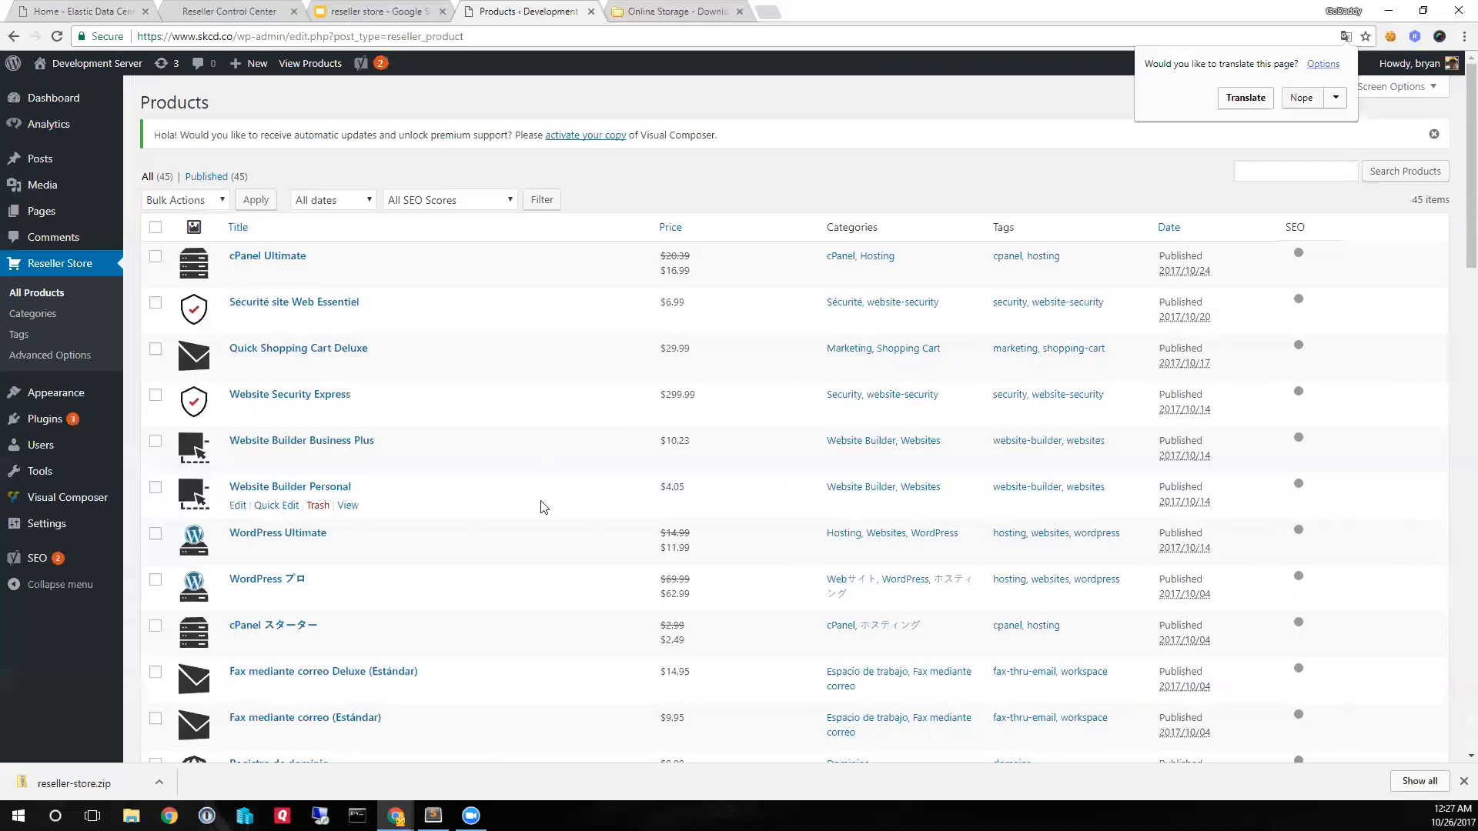
scroll(573, 519, down, 2)
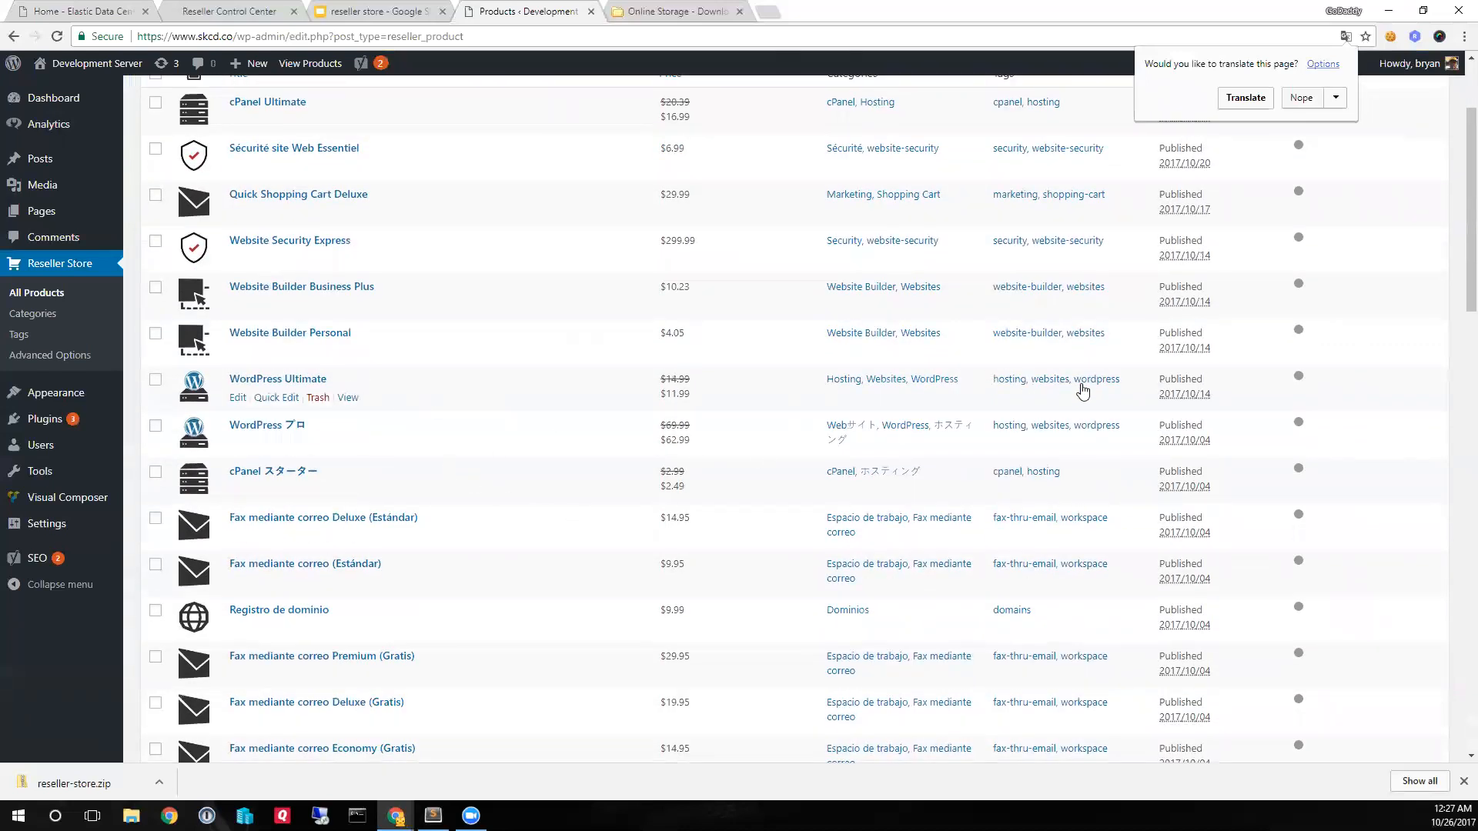
scroll(1093, 377, up, 2)
scroll(1086, 416, down, 1)
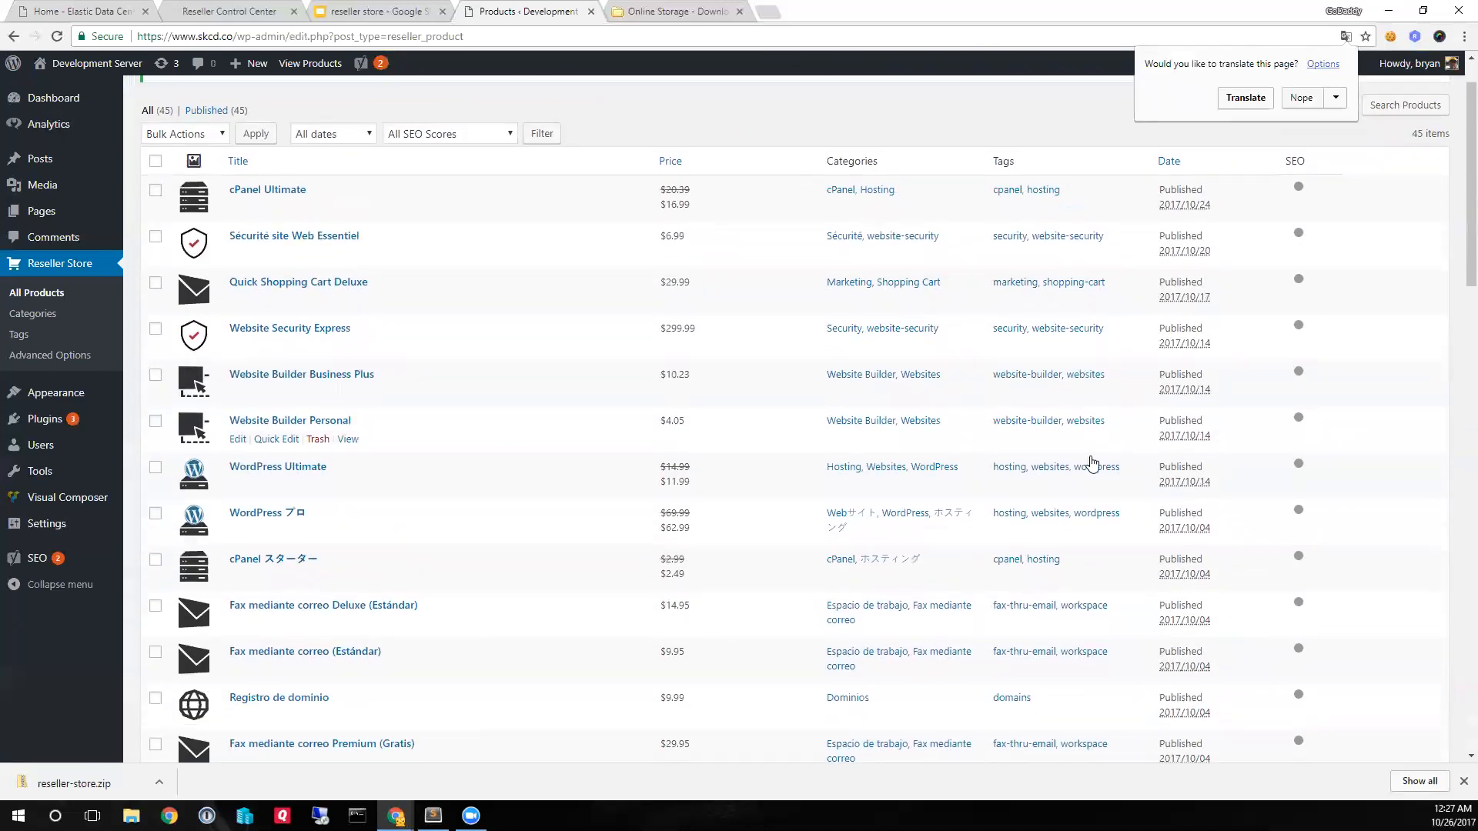
click(1101, 509)
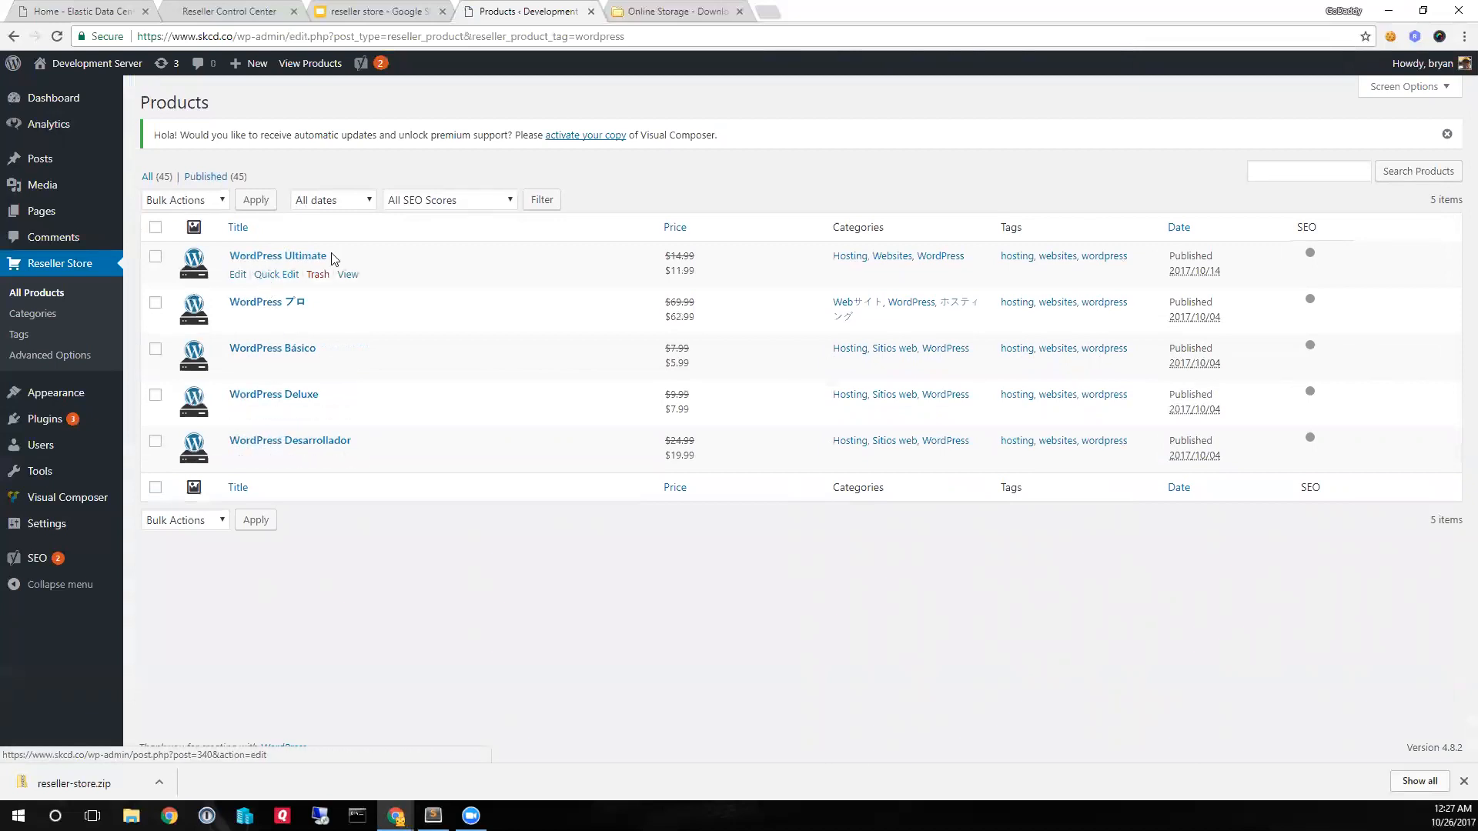
- Look up the post IDs of WordPress Ultimate, WordPress Básico and WordPress Desarrollador in the addresses of their edit pages
click(238, 278)
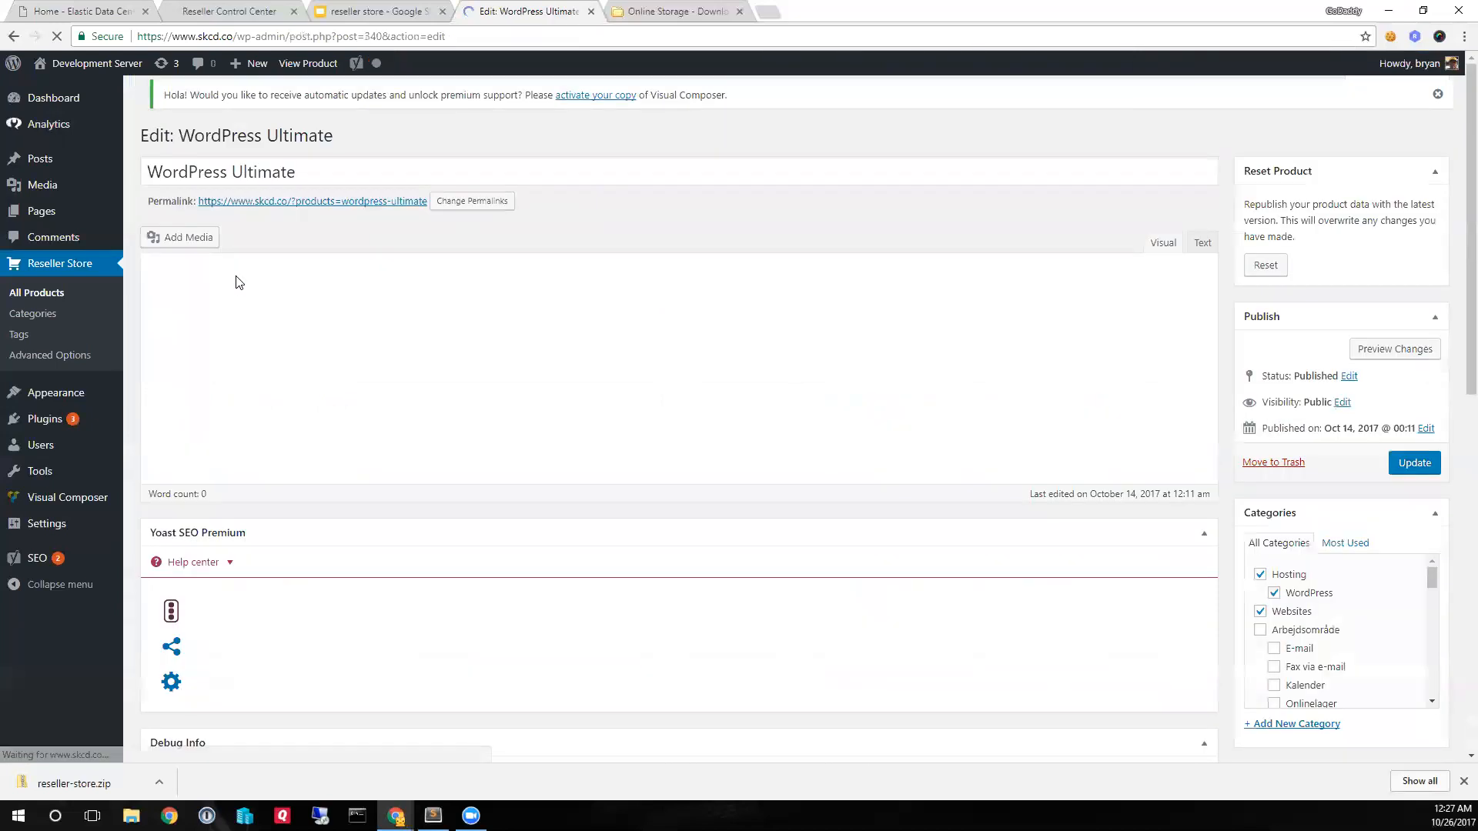
double_click(370, 36)
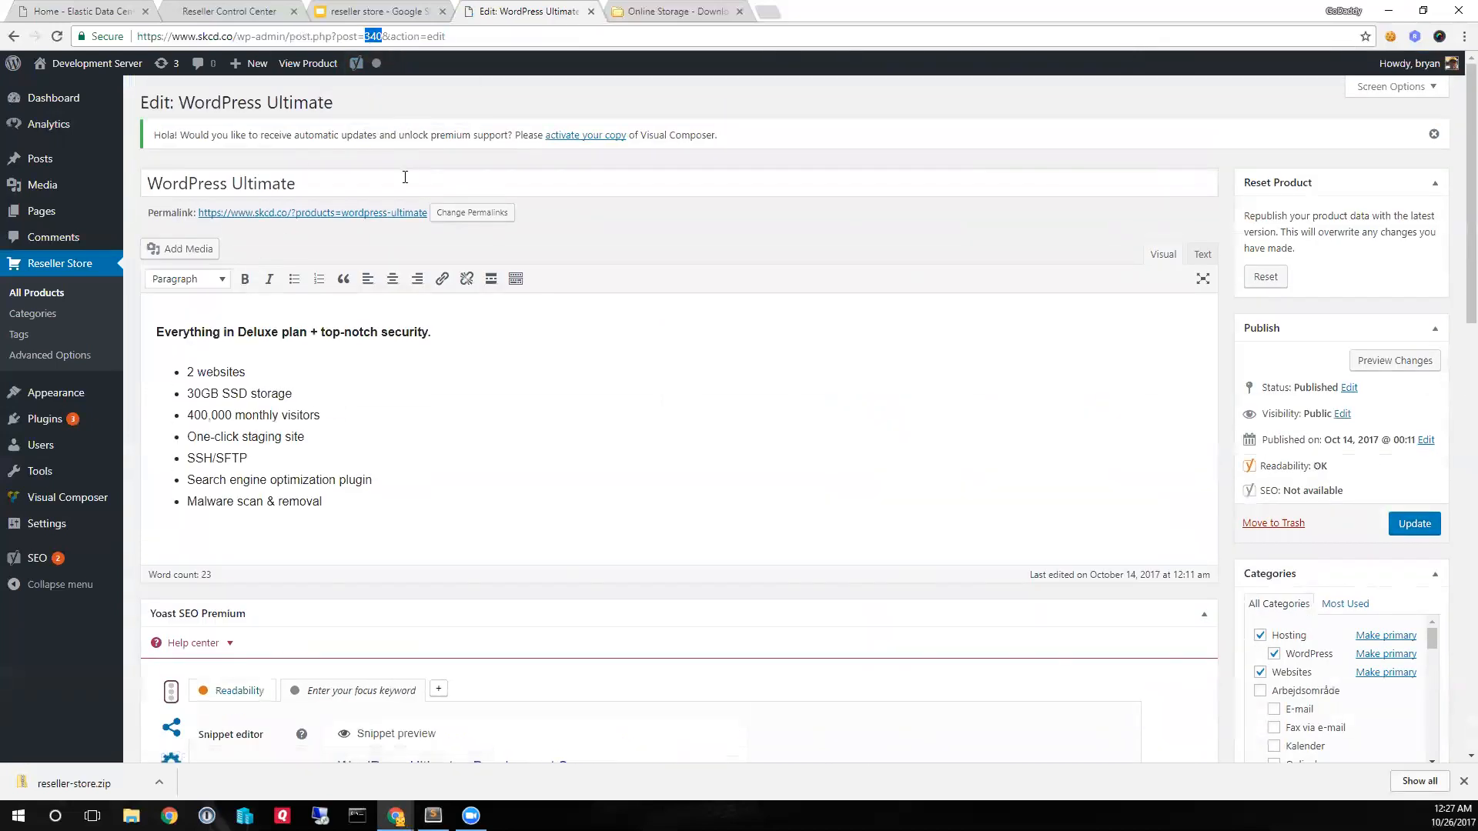
click(13, 36)
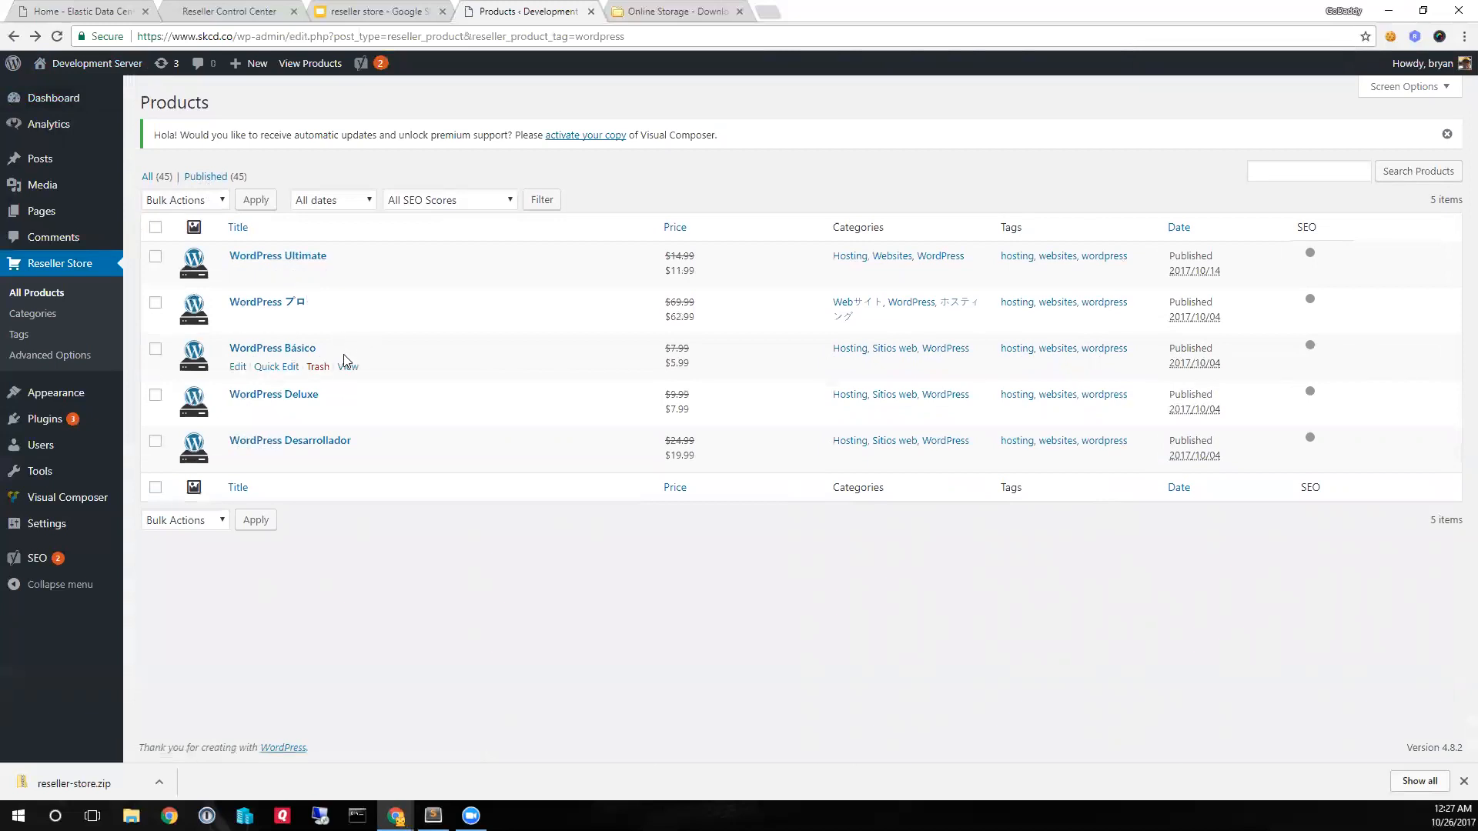
click(237, 367)
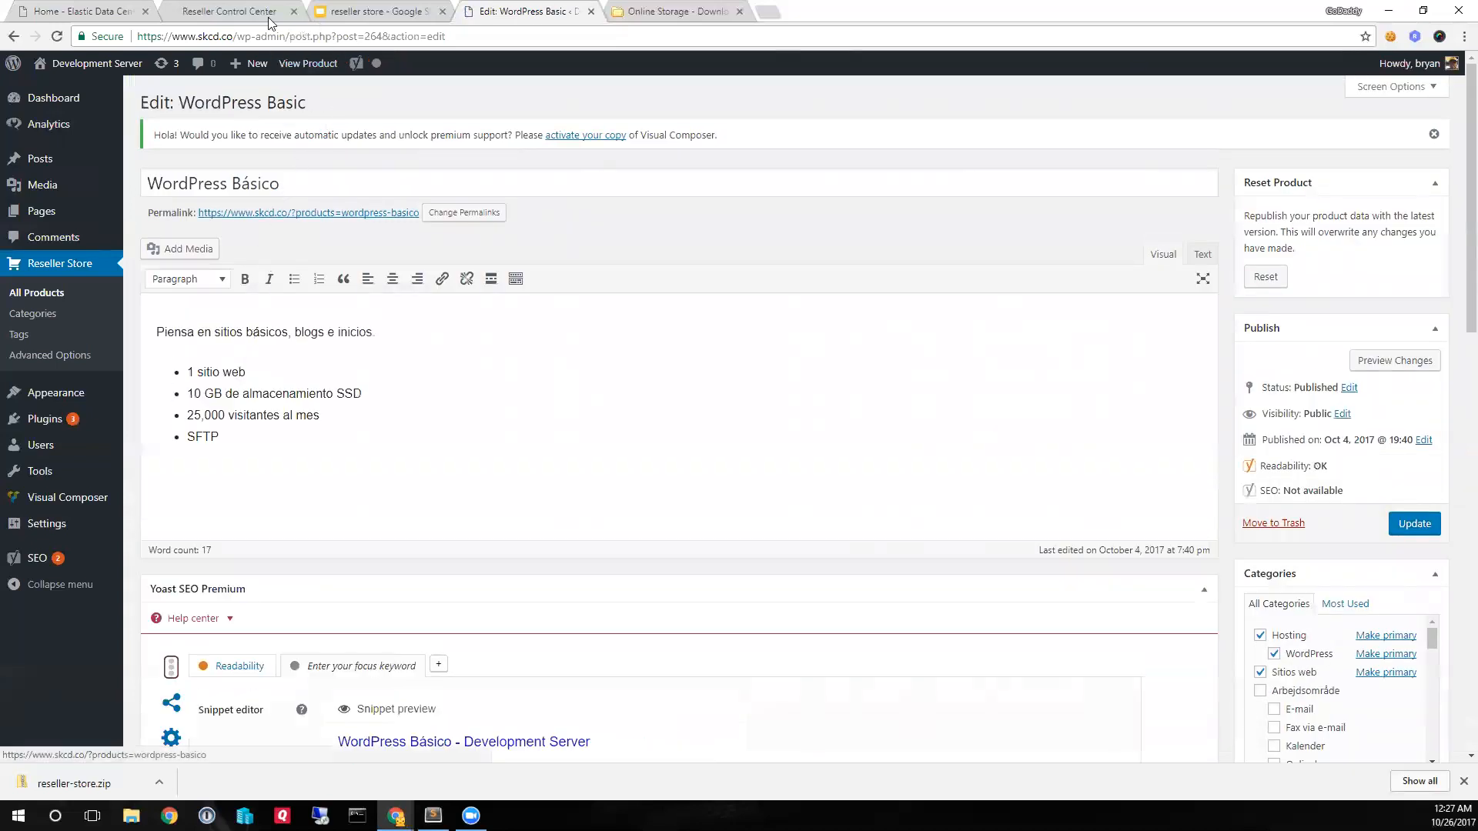
double_click(371, 36)
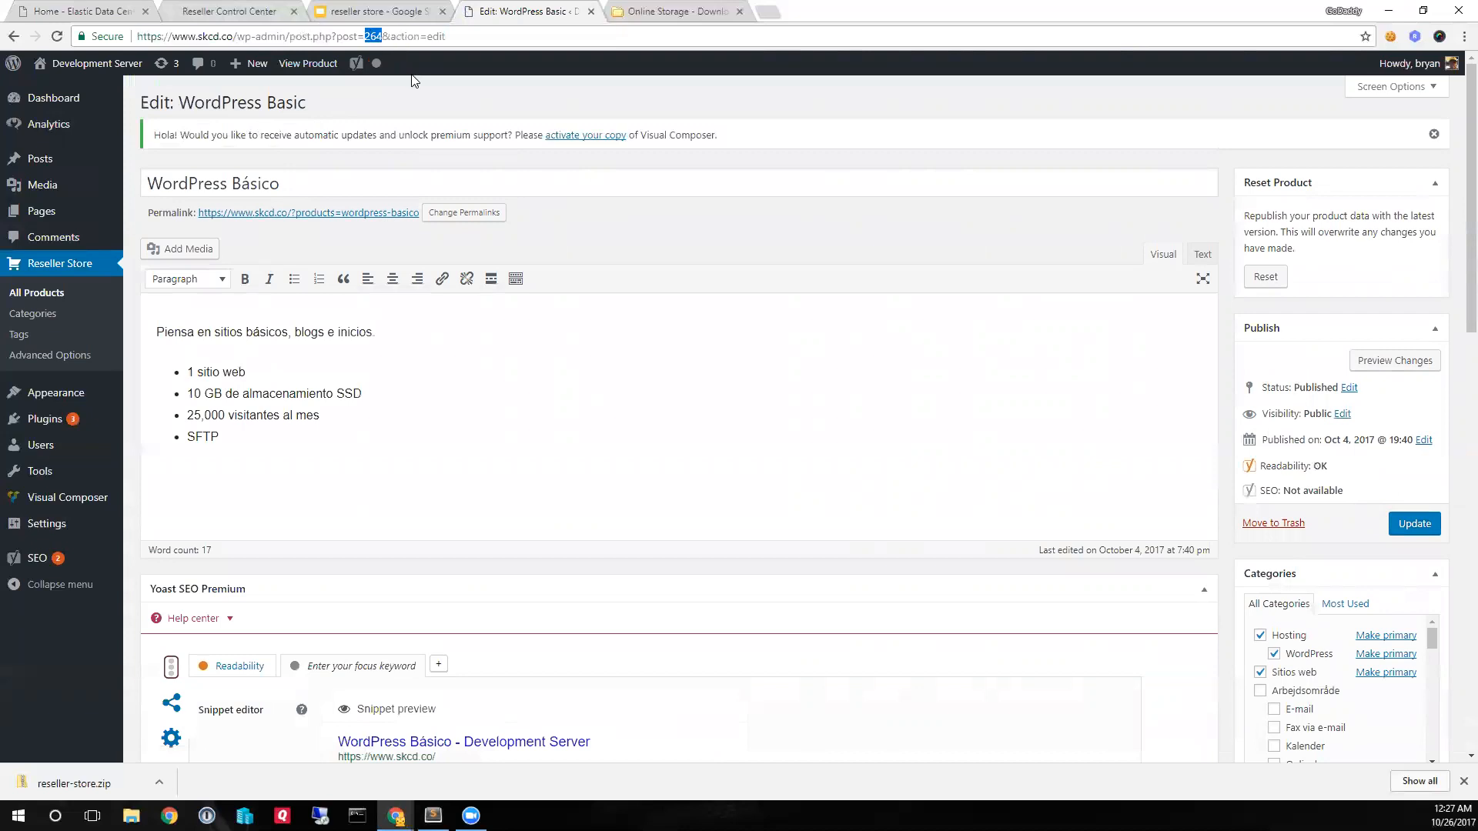
click(369, 35)
click(14, 36)
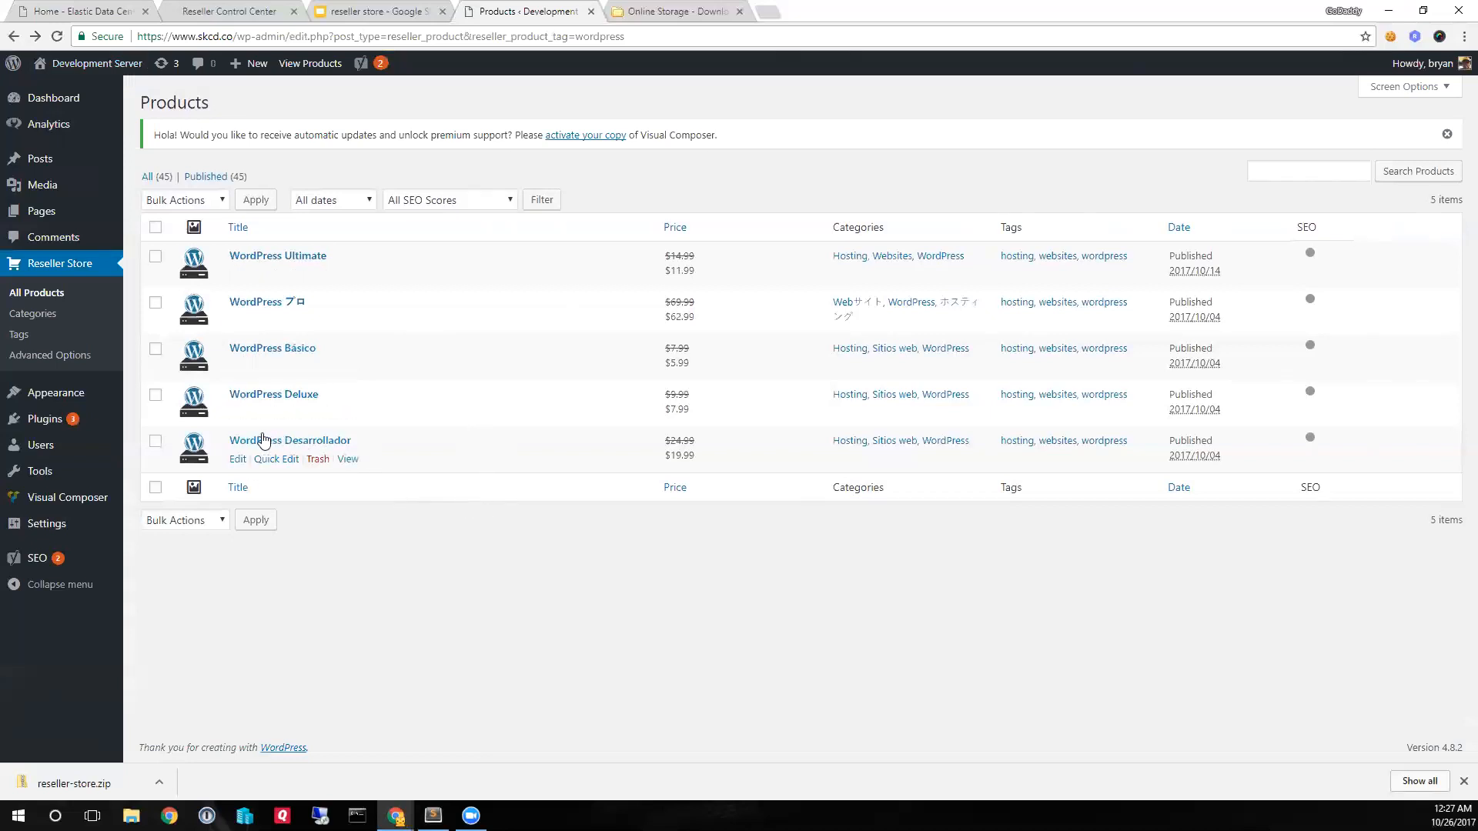
click(237, 461)
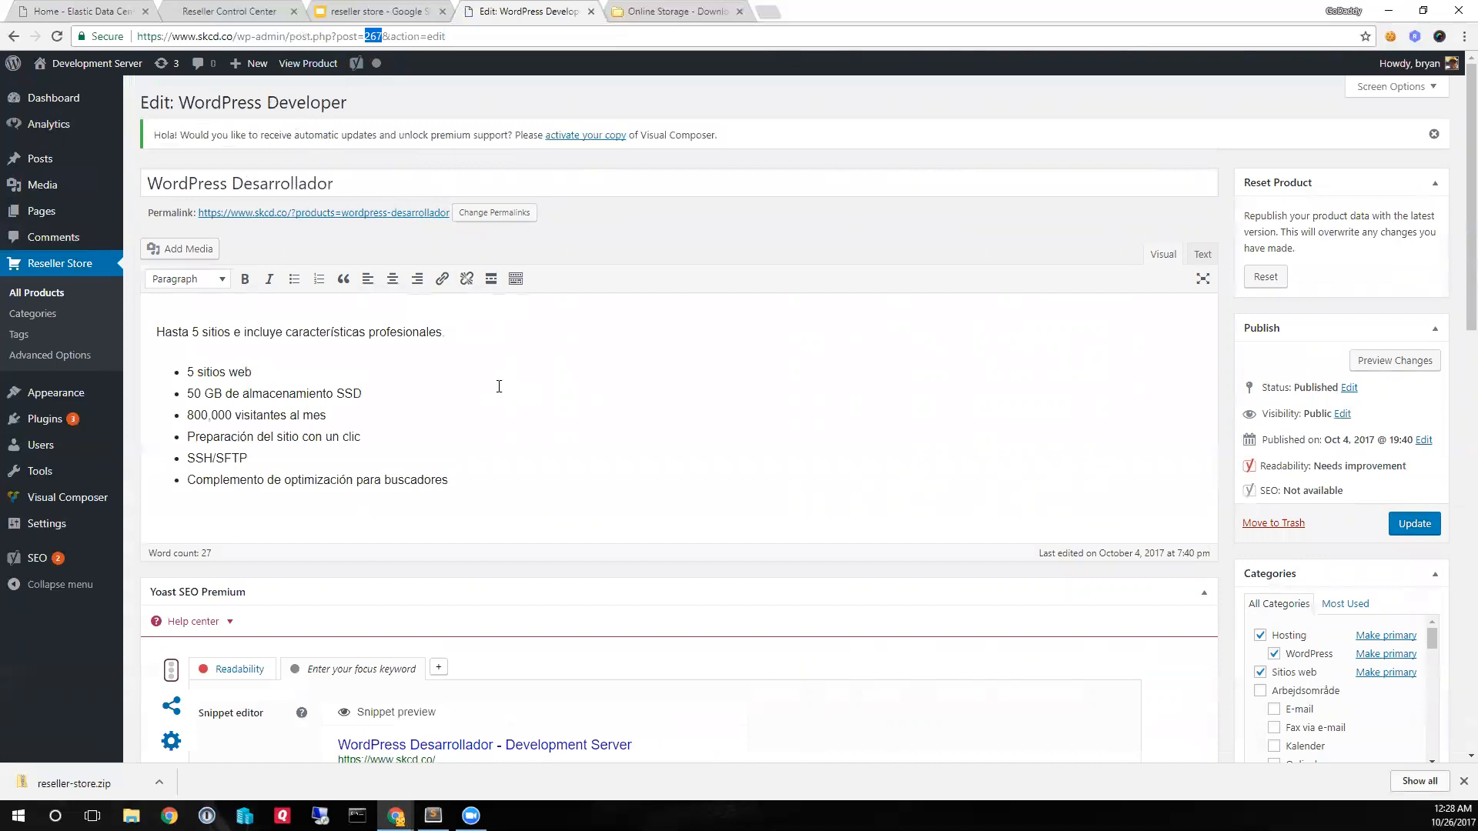
- Open the Hosting Products page from the site's page list for editing with Visual Composer
click(43, 212)
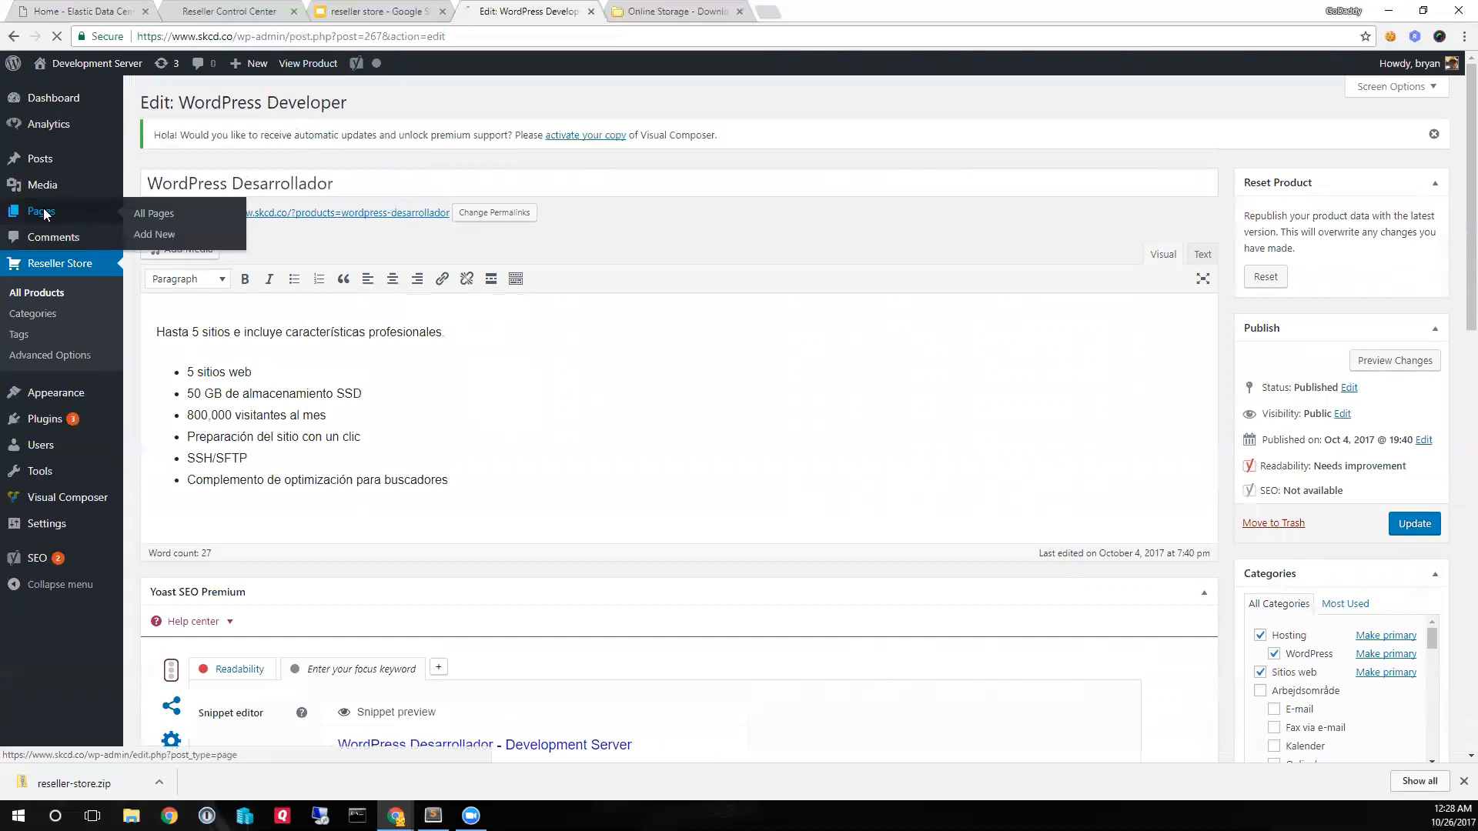
mouse_move(191, 305)
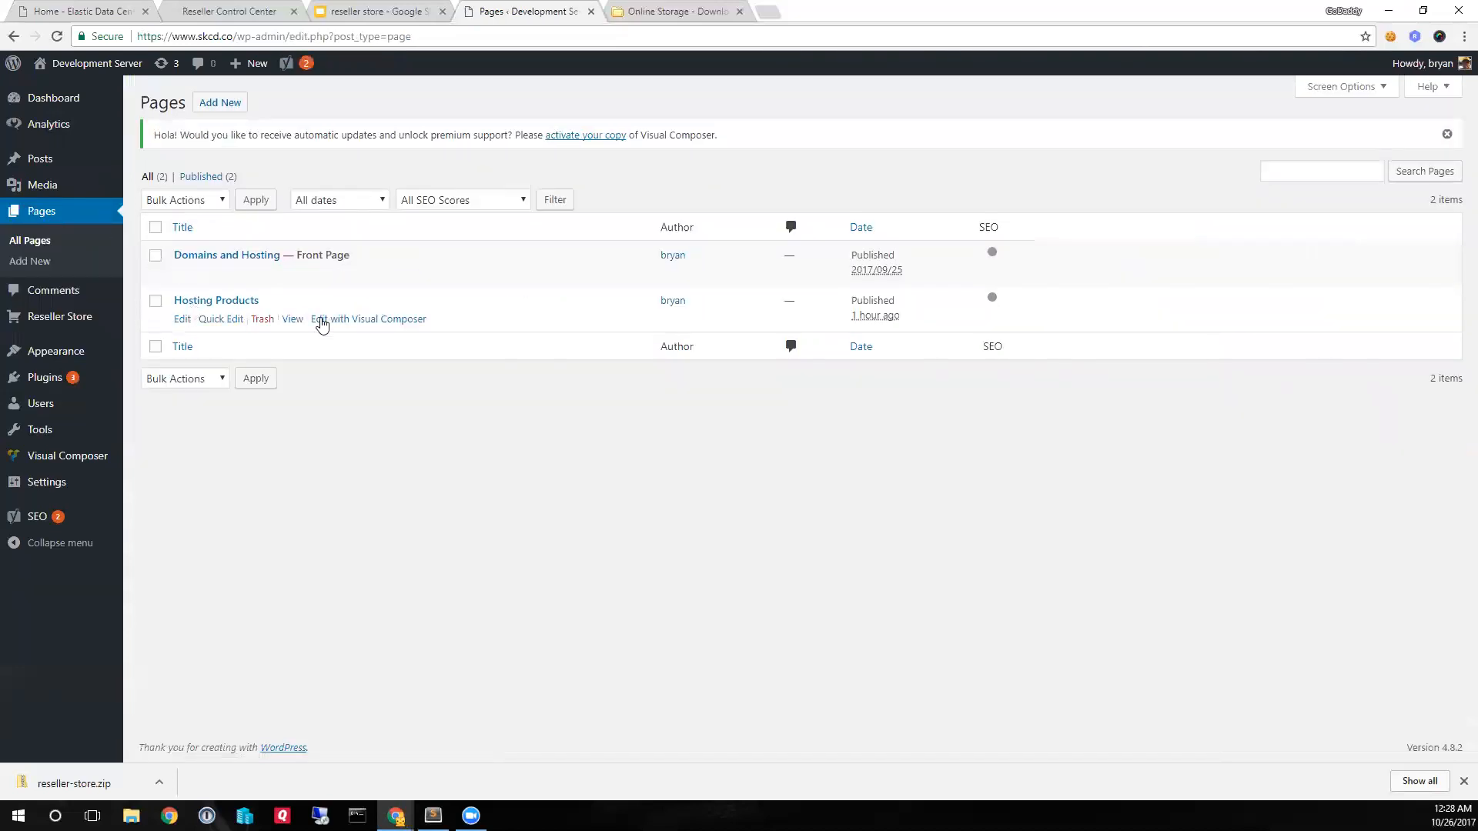
click(352, 320)
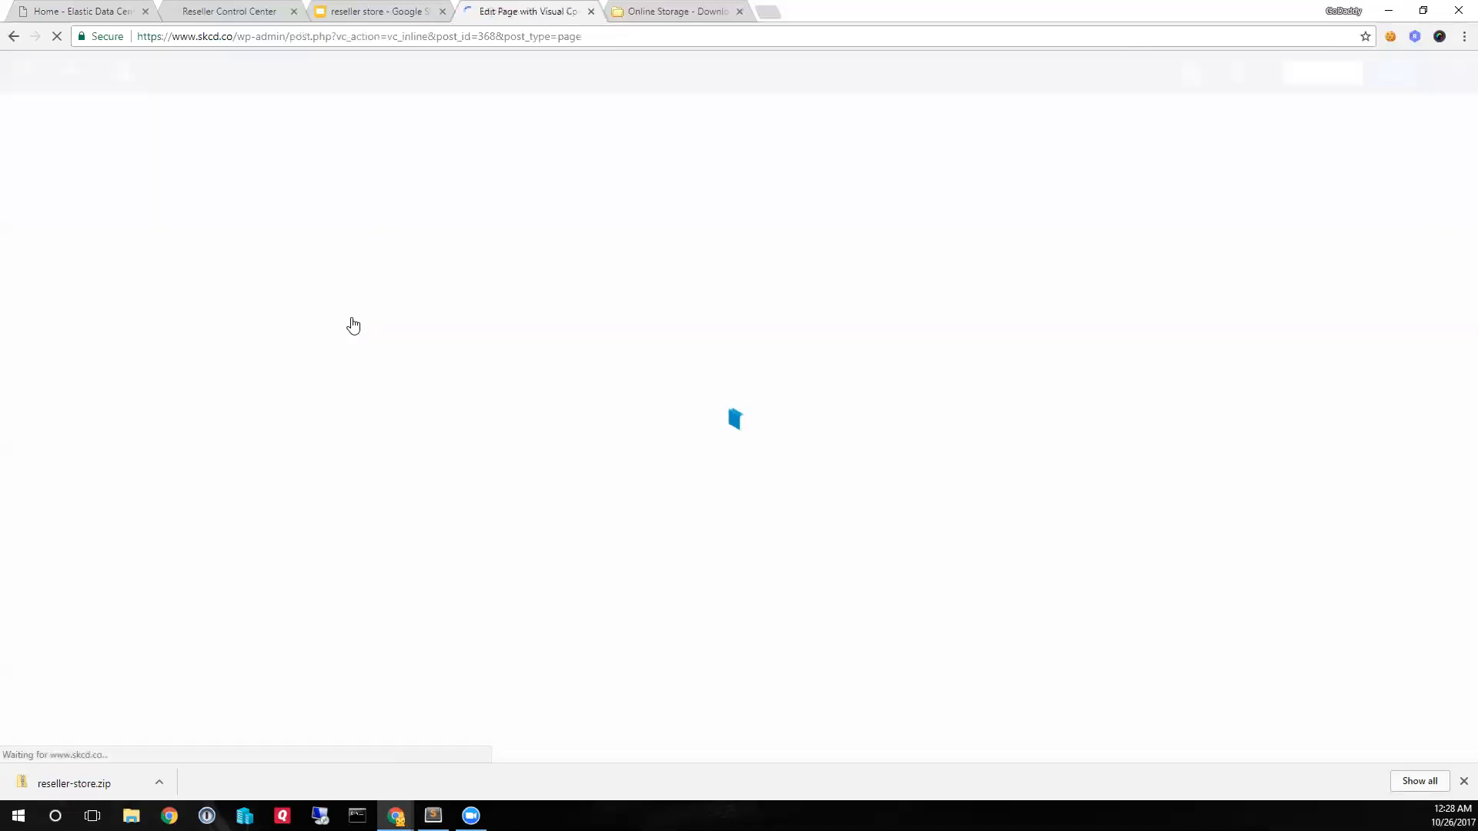
- Insert the Rstore product shortcode with Post id 264 into the first column of the three-column row and save its settings
scroll(570, 379, down, 1)
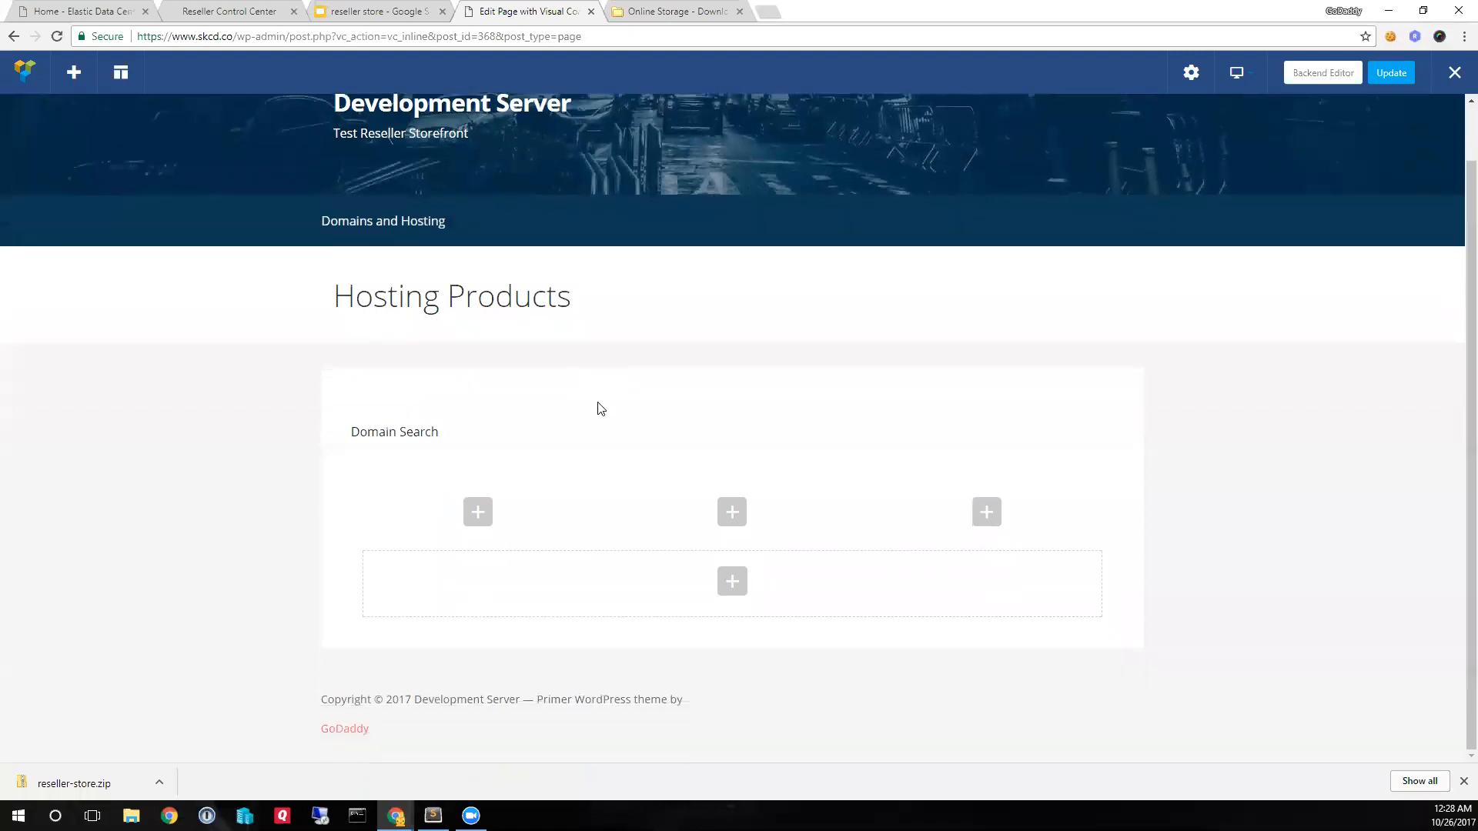
click(478, 513)
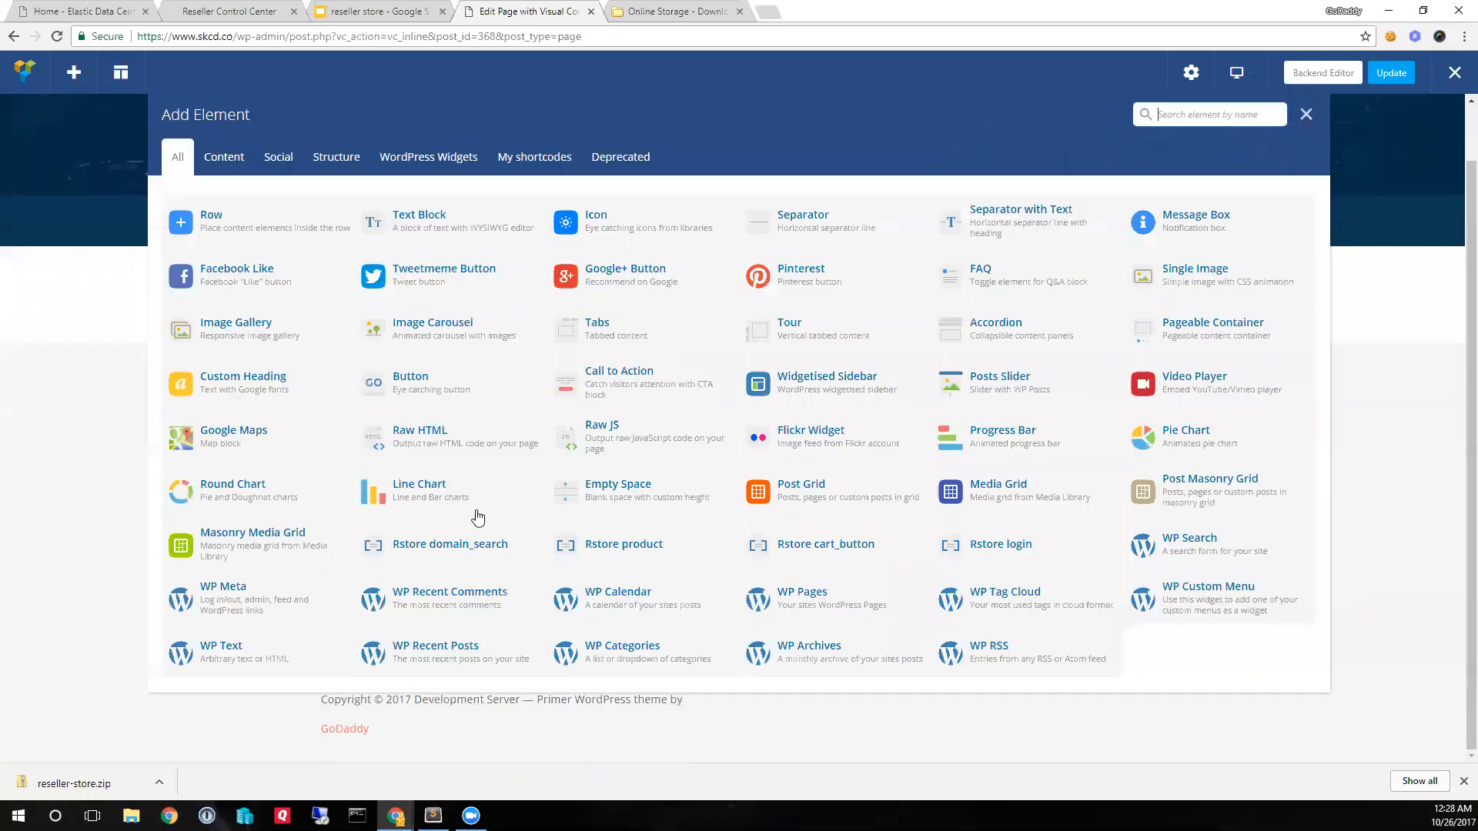
click(529, 161)
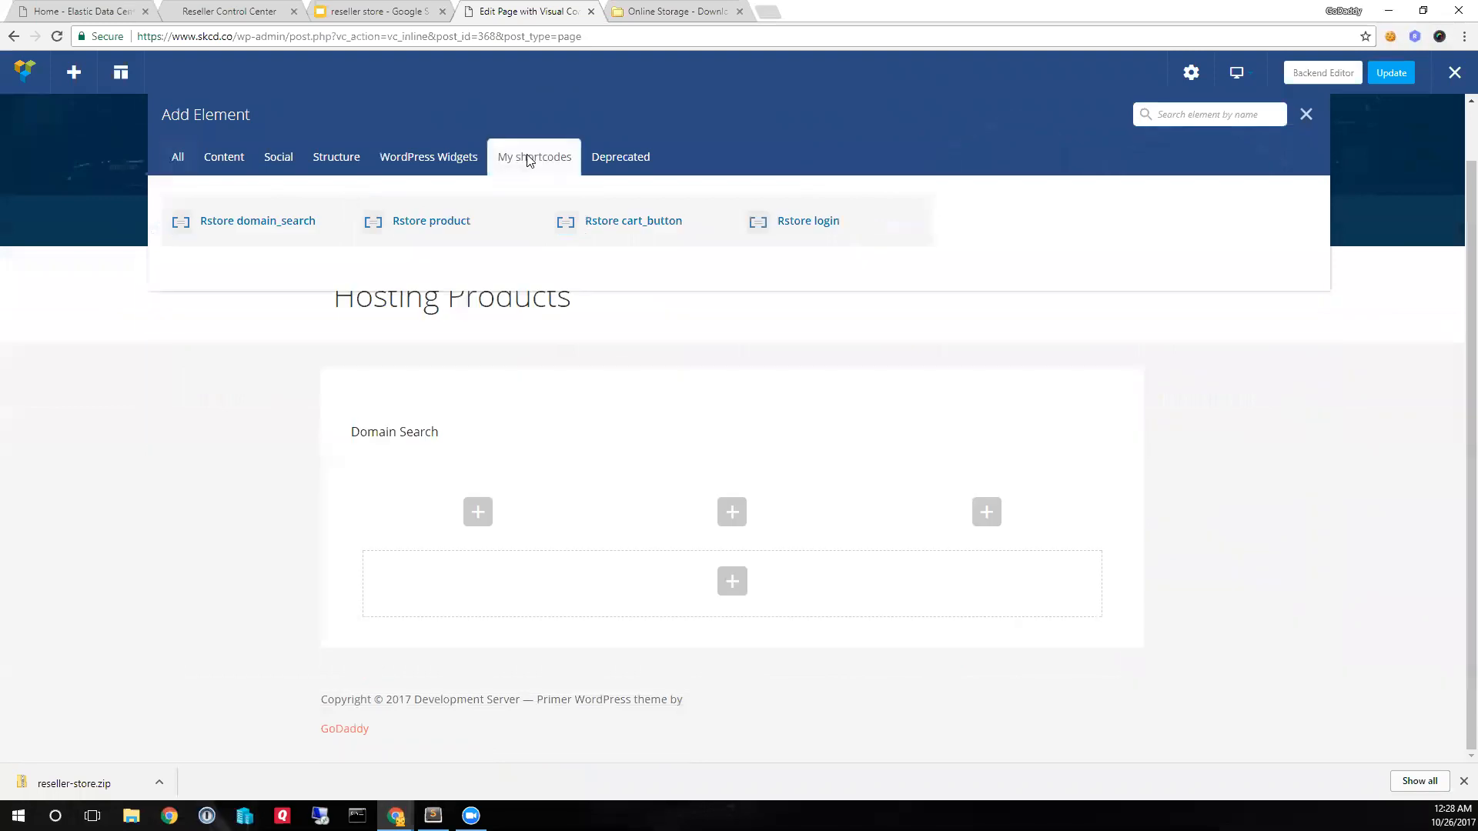
click(425, 229)
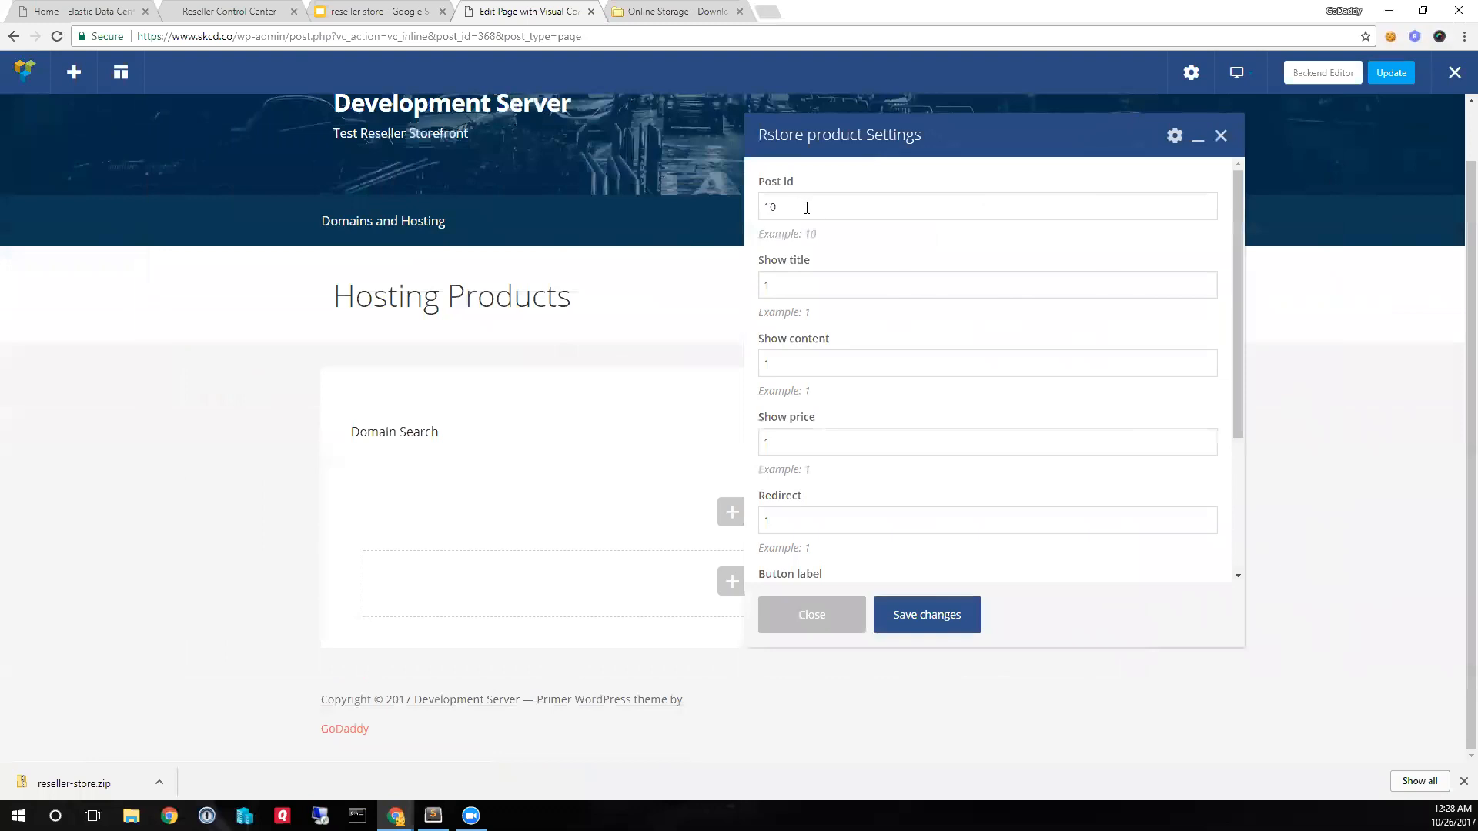
drag(812, 205, 759, 202)
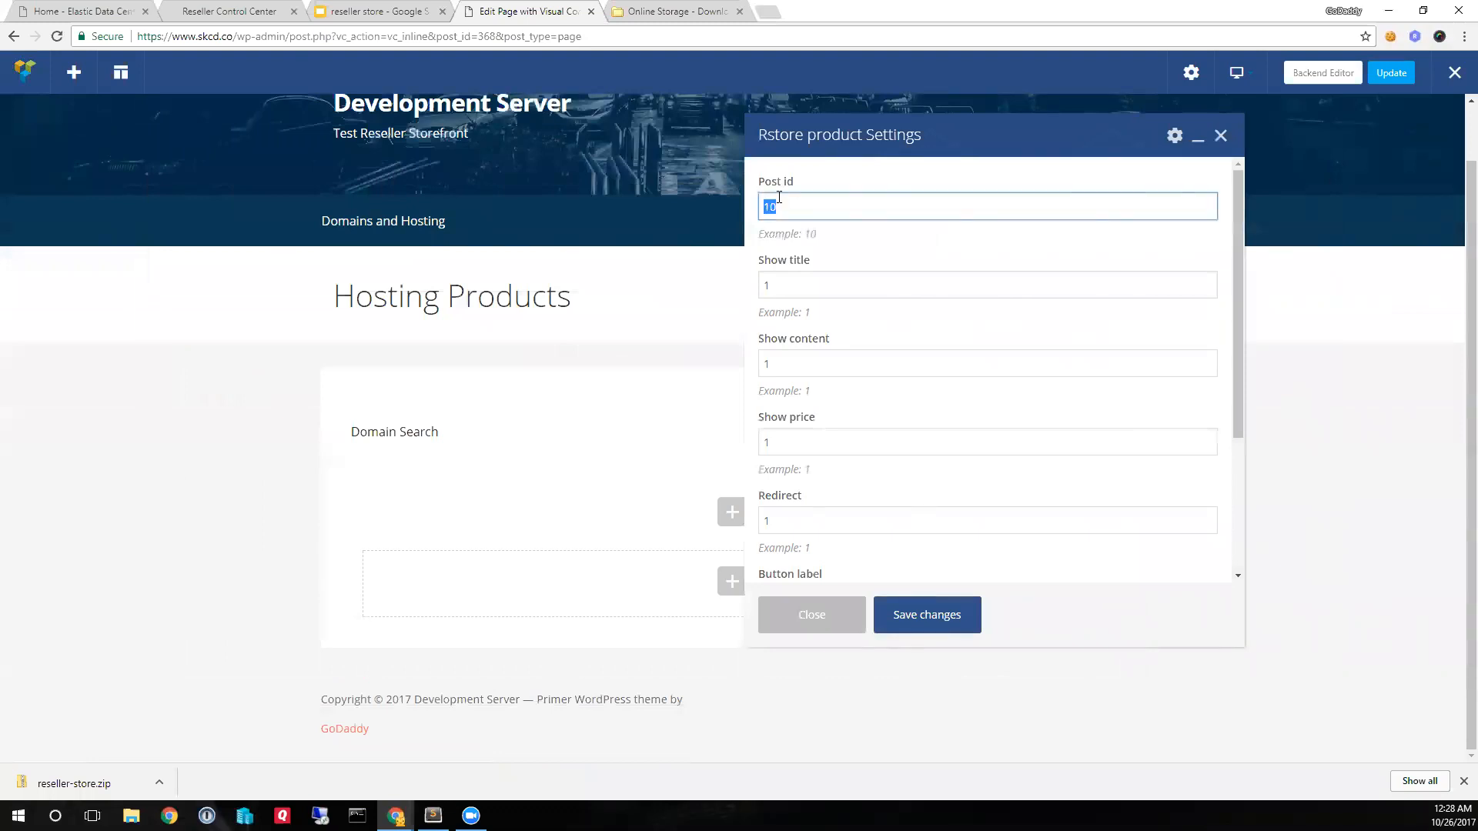
text(264)
click(926, 614)
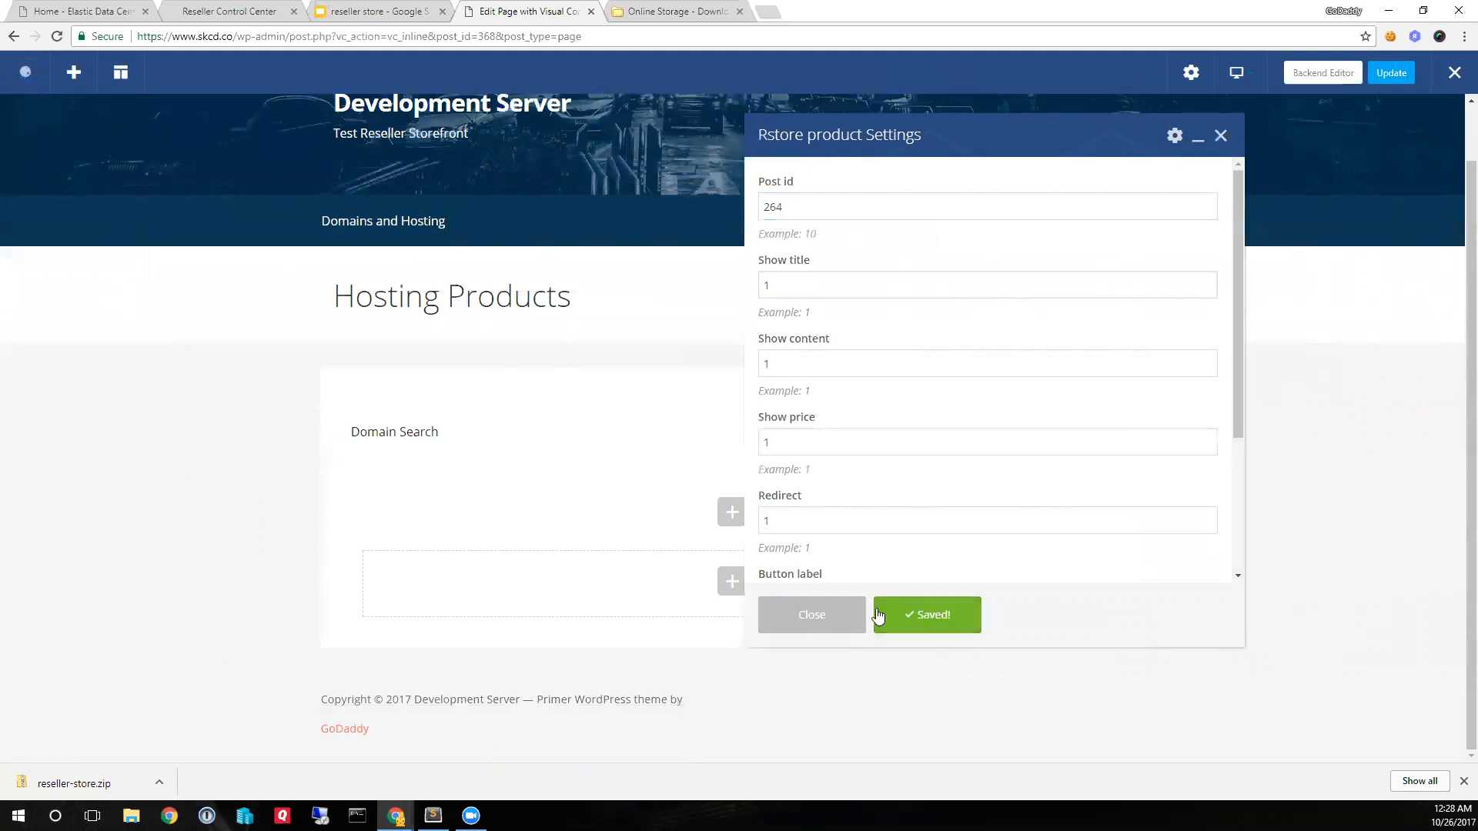
click(835, 614)
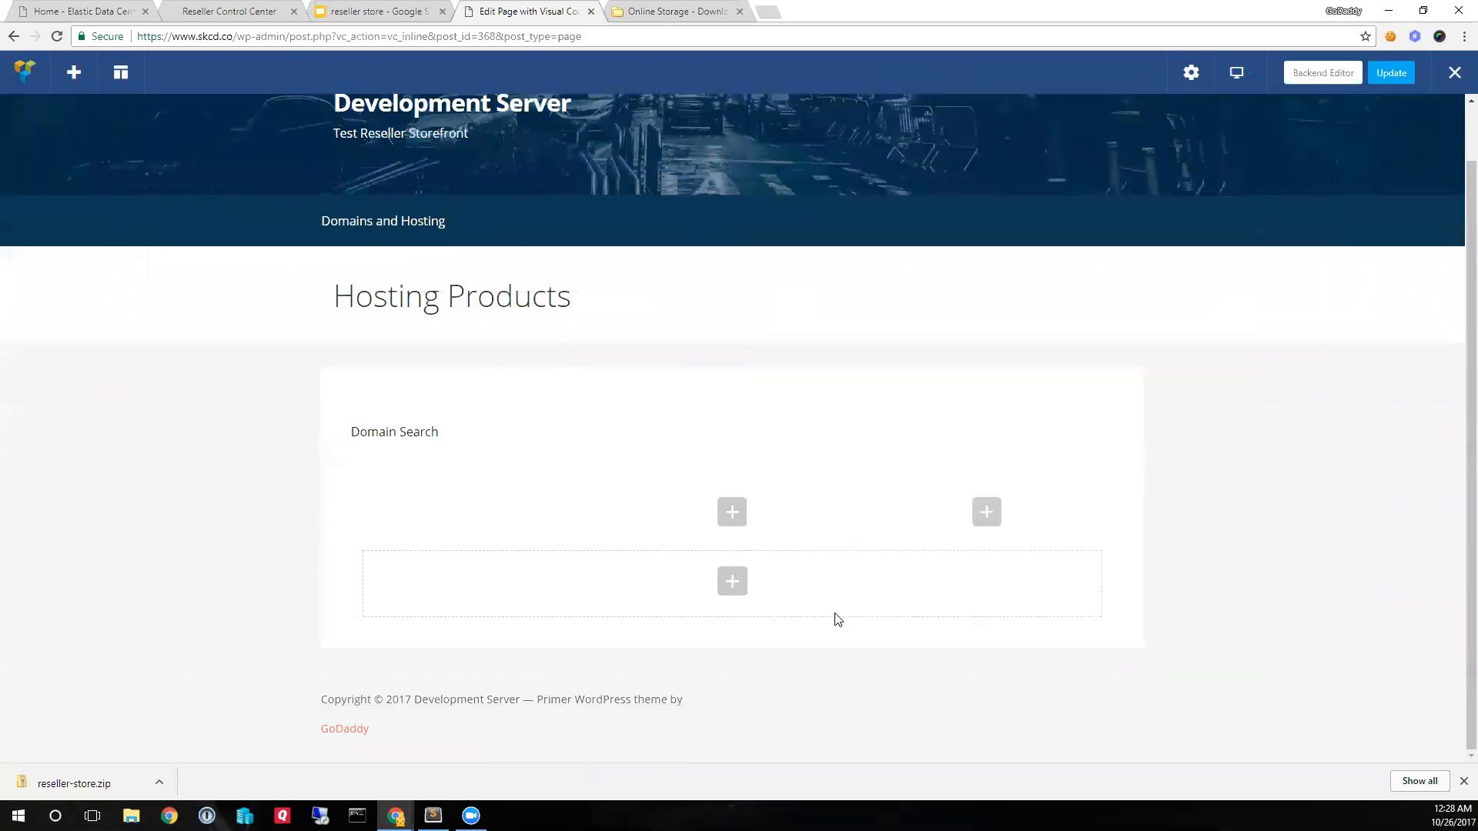
- Insert the Rstore product shortcode with Post id 340 into the middle column of the row and save its settings
click(732, 513)
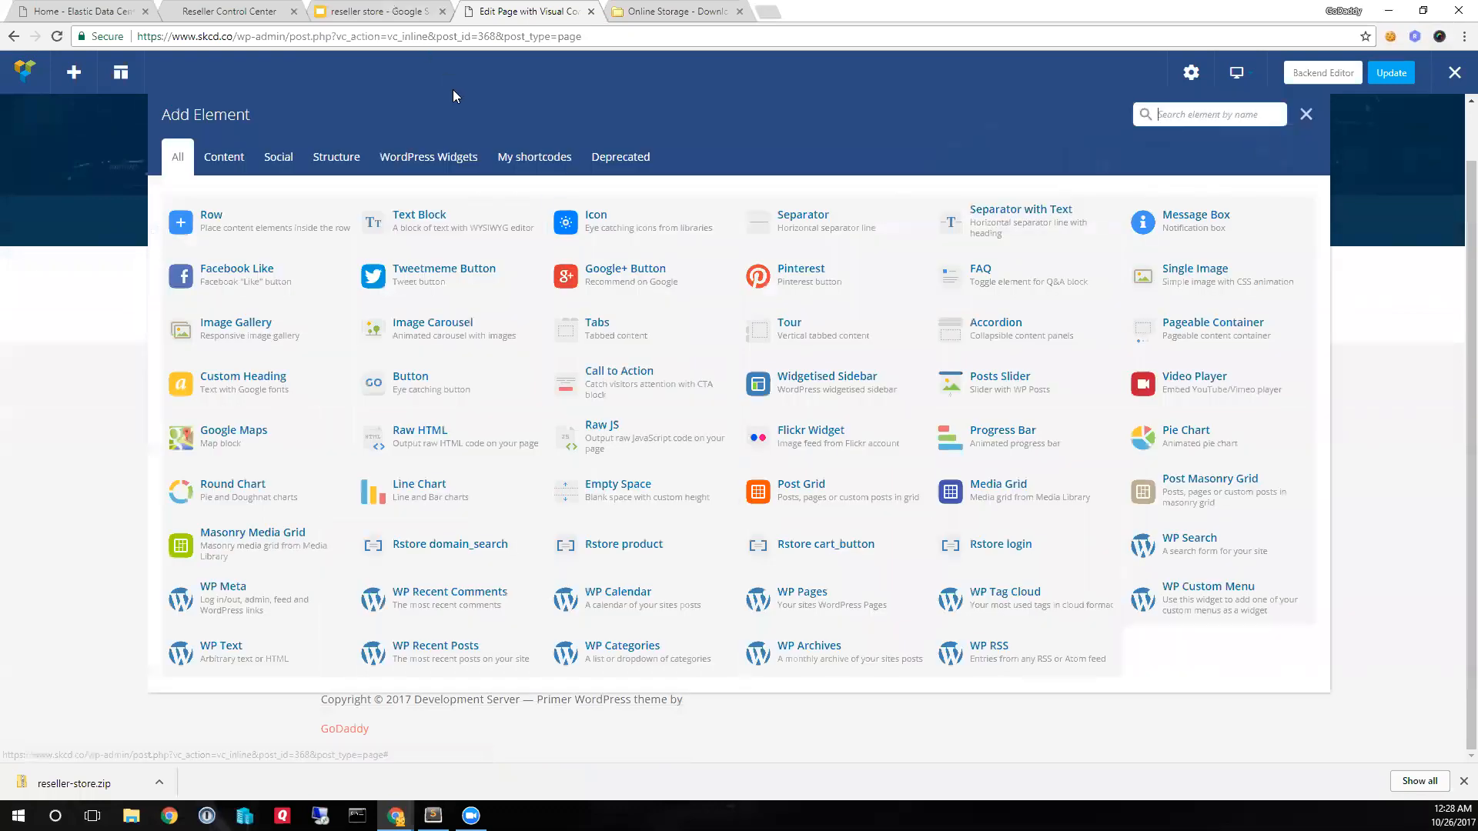
click(505, 158)
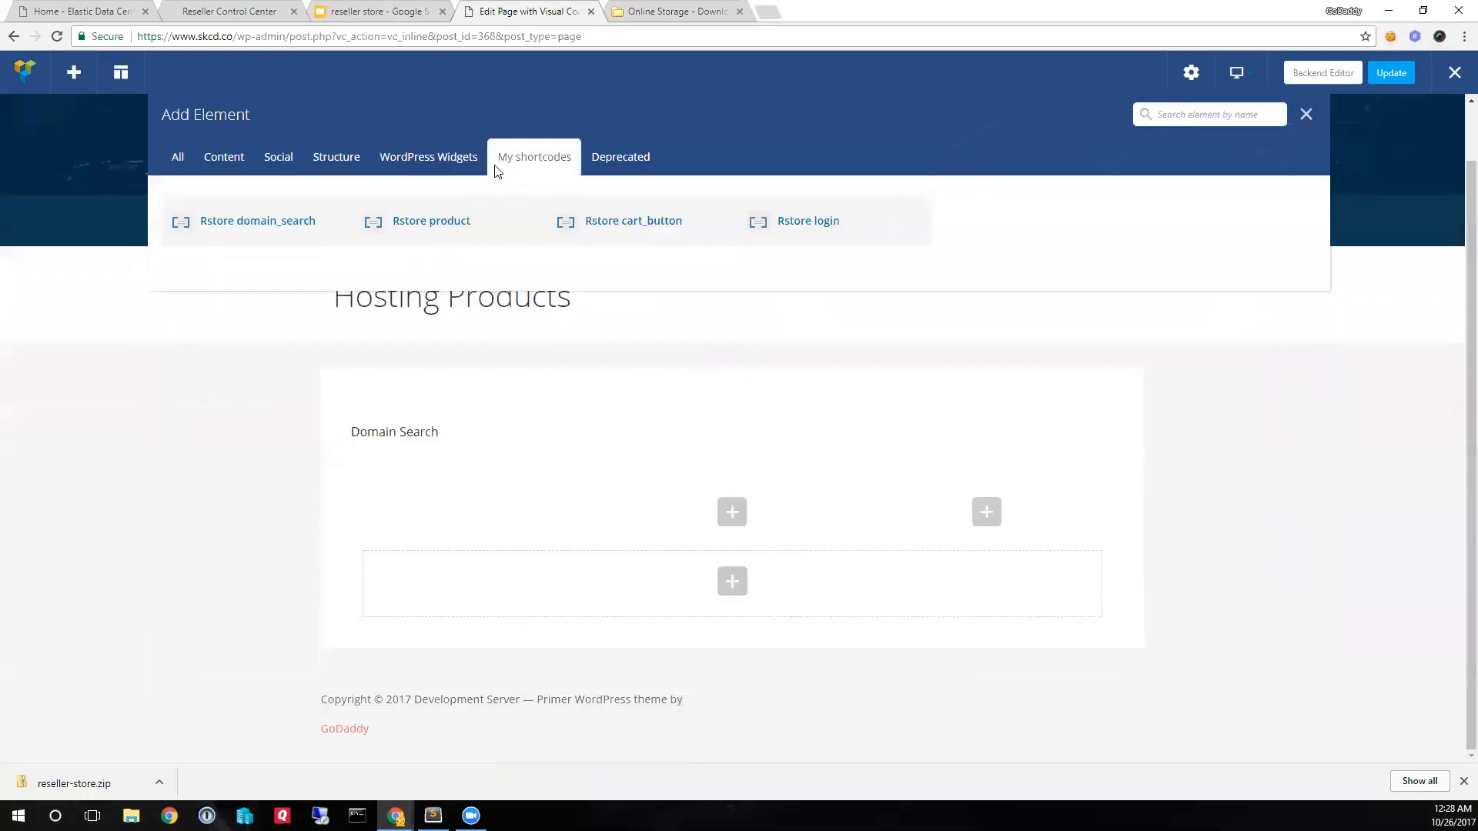
click(410, 231)
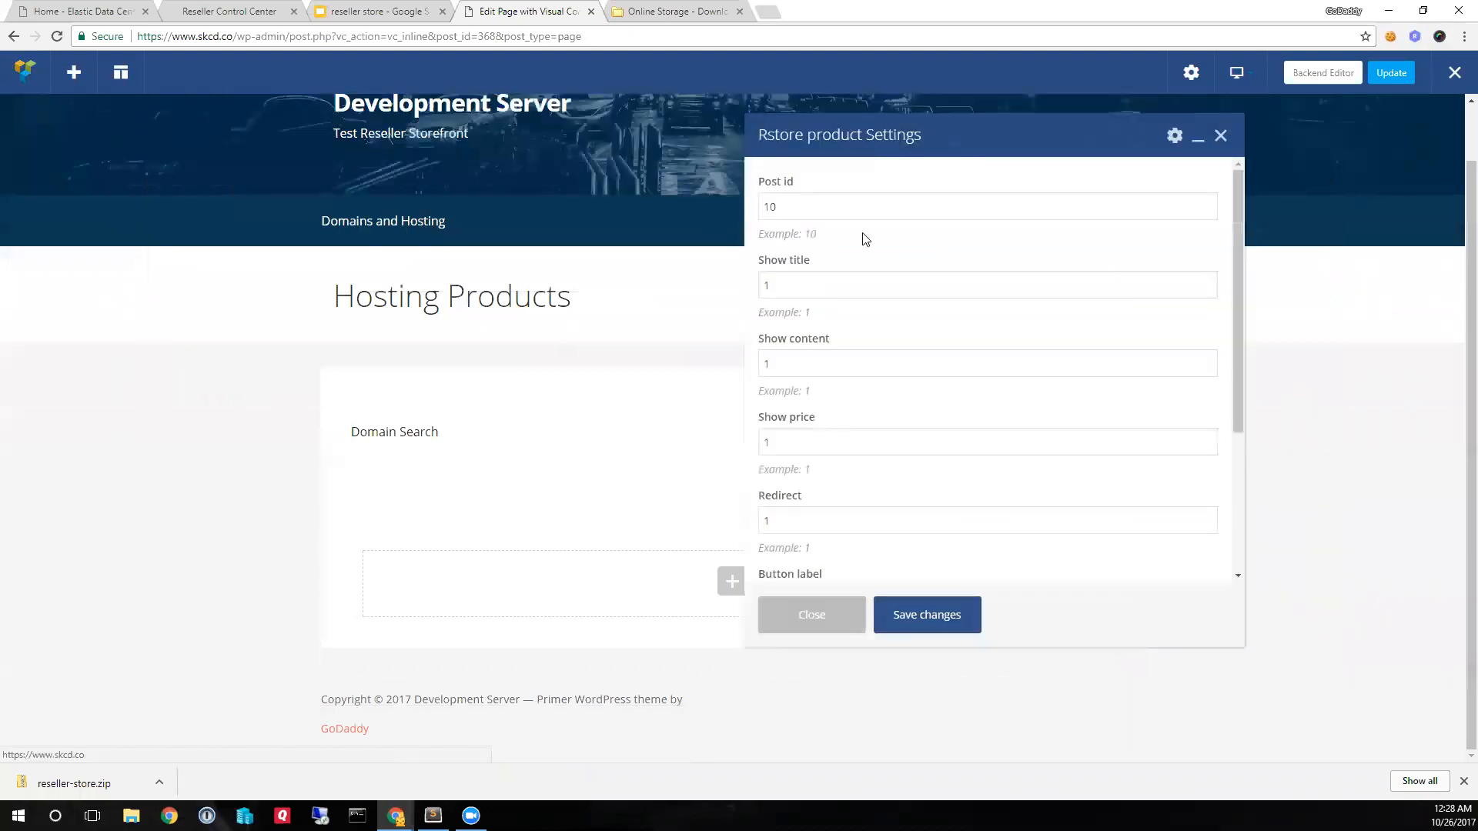
double_click(829, 207)
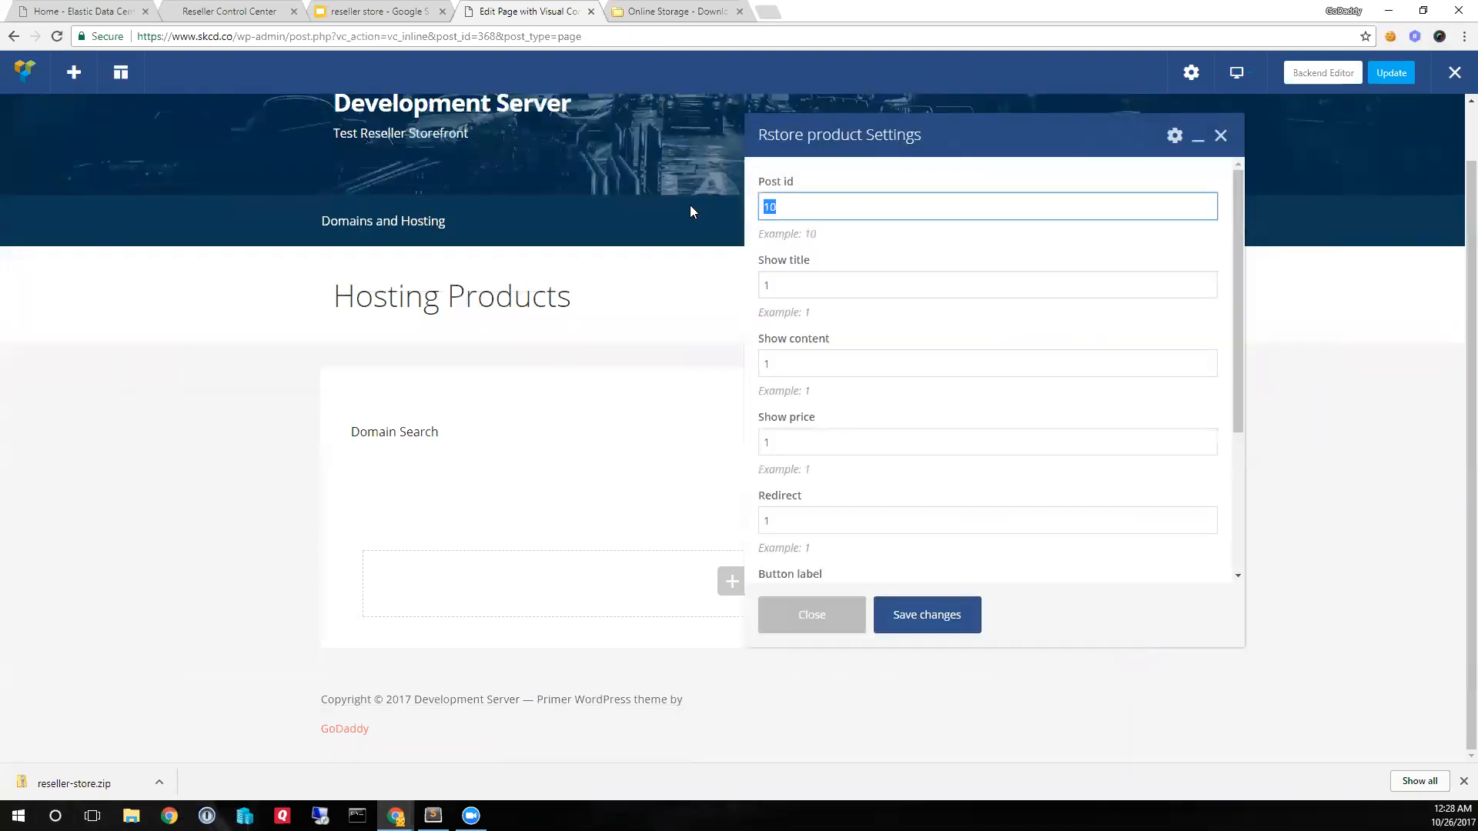
text(340)
click(934, 617)
click(809, 614)
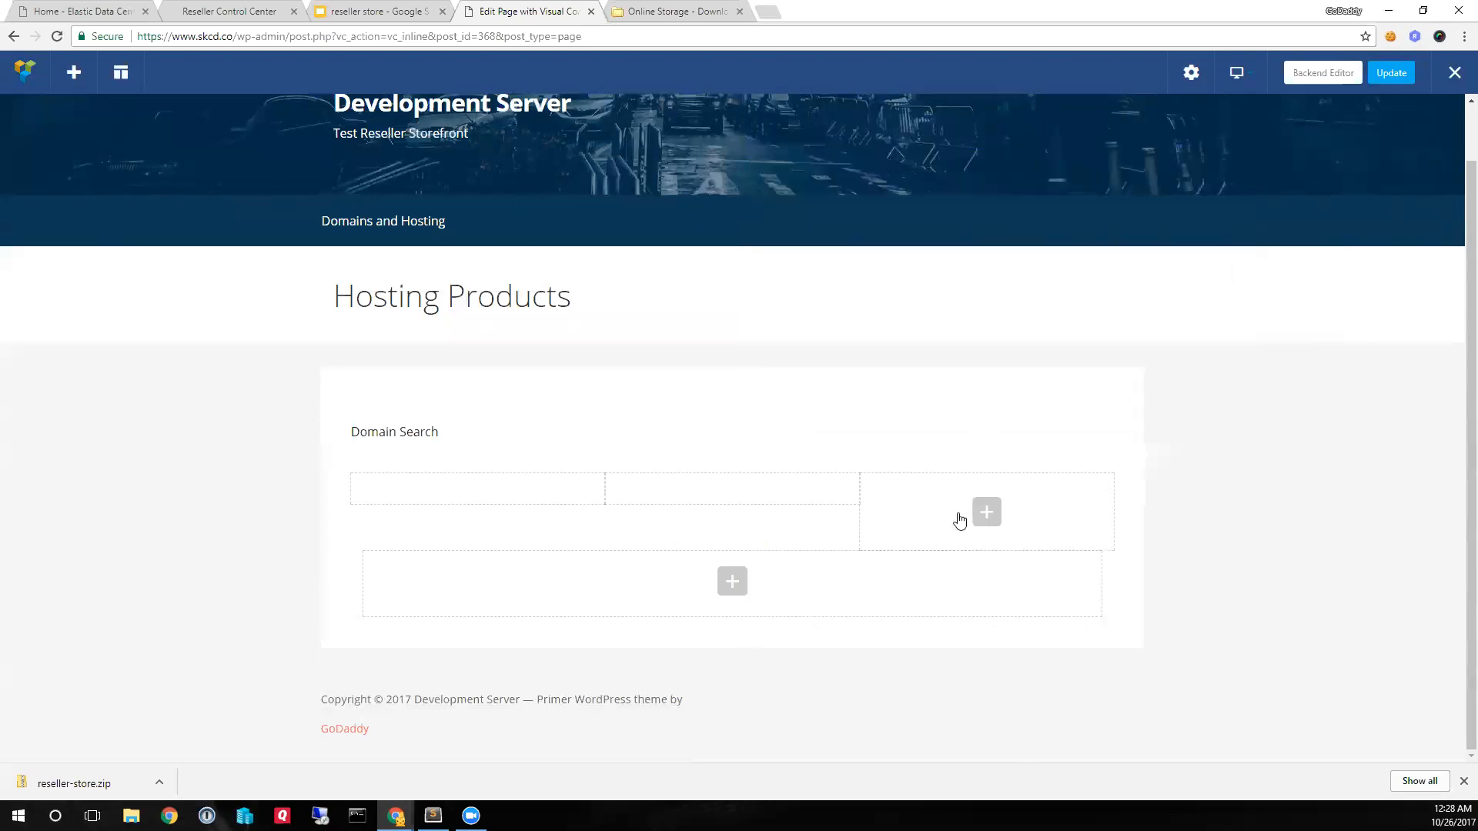
- Insert the Rstore product shortcode with Post id 267 into the third column of the row and save its settings
click(986, 513)
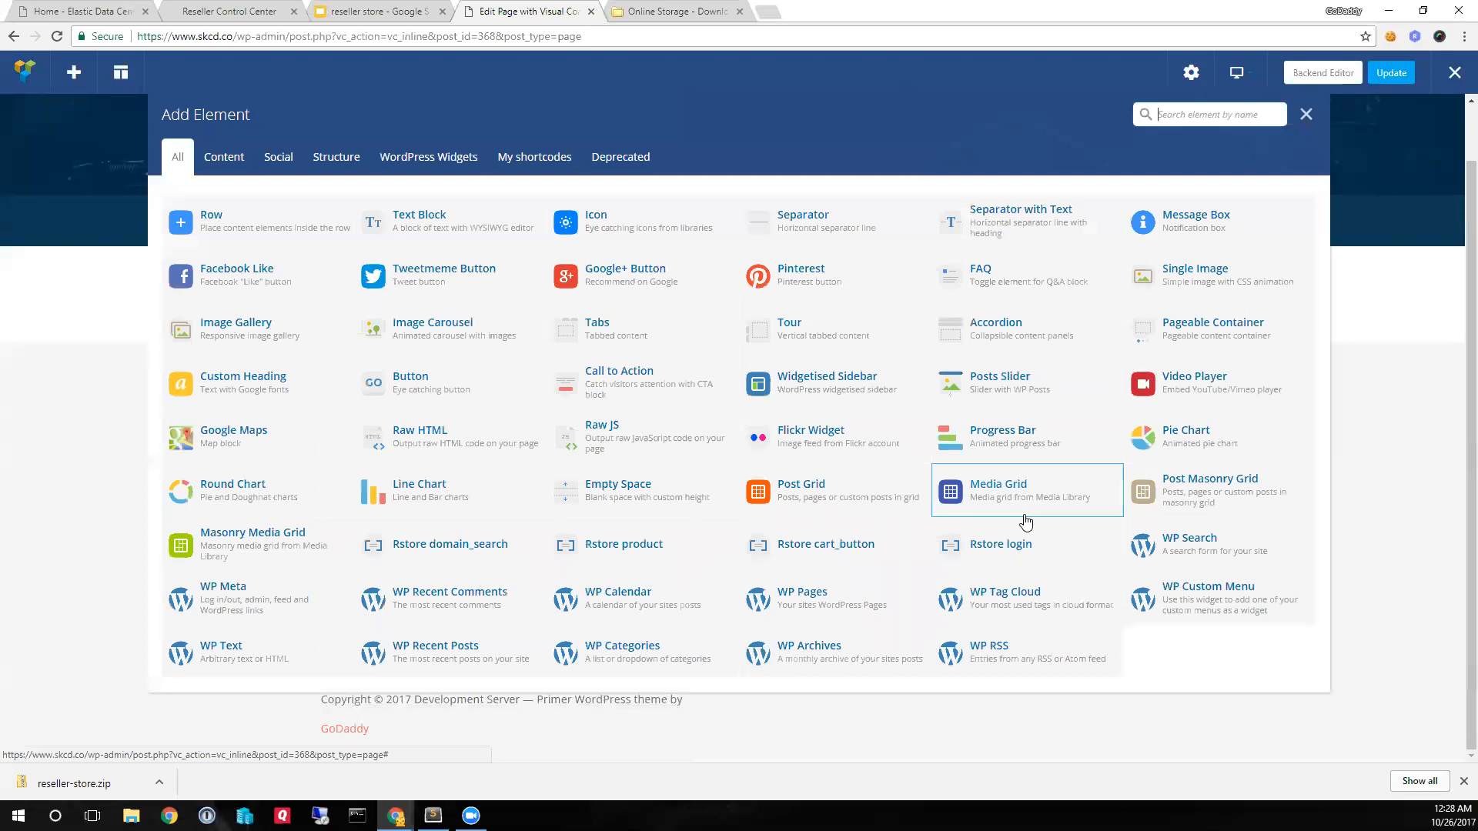
click(530, 160)
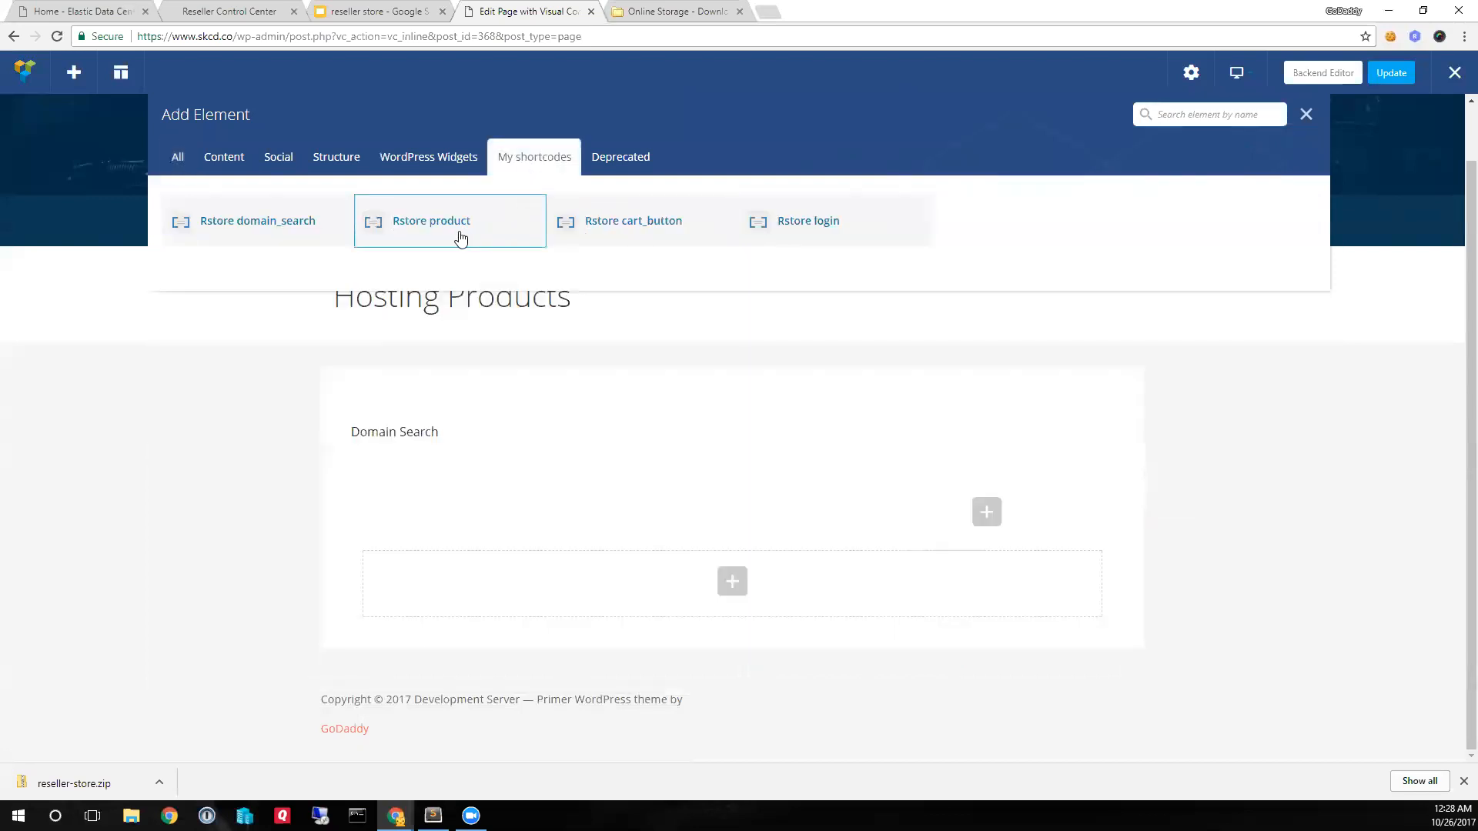
click(424, 228)
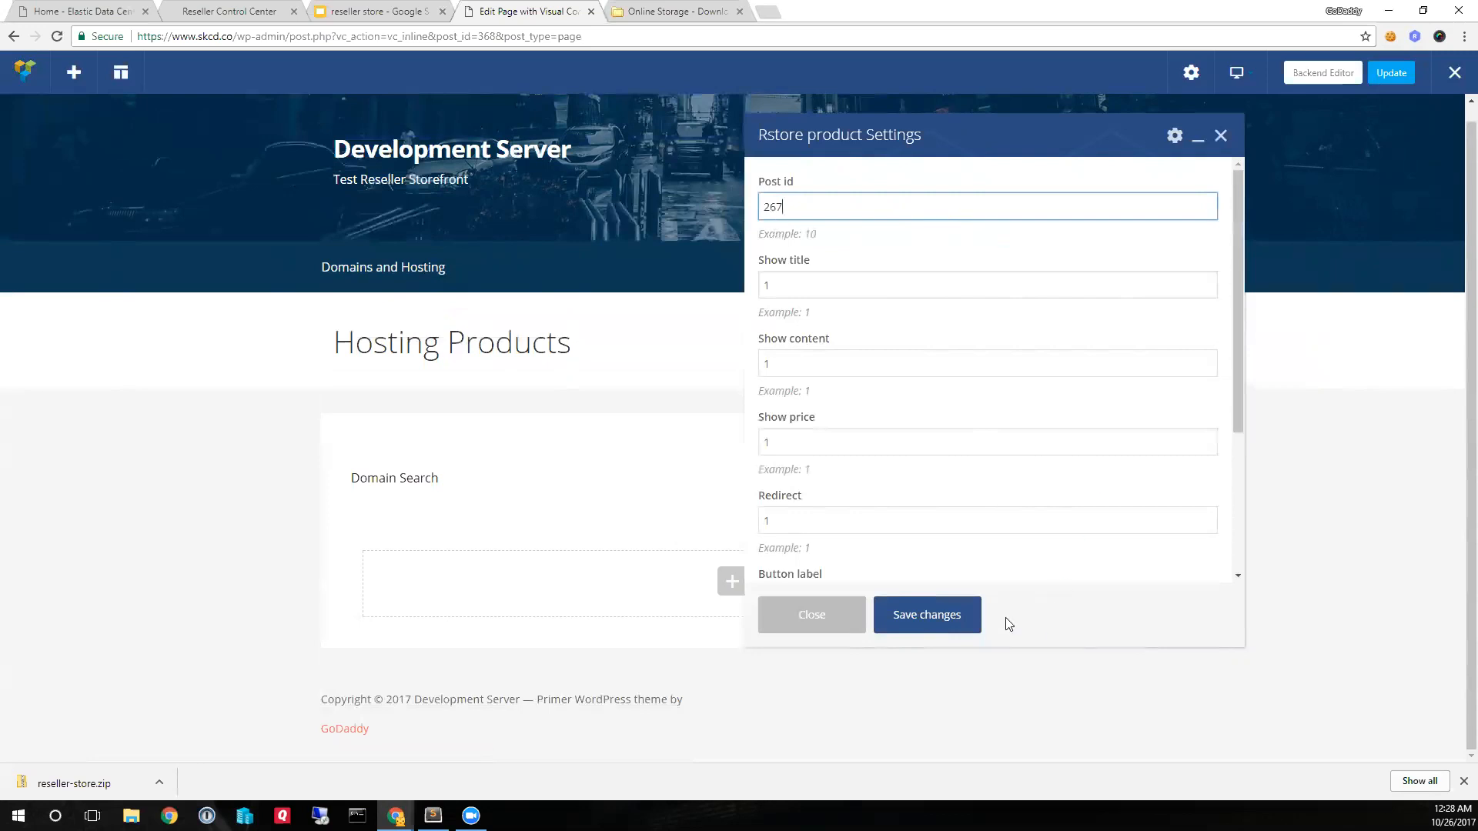
click(953, 615)
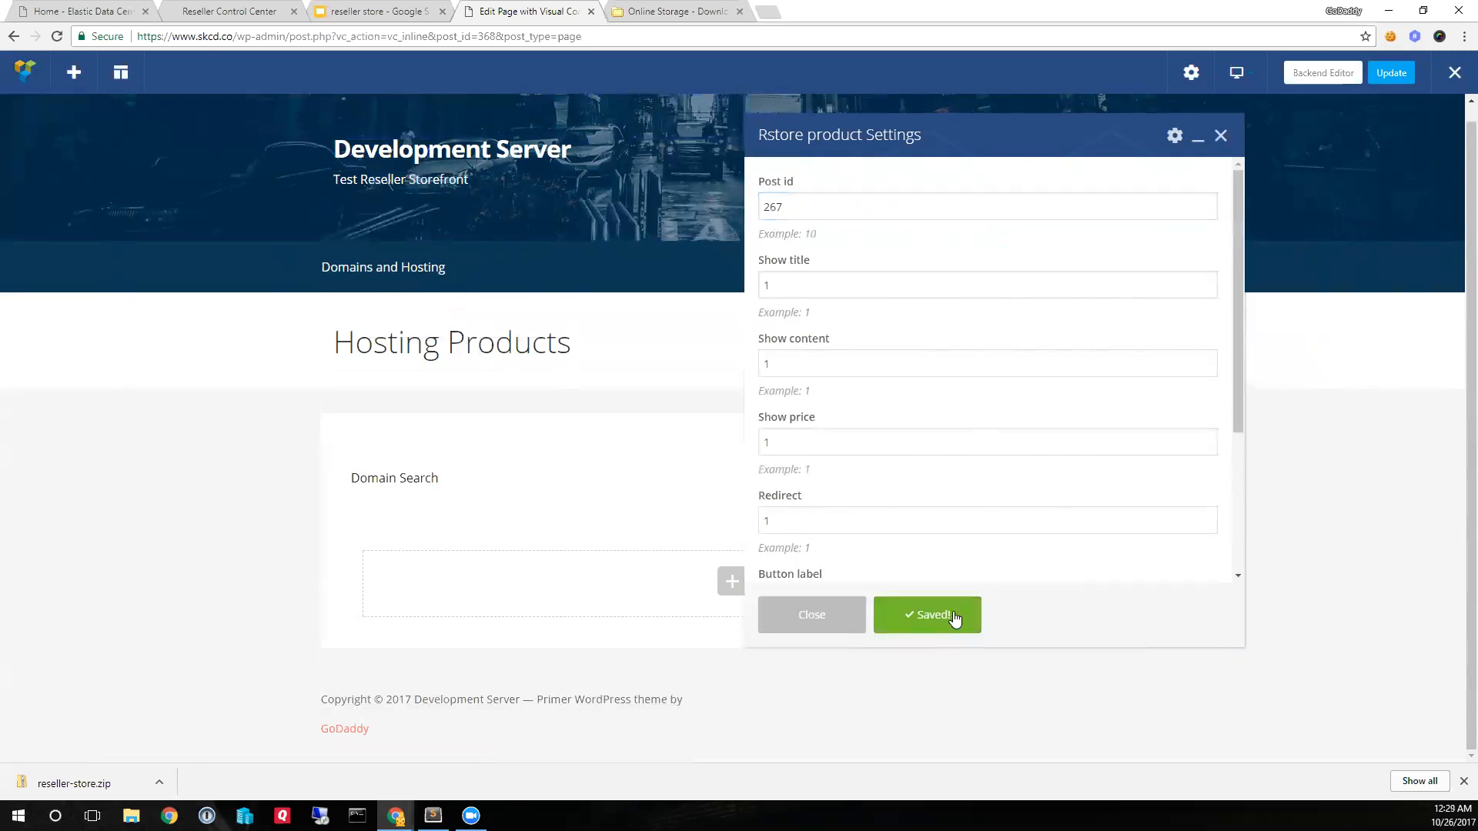
click(810, 610)
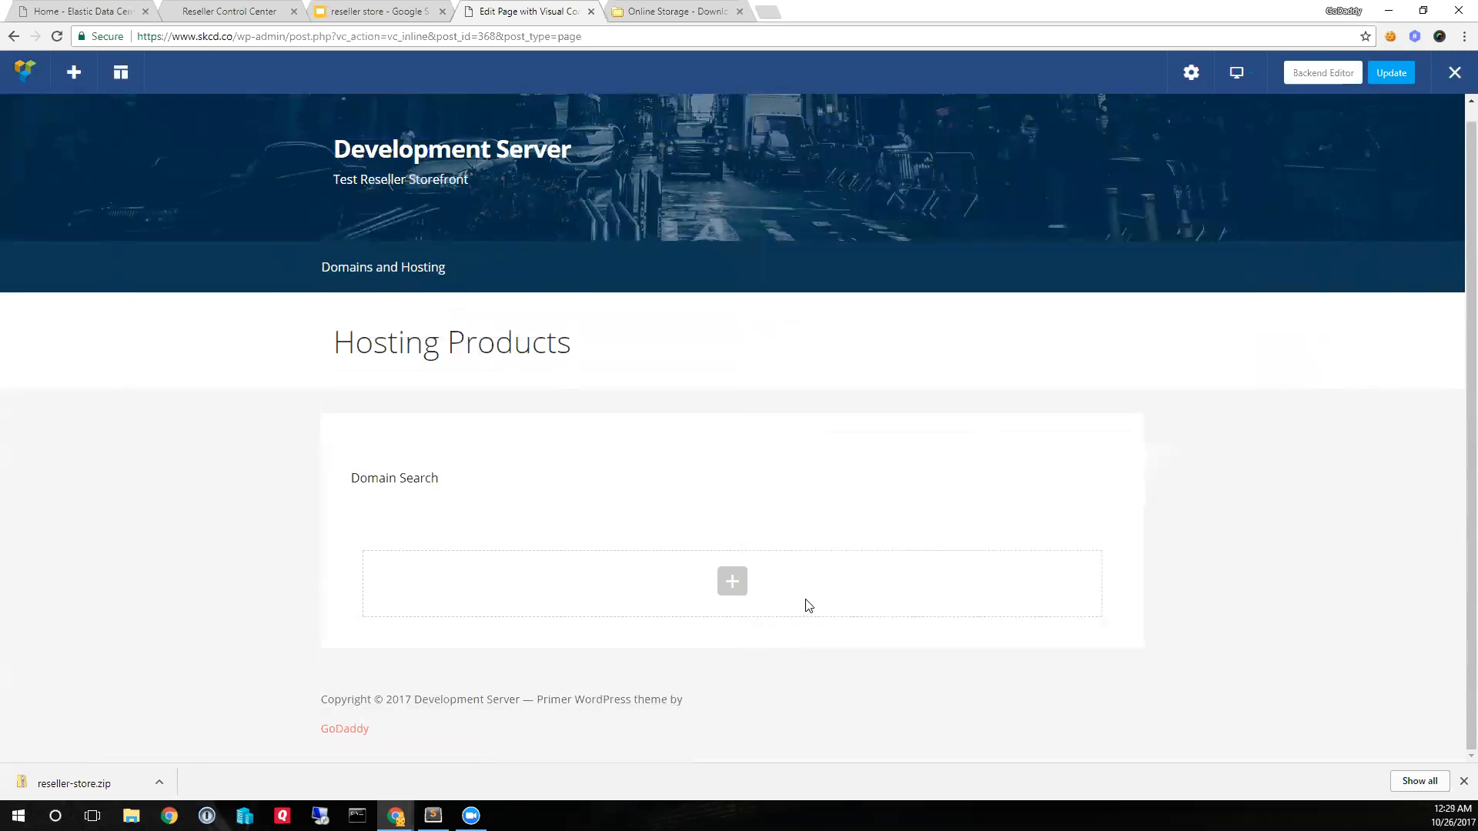
- Save the Hosting Products page and reload the editor to check the three product columns
click(1386, 75)
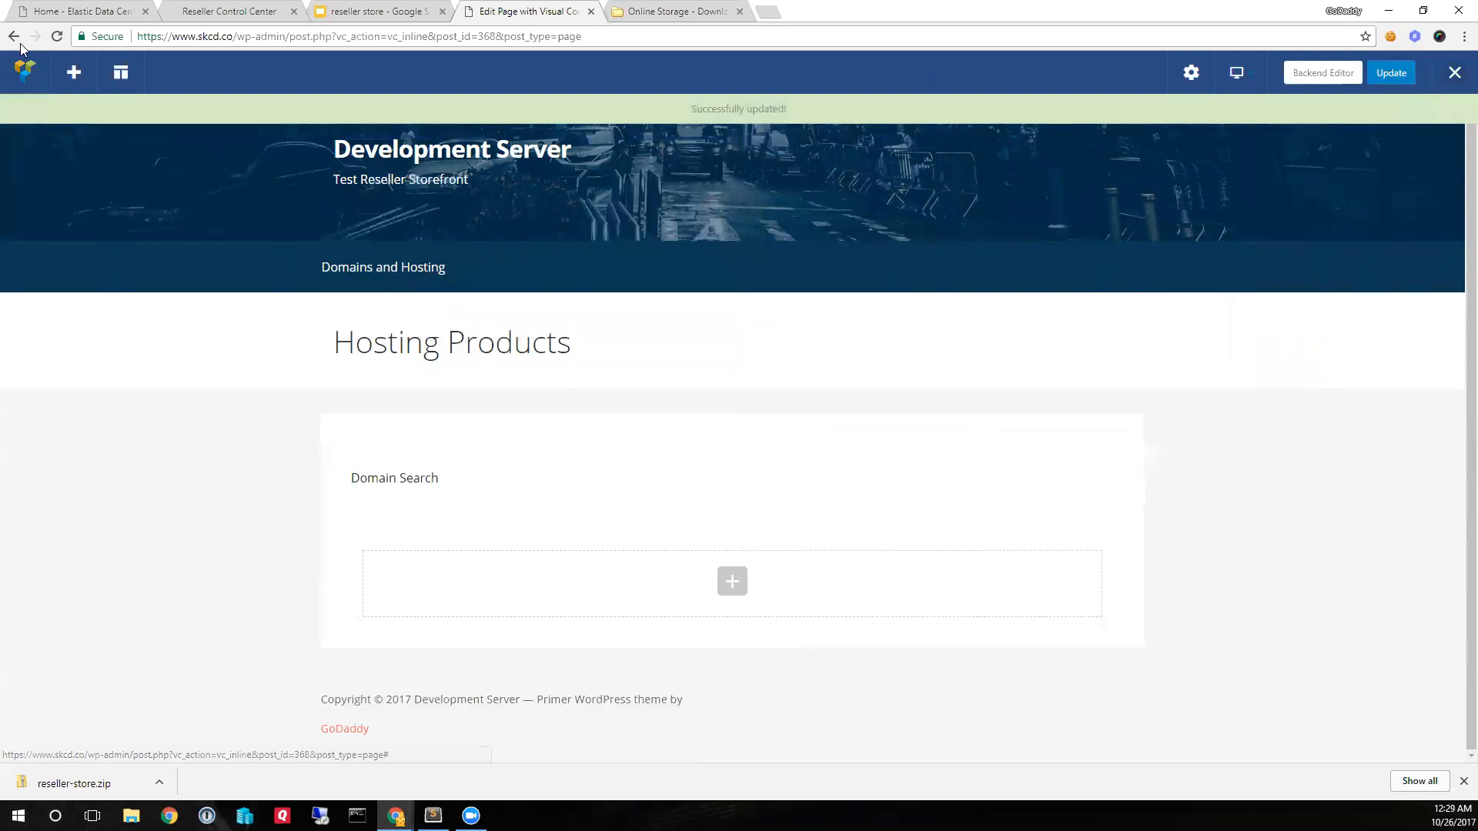
click(56, 36)
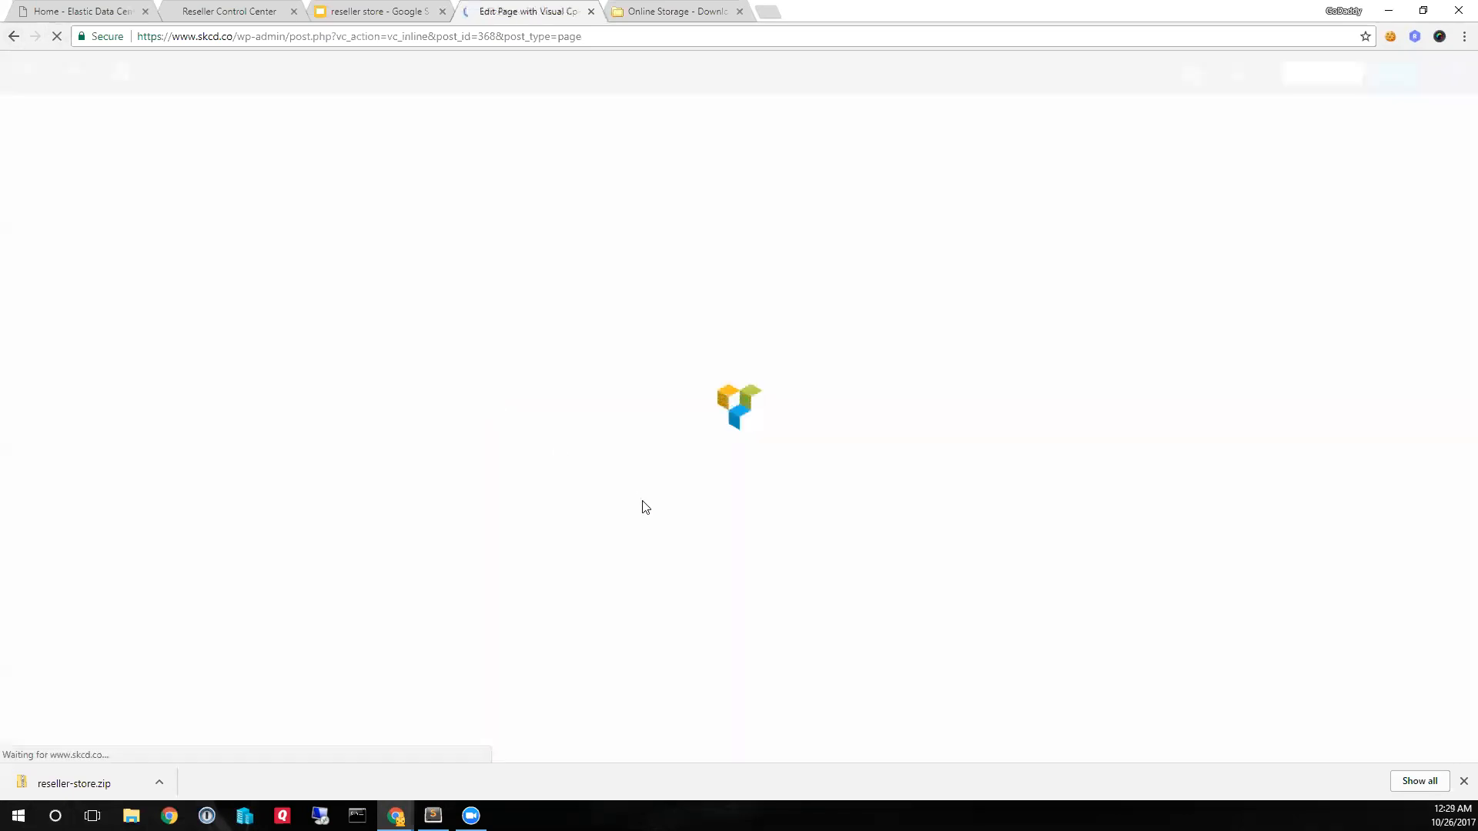
scroll(722, 561, down, 3)
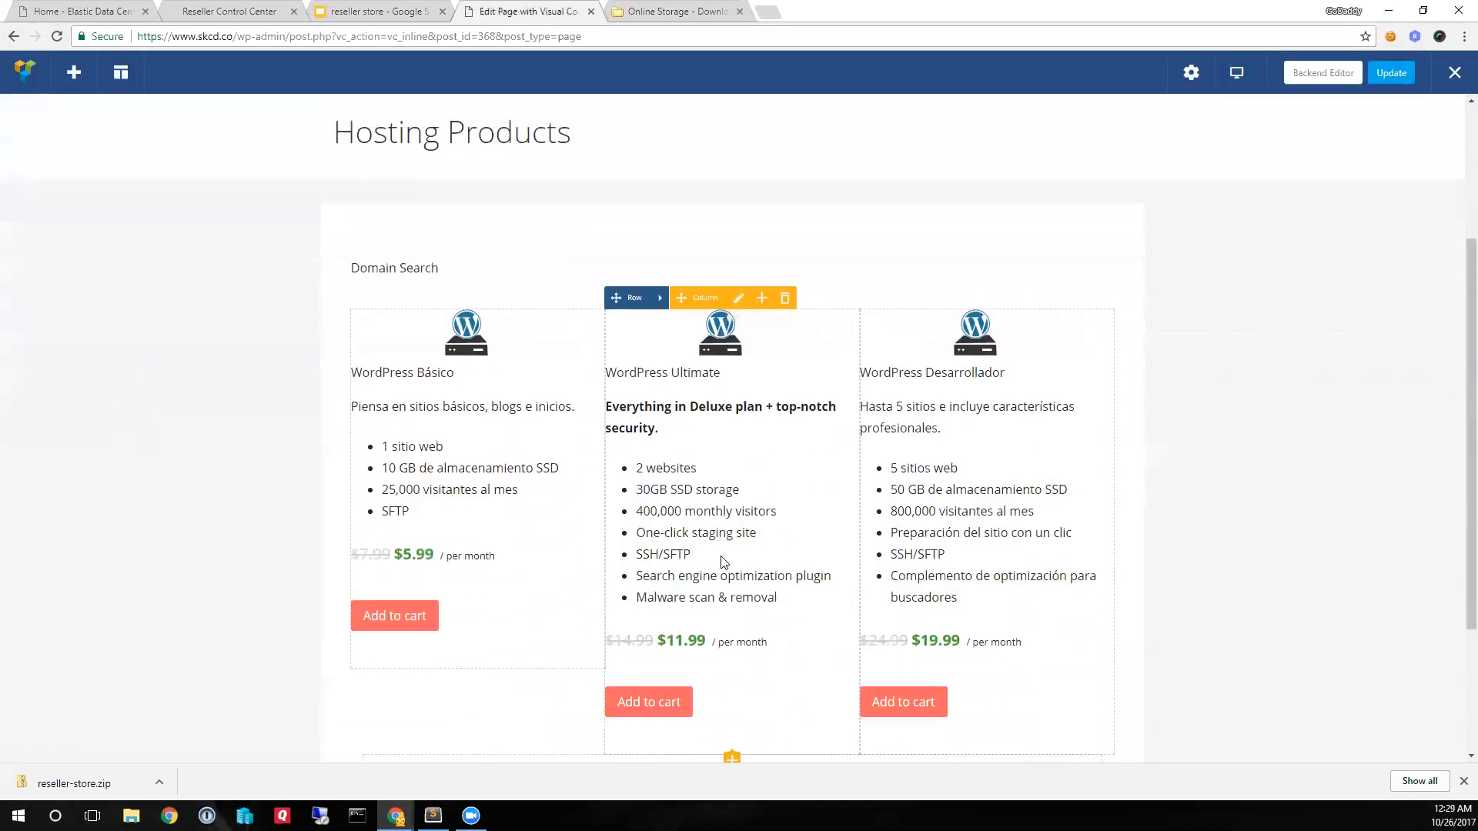
scroll(722, 562, down, 1)
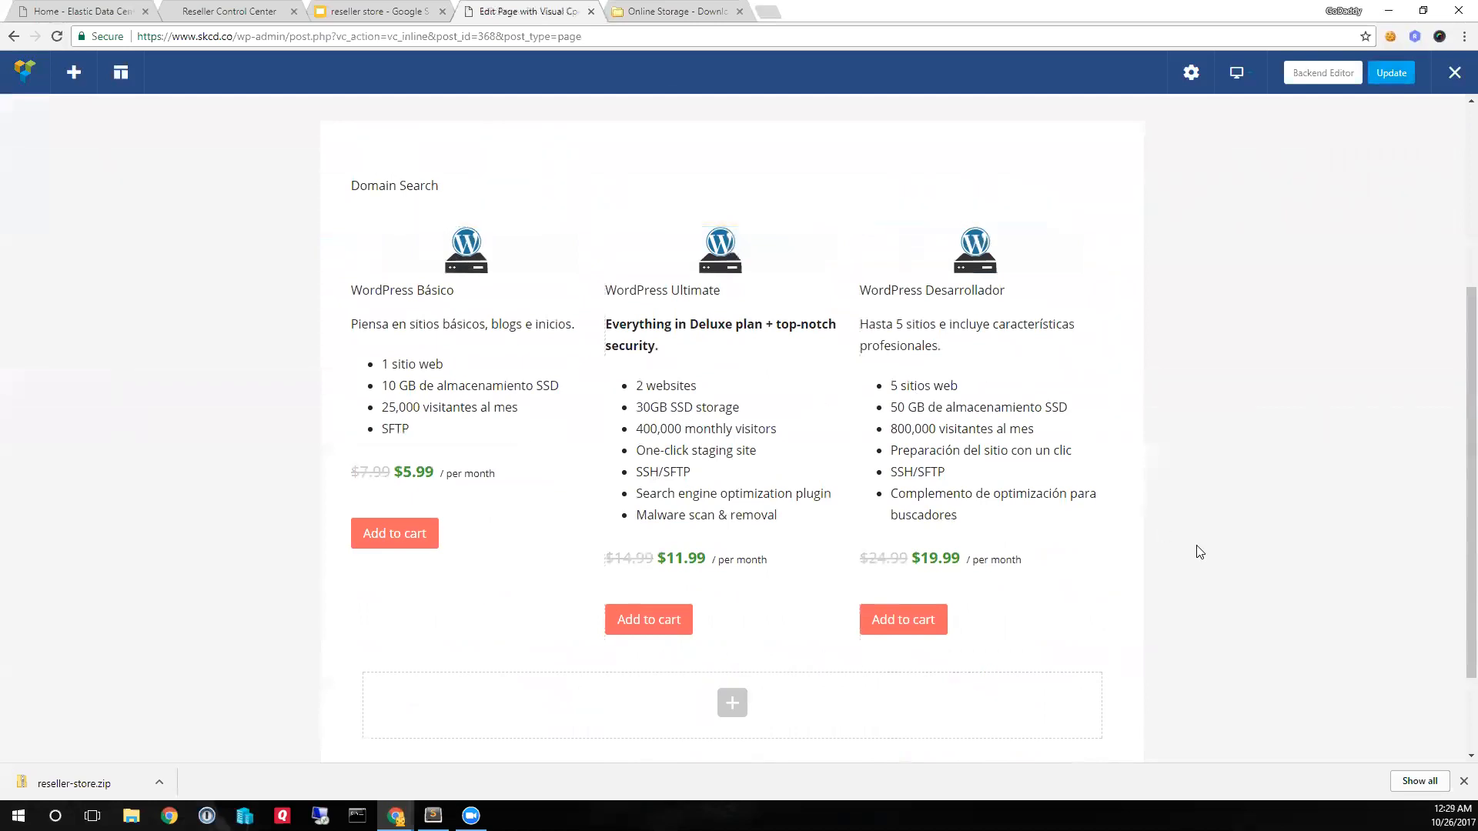
scroll(1197, 546, up, 1)
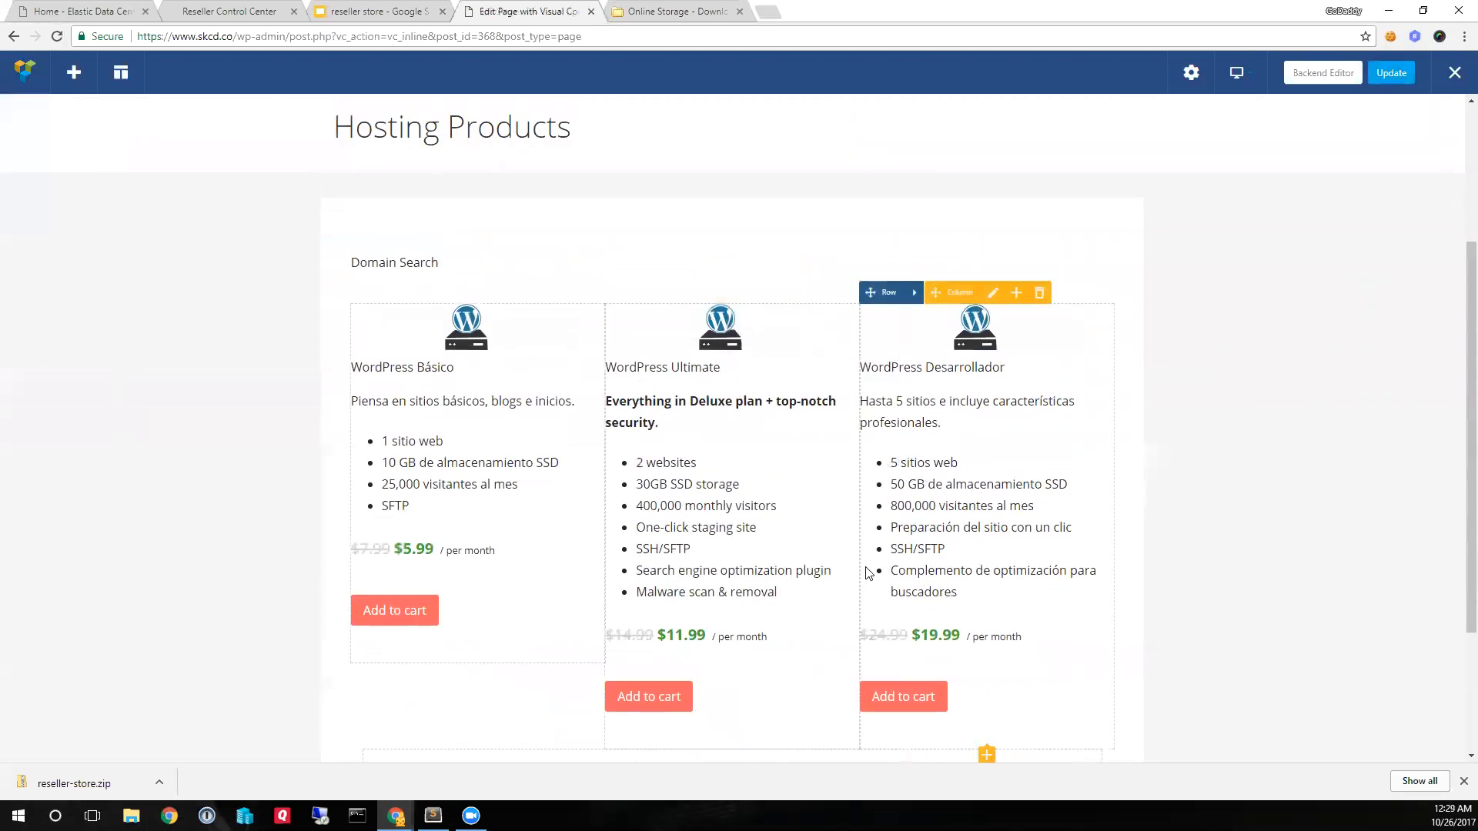
scroll(868, 574, up, 2)
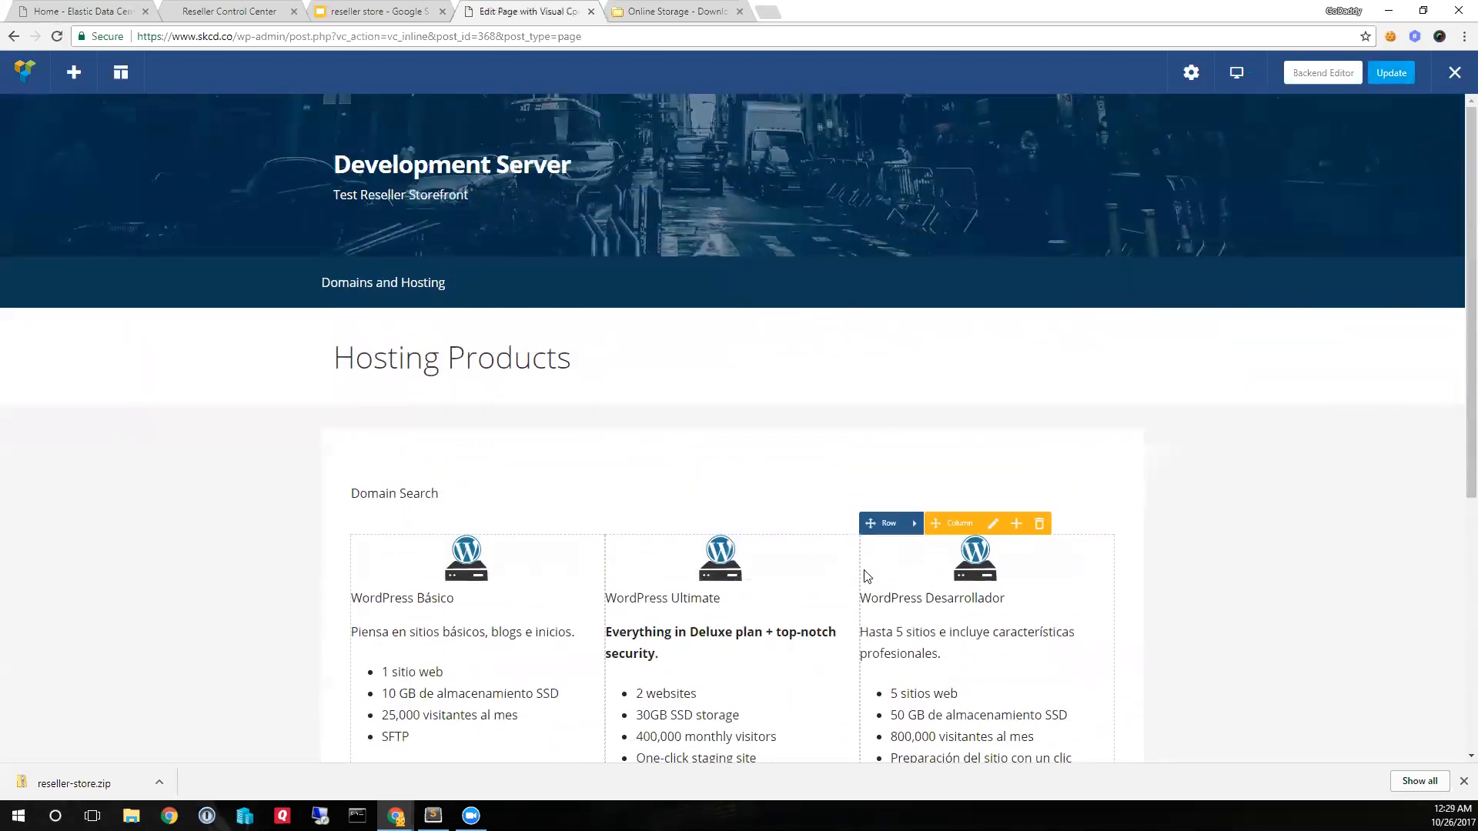
scroll(868, 575, down, 3)
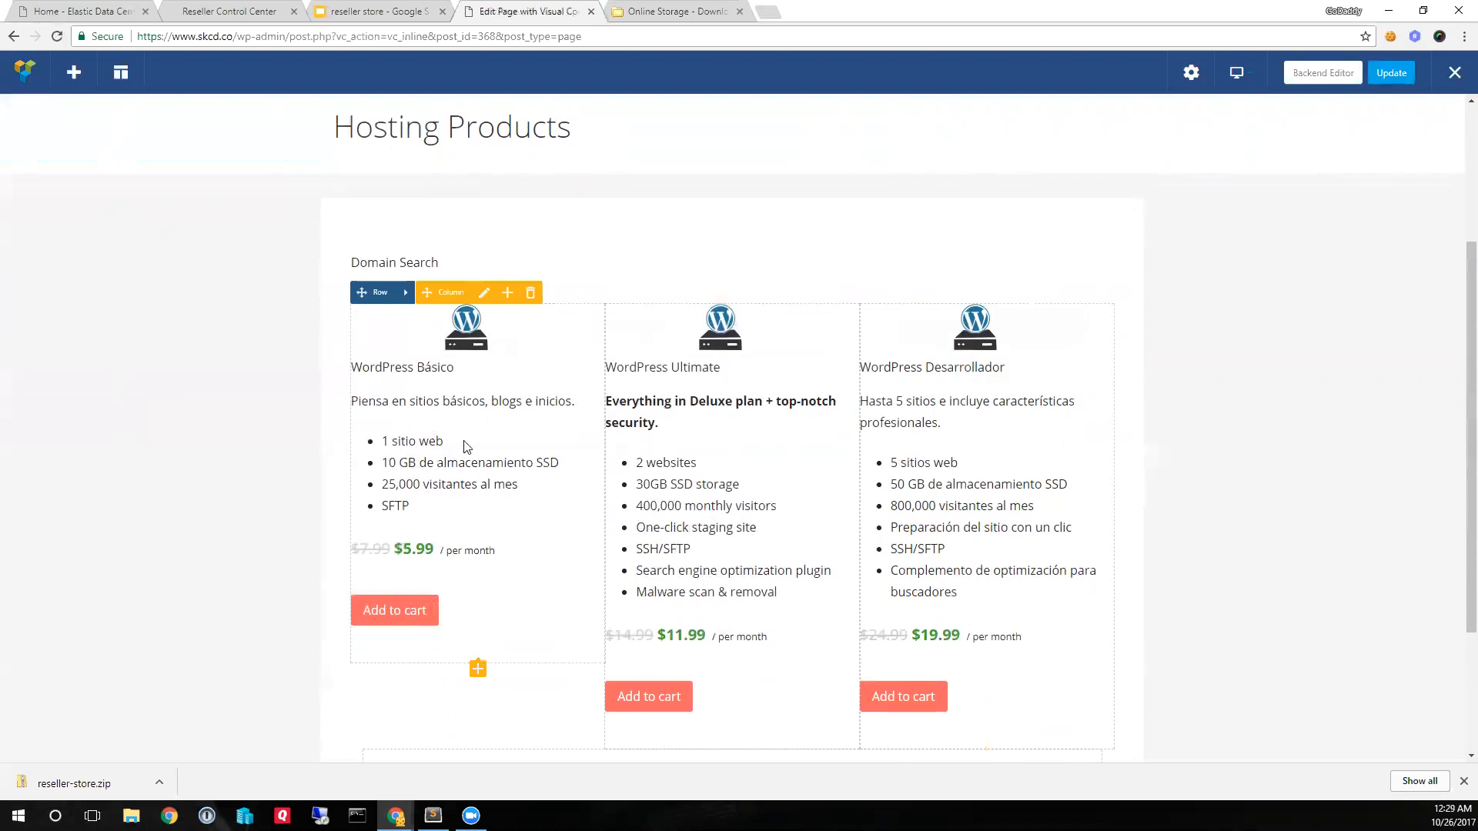
- Switch to the Reseller Control Center and open its Support Options settings
click(260, 12)
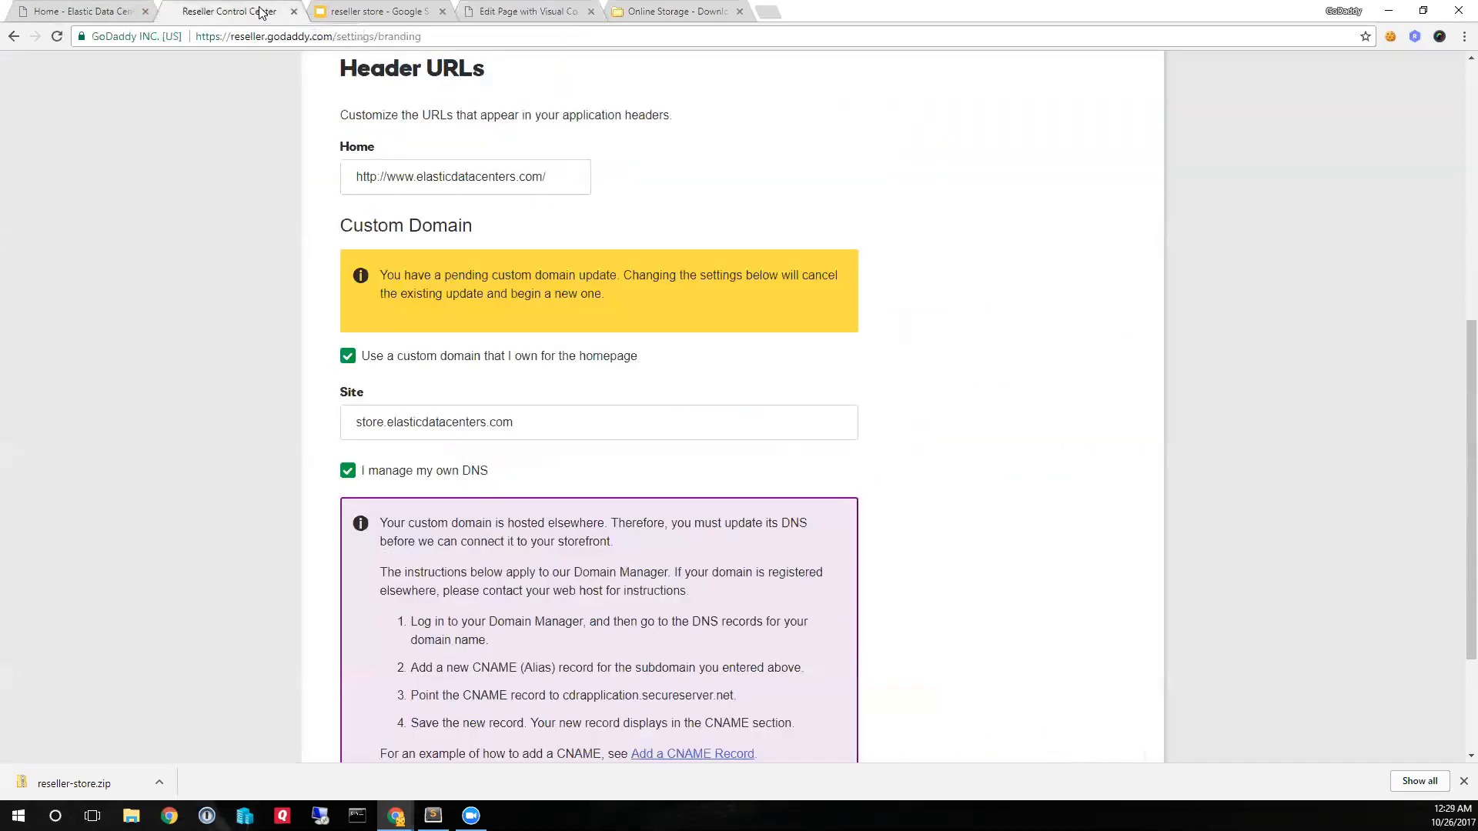
scroll(668, 257, up, 7)
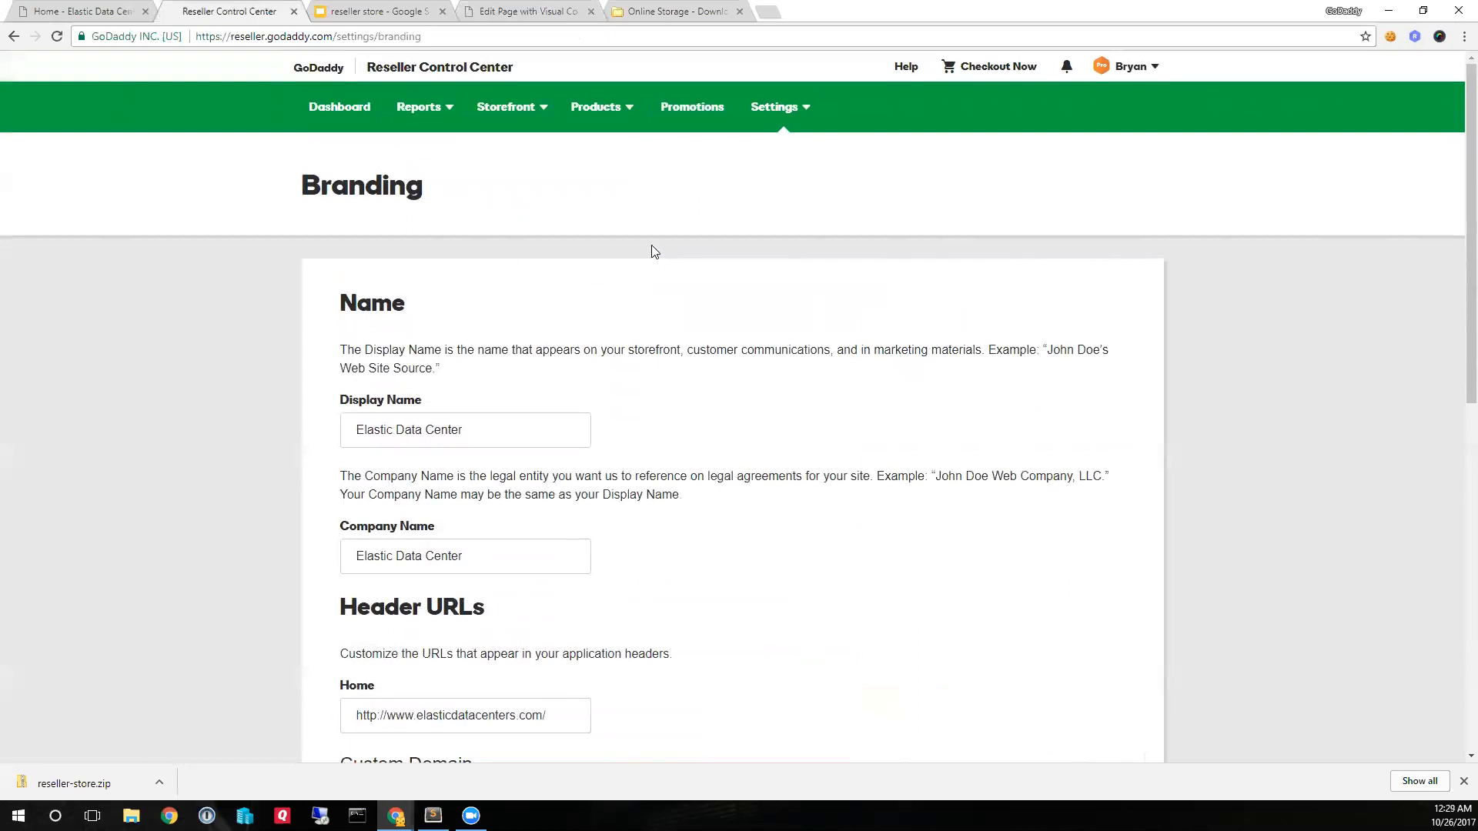
click(774, 111)
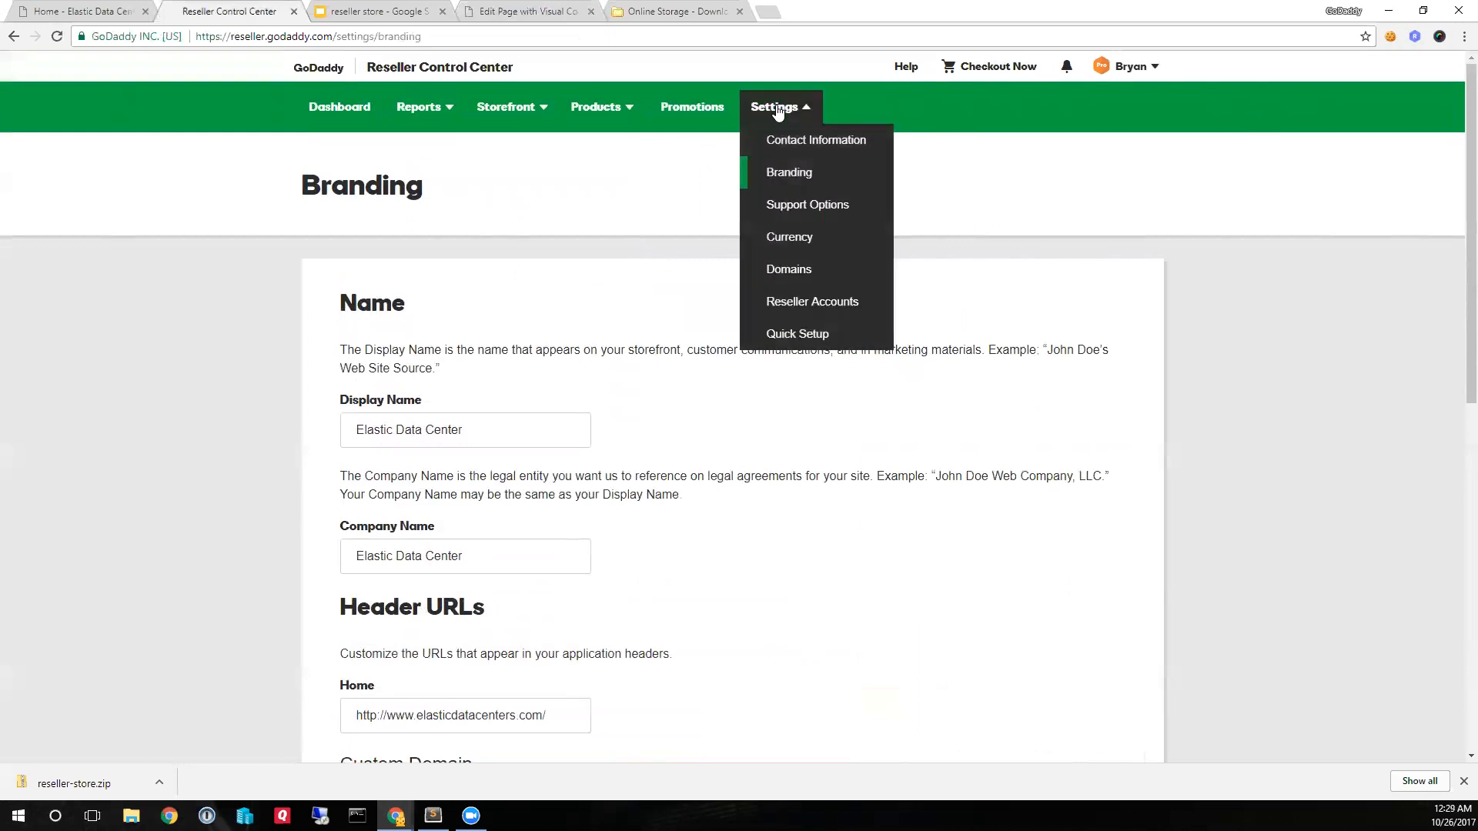
click(799, 215)
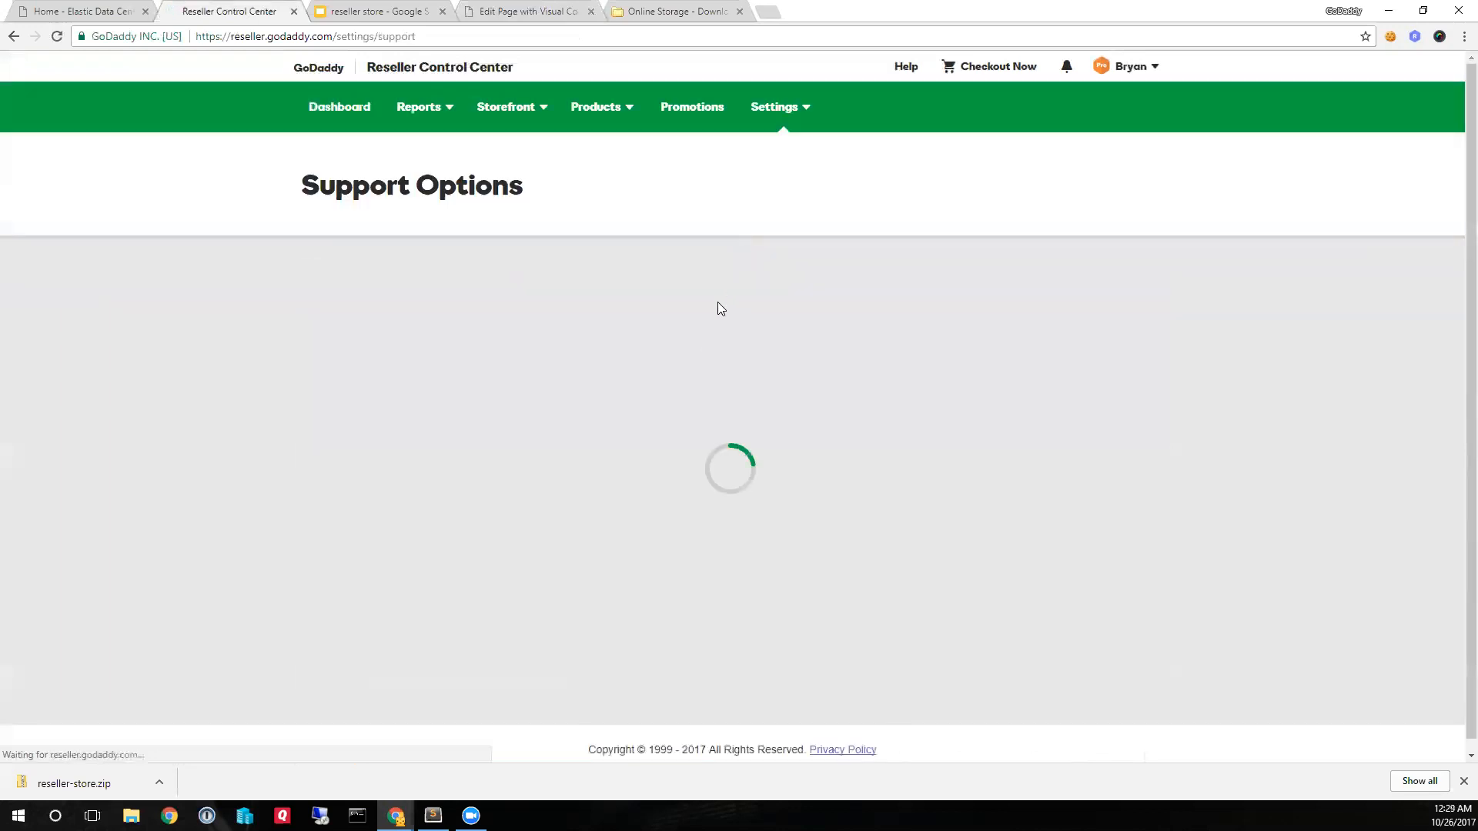
- Set the reseller account's Default Market to España - Español and save the support options
scroll(716, 320, down, 4)
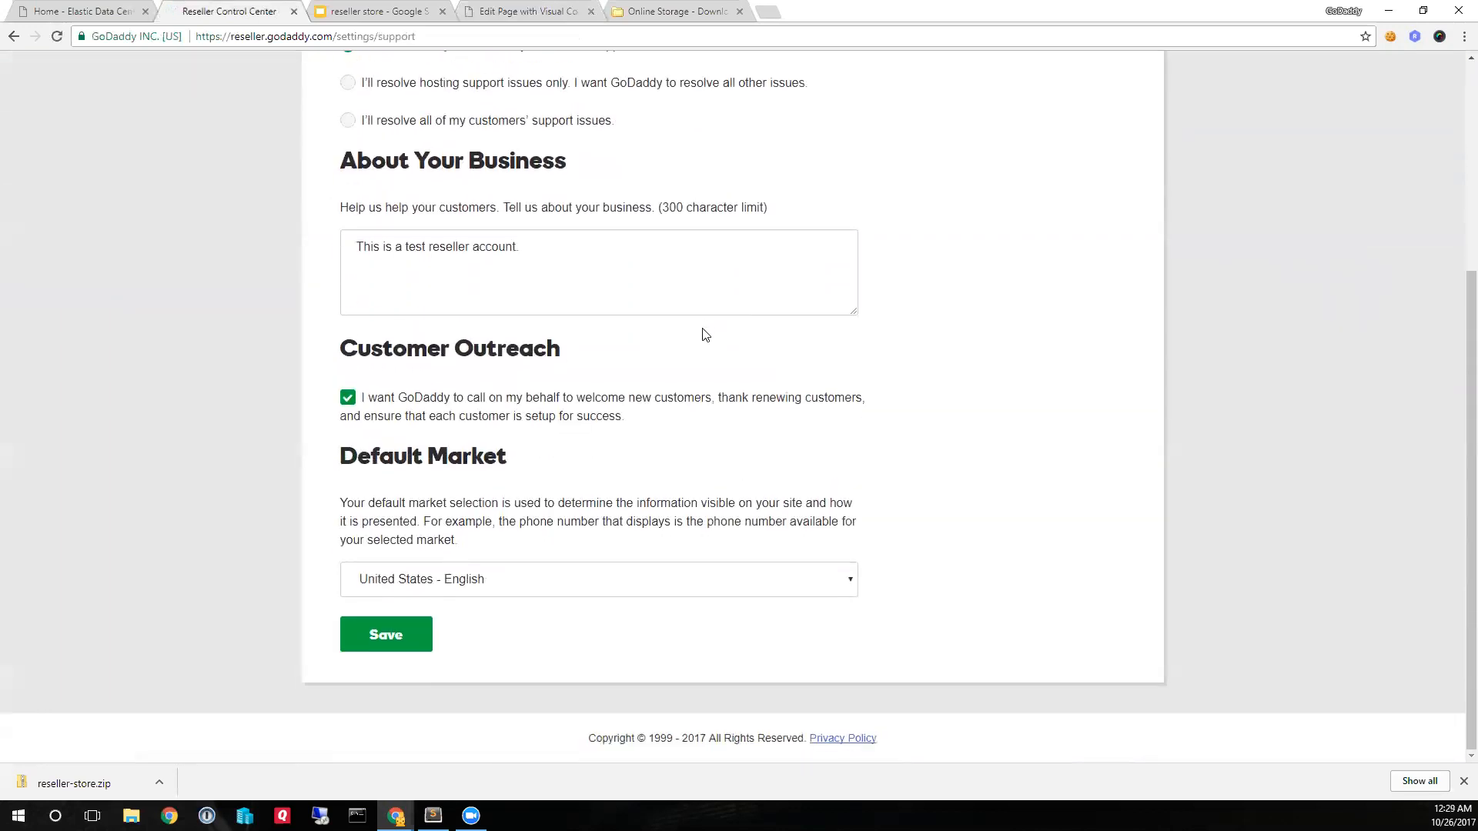
click(519, 591)
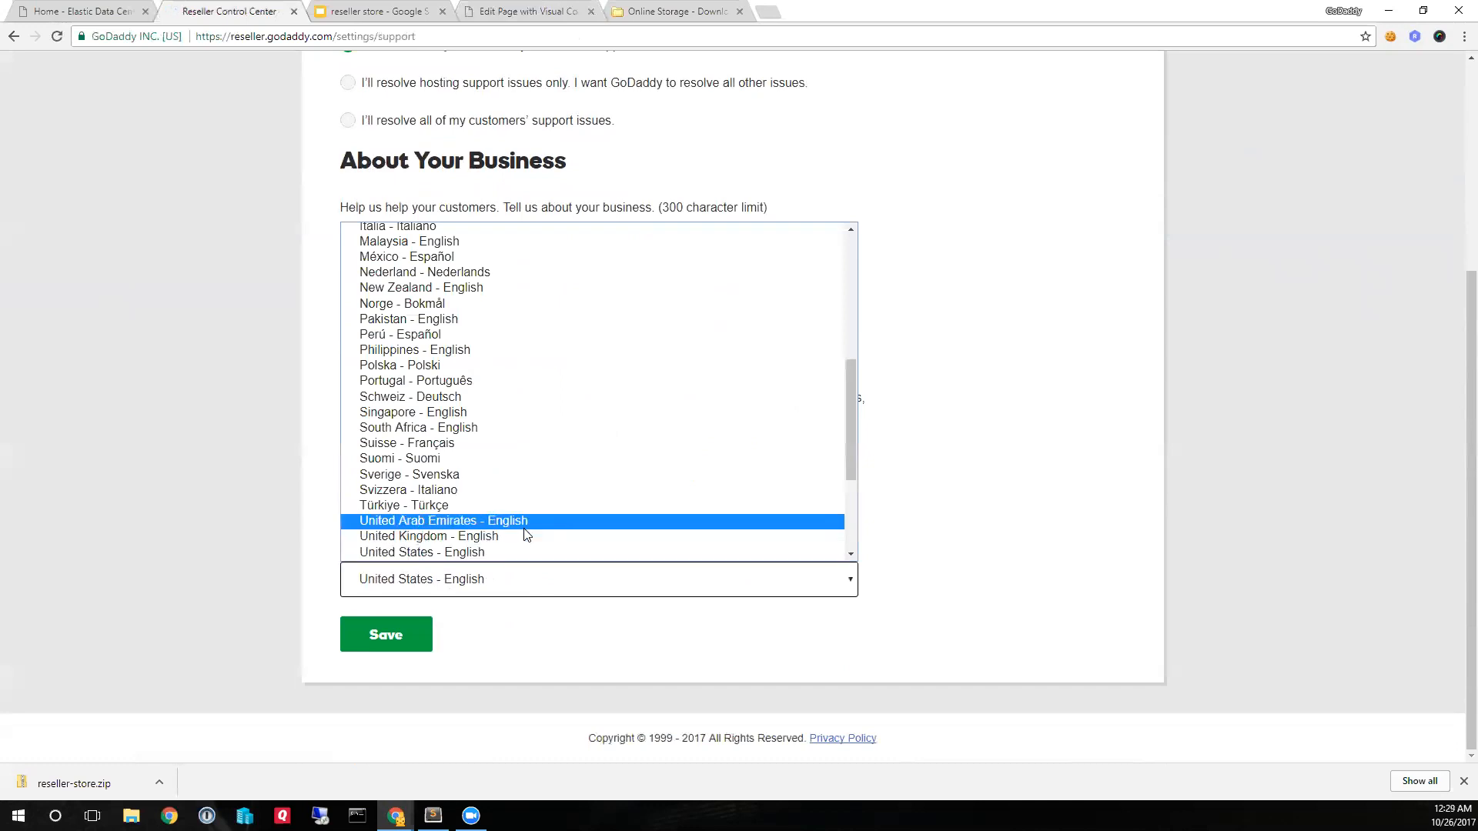
scroll(544, 445, up, 5)
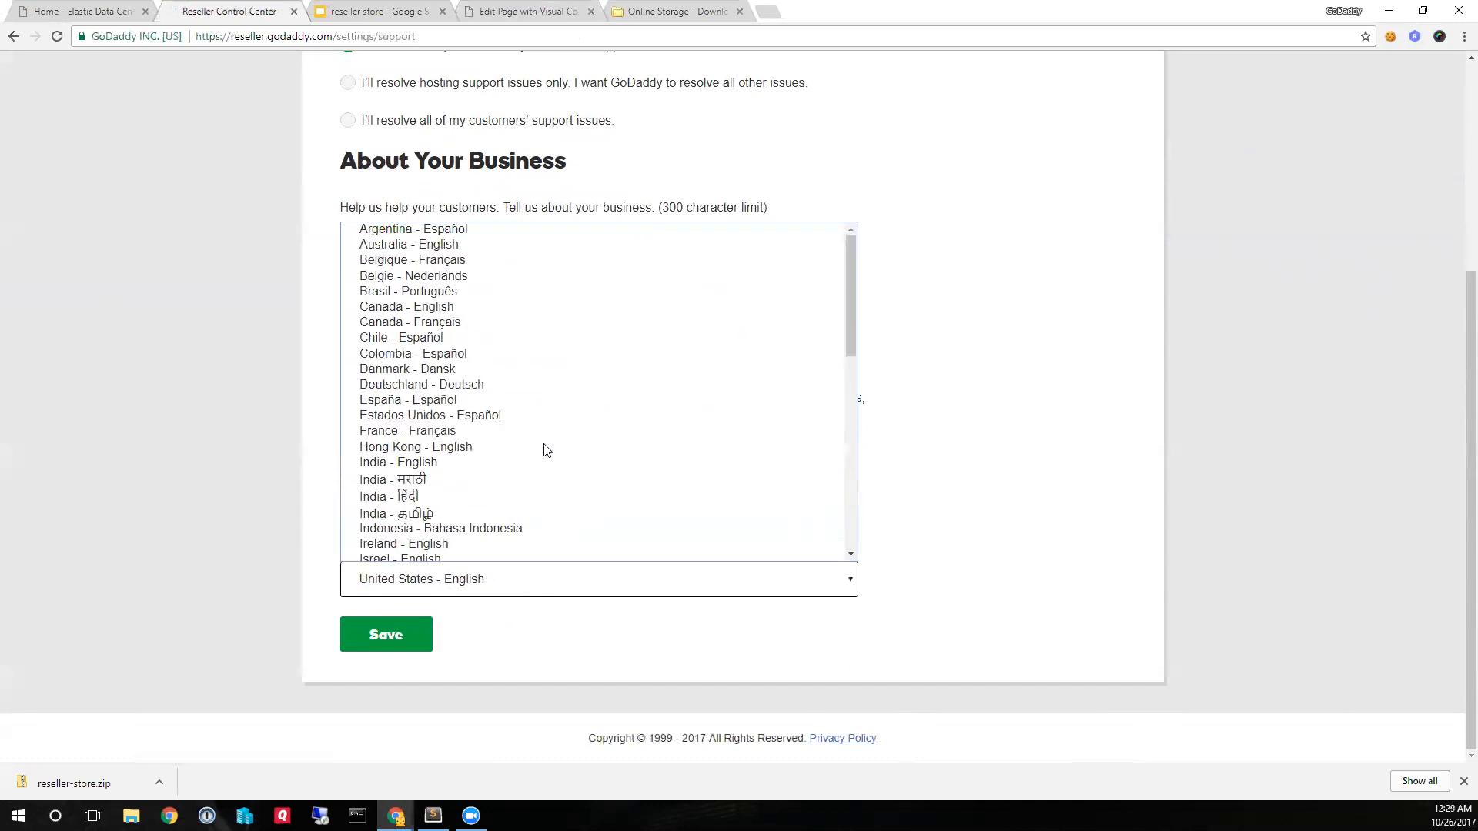
scroll(544, 445, down, 7)
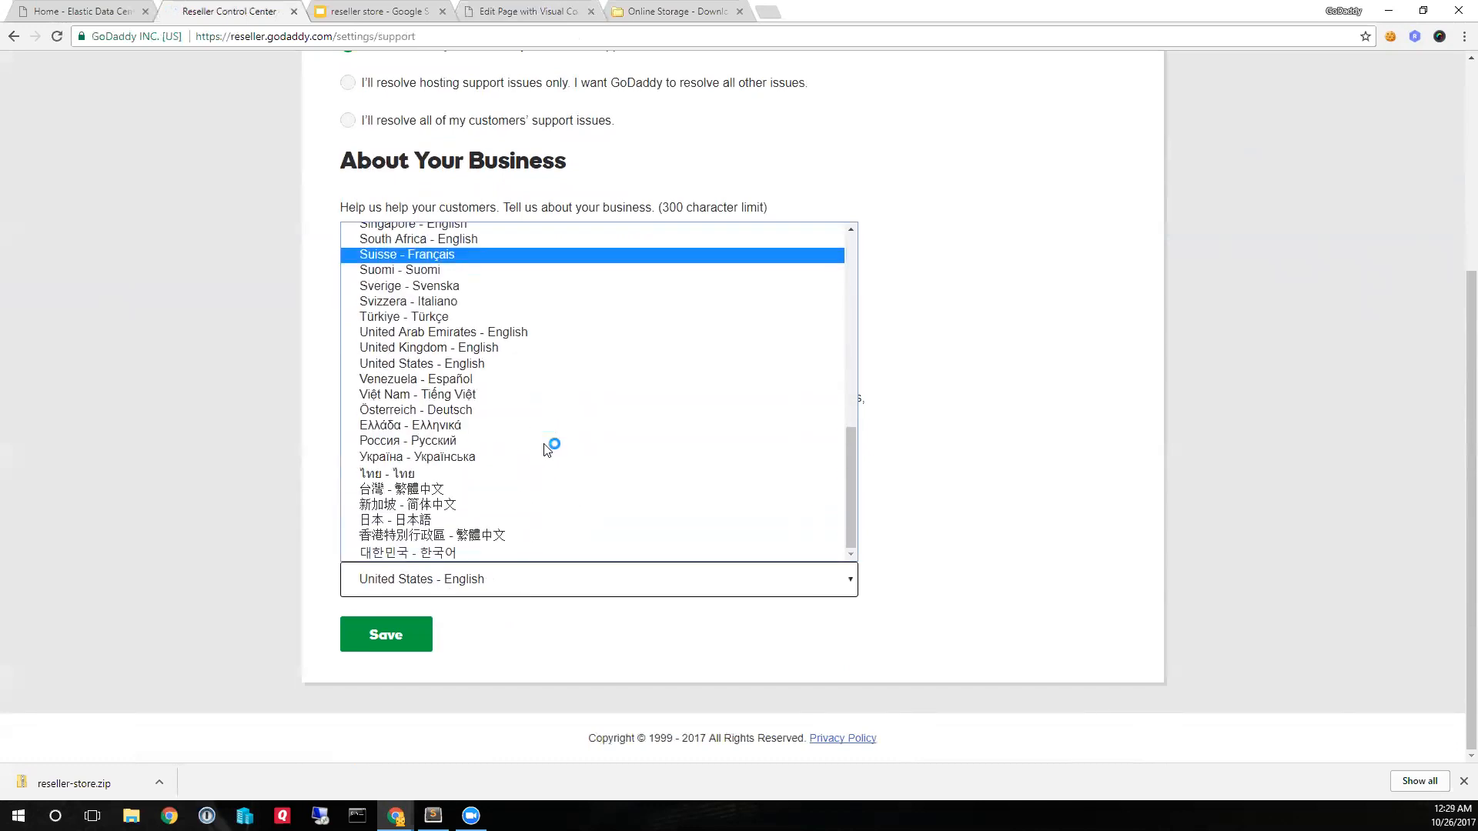
scroll(543, 445, up, 7)
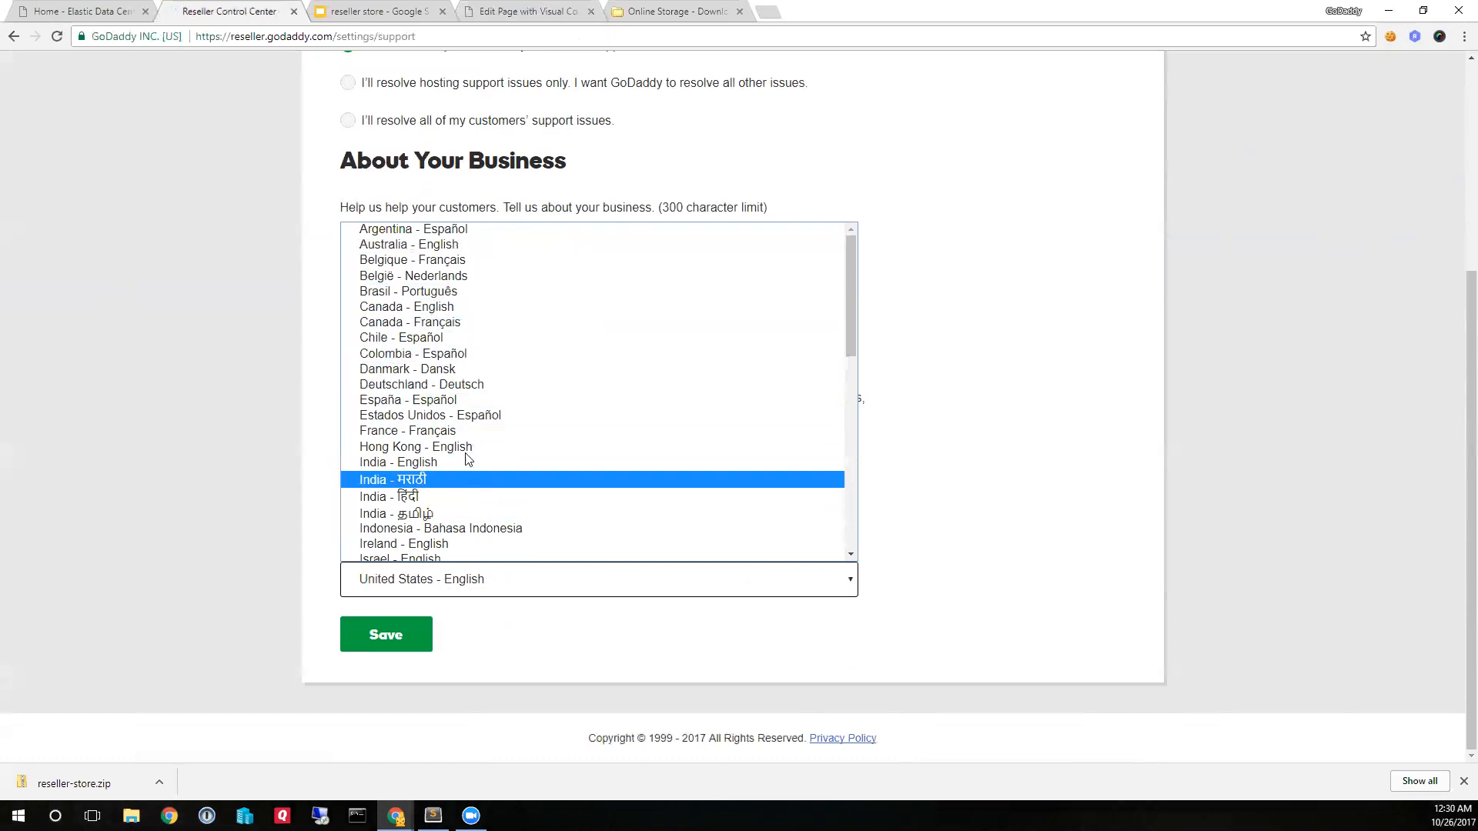
click(450, 400)
click(398, 632)
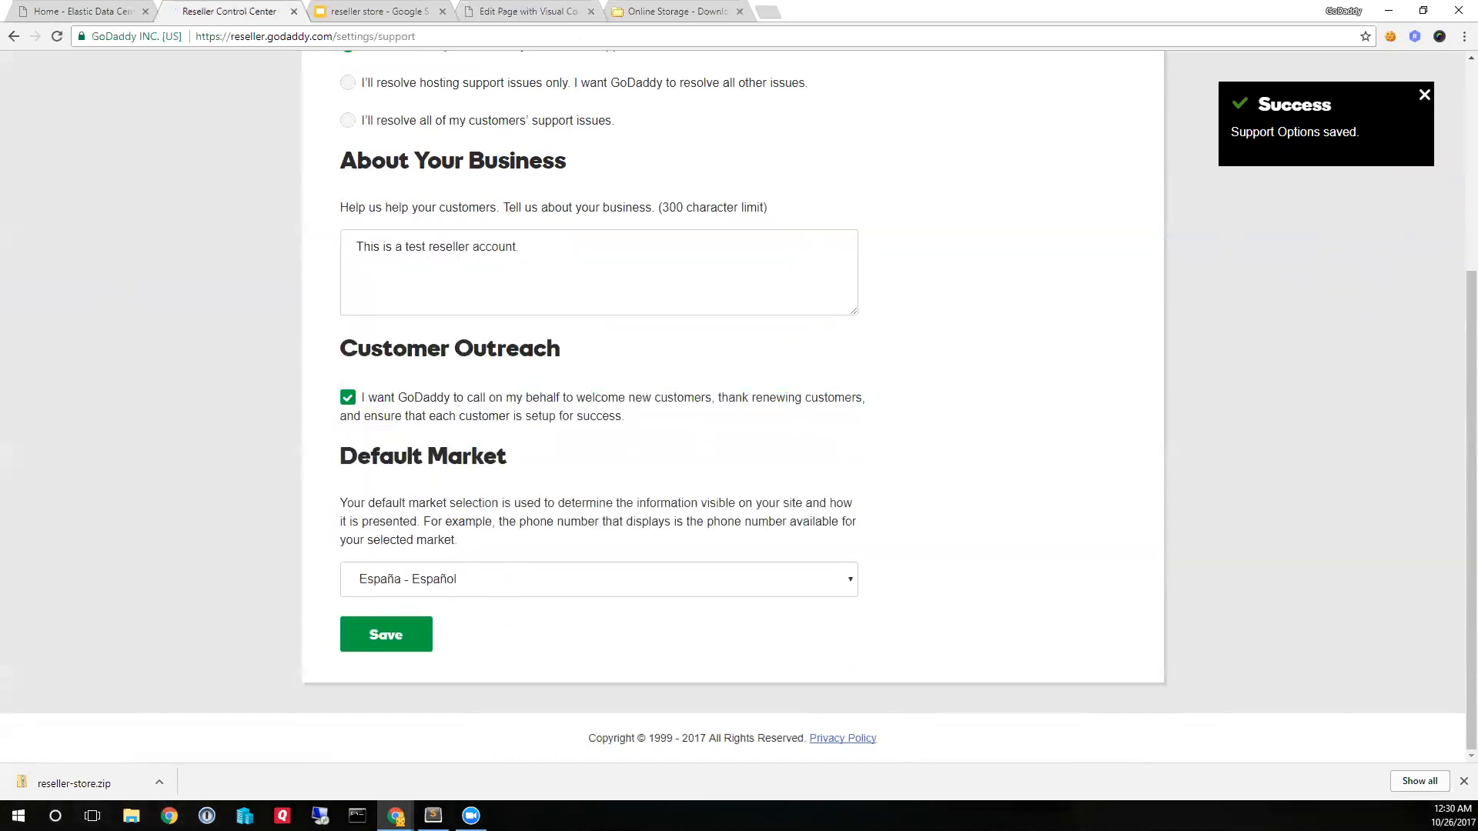
- Switch to the reseller store presentation in Google Slides and start presenting from slide 4 with the WordPress plugin address
key(alt+Tab)
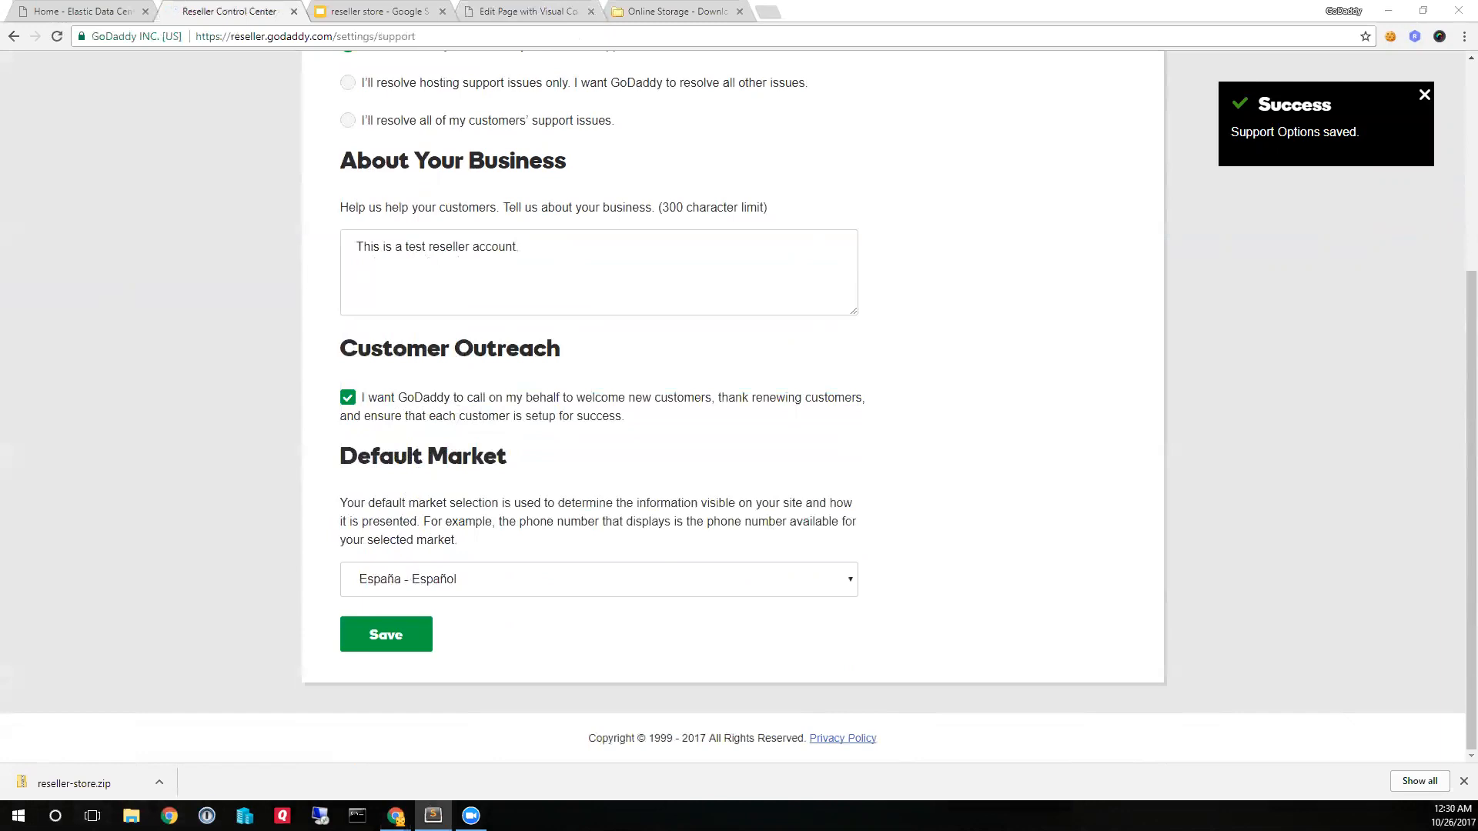
click(369, 14)
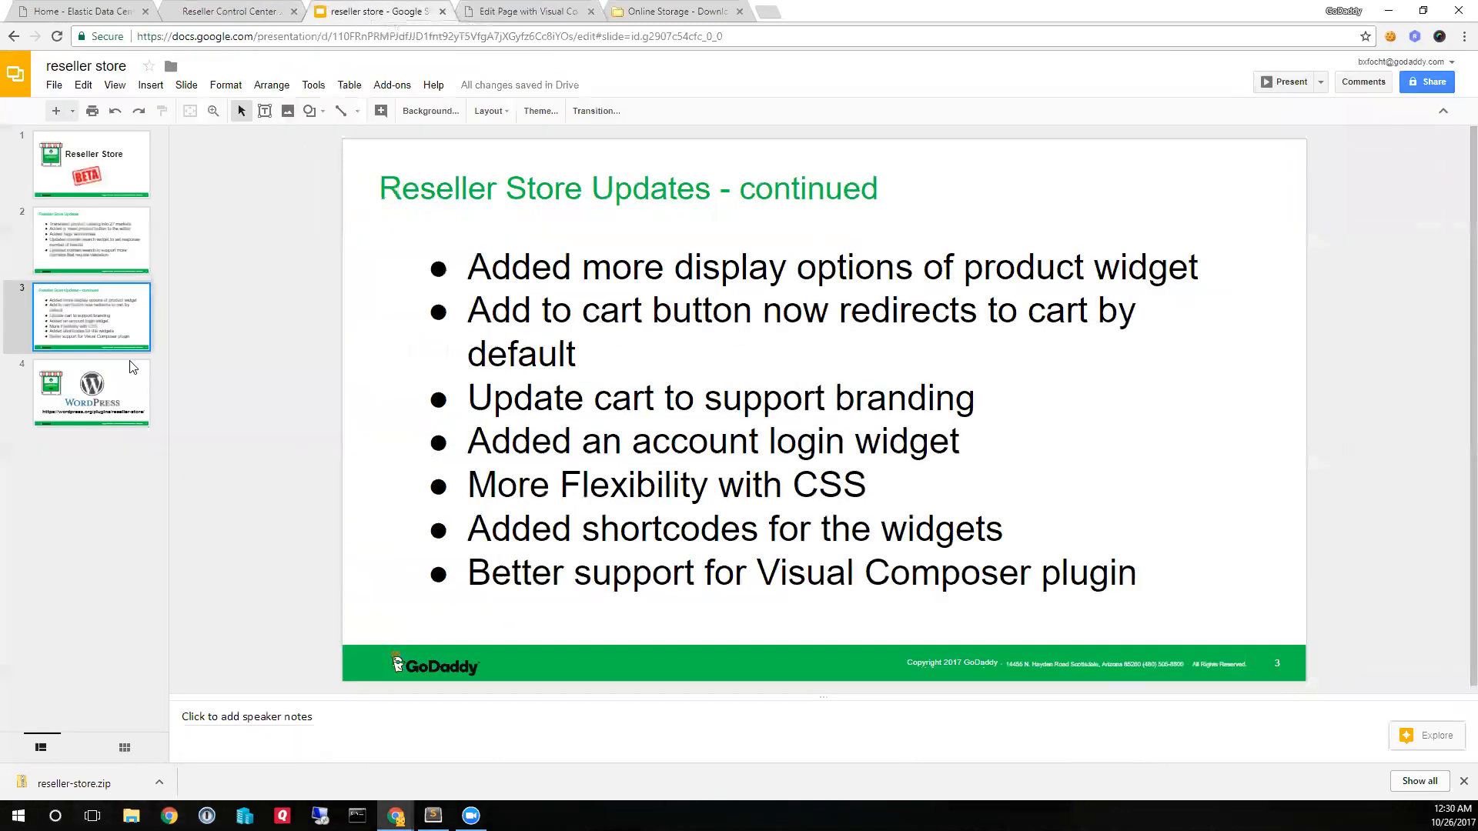
click(108, 396)
click(1290, 82)
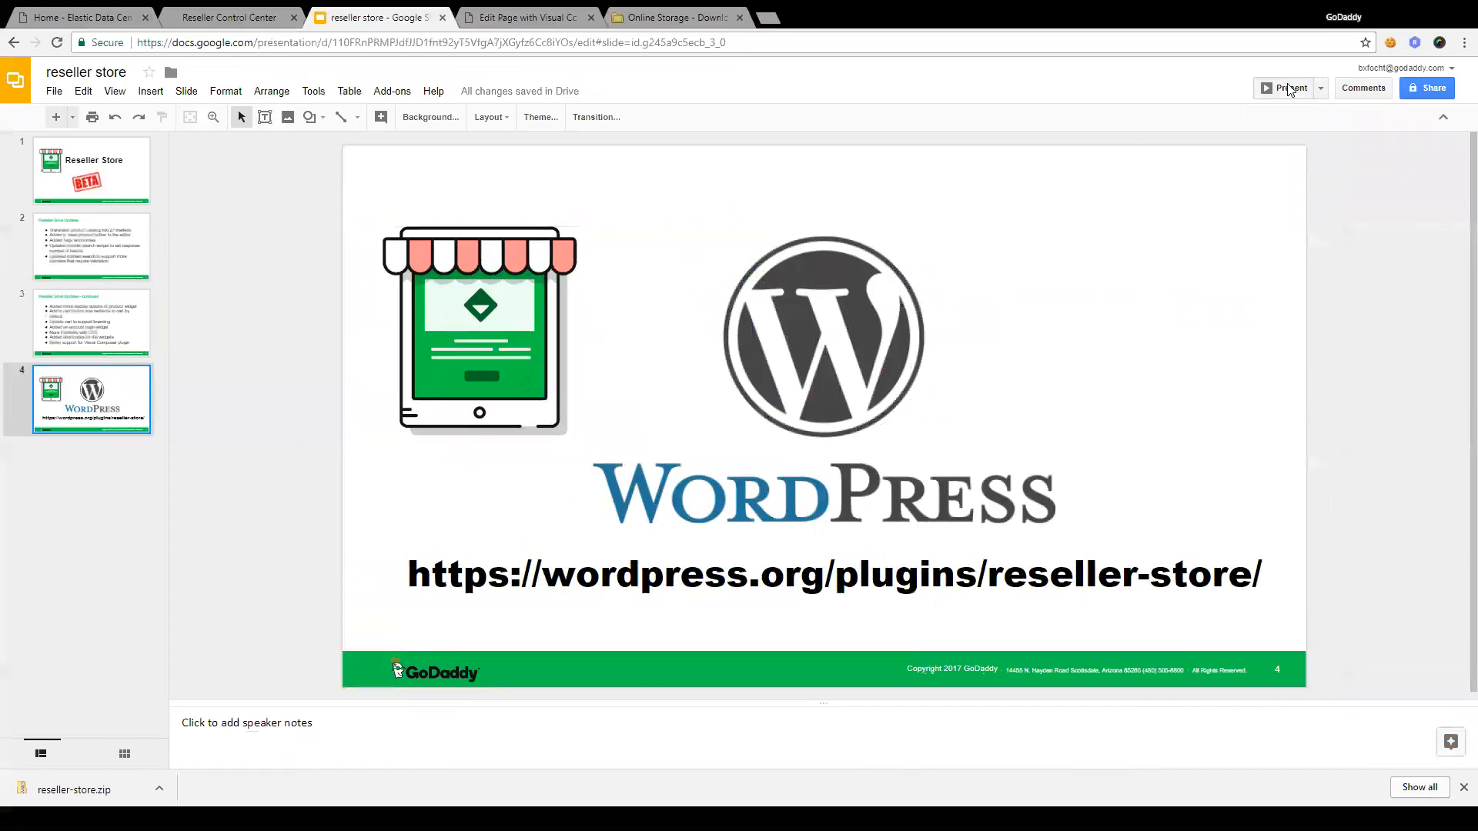